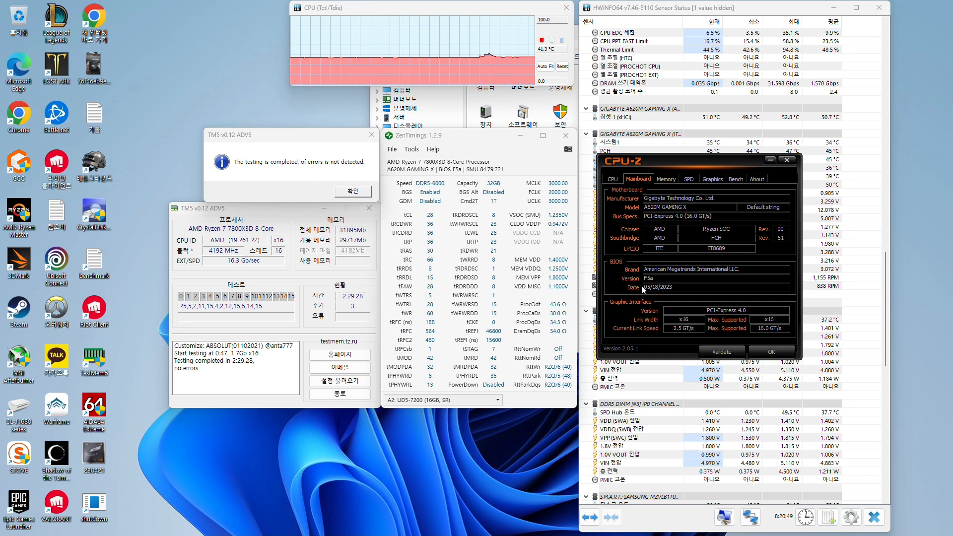
Examine the SPD data of the memory modules in Slot #2 and Slot #4, and close CPU-Z
click(689, 180)
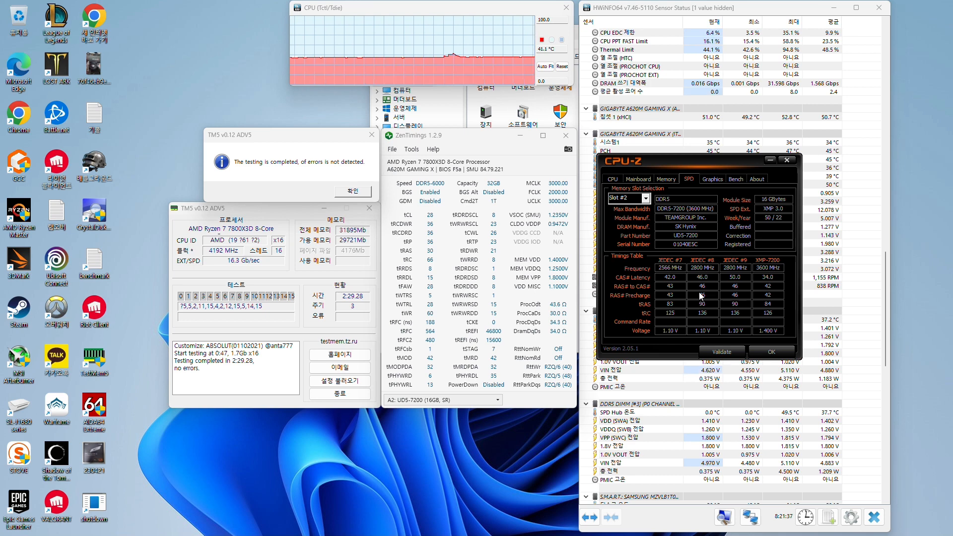
click(629, 199)
click(624, 236)
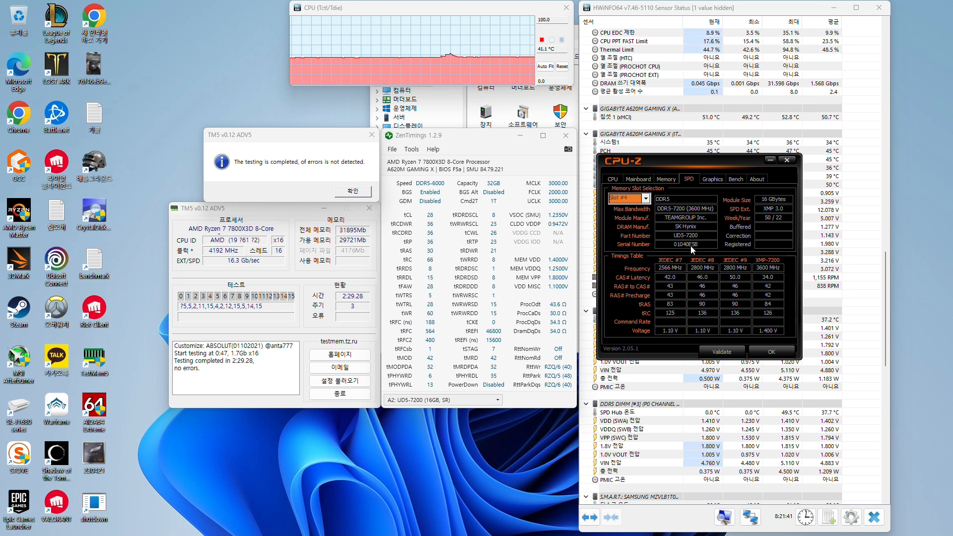
click(785, 160)
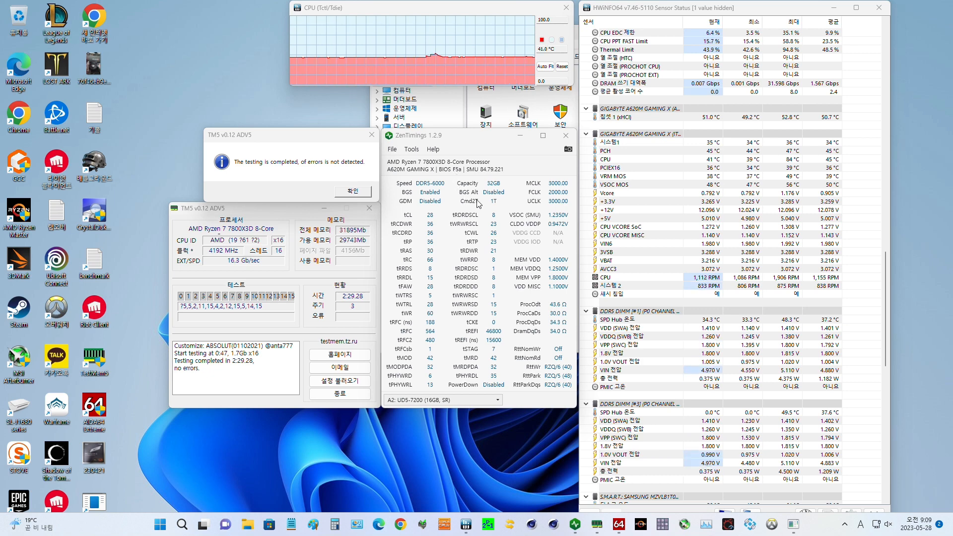
Examine the maximum SPD Hub temperatures of both DDR5 DIMMs in HWiNFO64 and the memory timings in ZenTimings
click(787, 320)
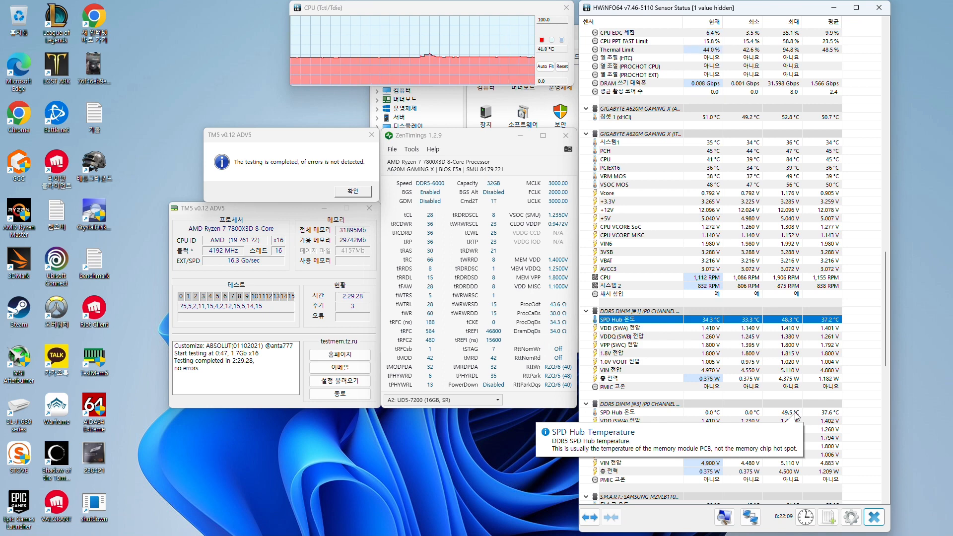
click(795, 413)
click(803, 321)
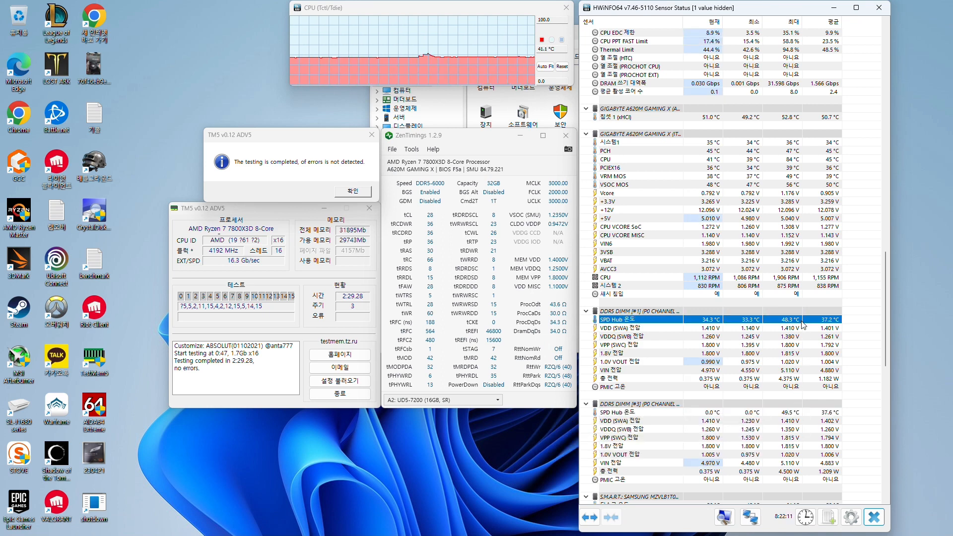
mouse_move(802, 322)
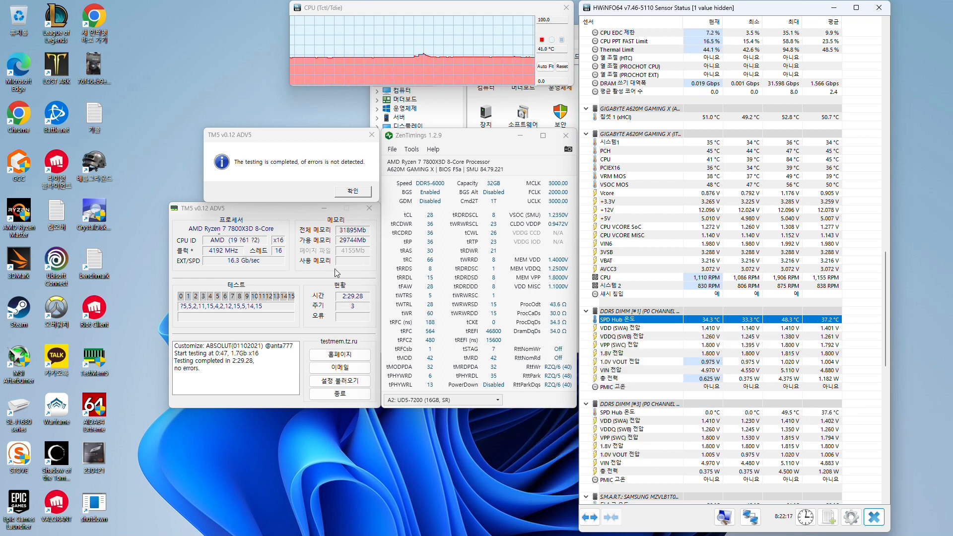
click(783, 412)
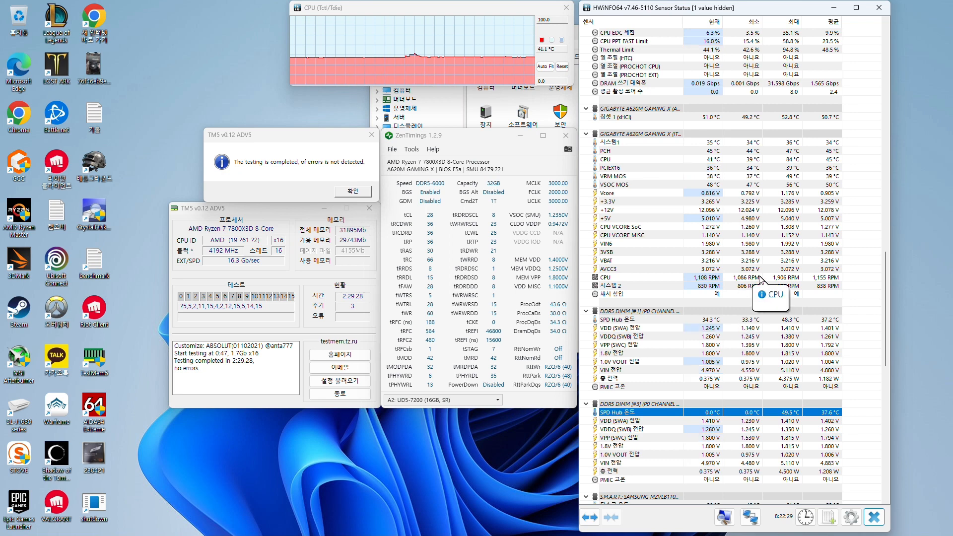
scroll(789, 195, up, 5)
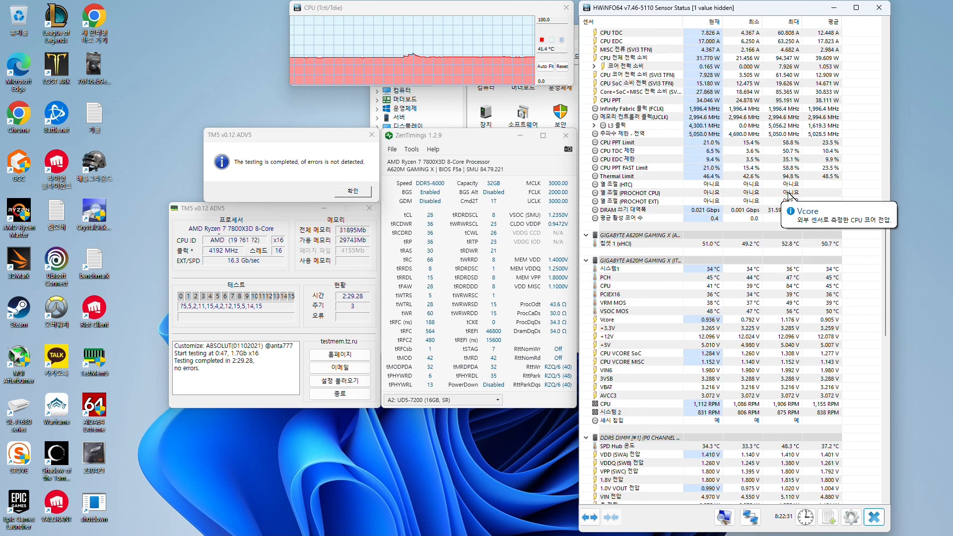
scroll(789, 195, down, 6)
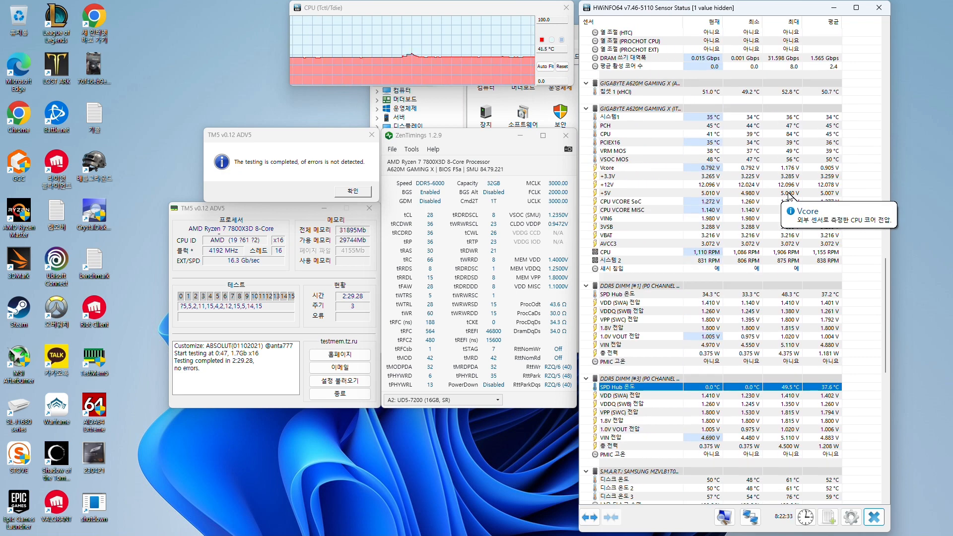
click(511, 359)
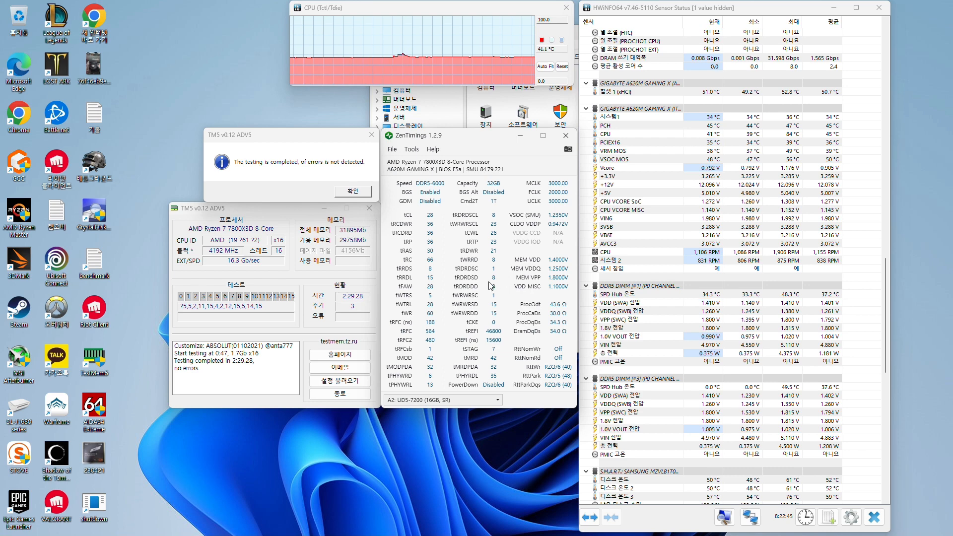
Open Notepad and write "7200 팀그룹 램 -> 6000 XMP" as the first line of a new note
mouse_move(287, 531)
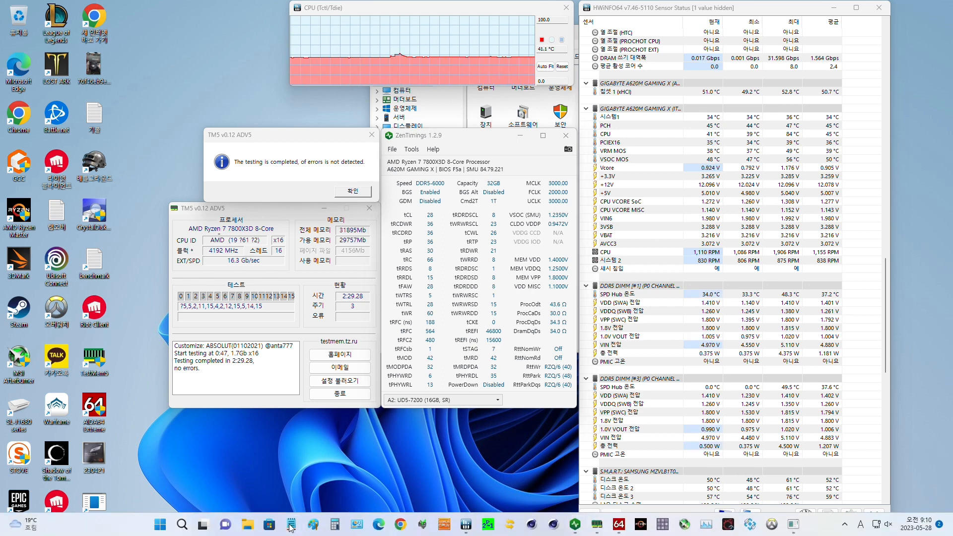
click(291, 526)
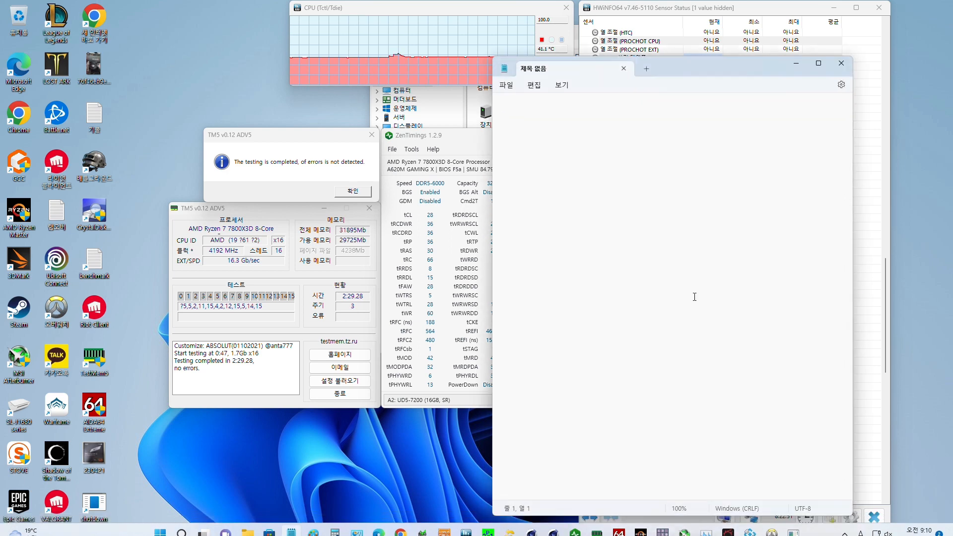
text(7)
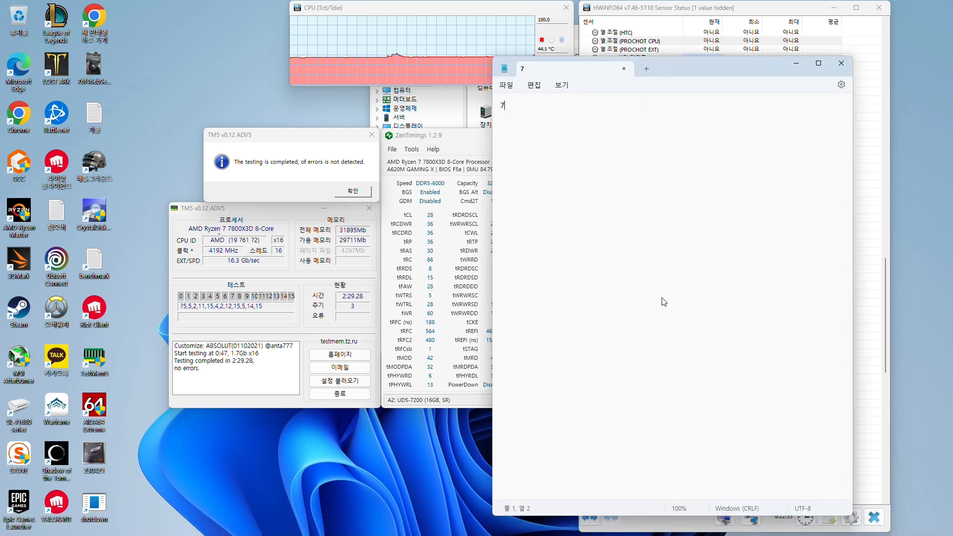
text(200 팀그룹 램 -)
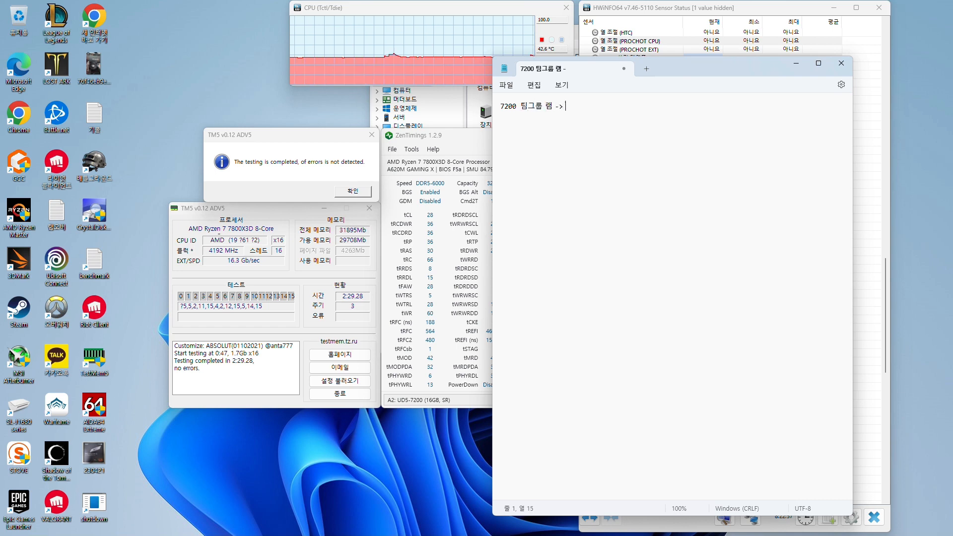
text(> 6000)
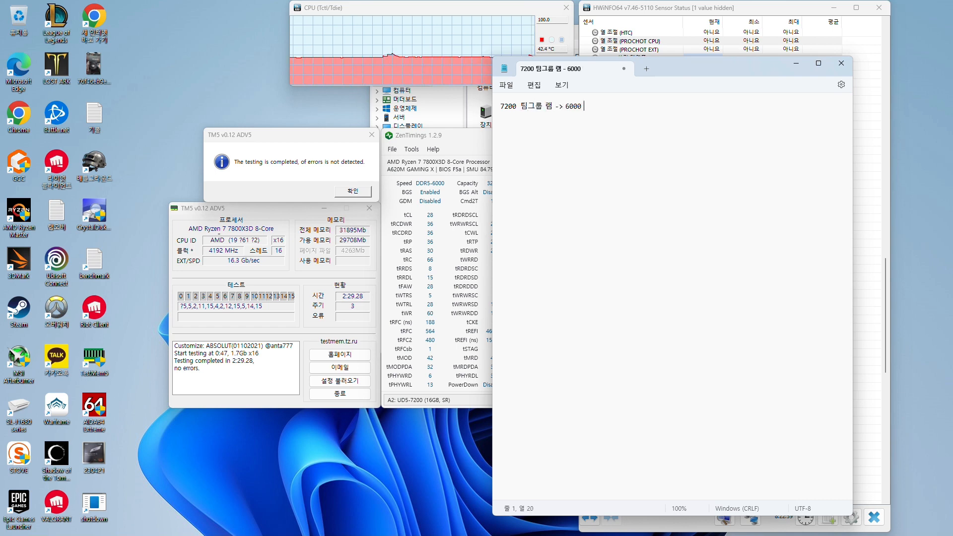
text( XMP)
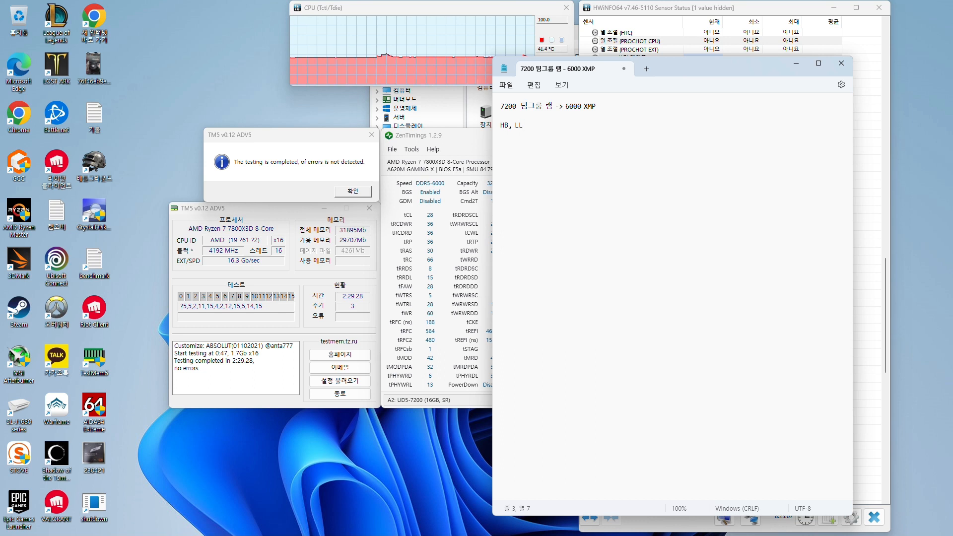
Complete the note line "HB, LL -> 적용" and leave a blank line below it
text(> 저ㄱ)
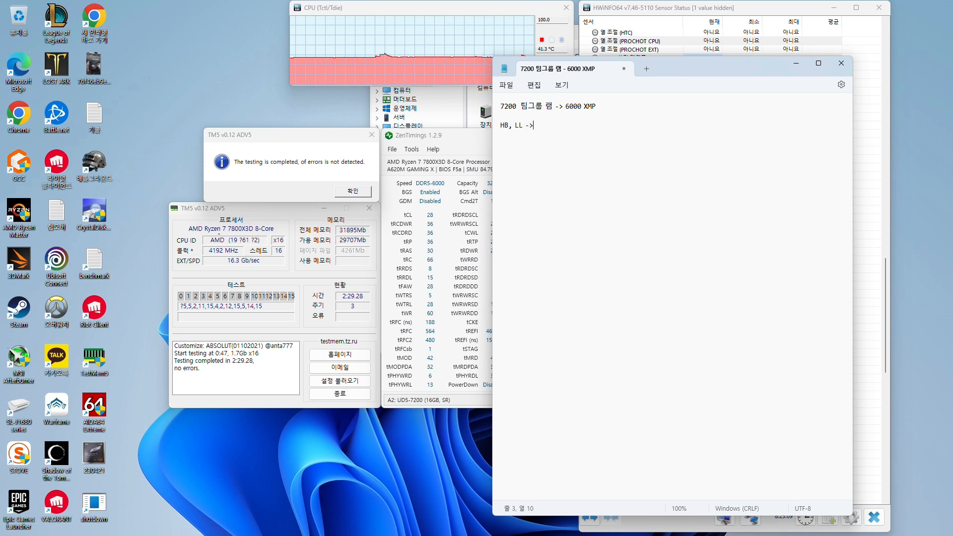
text(용)
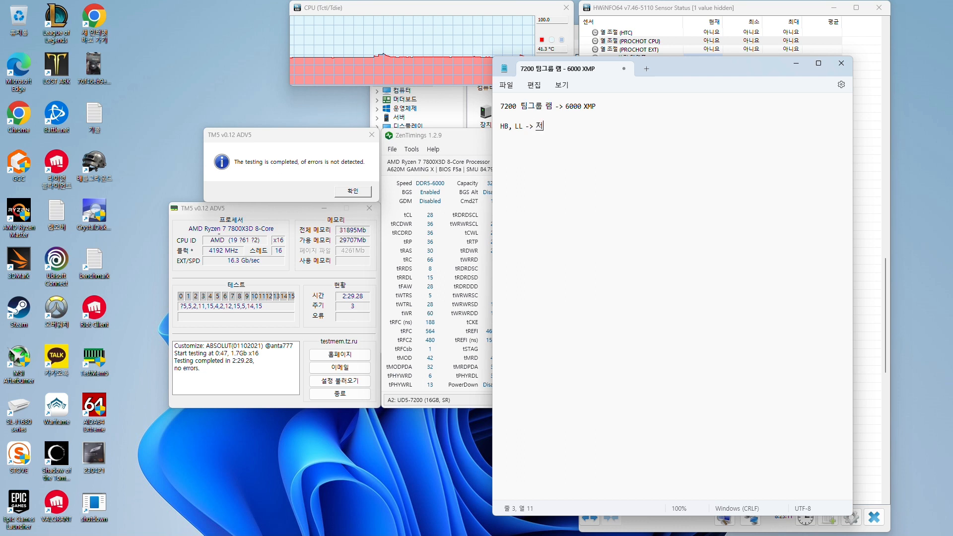
key(Return)
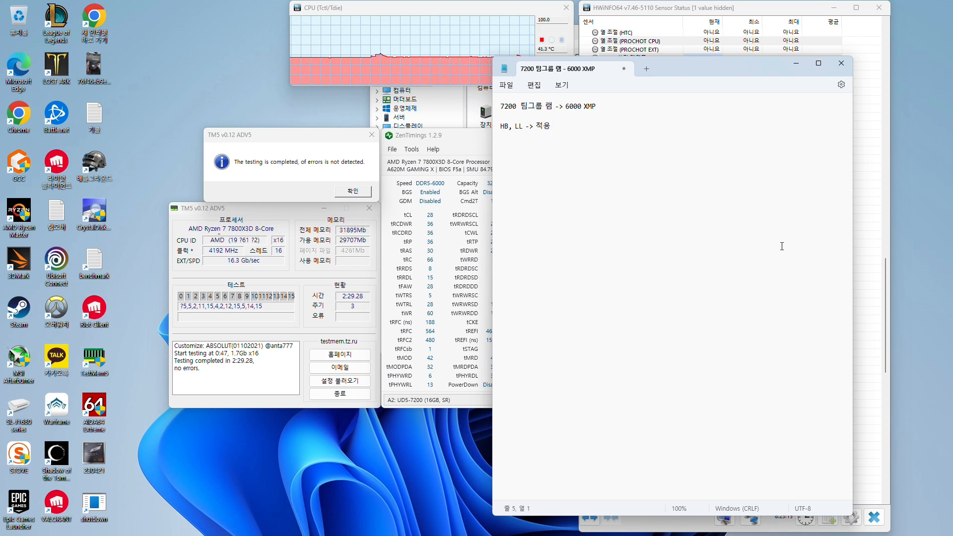
Move the note window off the ZenTimings readings and add the line "GDM, PWD -> disabled"
drag(701, 67, 800, 50)
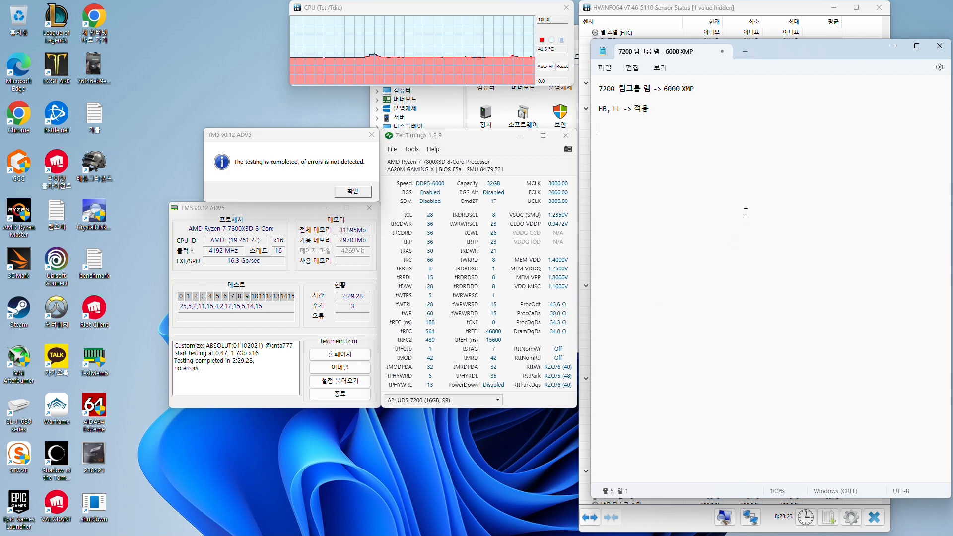
text(GDM)
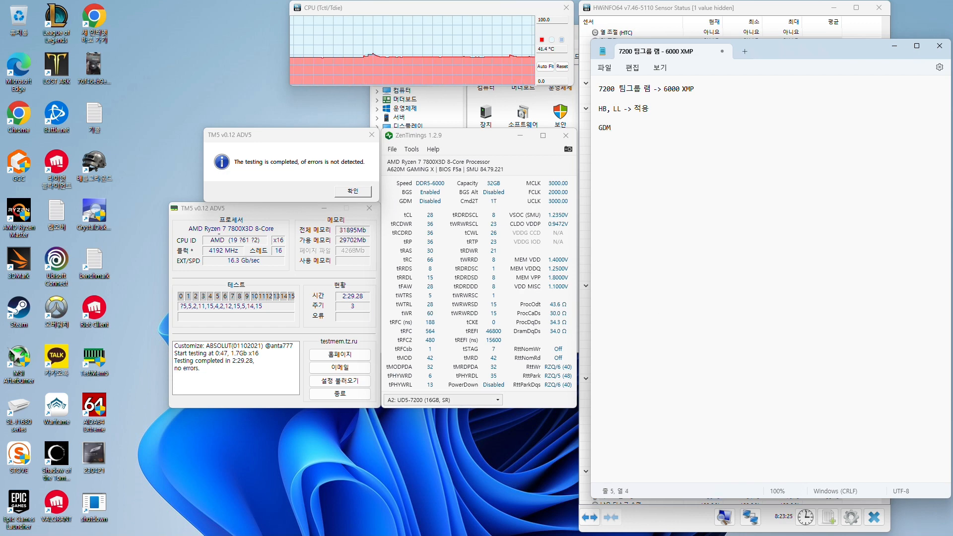
text(, PWD)
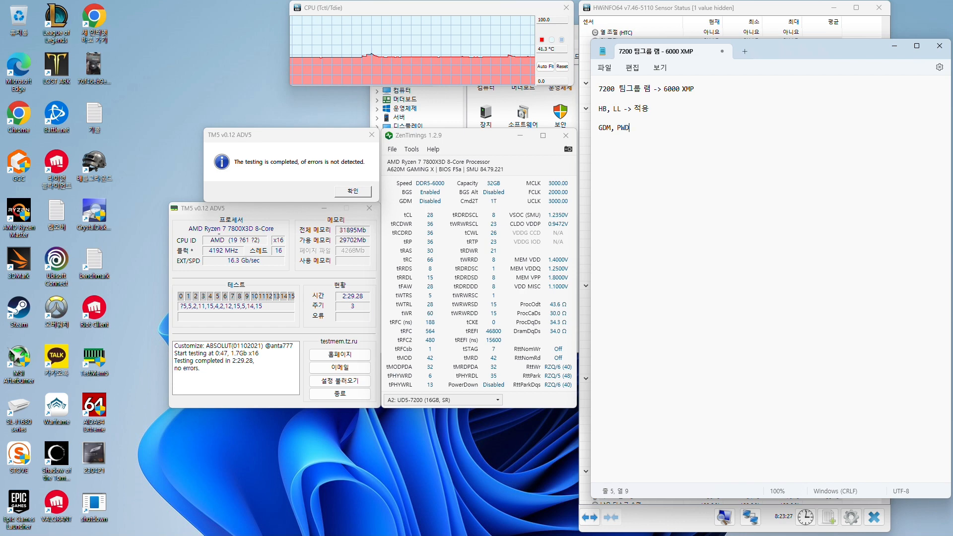
text( -> disabled)
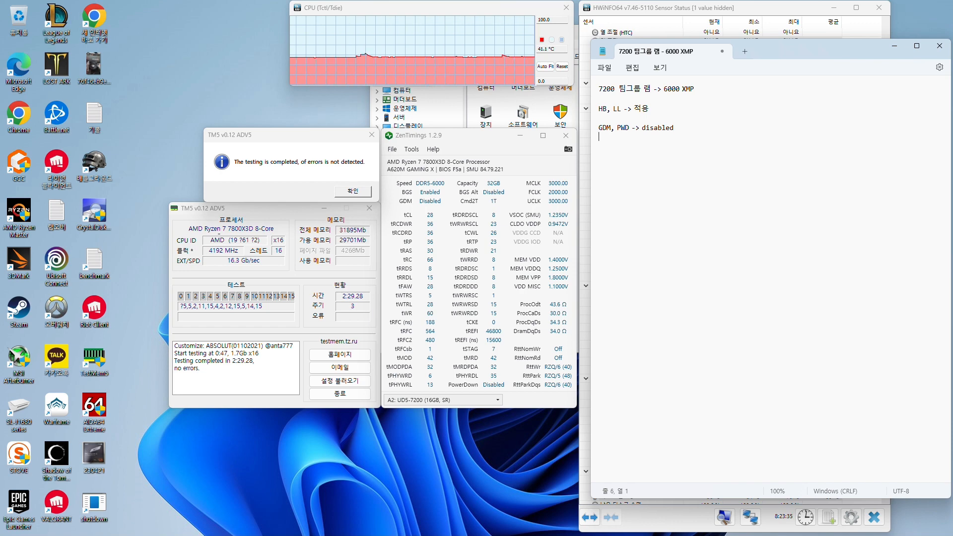
Add the line "memory context restore -> disalbed" and select it together with the GDM, PWD line
text(memory_c)
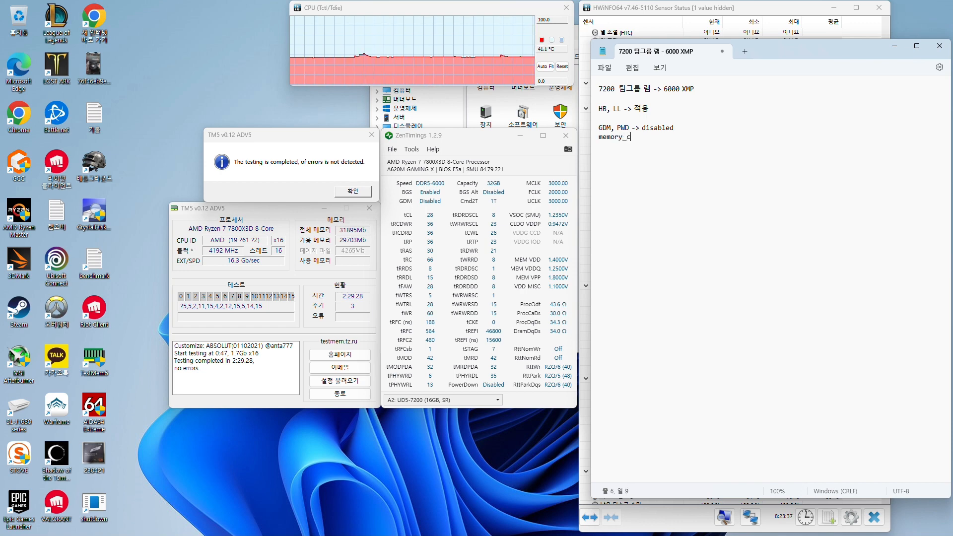
text(on)
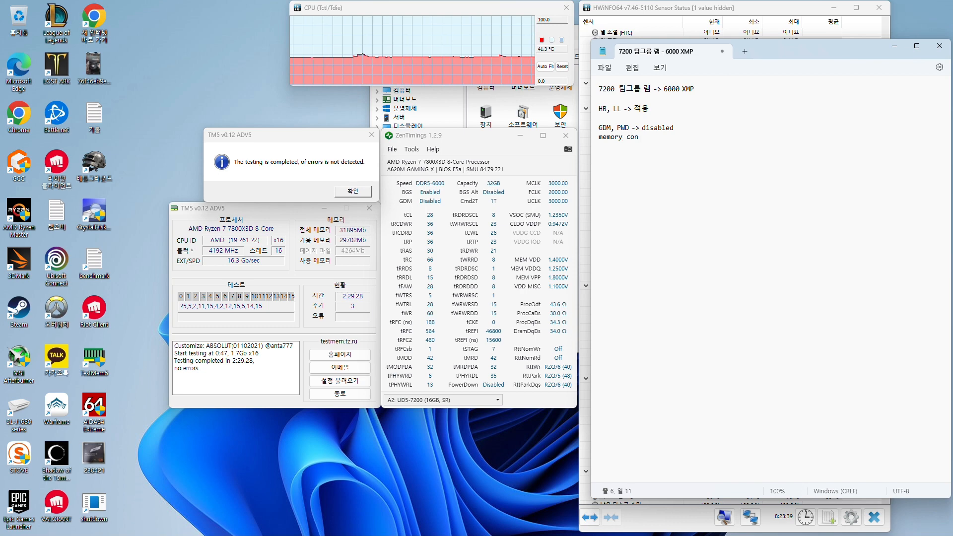
text(text restore)
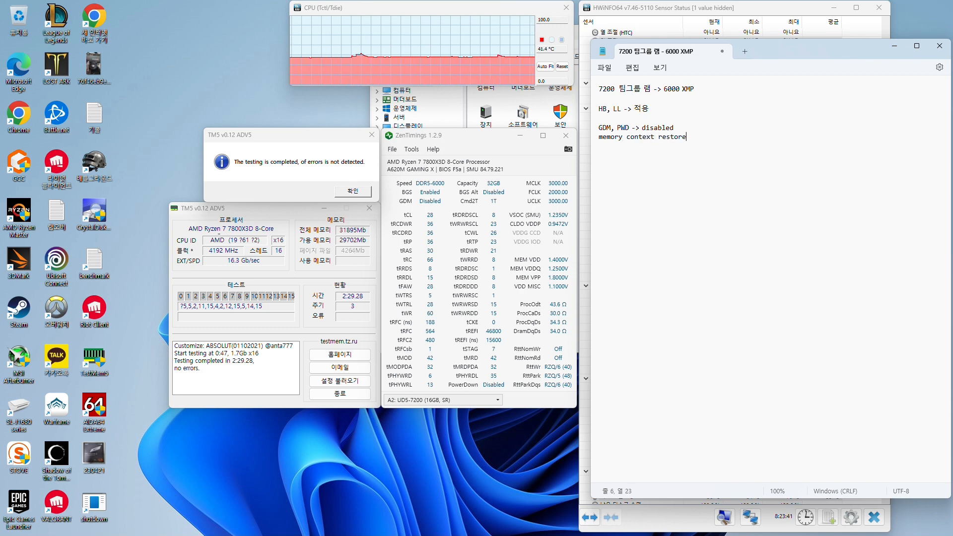
text( -> disalbed)
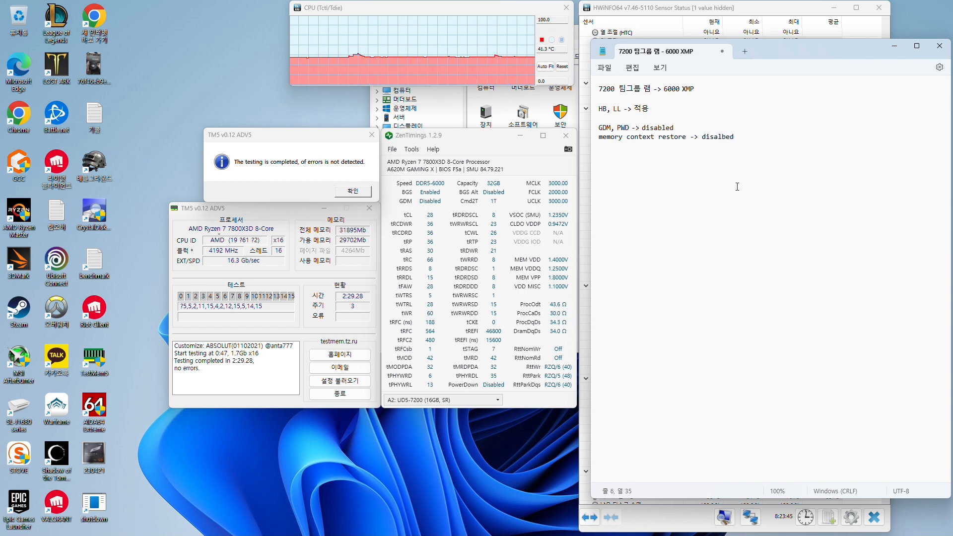
drag(757, 135, 592, 132)
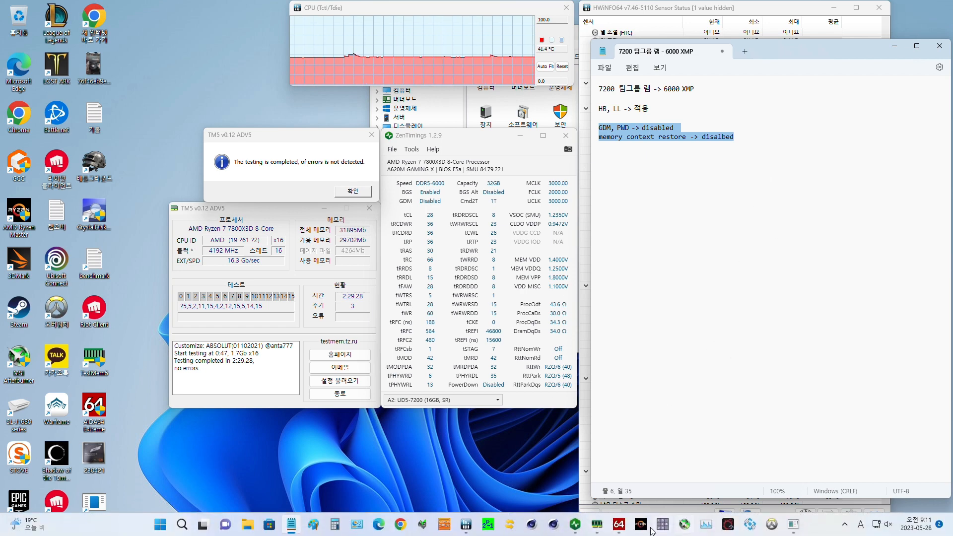
Switch to the AIDA64 Cache & Memory Benchmark, examine its memory bandwidth and latency results, and close it
mouse_move(623, 525)
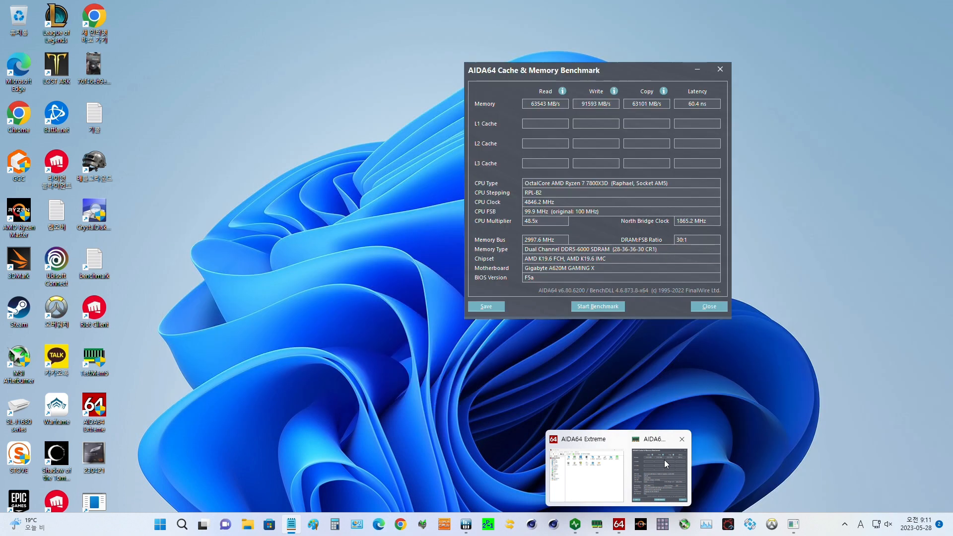
click(665, 460)
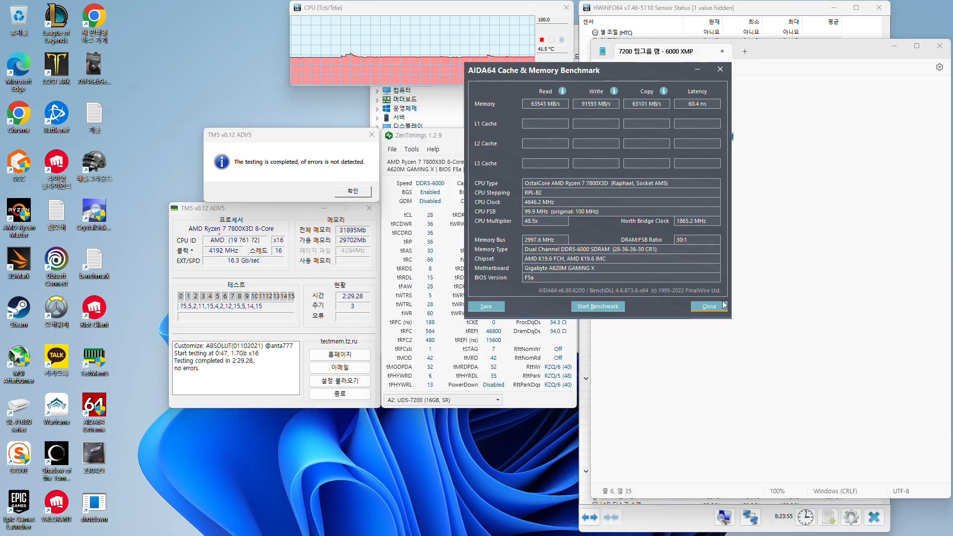
drag(613, 68, 562, 162)
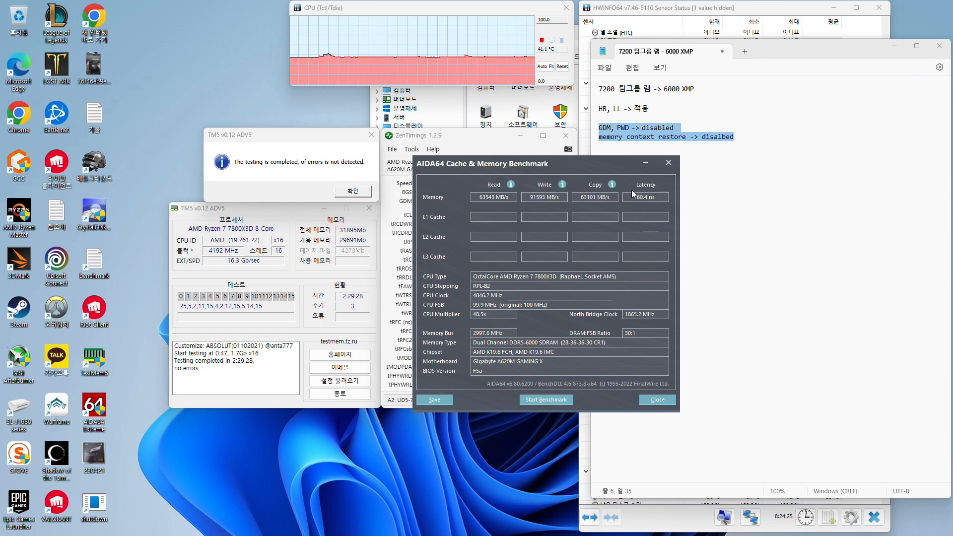
mouse_move(612, 183)
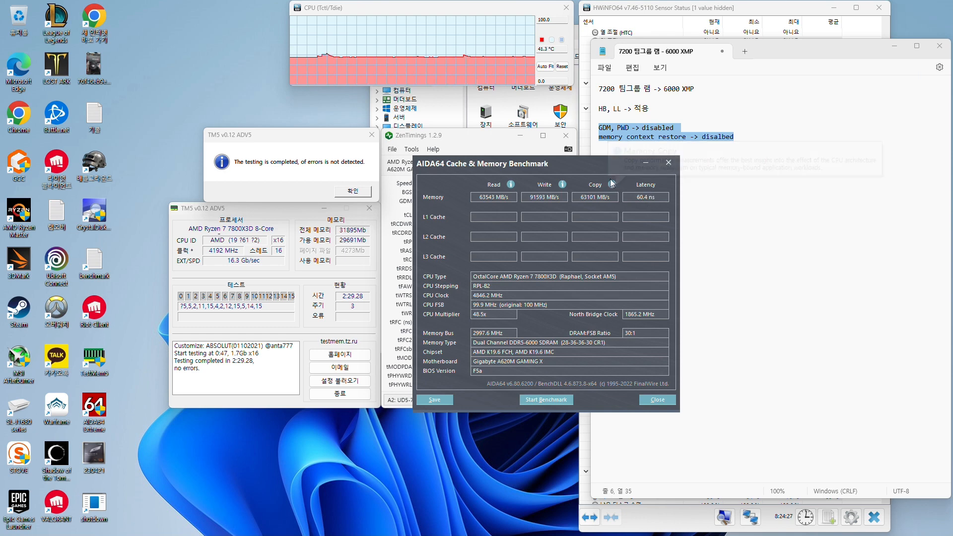
drag(596, 160, 766, 144)
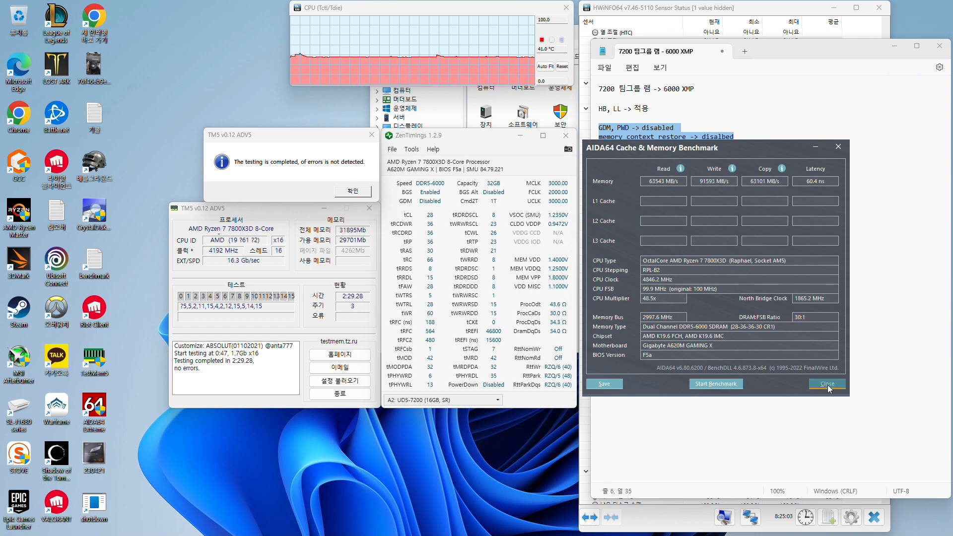
click(827, 385)
Return to the note and select "7200" in its first line
click(892, 245)
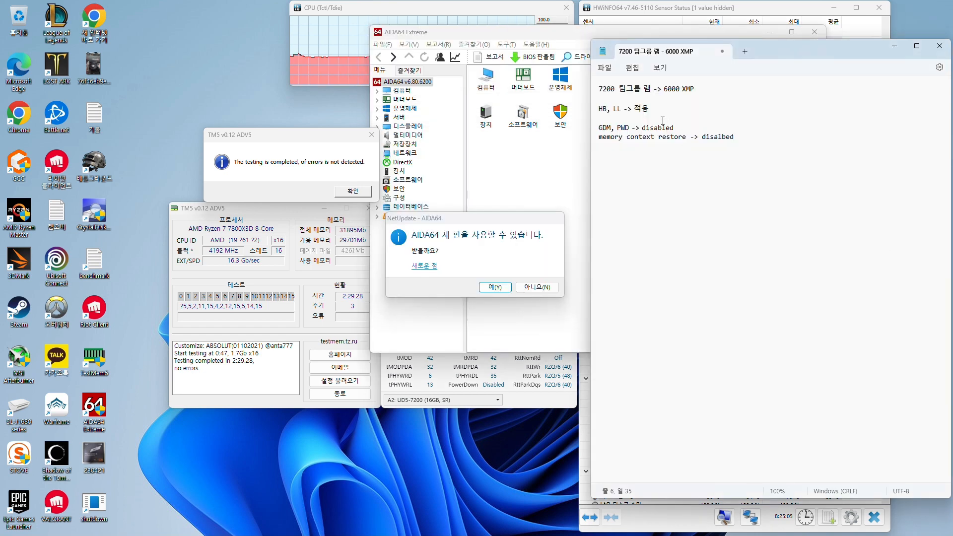
click(617, 89)
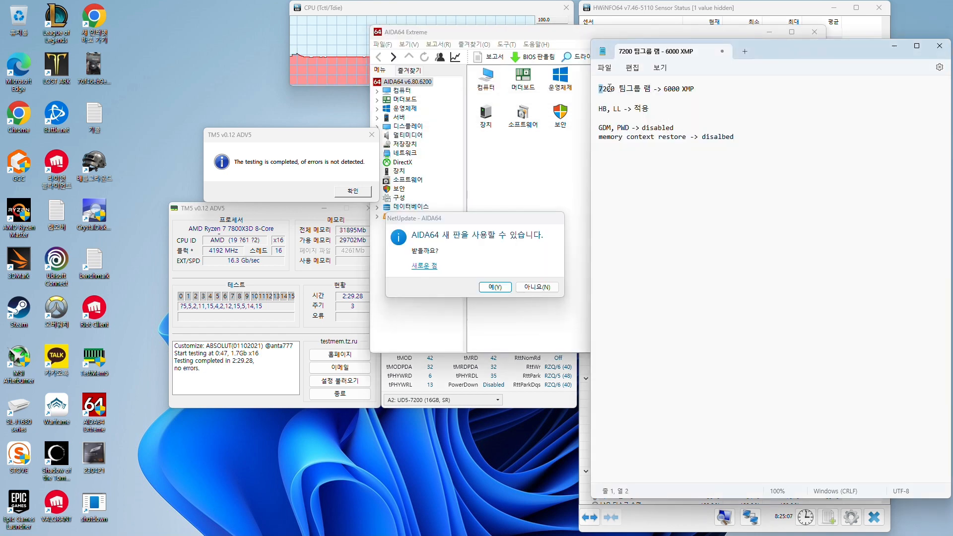
Decline the AIDA64 update, minimize the AIDA64 Extreme window and return to the note
click(528, 288)
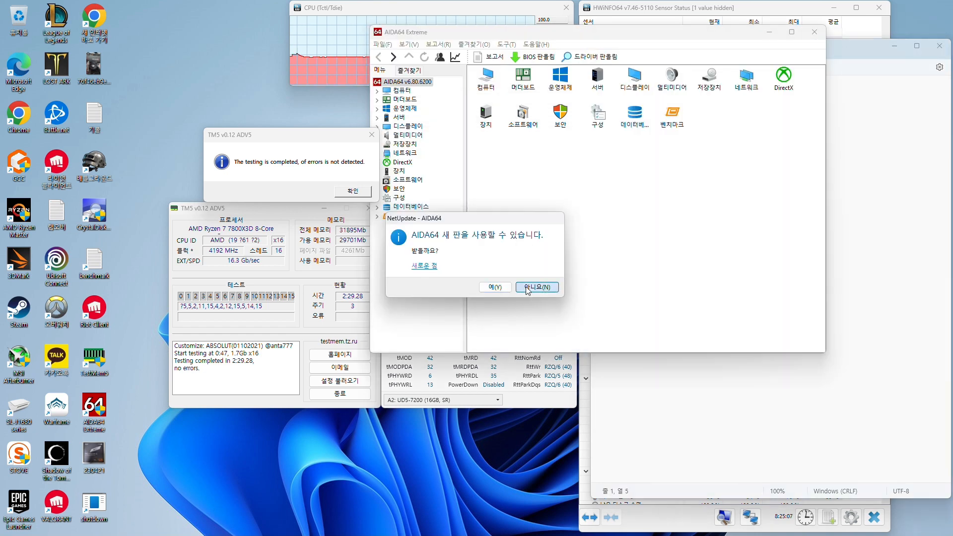
click(772, 35)
click(731, 151)
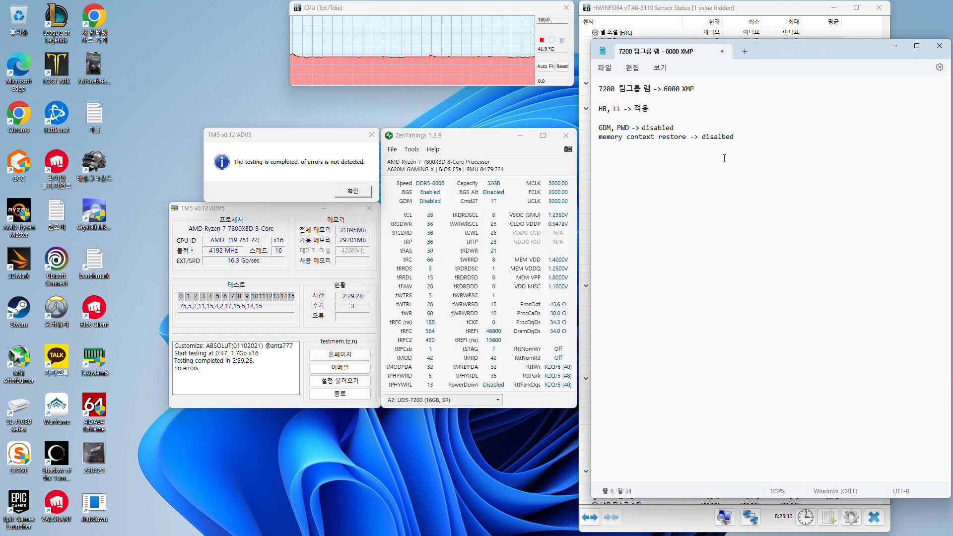
Highlight "7200 팀그룹 램" and the rest of the note's first line for review, and clear the selection
drag(735, 138, 651, 90)
click(596, 93)
click(603, 90)
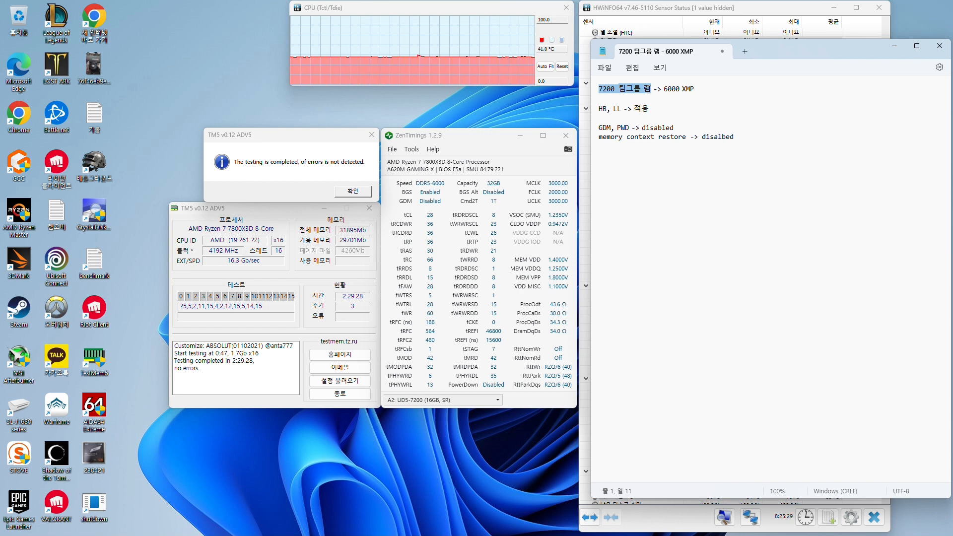
drag(650, 88, 702, 85)
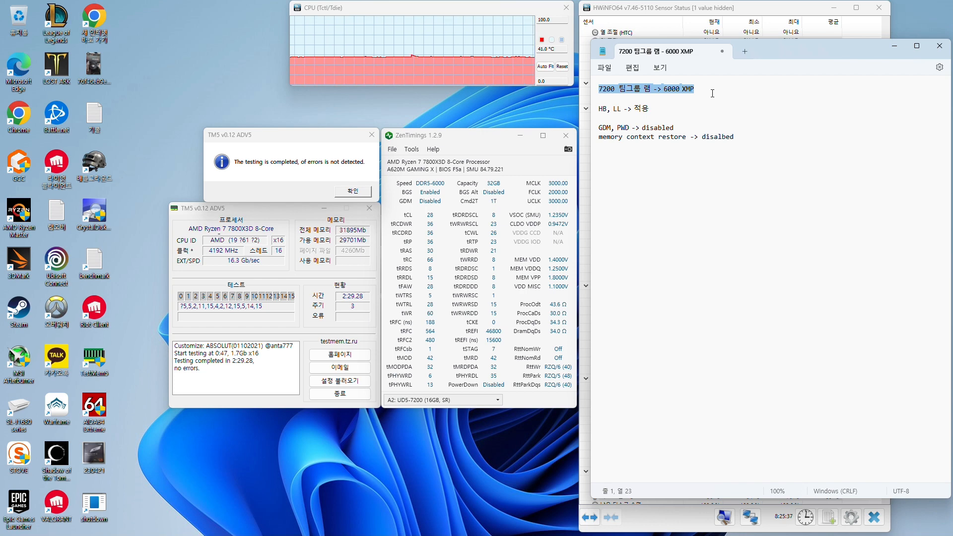
click(711, 84)
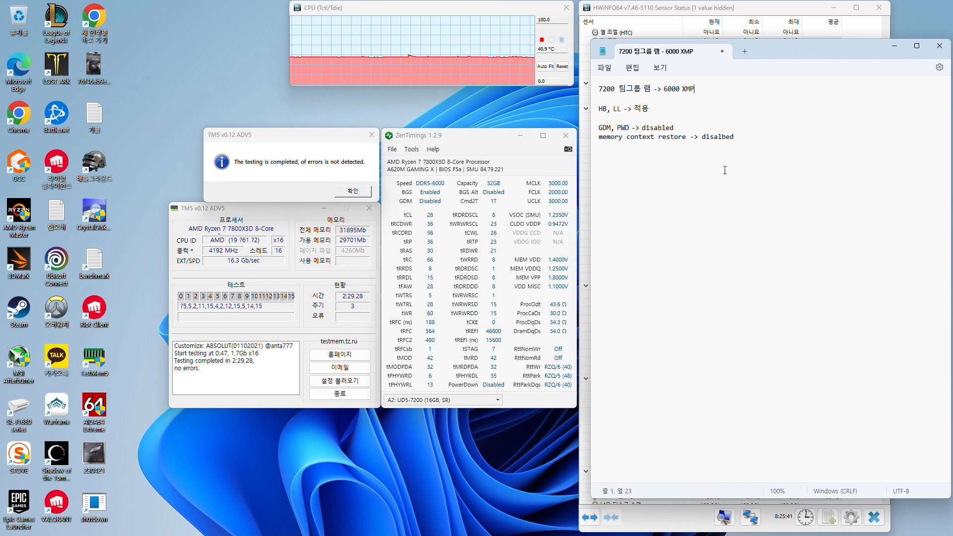
click(504, 266)
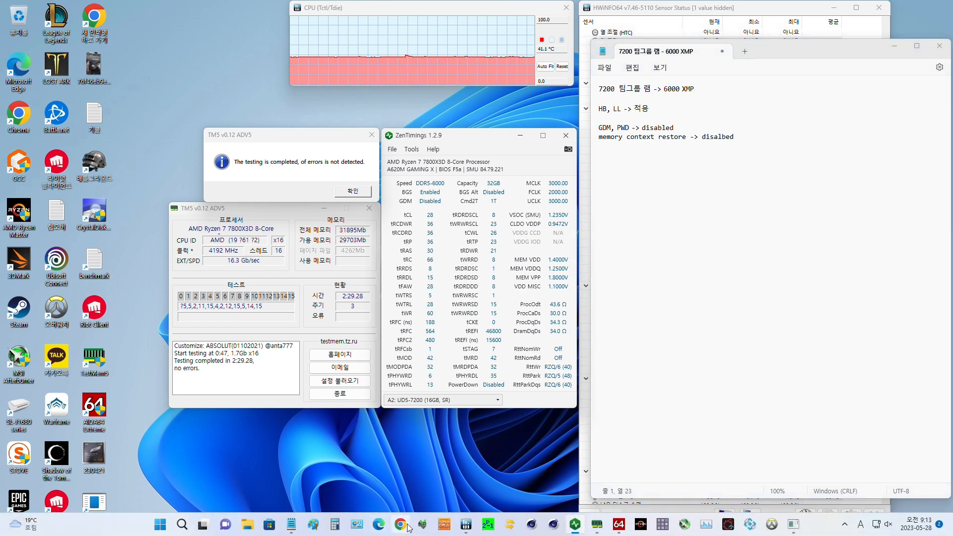
Switch to Chrome, open Danawa, move the TM5 message off the page and open the desktop DDR5 RAM (PC용 DDR5) category
click(403, 525)
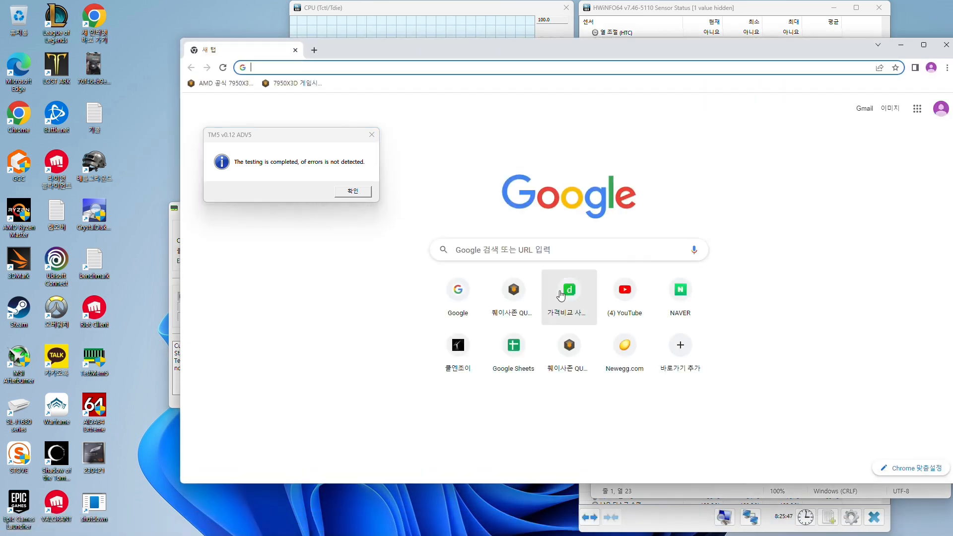
click(569, 283)
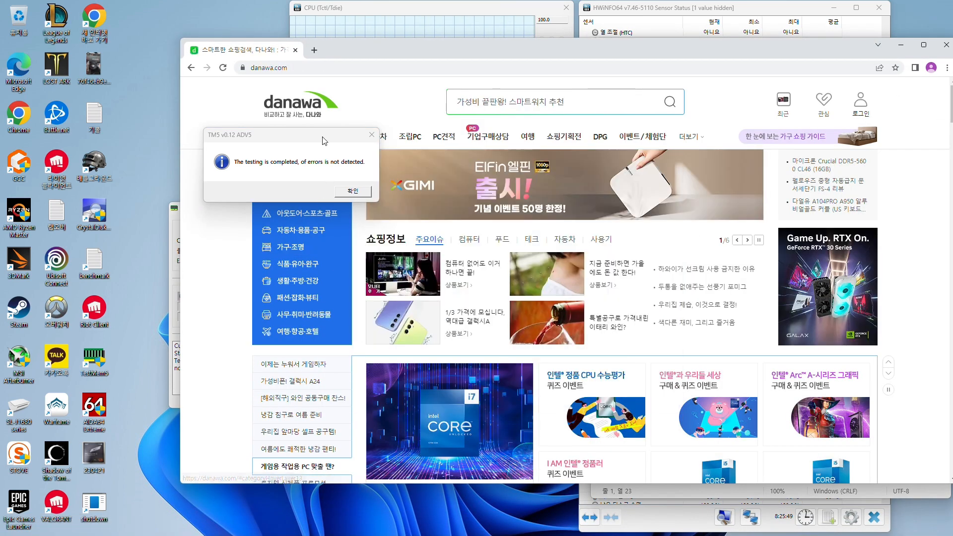
drag(248, 135, 103, 126)
mouse_move(291, 195)
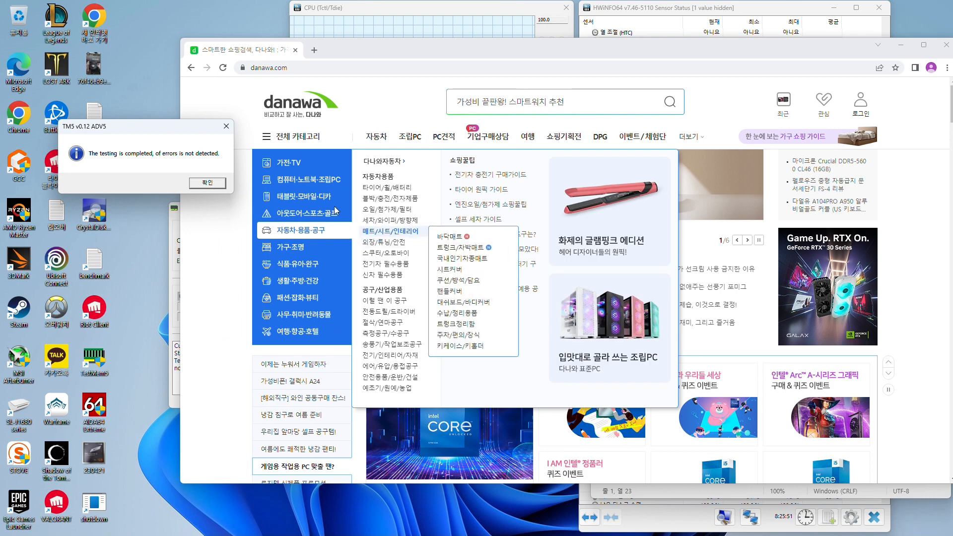
mouse_move(386, 233)
mouse_move(444, 258)
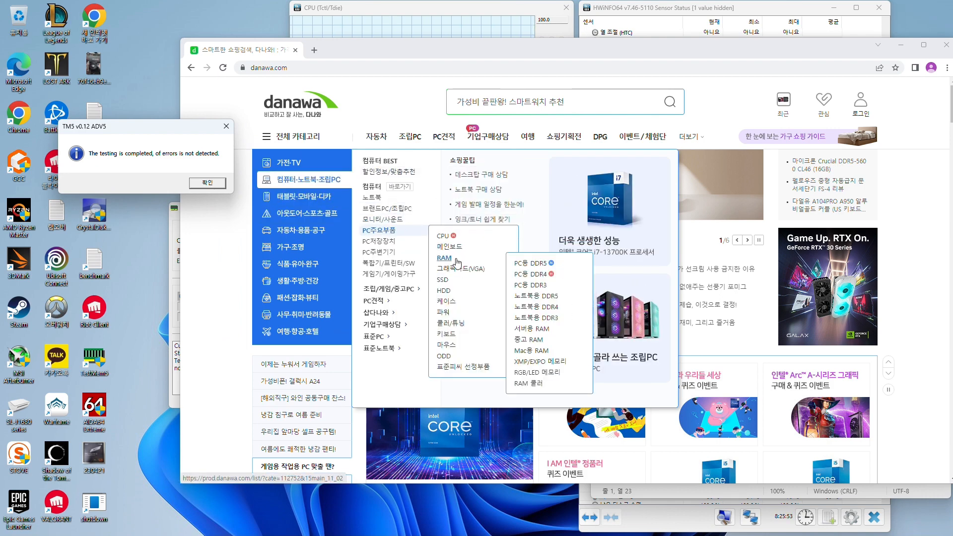
click(531, 264)
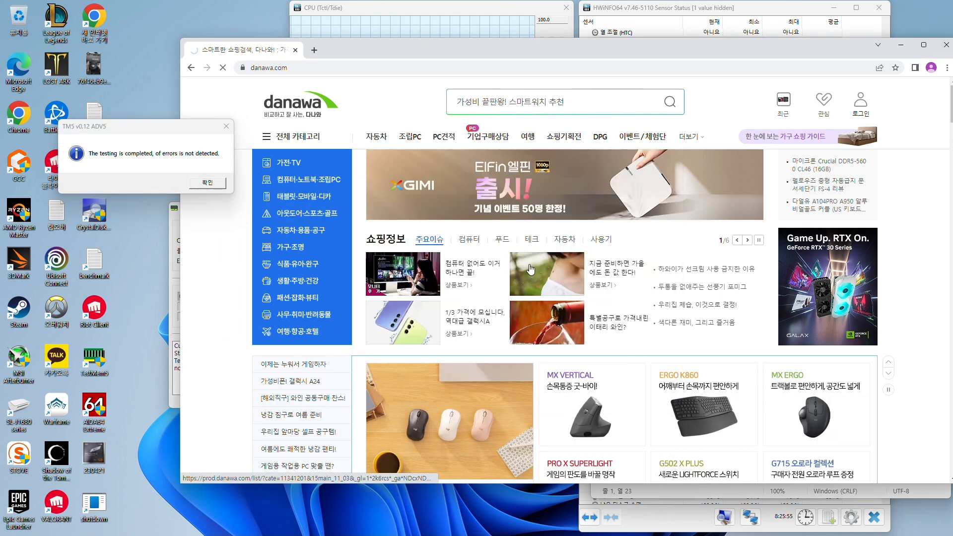
Filter the DDR5 product list by 6000MHz (PC5-48000) speed and CL30 timing
scroll(554, 250, down, 3)
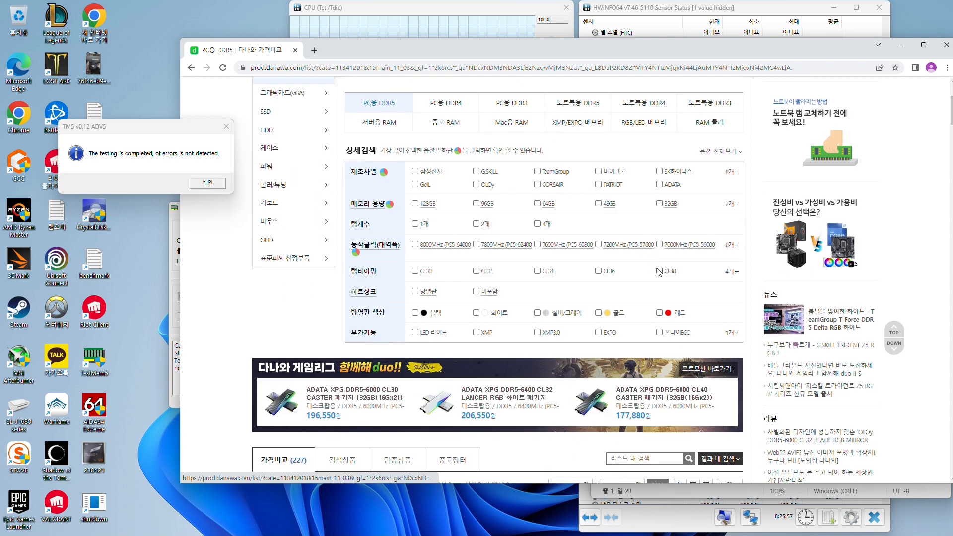
click(730, 246)
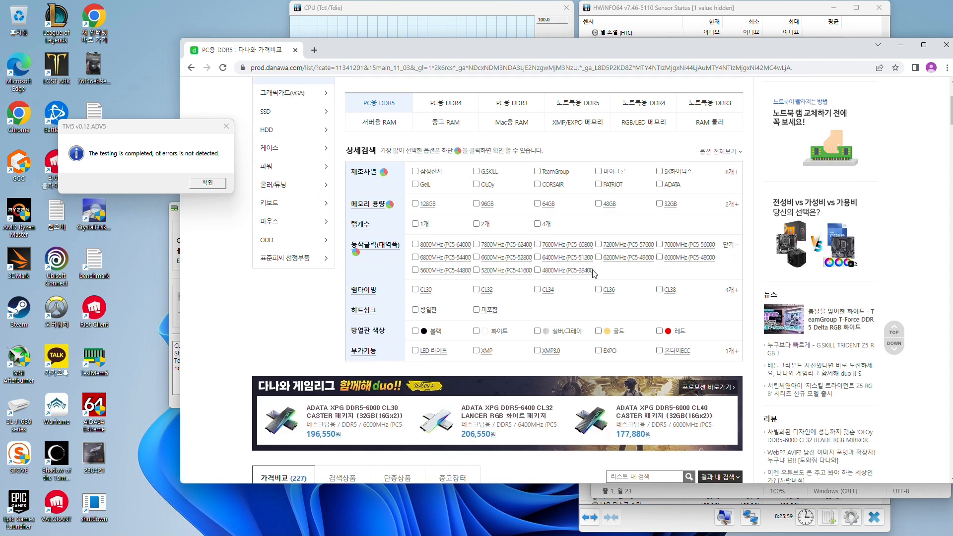
click(659, 259)
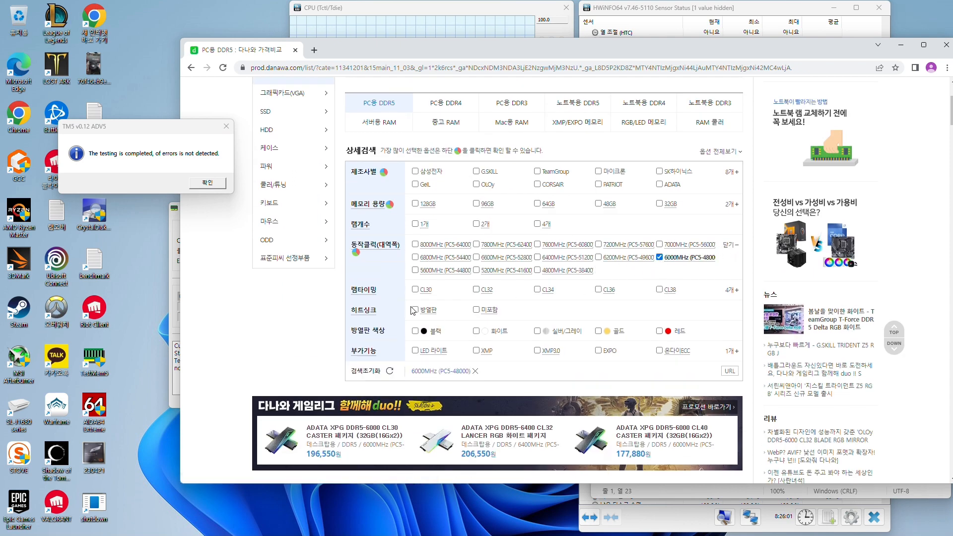
click(415, 291)
scroll(415, 294, down, 4)
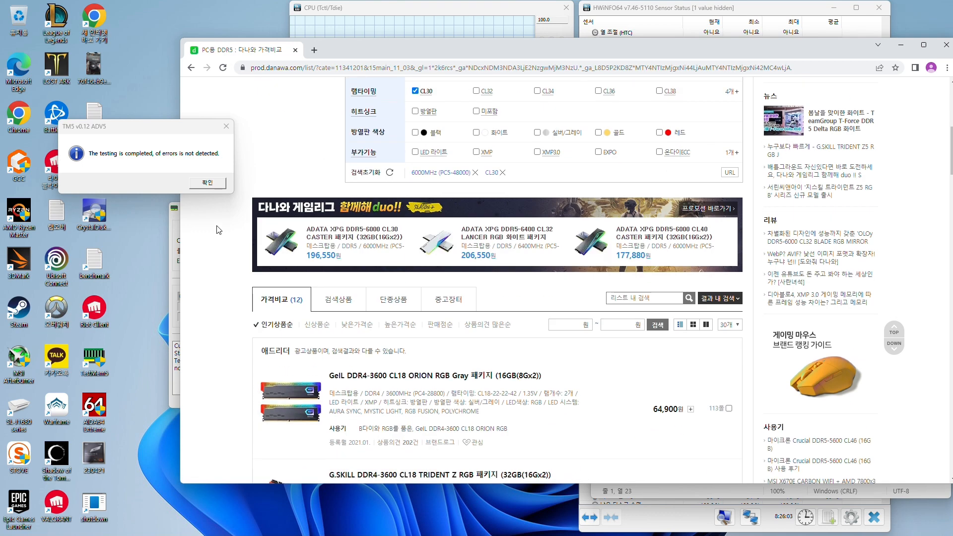
Sort the filtered memory kits by lowest price (낮은가격순) and examine the cheapest DDR5-6000 CL30 offers
click(350, 329)
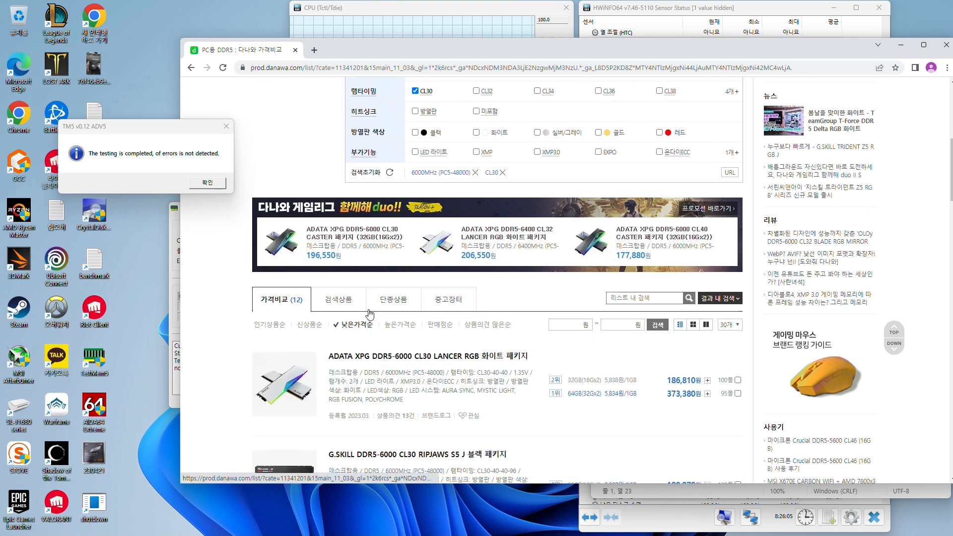
scroll(589, 195, down, 1)
scroll(588, 195, down, 3)
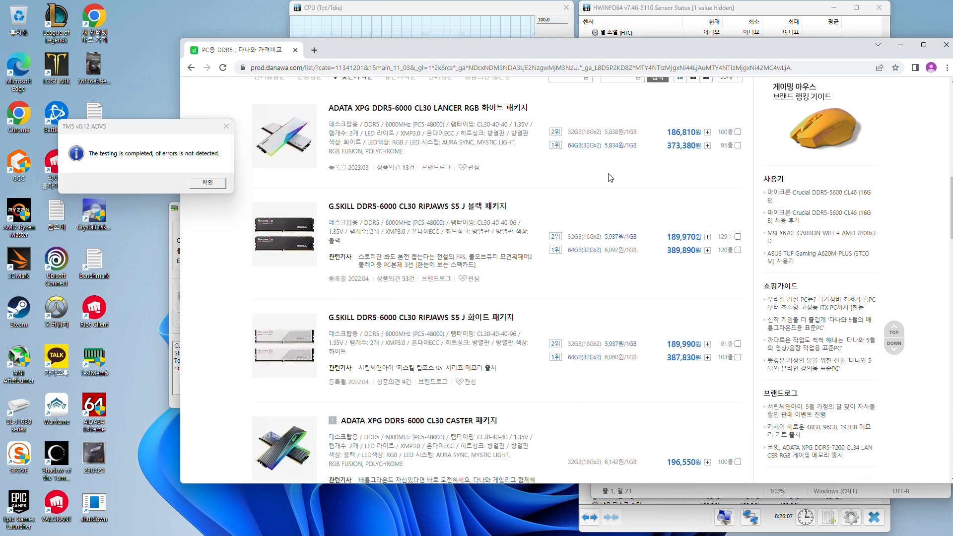
scroll(579, 201, up, 3)
scroll(580, 201, down, 4)
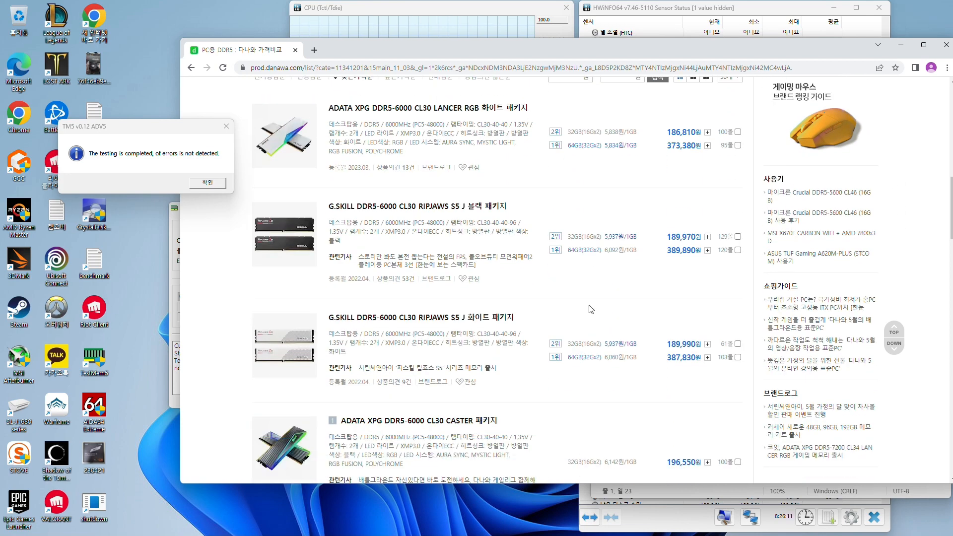
Open the Calculator and move it clear of the memory kit prices
mouse_move(458, 533)
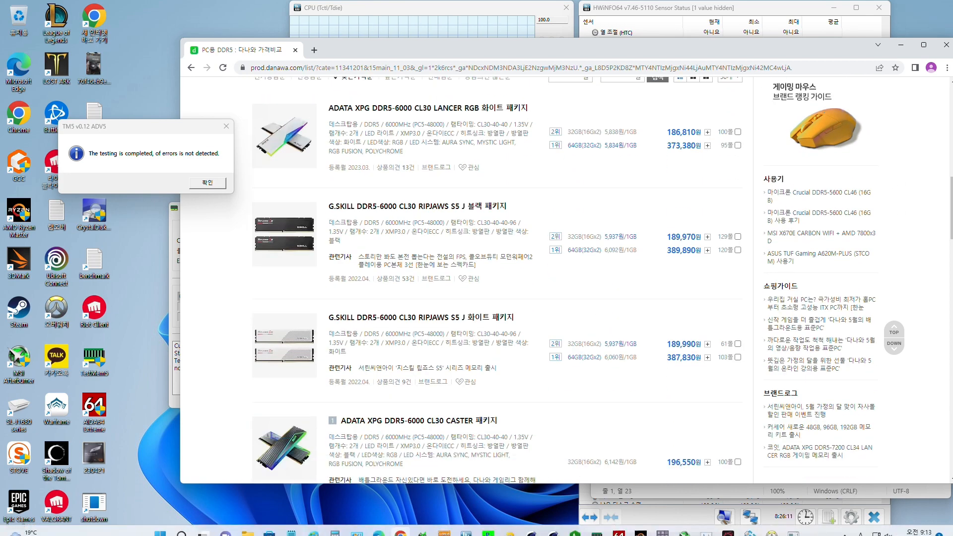
click(335, 525)
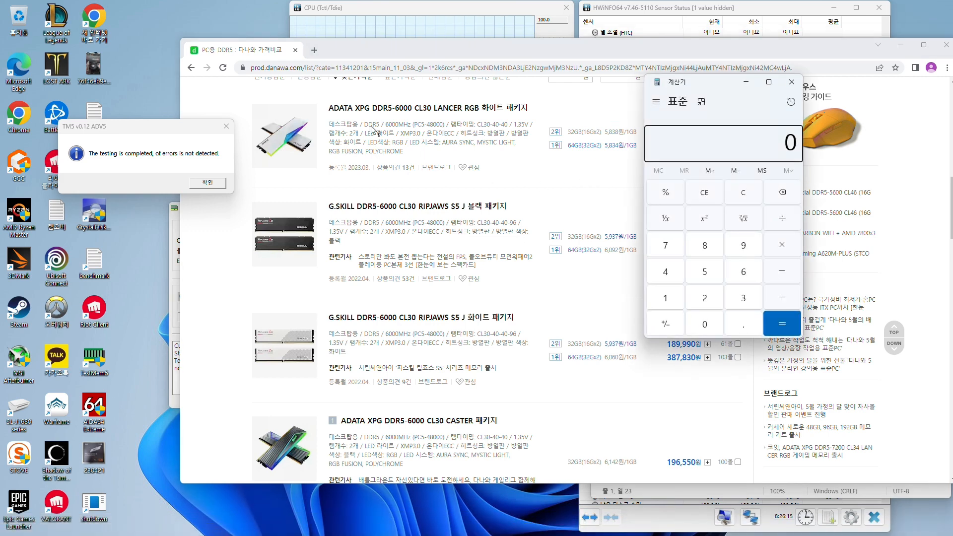
drag(726, 87, 822, 87)
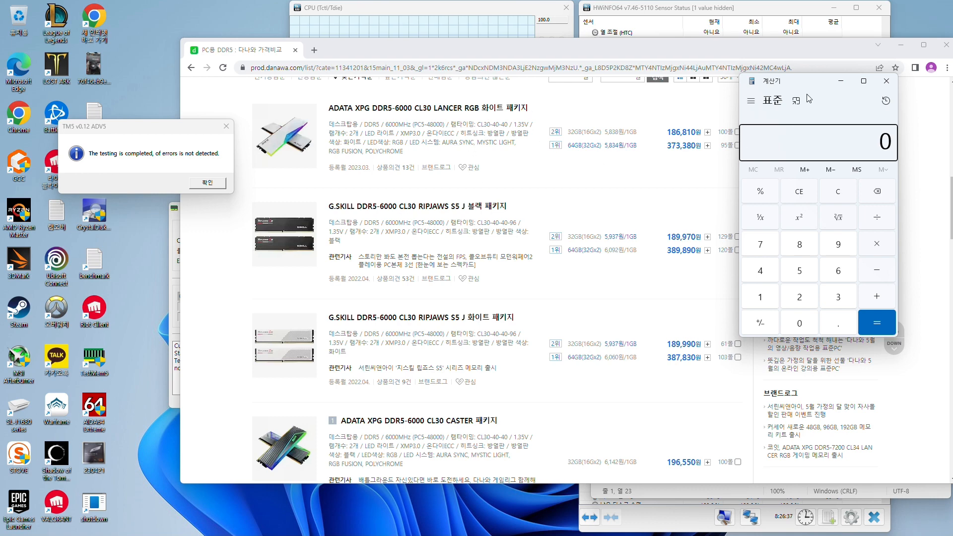
Return to the note and add the line "7200 cl34 rcd42 1.4v" below the memory context restore line, leaving a gap
click(669, 489)
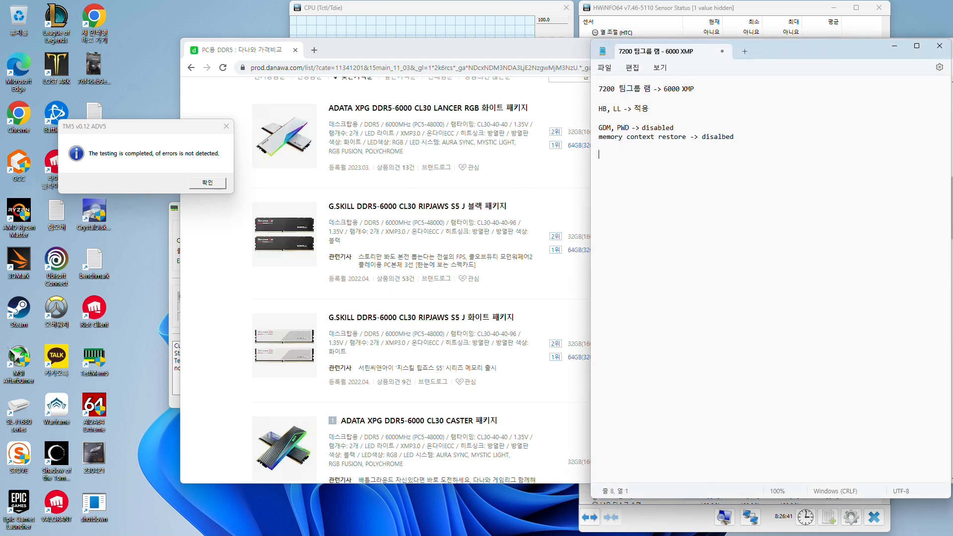
key(Return)
key(Return)
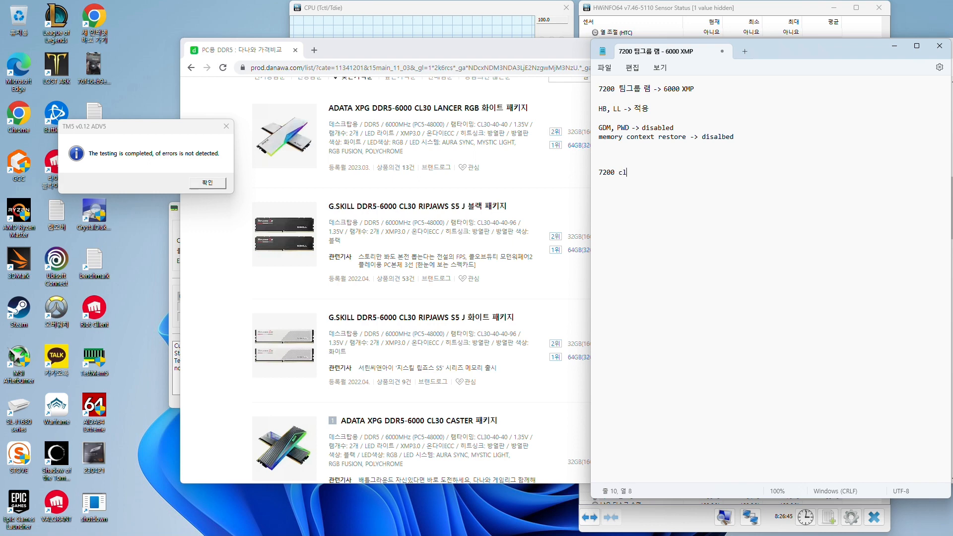
text(7200 cl34 rcd64)
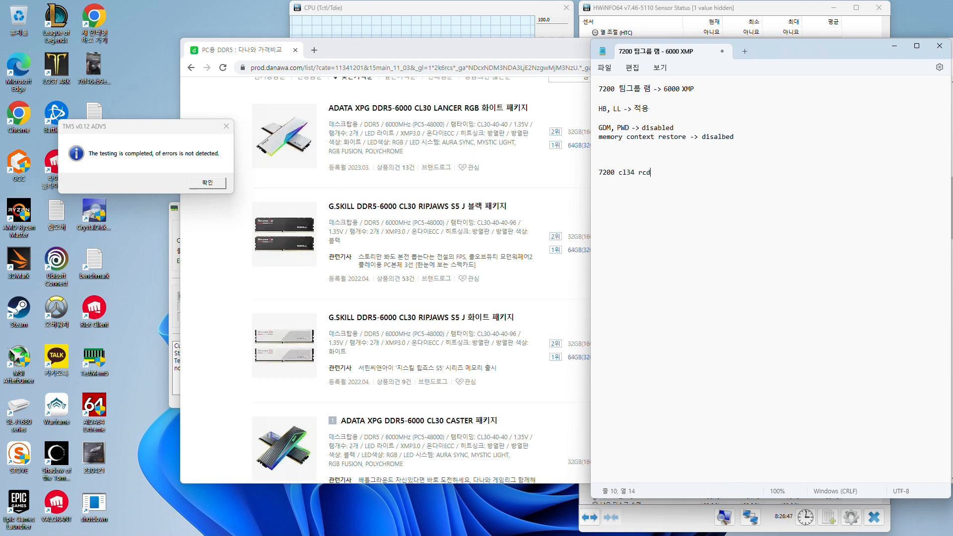
key(BackSpace)
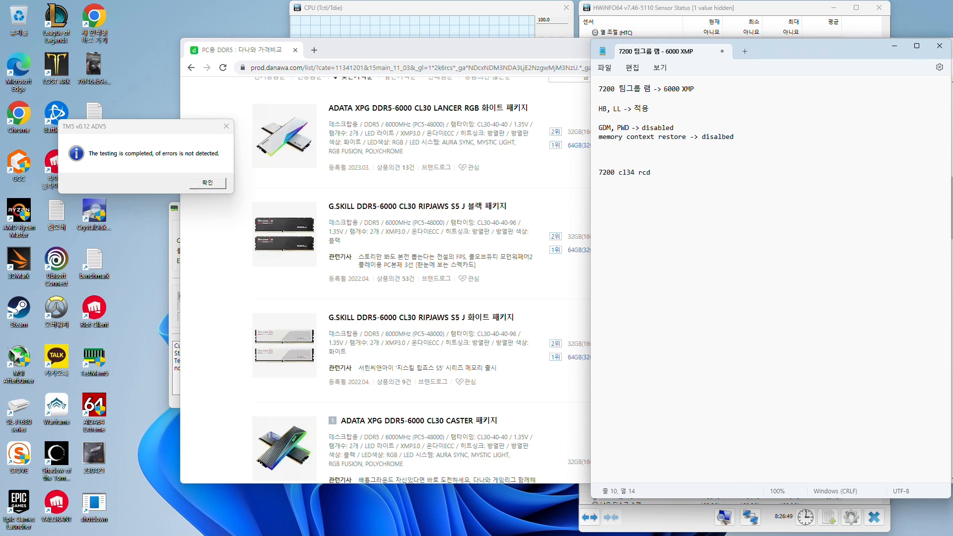
text(42 rp42)
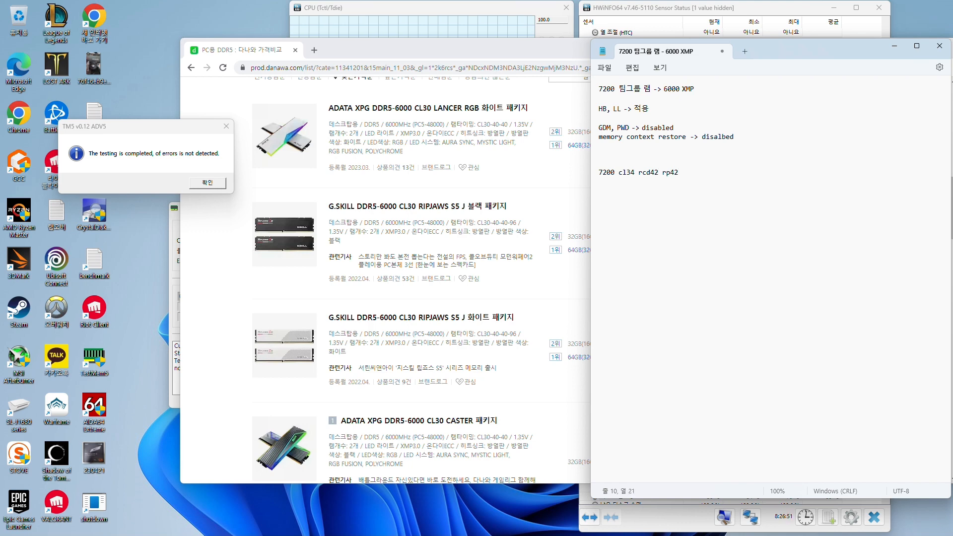
text( 1.4v)
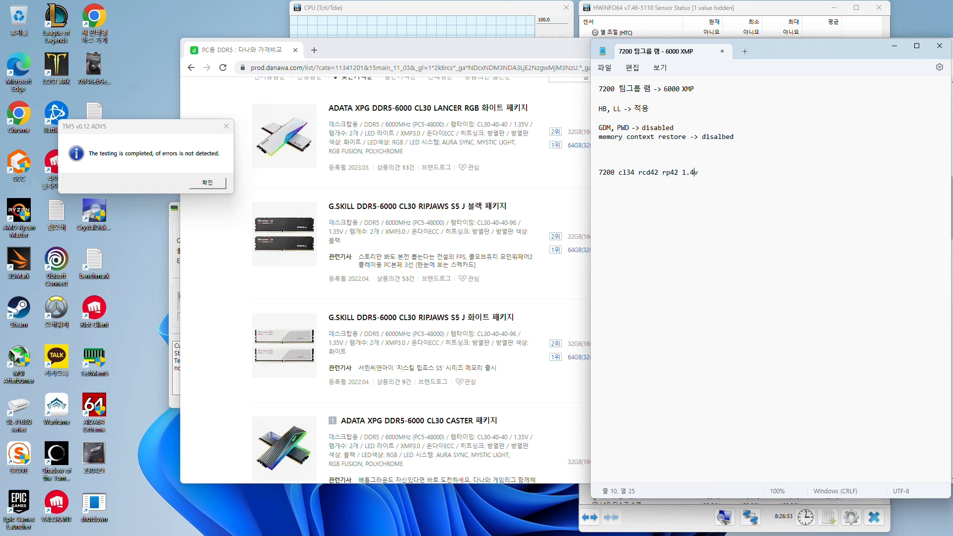
key(BackSpace)
key(BackSpace)
key(BackSpace)
key(BackSpace)
key(BackSpace)
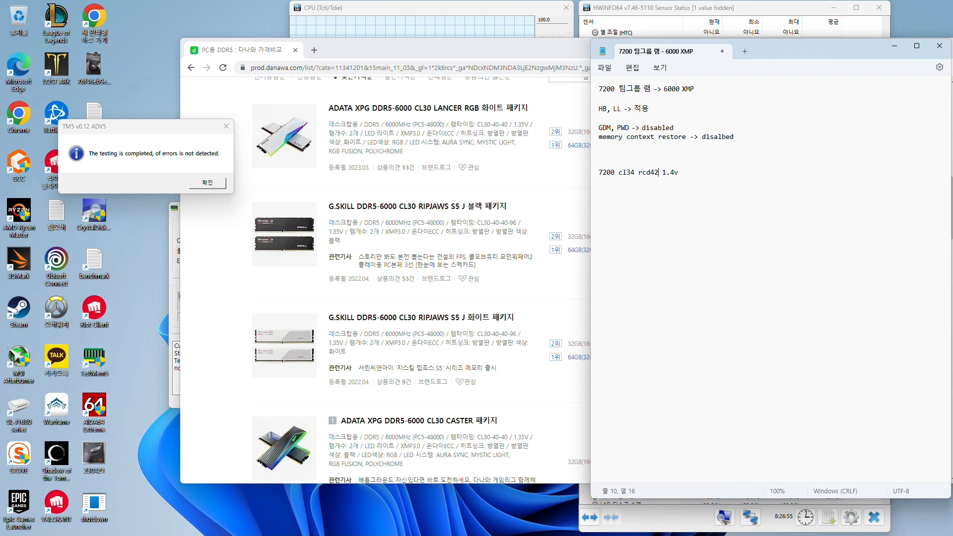
click(813, 230)
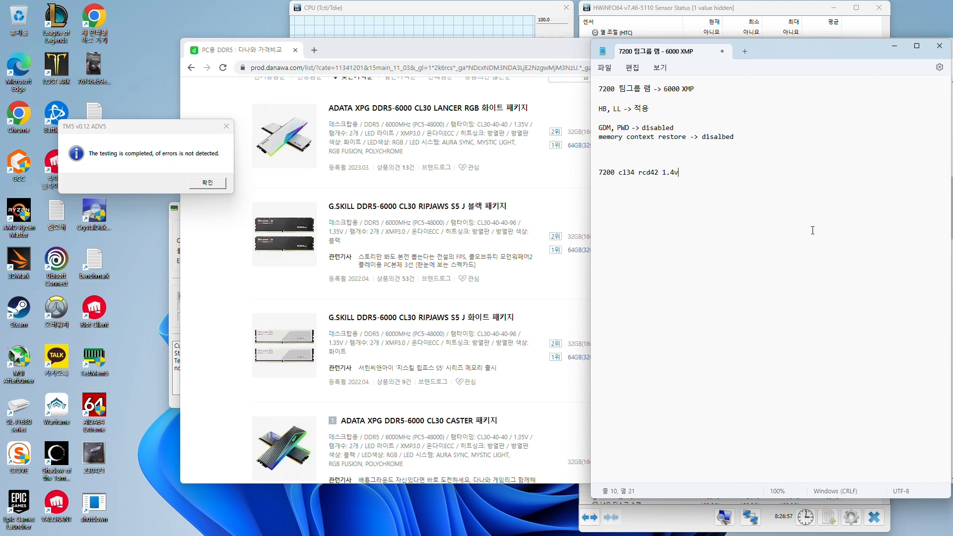
Switch to the Calculator and compute 34000 divided by 7200
mouse_move(745, 535)
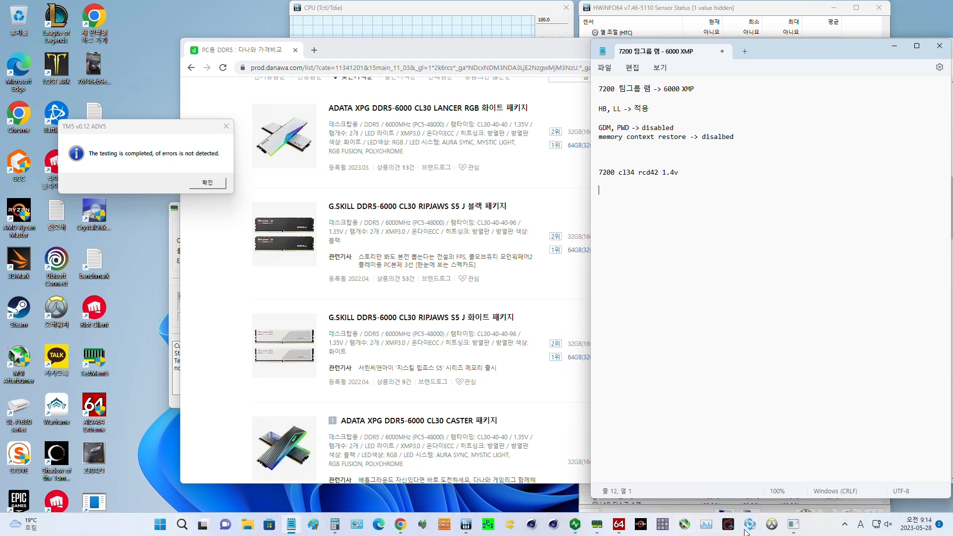
click(334, 525)
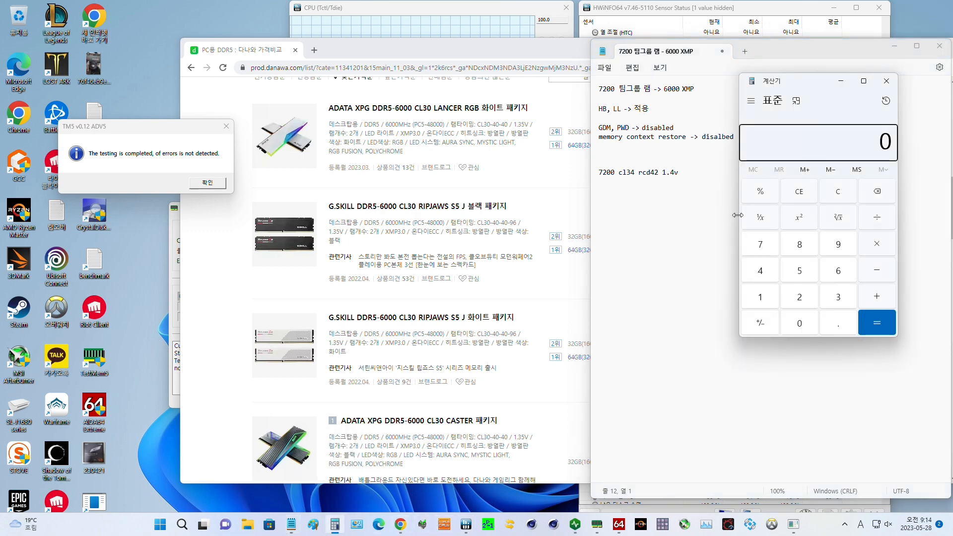
click(813, 140)
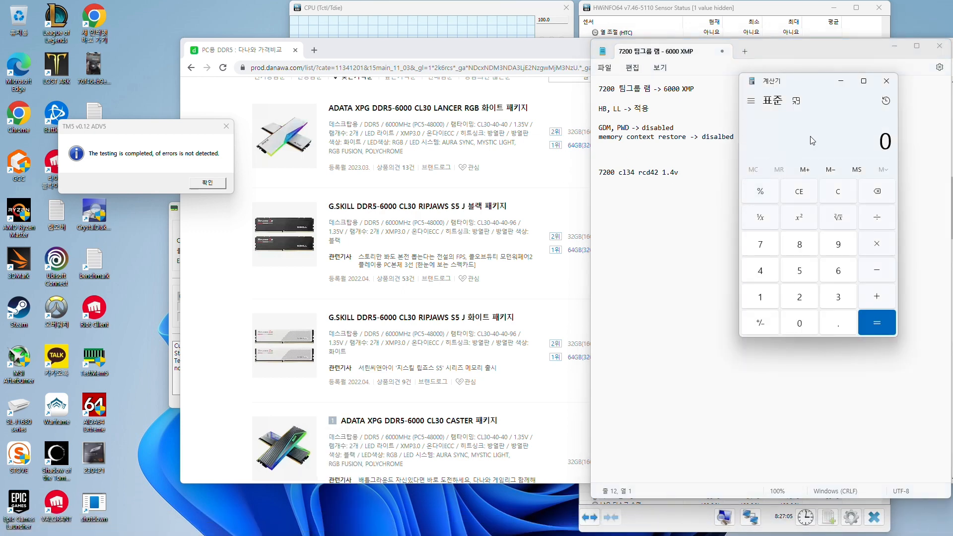
text(34)
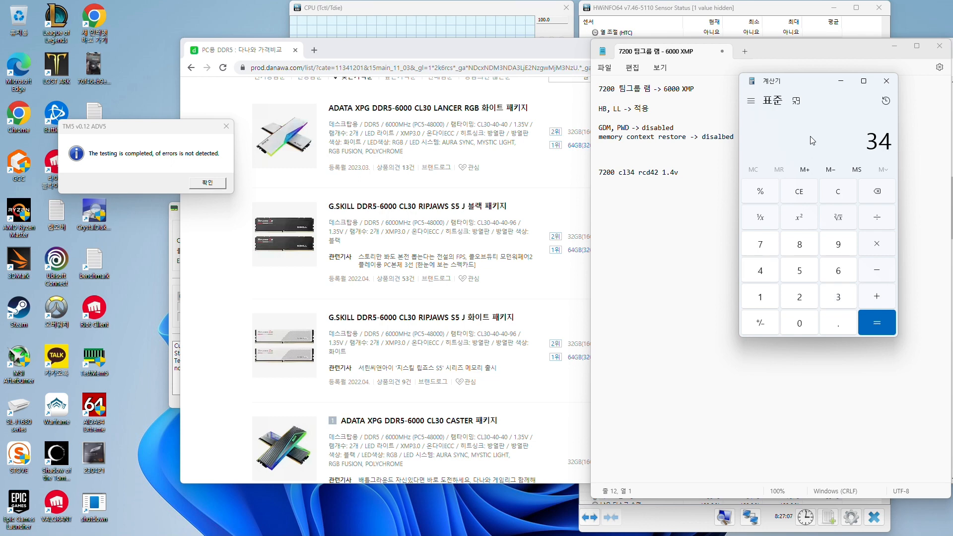
text(000)
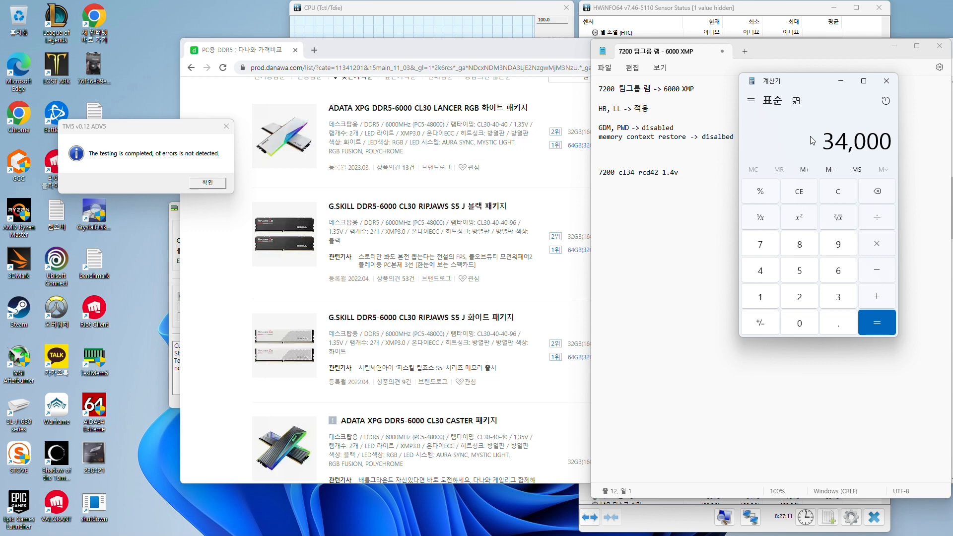
text(/7200)
key(Return)
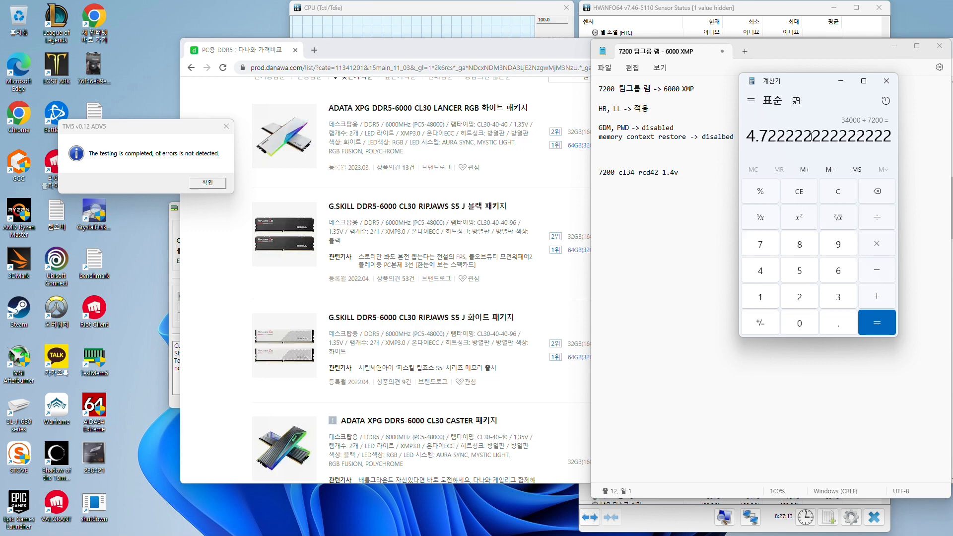
Multiply the calculated quotient by 1.4, then divide the result by 1.35
text(*1.4)
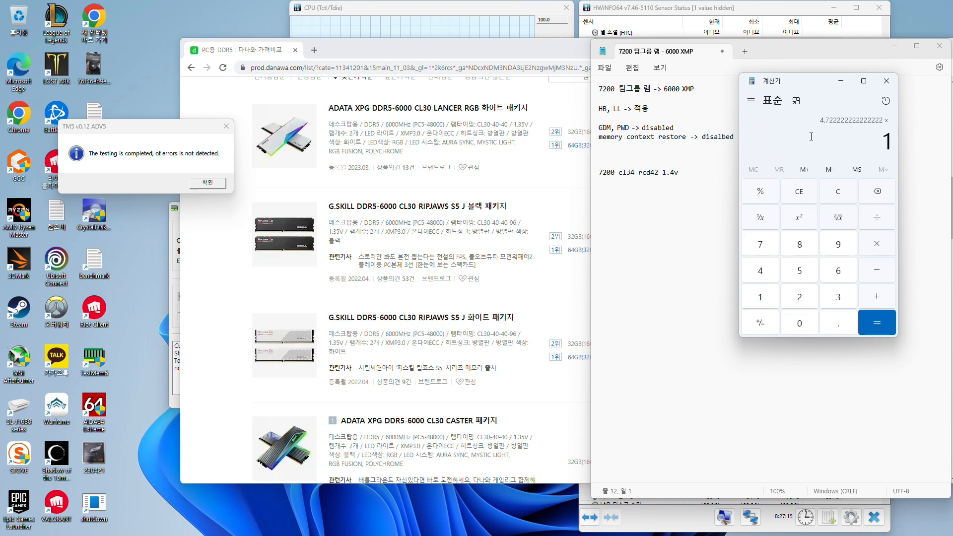
key(Return)
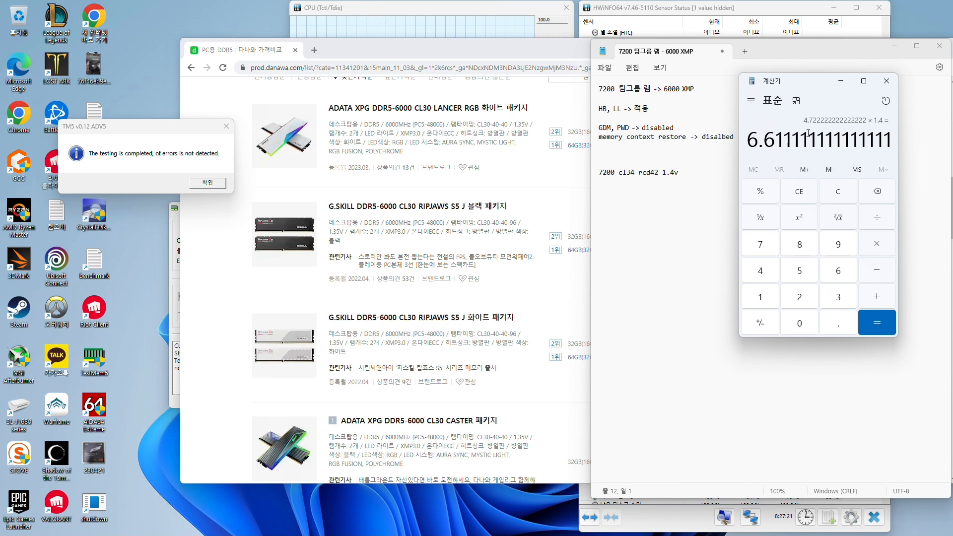
key(slash)
text(1.3)
key(BackSpace)
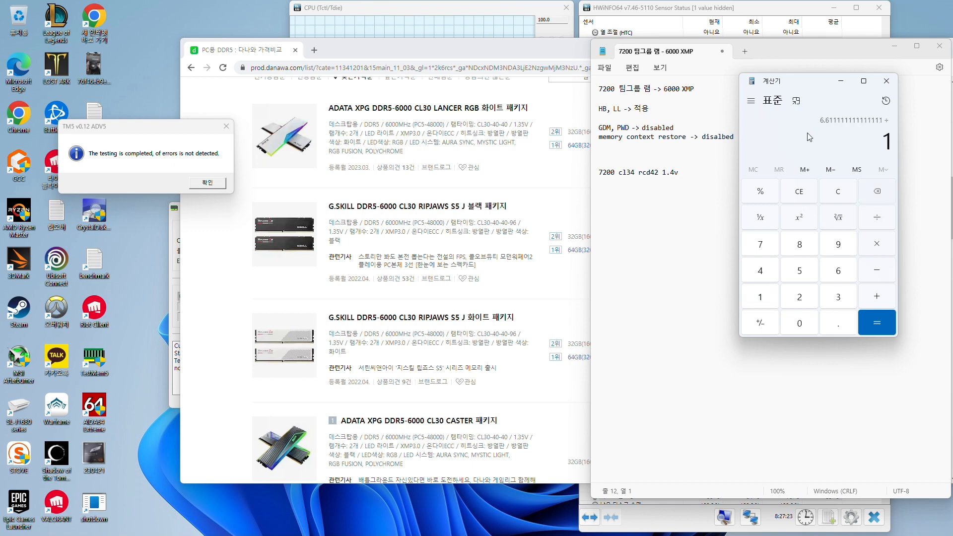
text(35)
key(Return)
Multiply the voltage-adjusted result by 6000, divide it by 1000, and highlight the whole-number part of the answer
key(asterisk)
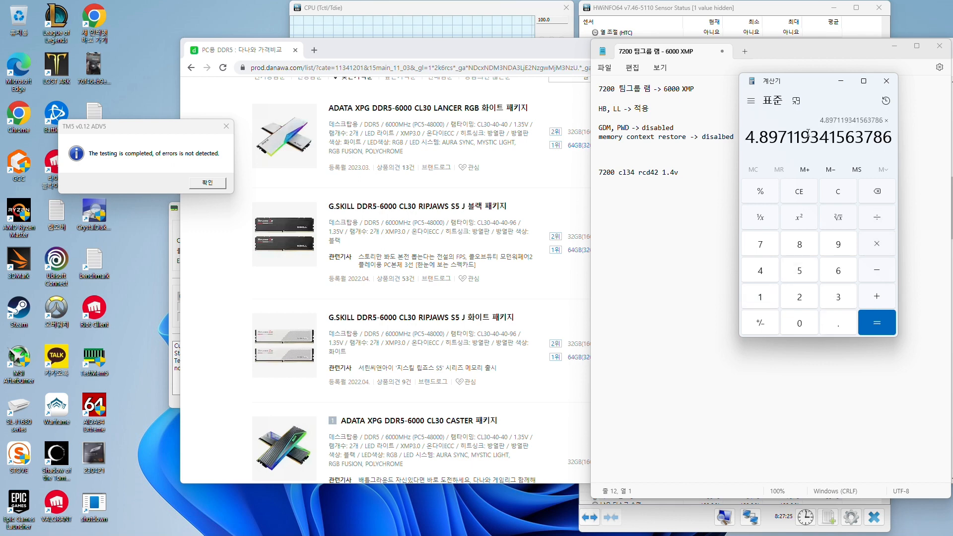
text(6,000)
key(Return)
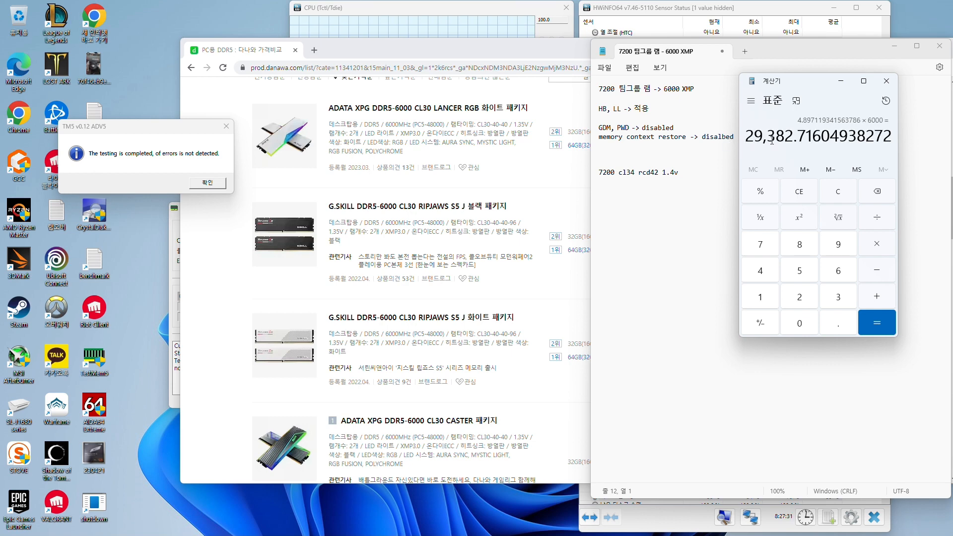
text(/1000)
key(Return)
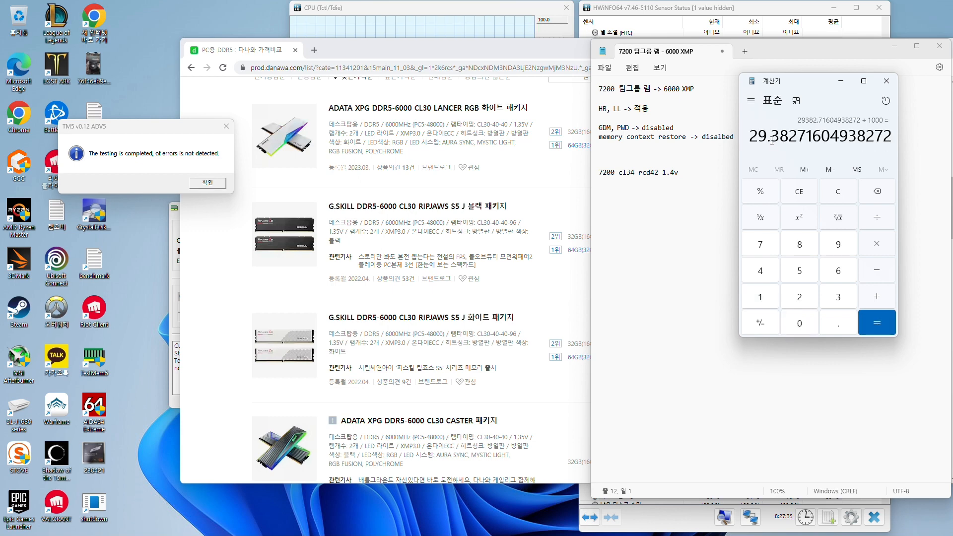
drag(766, 139, 751, 139)
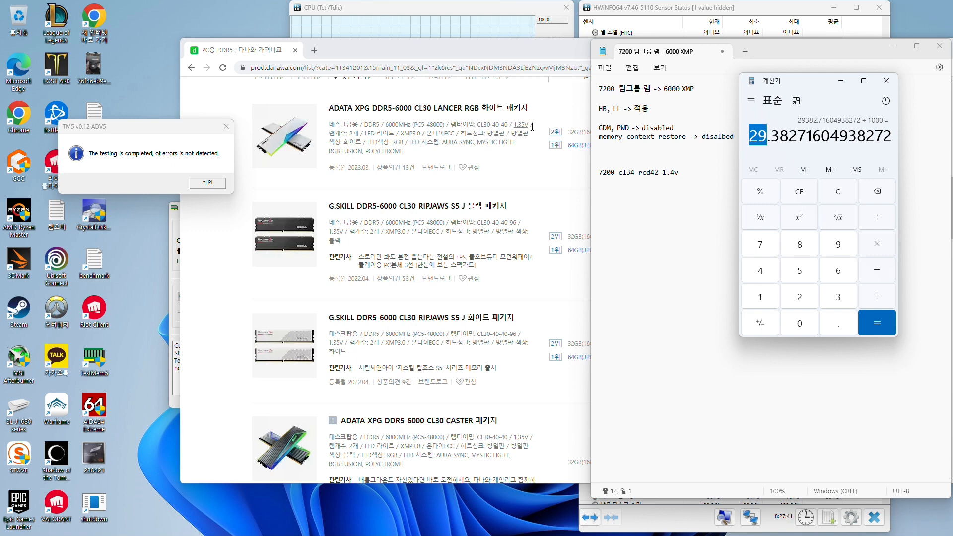
Add the line "6000 cl30 1.35v" to the note below the 7200 cl34 line and highlight it
click(705, 200)
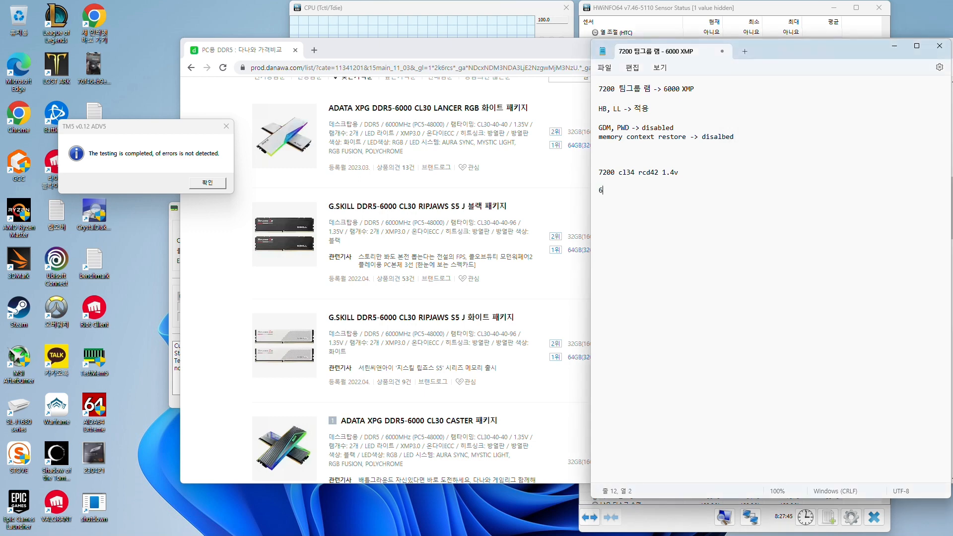
text(6000 cl)
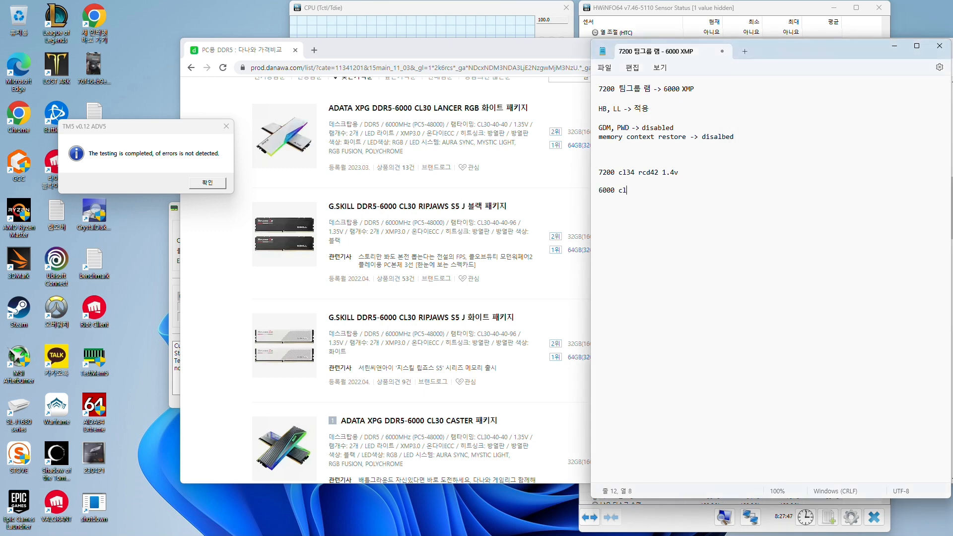
text(30 1.35v)
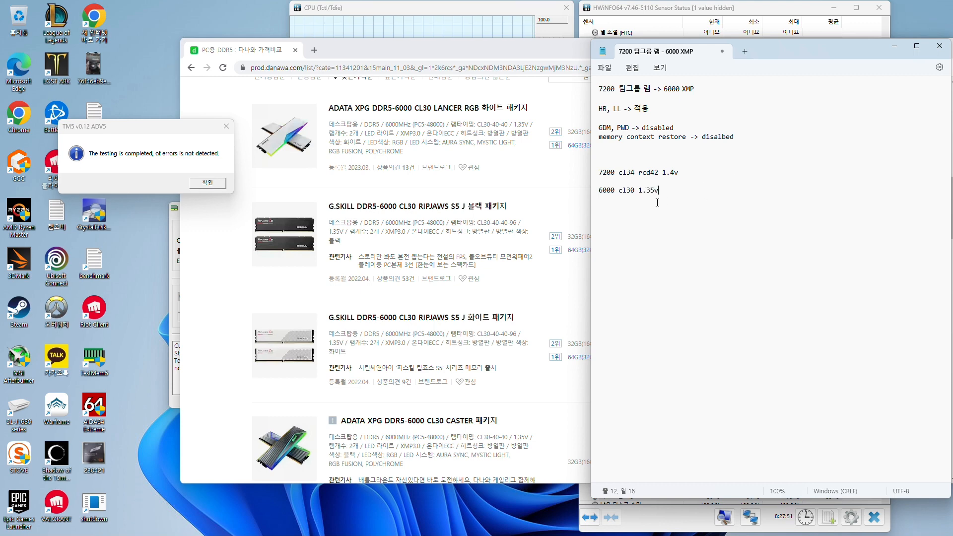
drag(658, 202, 592, 204)
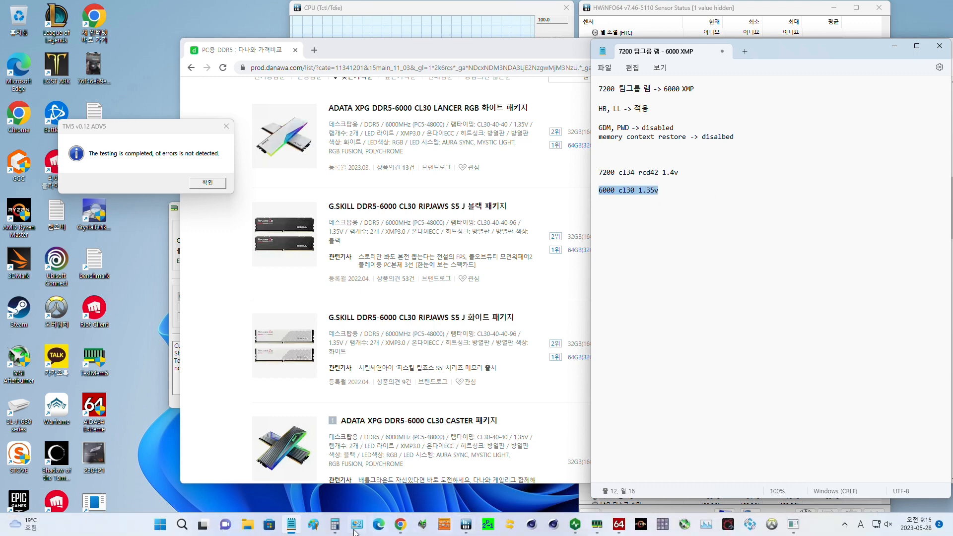
Switch to the Calculator, compute 42 divided by 7200 times 6000, and highlight the answer
click(335, 524)
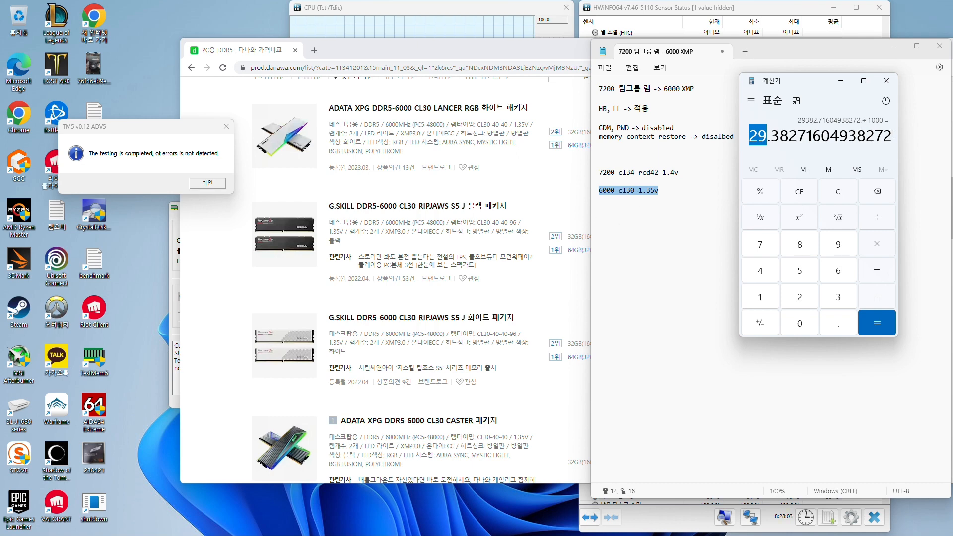
click(872, 134)
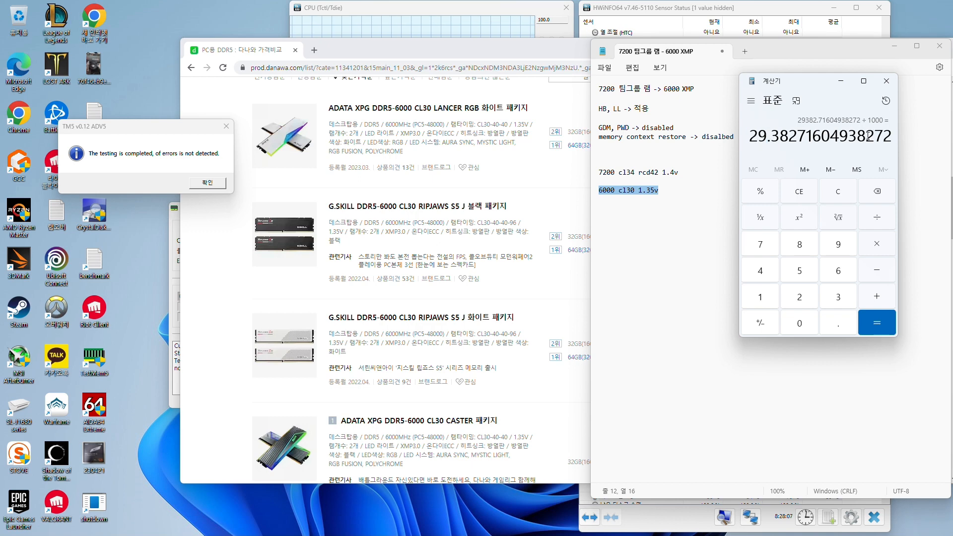
text(4)
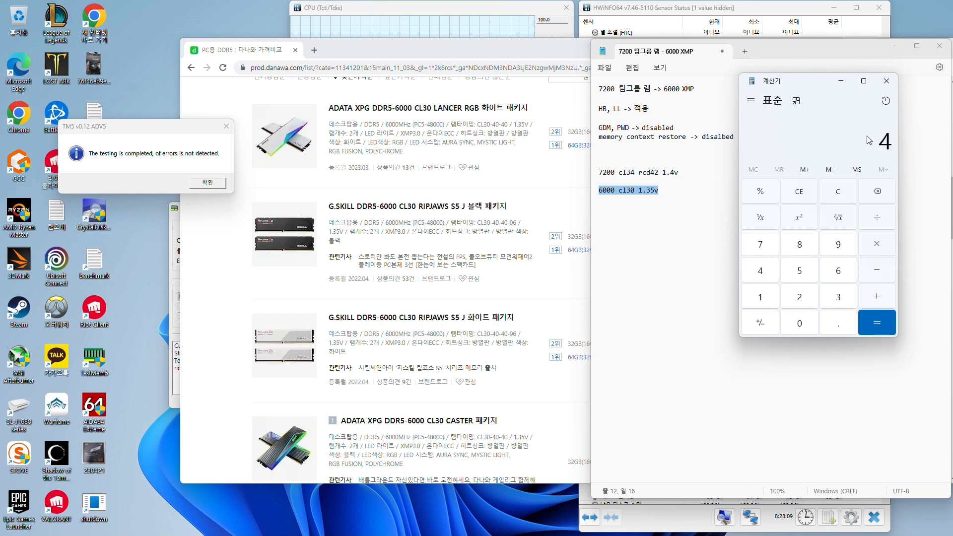
text(2)
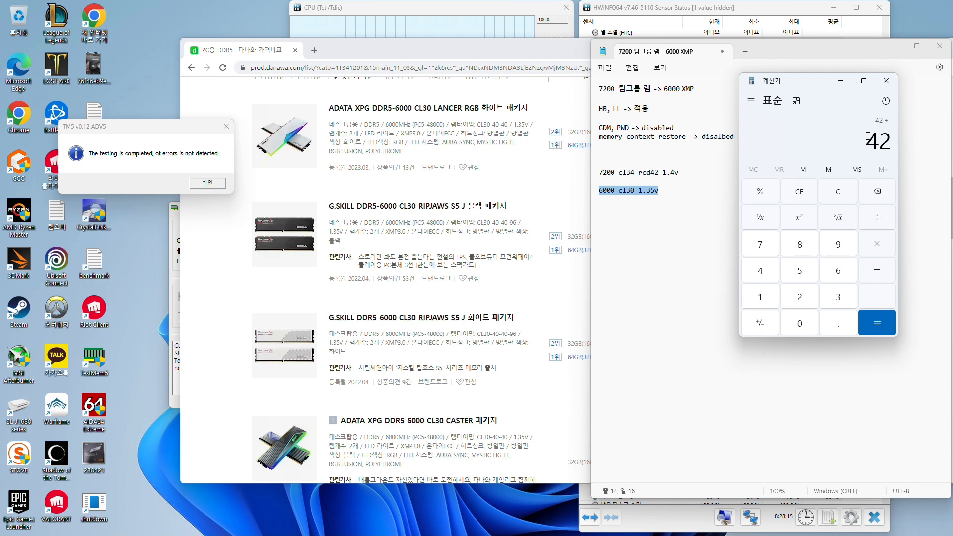
text(7200)
key(Return)
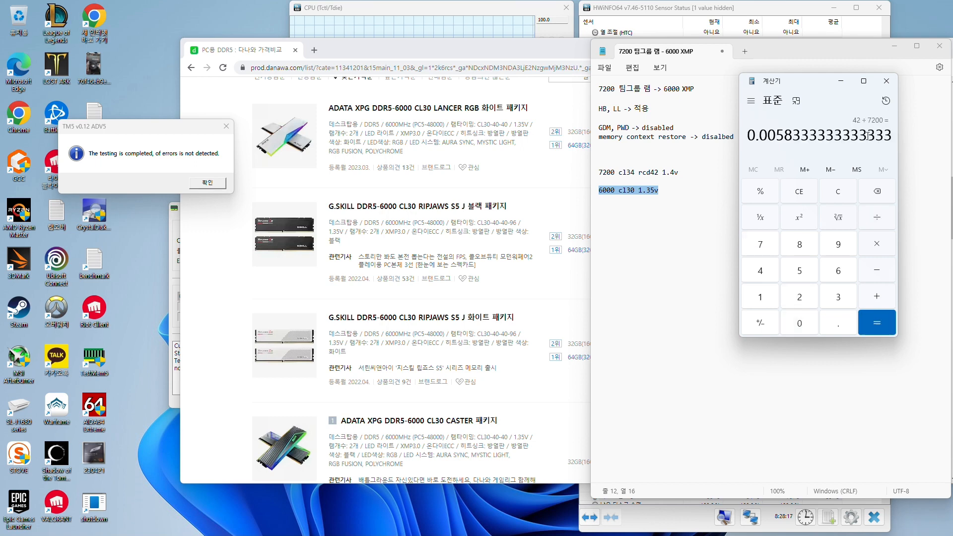
key(asterisk)
text(6000)
key(Return)
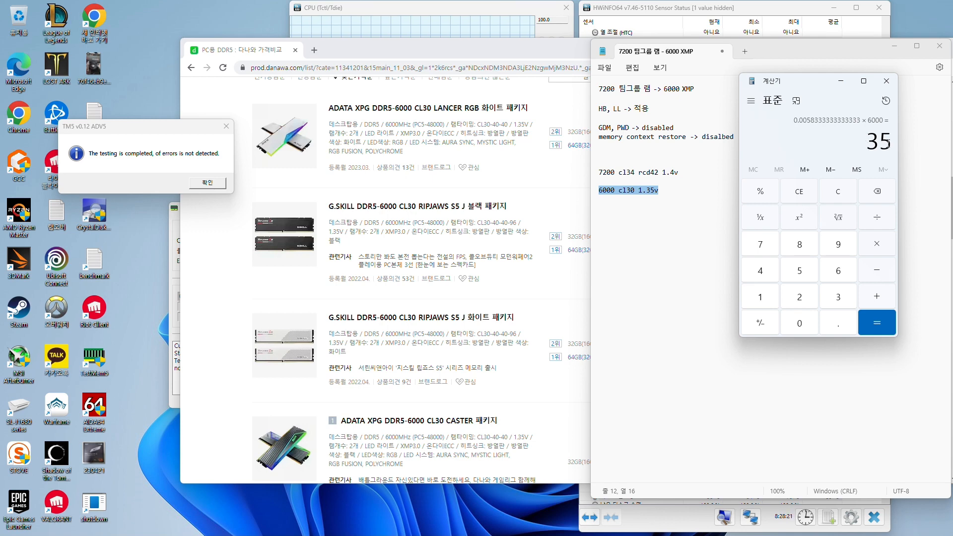
drag(889, 144, 869, 143)
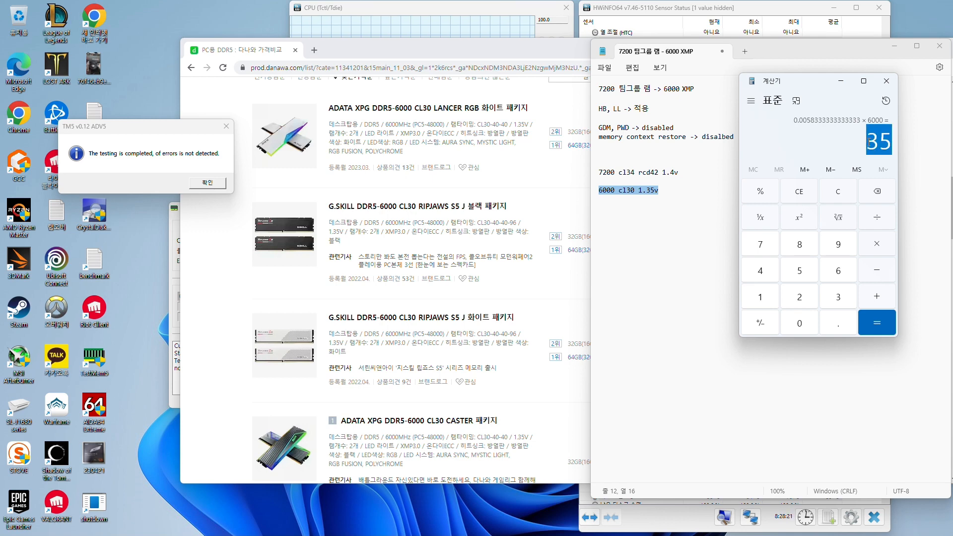
Insert "rcd36" between cl30 and 1.35v in the note's 6000 line
click(635, 189)
text(c130 r)
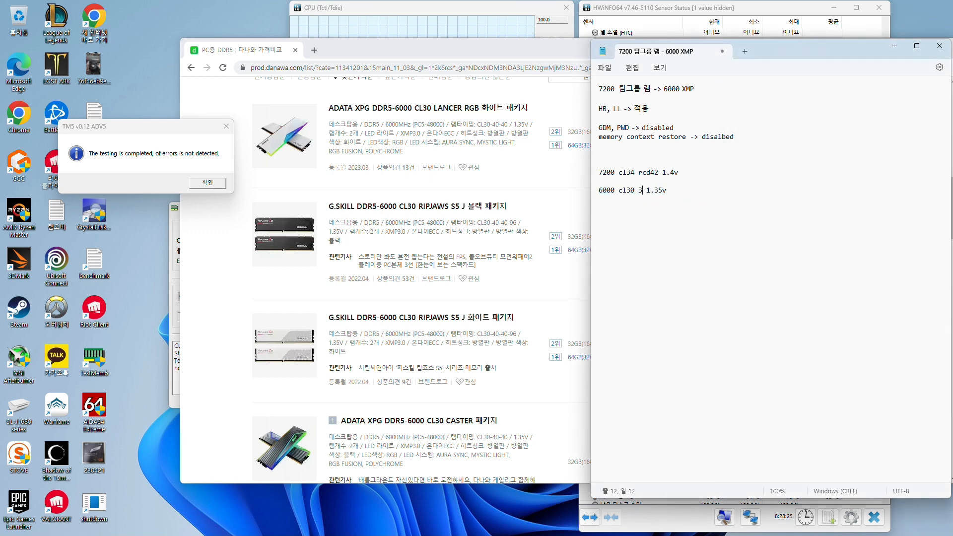
text(cd36)
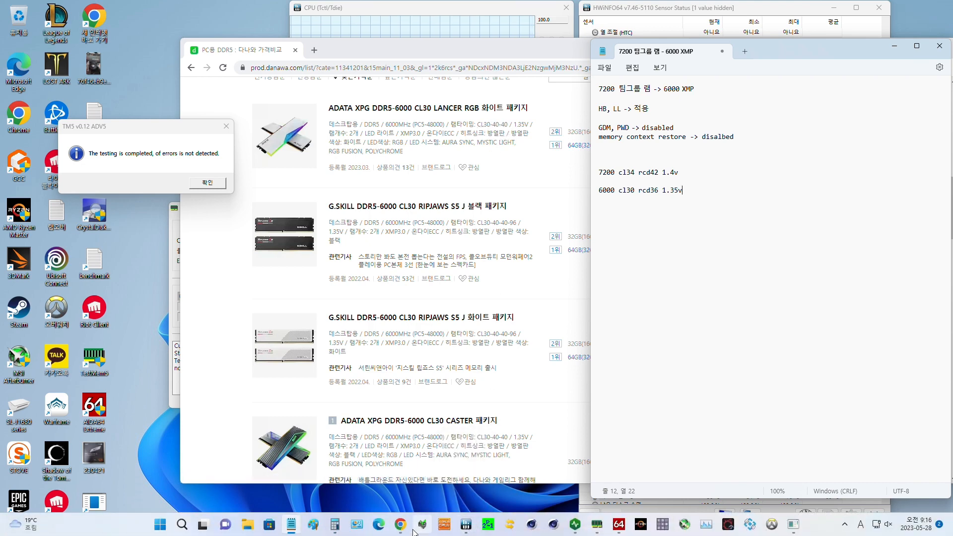
Return to the Danawa memory list in the browser and replace the 6000MHz and CL30 filters with 7200MHz (PC5-57600)
scroll(481, 182, up, 3)
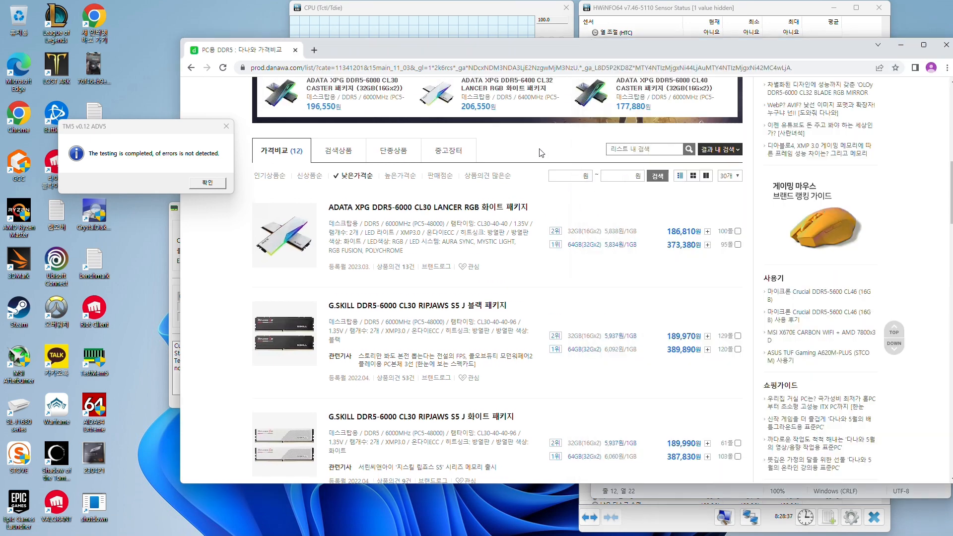
click(539, 150)
scroll(538, 154, up, 5)
click(662, 208)
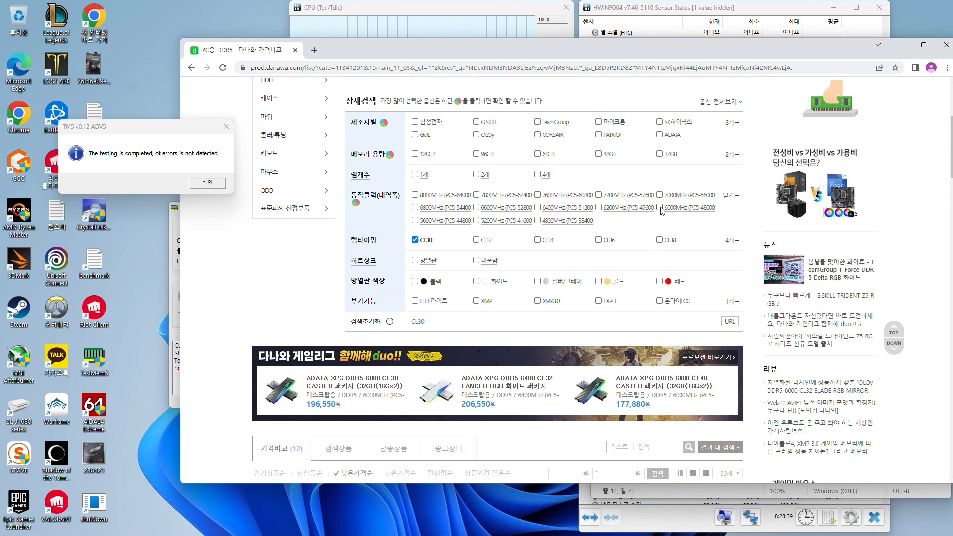
click(598, 195)
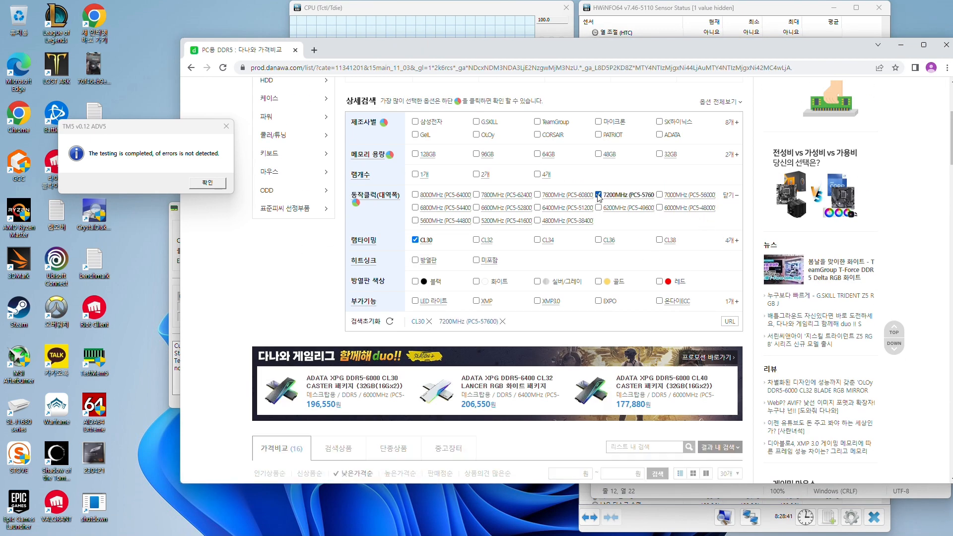
click(425, 240)
Examine the filtered DDR5-7200 kits, comparing the prices, timings and voltages of the ADATA, GeIL, TeamGroup, G.SKILL and CORSAIR offers
scroll(455, 208, down, 10)
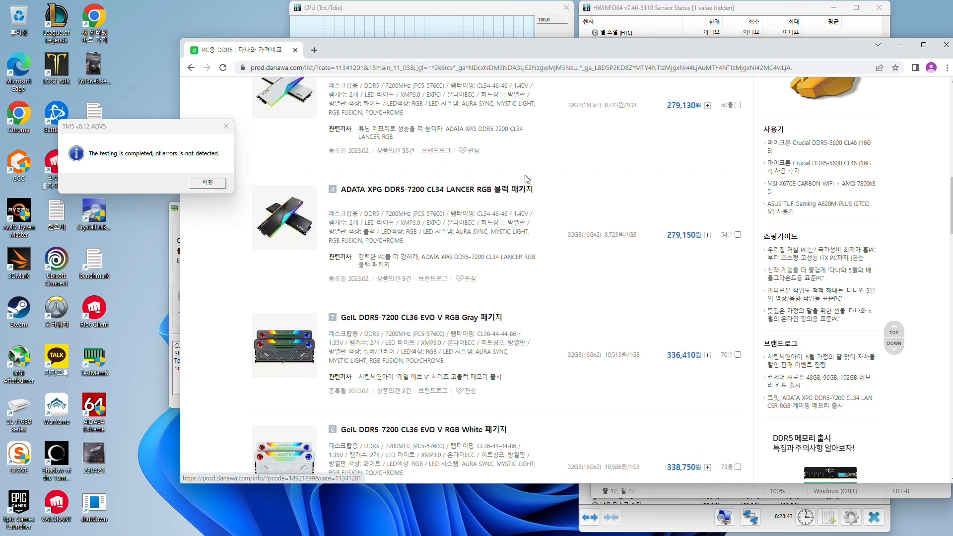
scroll(582, 240, up, 4)
scroll(582, 239, down, 1)
scroll(571, 171, down, 1)
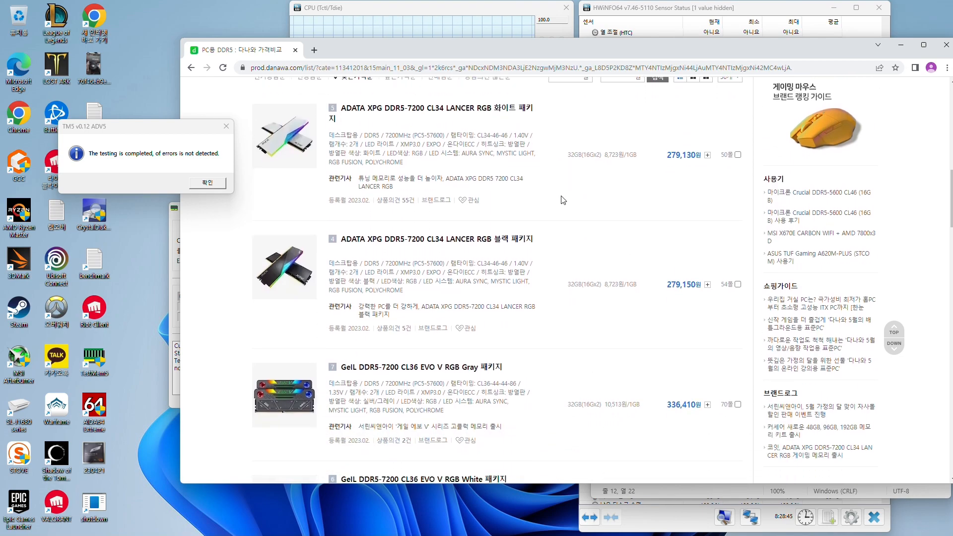
scroll(563, 239, down, 10)
scroll(550, 220, up, 3)
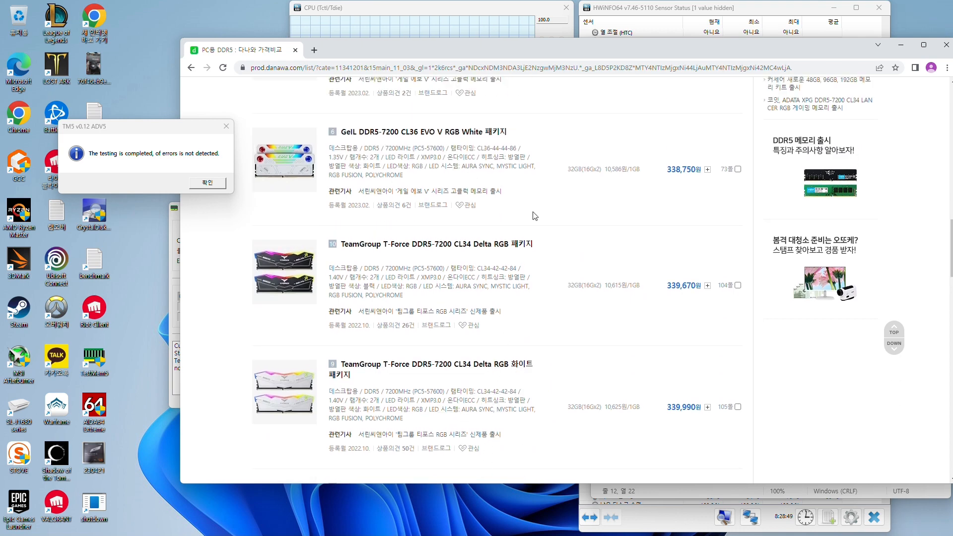
scroll(531, 214, up, 3)
scroll(507, 298, up, 2)
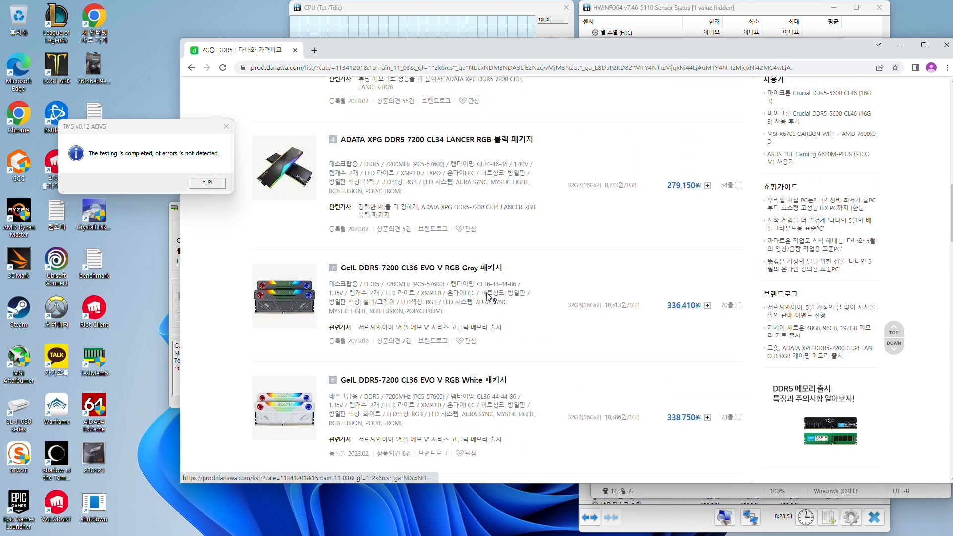
scroll(505, 282, up, 4)
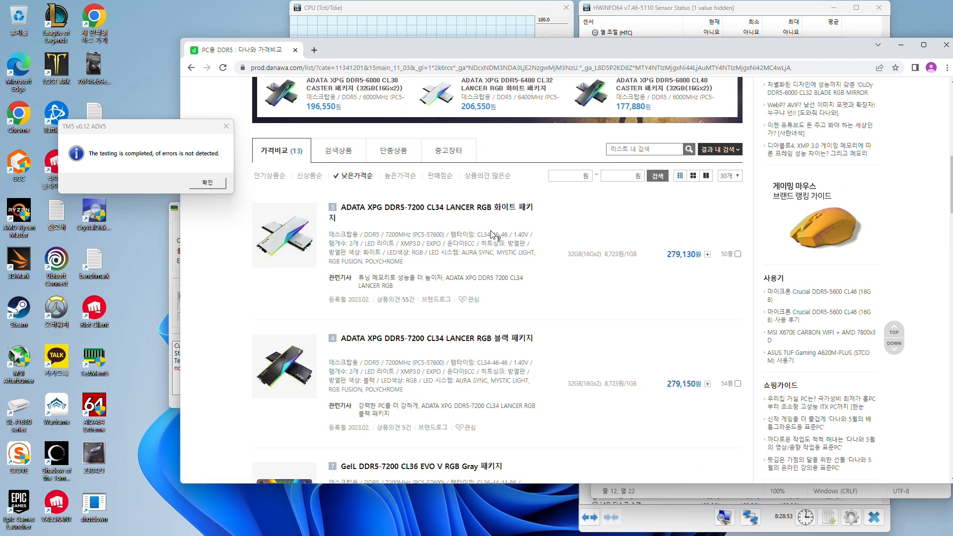
scroll(509, 220, down, 4)
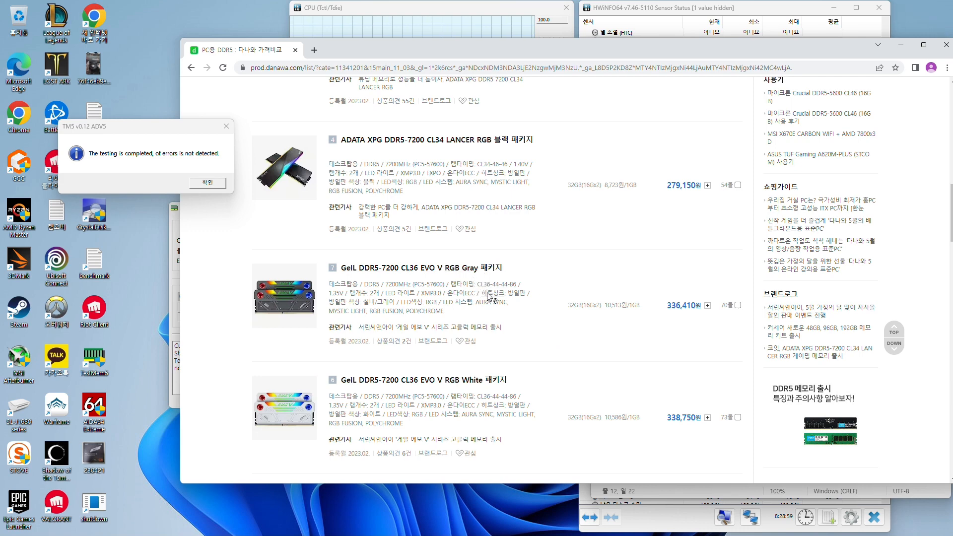
scroll(480, 279, down, 1)
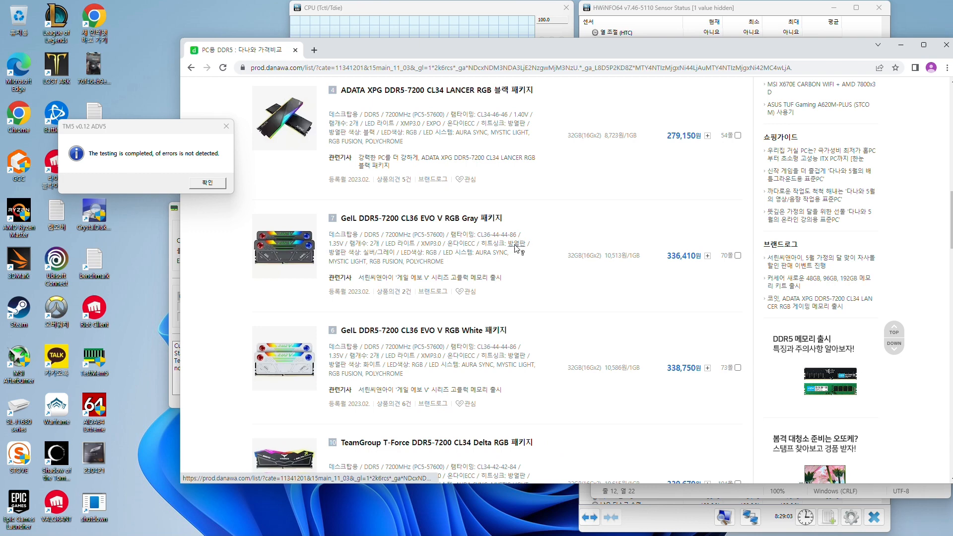
scroll(516, 248, down, 3)
scroll(489, 250, down, 1)
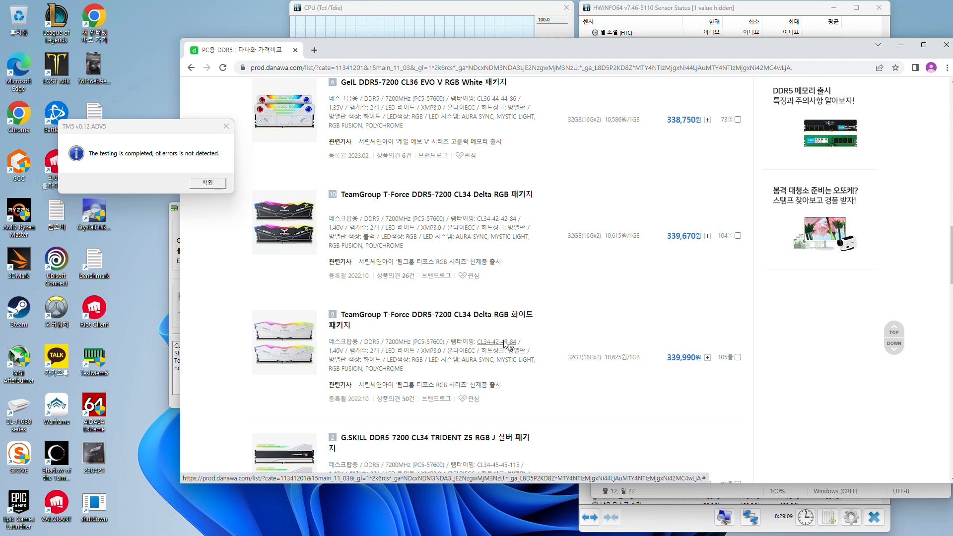
scroll(505, 342, down, 2)
scroll(493, 147, up, 5)
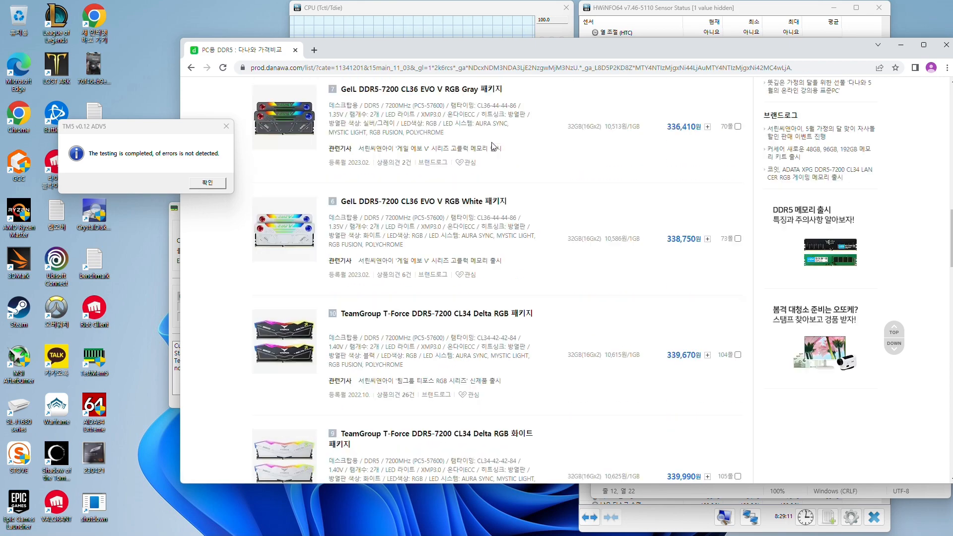
scroll(491, 149, down, 10)
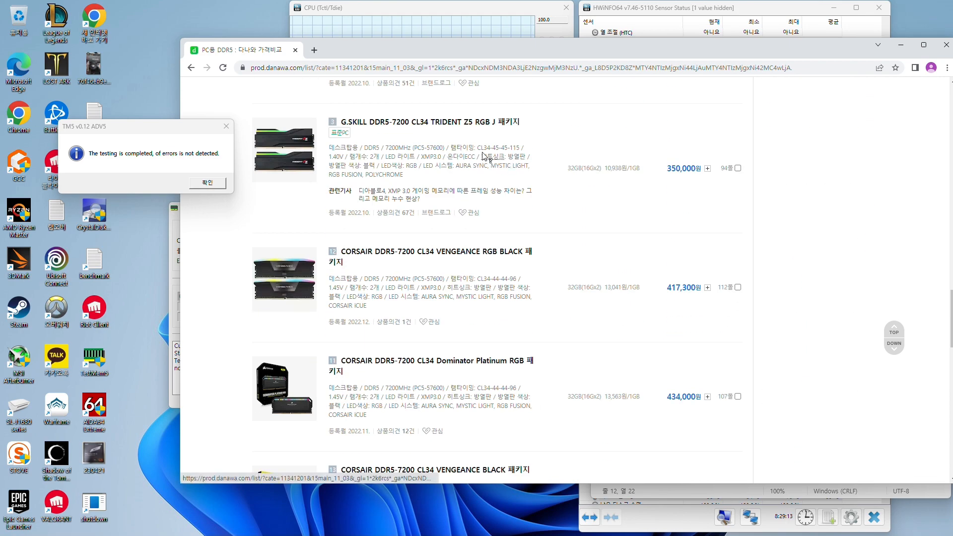
scroll(491, 164, up, 1)
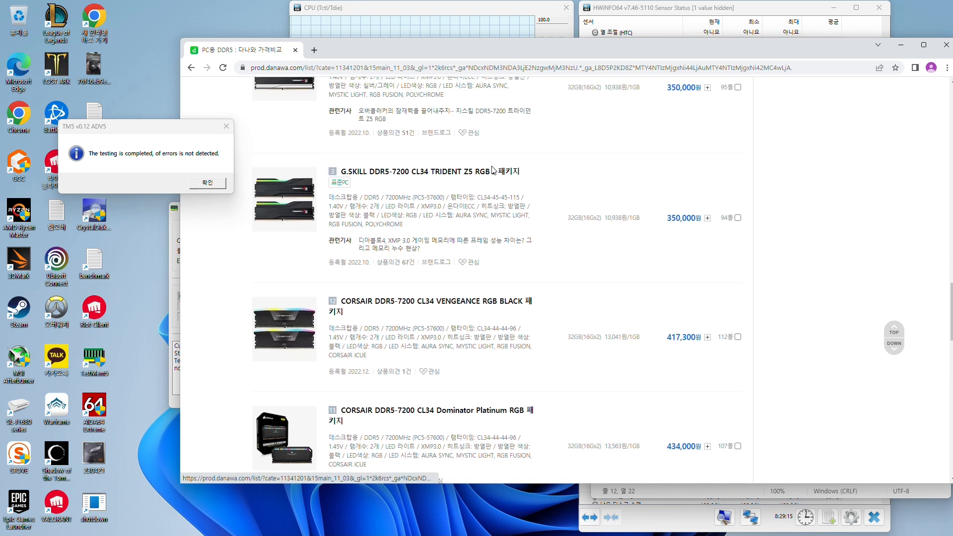
scroll(506, 218, up, 6)
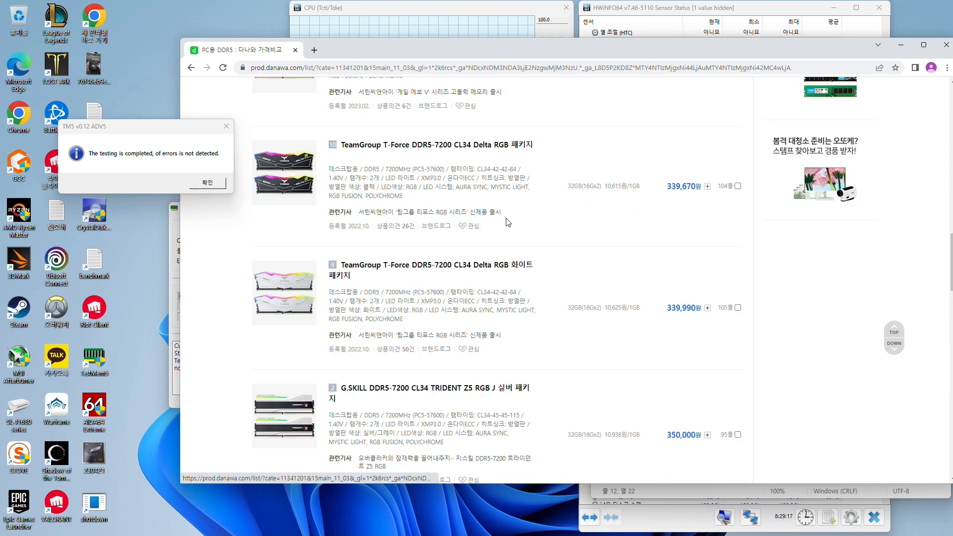
Switch to Paint and pencil a bell-shaped curve above a roughly horizontal baseline with a tick mark at each end
scroll(534, 238, down, 2)
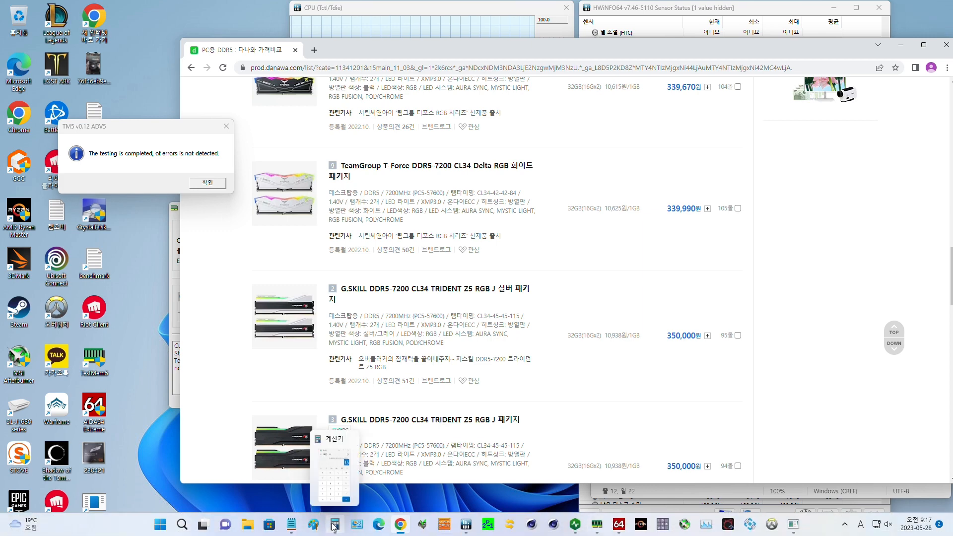
click(315, 527)
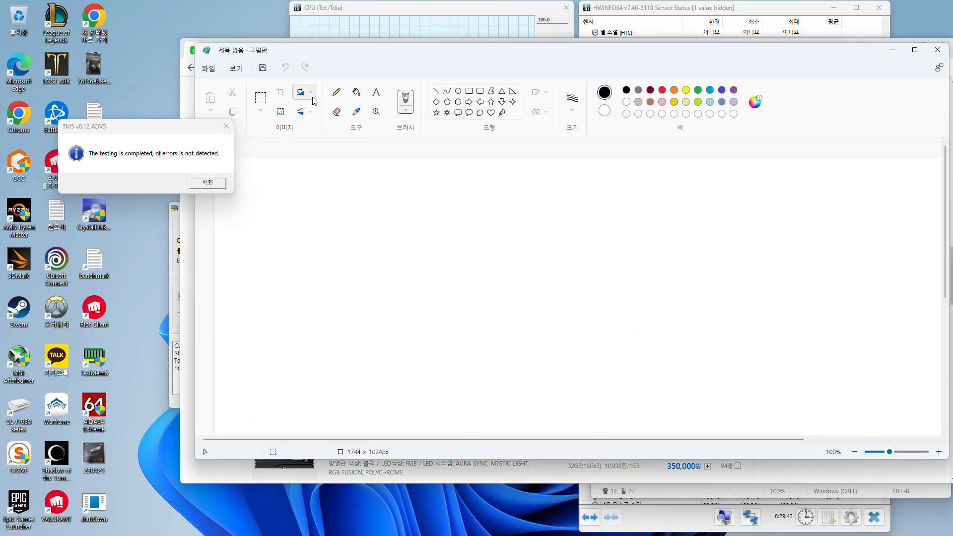
mouse_move(358, 288)
mouse_down()
mouse_move(535, 249)
mouse_move(650, 299)
mouse_move(710, 305)
mouse_up()
mouse_move(342, 302)
mouse_down()
mouse_move(715, 311)
mouse_move(721, 326)
mouse_up()
drag(356, 295, 353, 313)
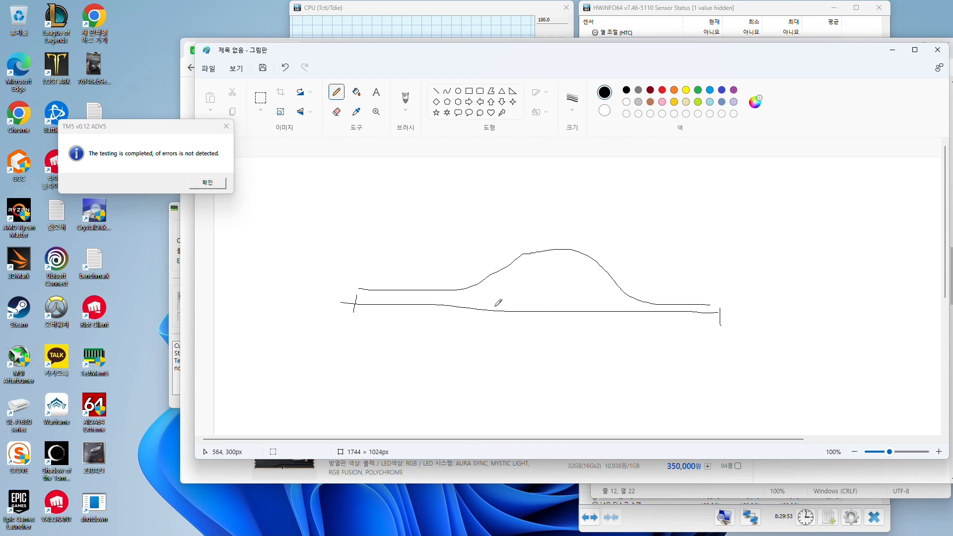
Mark a tick labelled 42 on the baseline under the curve's rising slope and draw a right-pointing arrow above the curve
drag(490, 300, 488, 323)
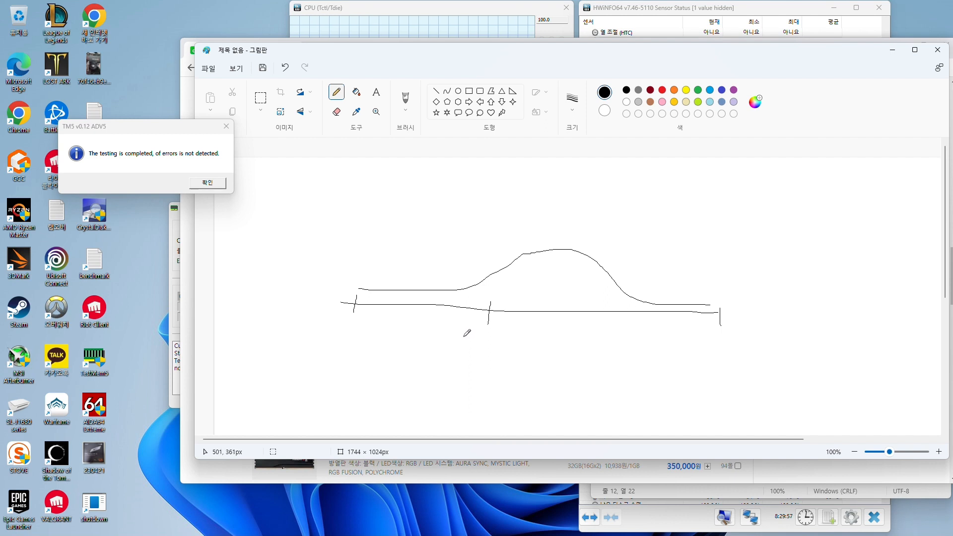
mouse_move(469, 332)
mouse_down()
mouse_move(484, 342)
mouse_move(469, 353)
mouse_move(500, 346)
mouse_up()
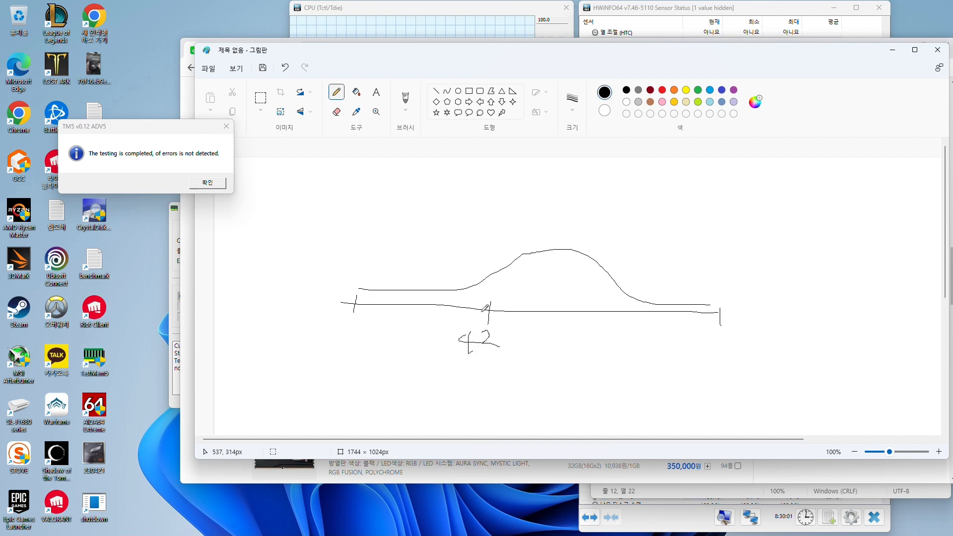
mouse_move(504, 233)
mouse_down()
mouse_move(659, 234)
mouse_move(644, 242)
mouse_up()
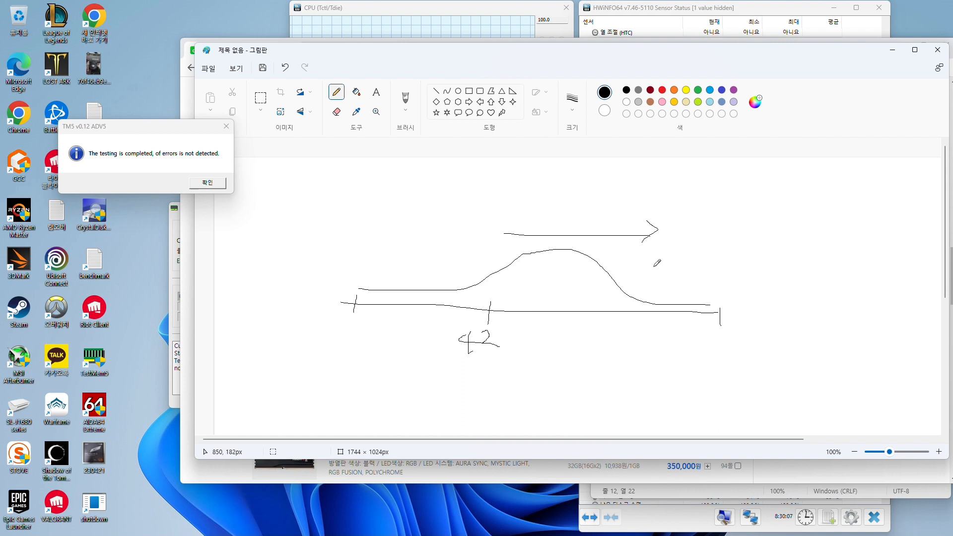
Underline and circle the 42, and add a second tick labelled 42 on the baseline nearer the falling slope
drag(443, 353, 525, 364)
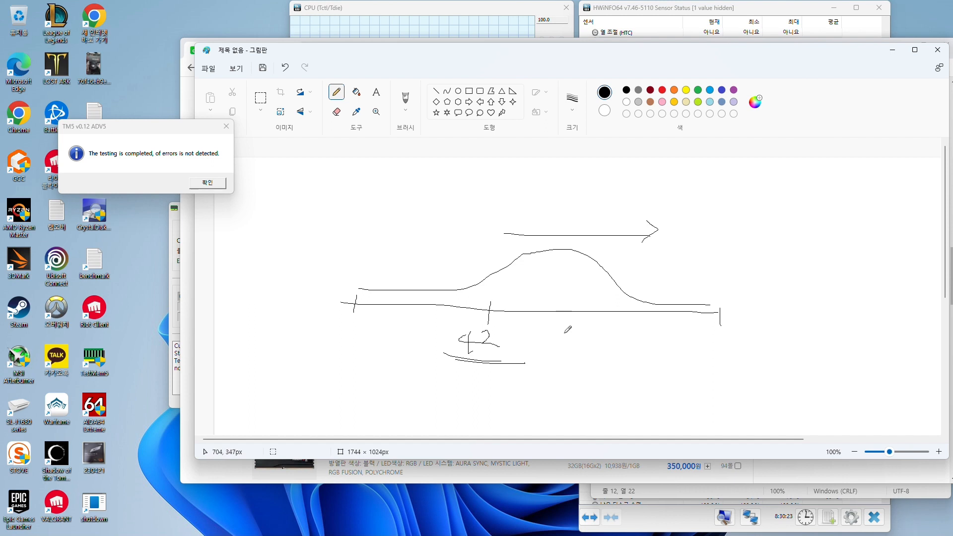
mouse_move(460, 355)
mouse_down()
mouse_move(484, 320)
mouse_move(498, 354)
mouse_move(473, 360)
mouse_up()
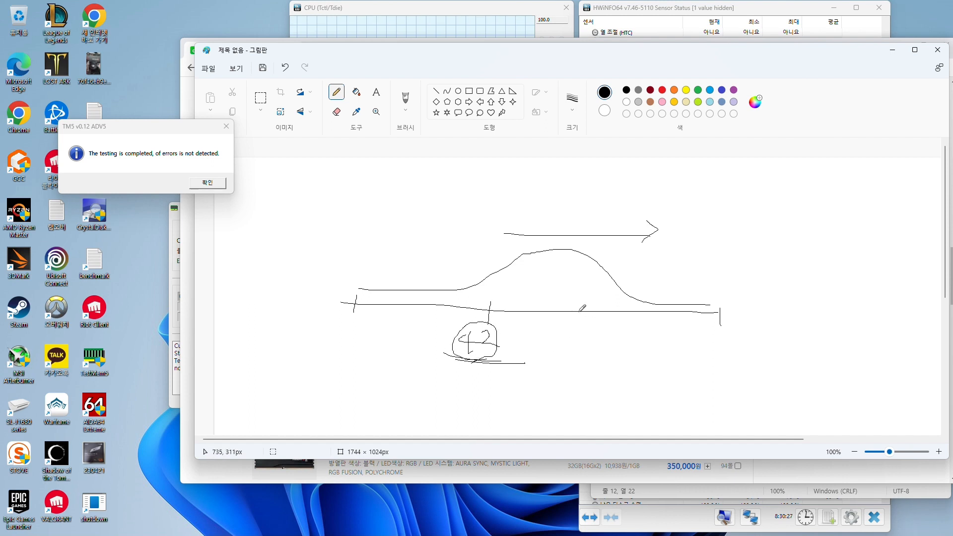
mouse_move(590, 302)
mouse_down()
mouse_move(579, 342)
mouse_move(604, 344)
mouse_up()
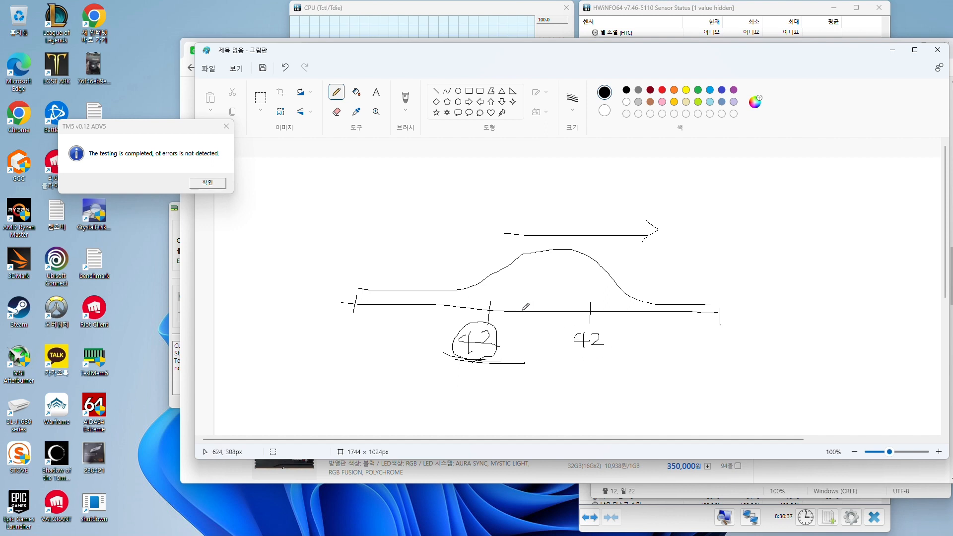
Write 46 below the circled 42, and draw a right-pointing arrow with an underlined 7600 beneath the second 42
mouse_move(461, 385)
mouse_down()
mouse_move(451, 390)
mouse_move(475, 398)
mouse_move(463, 410)
mouse_up()
drag(494, 383, 488, 401)
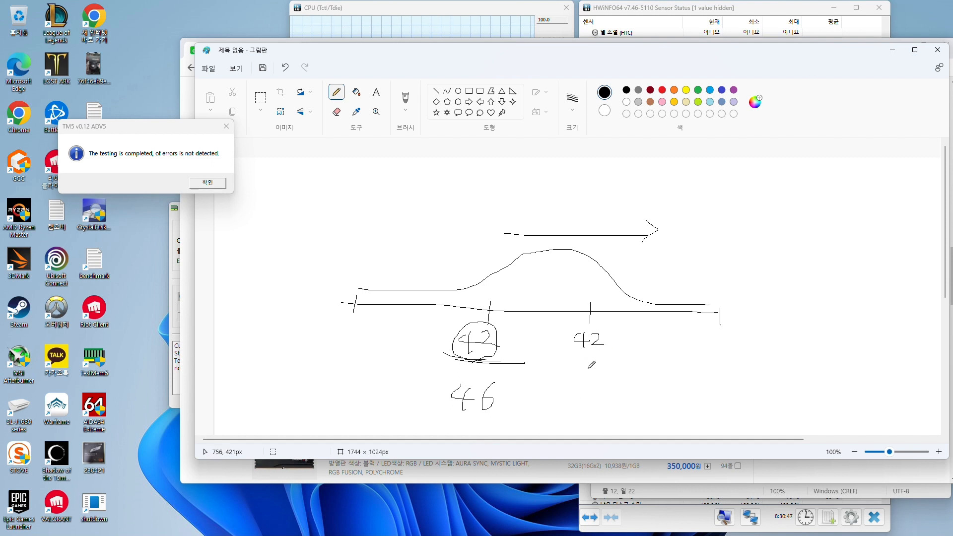
mouse_move(589, 369)
mouse_down()
mouse_move(712, 366)
mouse_move(687, 383)
mouse_up()
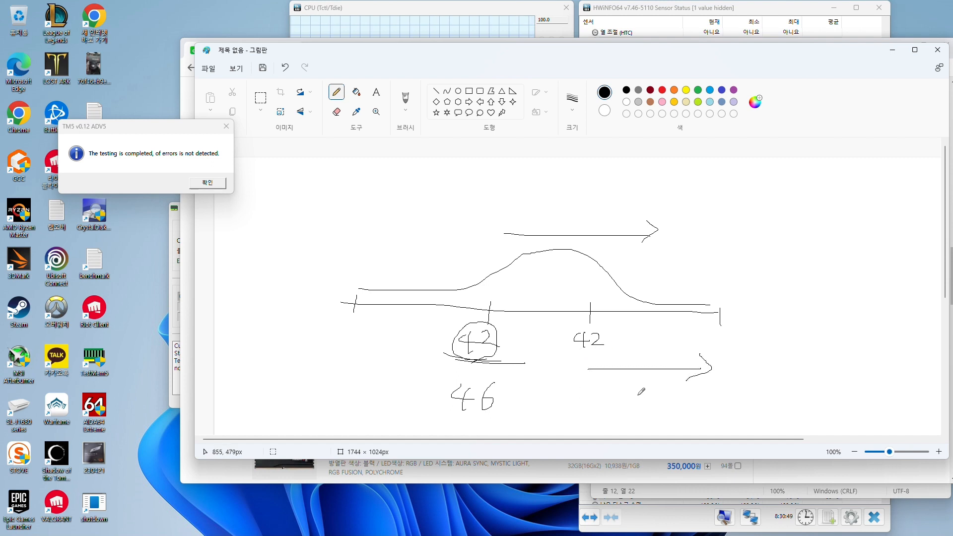
mouse_move(608, 385)
mouse_down()
mouse_move(607, 397)
mouse_move(622, 385)
mouse_move(621, 403)
mouse_move(629, 403)
mouse_move(625, 394)
mouse_move(649, 402)
mouse_move(644, 382)
mouse_move(687, 396)
mouse_move(675, 383)
mouse_up()
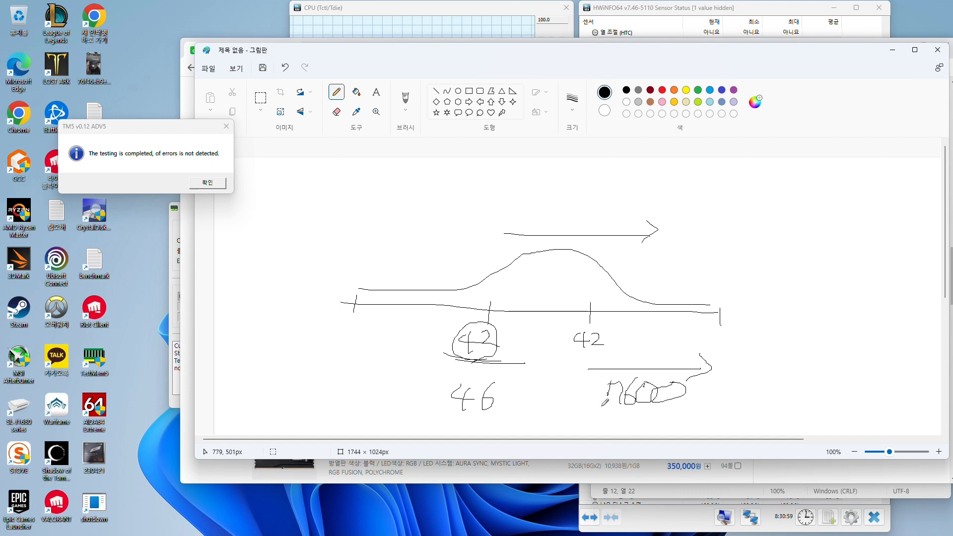
drag(600, 408, 685, 409)
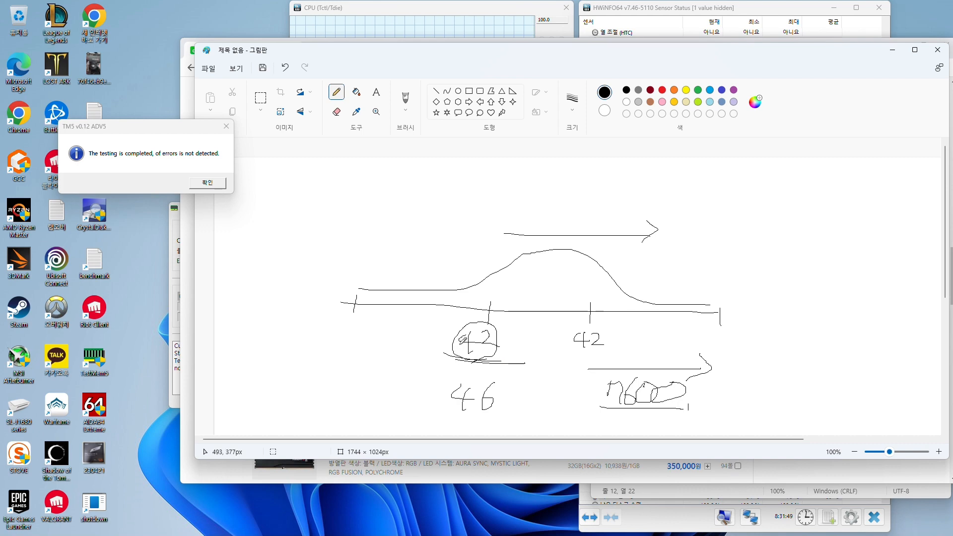
Return to the Danawa list and compare the timings and voltages of the TeamGroup, G.SKILL and ADATA DDR5-7200 CL34 kits
click(893, 50)
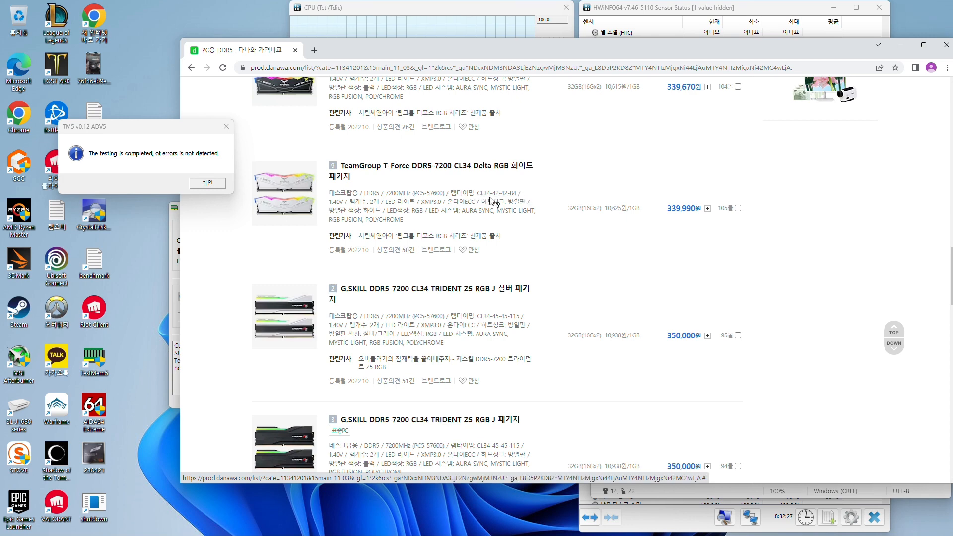
scroll(512, 208, up, 1)
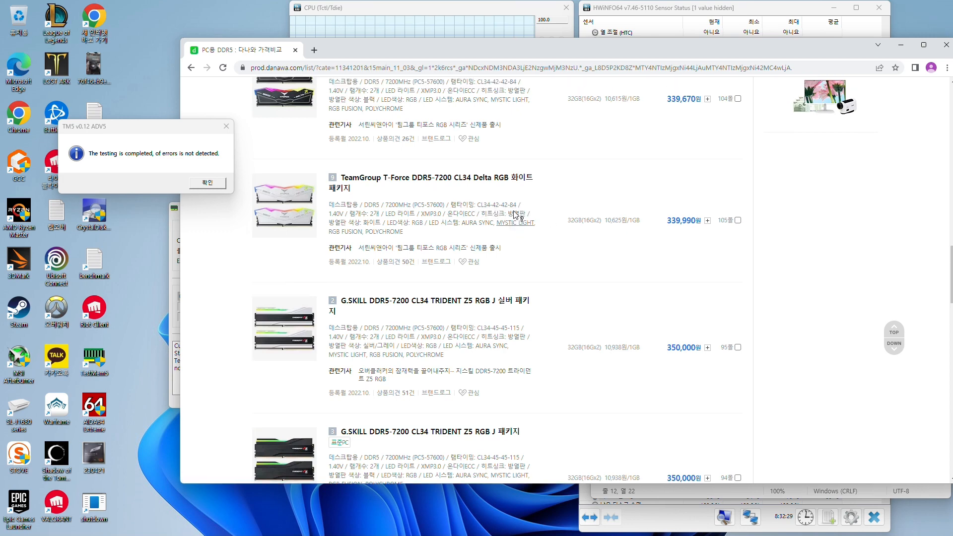
scroll(516, 263, down, 1)
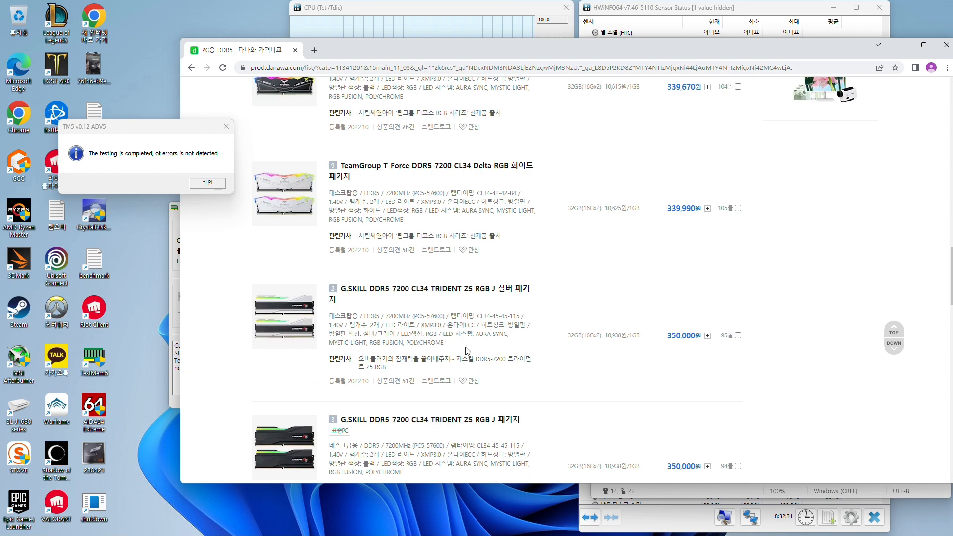
scroll(457, 323, up, 15)
scroll(451, 278, up, 2)
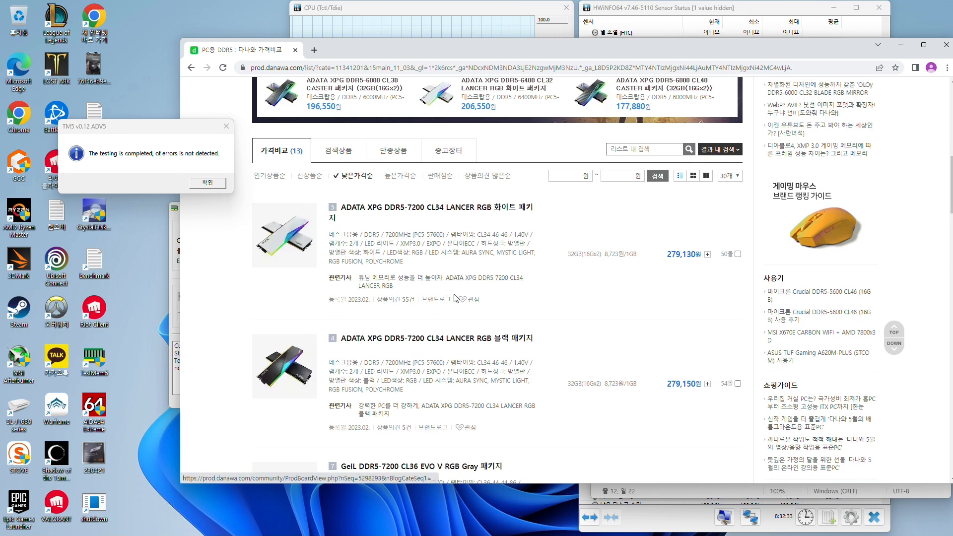
scroll(576, 298, down, 2)
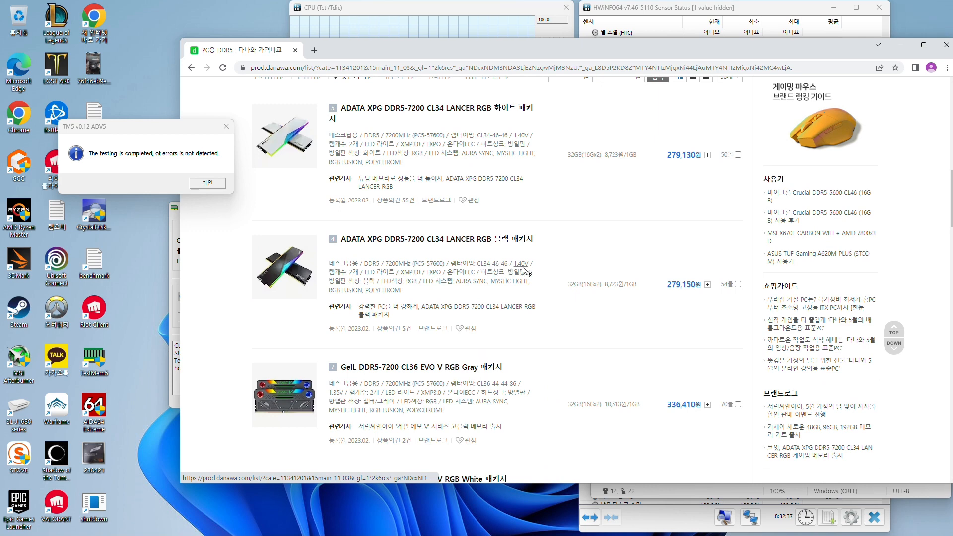
Switch to the Calculator and compute 46000 divided by 7200 times 6000
mouse_move(617, 522)
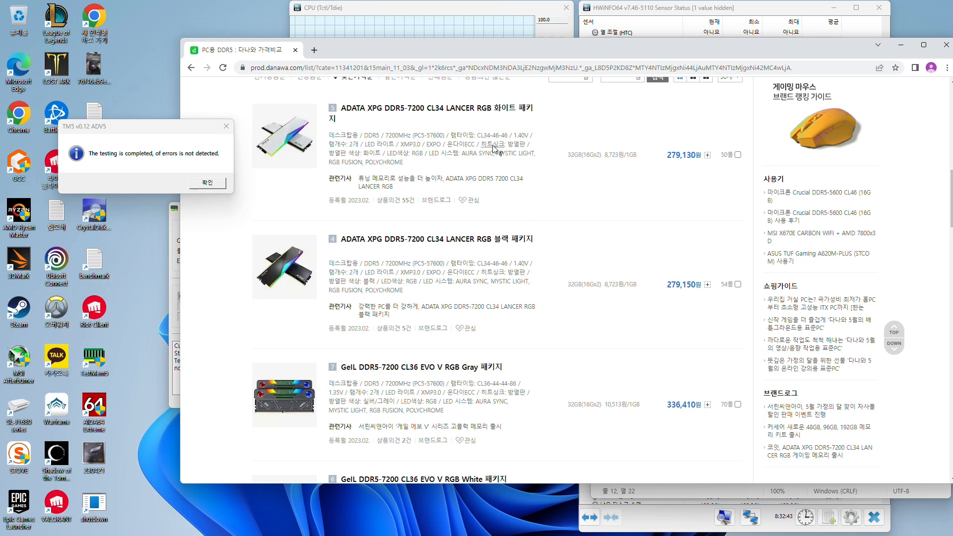
click(335, 524)
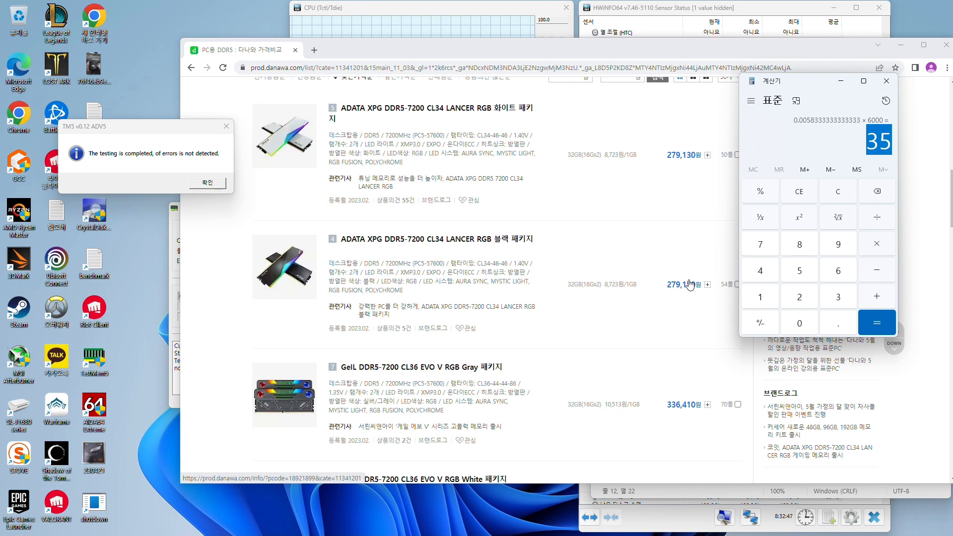
text(460000)
key(slash)
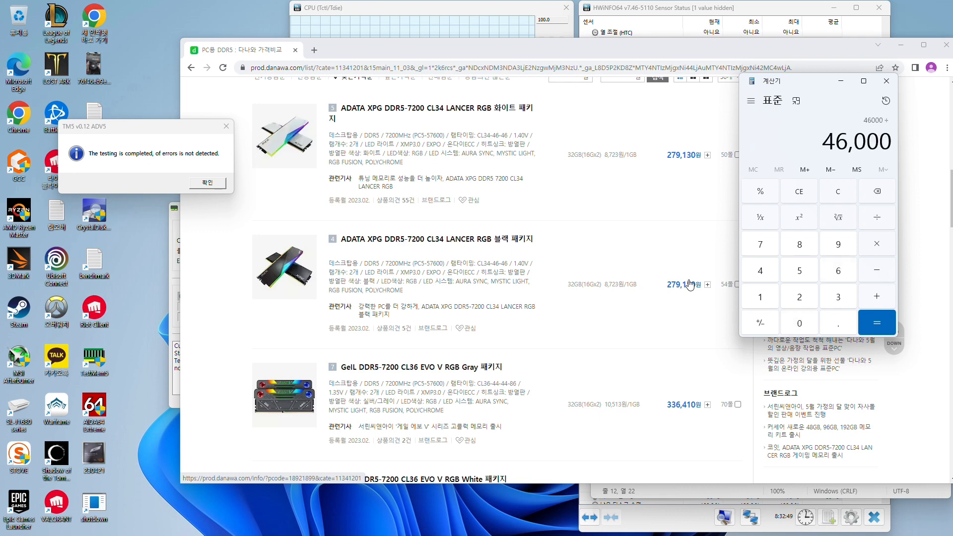
text(7200)
key(Return)
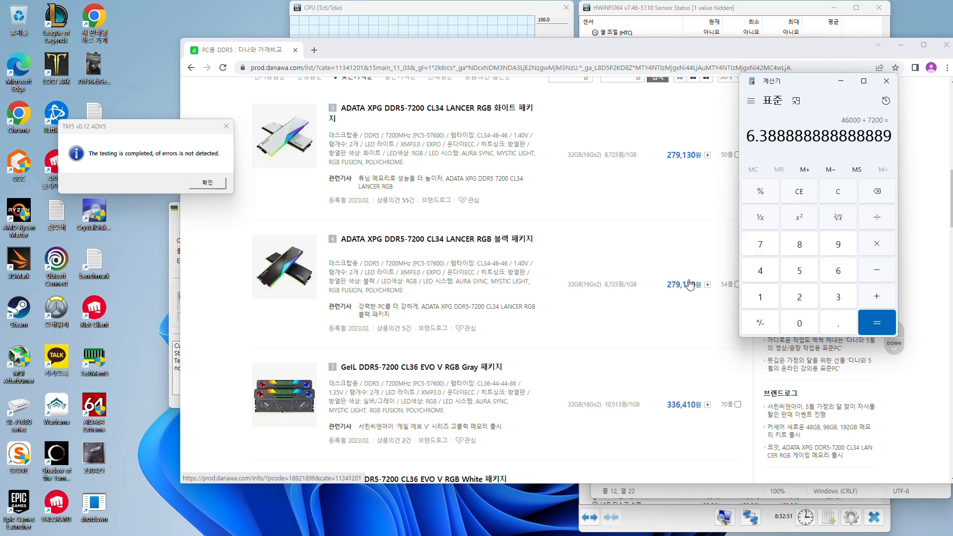
key(asterisk)
text(6000)
key(Return)
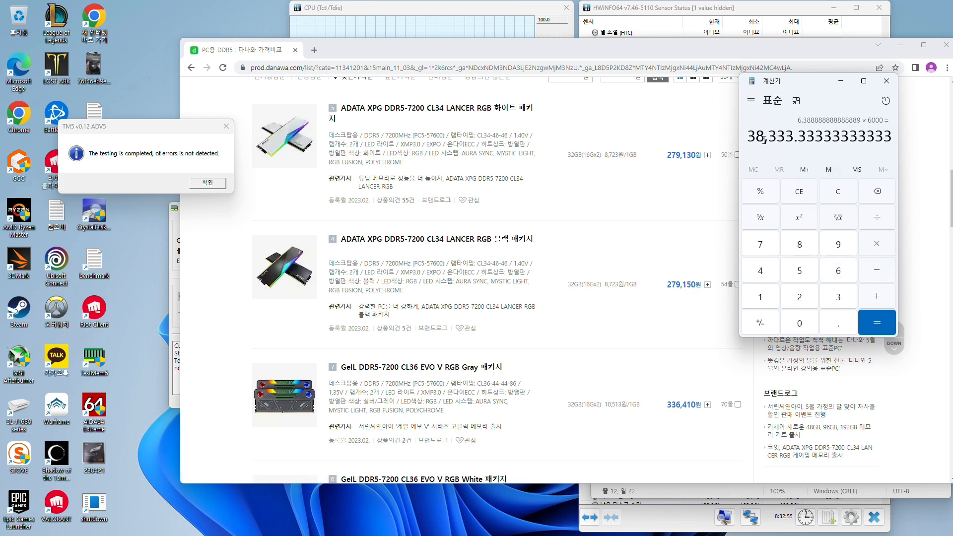
Divide the calculated result by 1000
drag(765, 136, 747, 137)
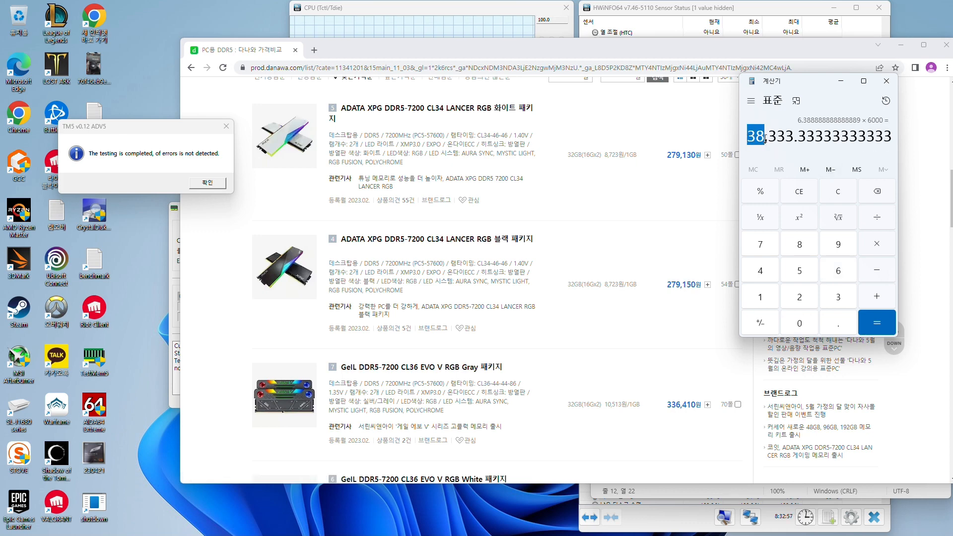
click(765, 139)
key(slash)
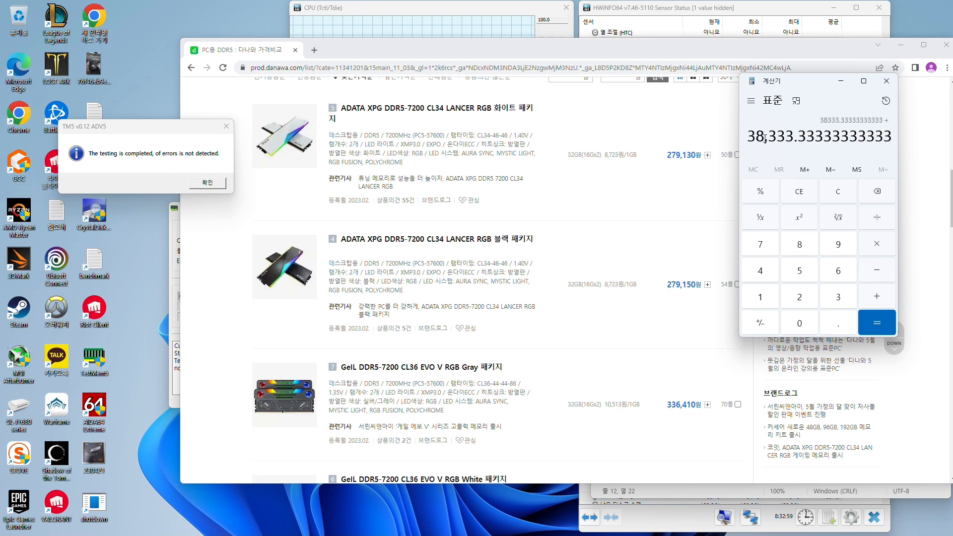
text(1000)
key(Return)
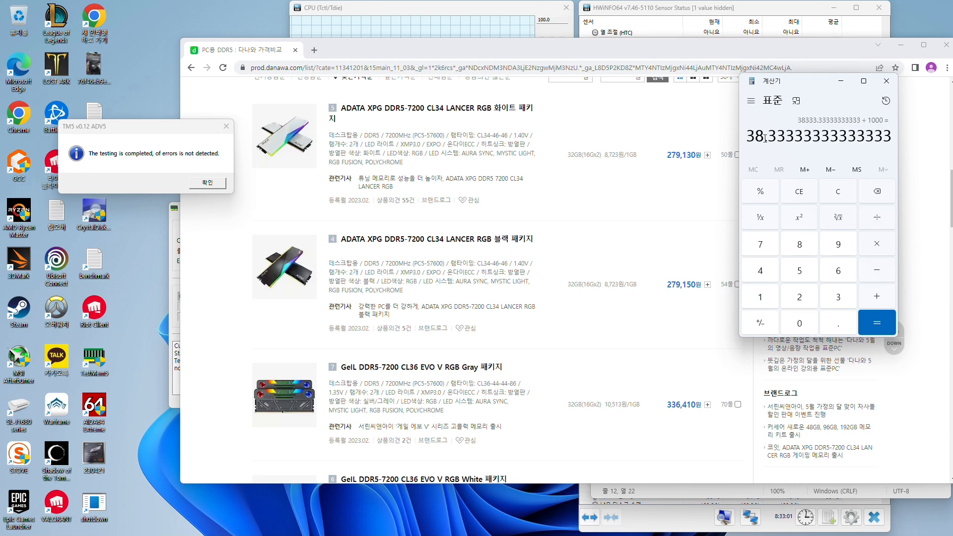
Highlight the whole-number part of the Calculator's answer
drag(760, 138, 749, 138)
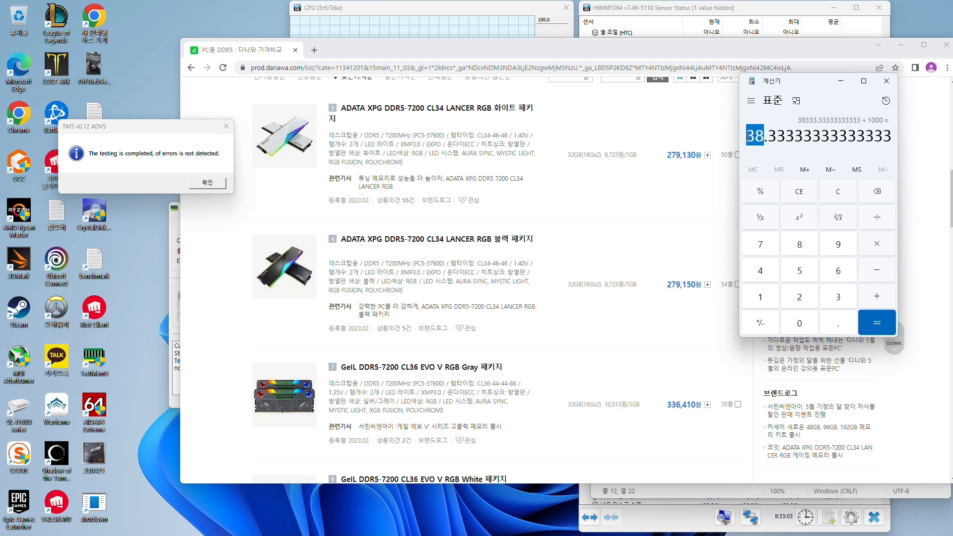
click(766, 141)
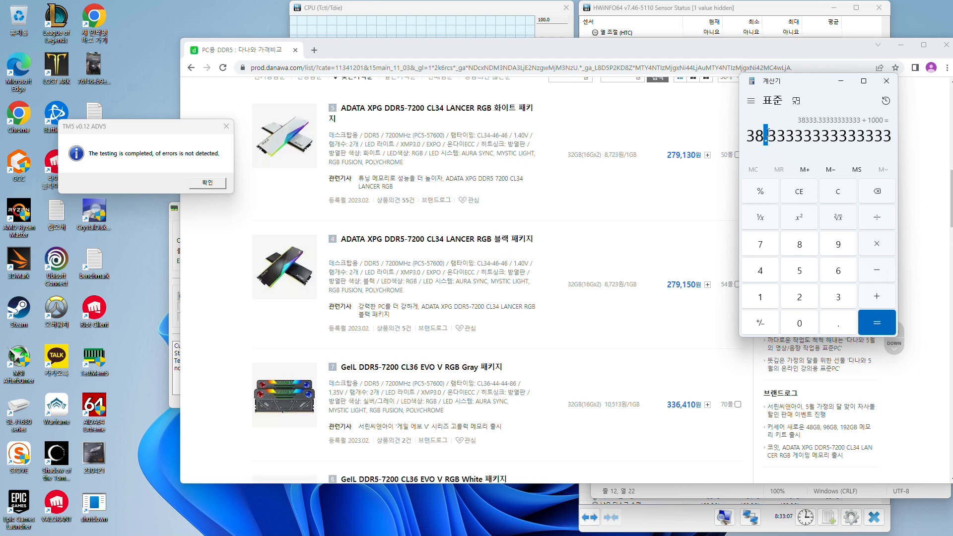
click(765, 133)
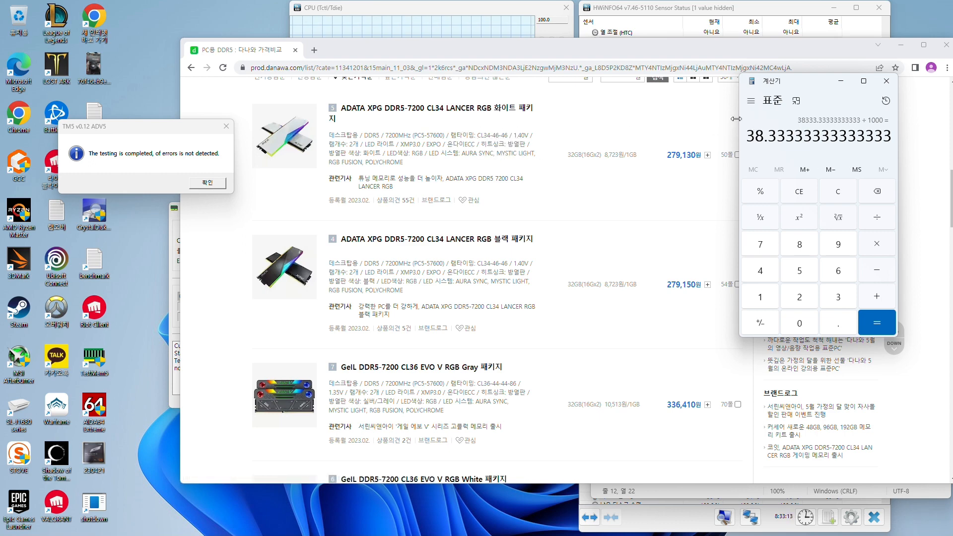
drag(765, 139, 746, 138)
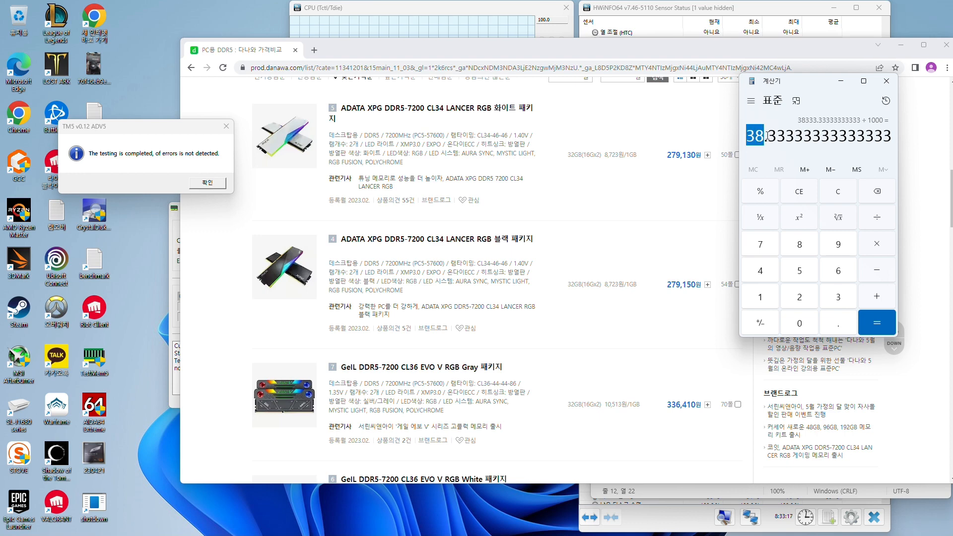
click(765, 134)
drag(766, 134, 748, 139)
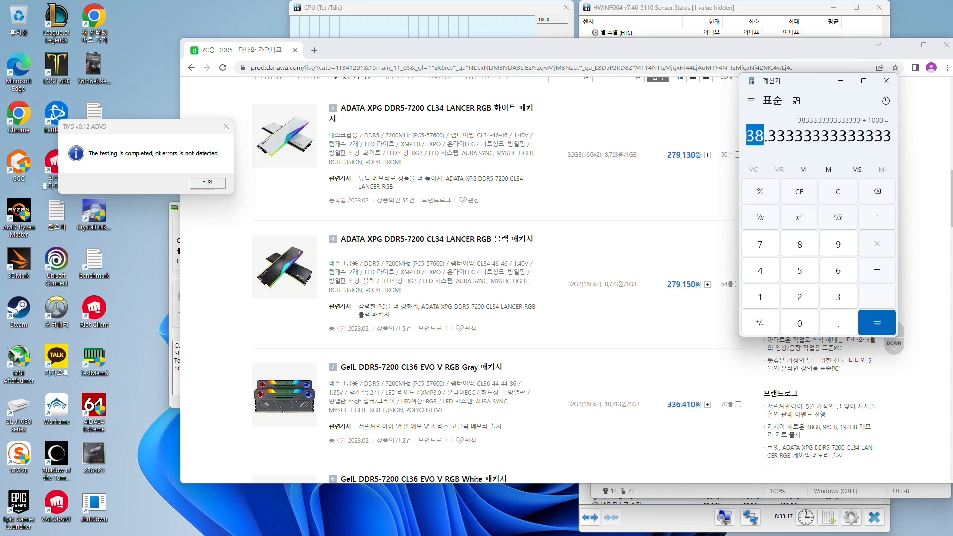
click(767, 135)
drag(765, 135, 746, 137)
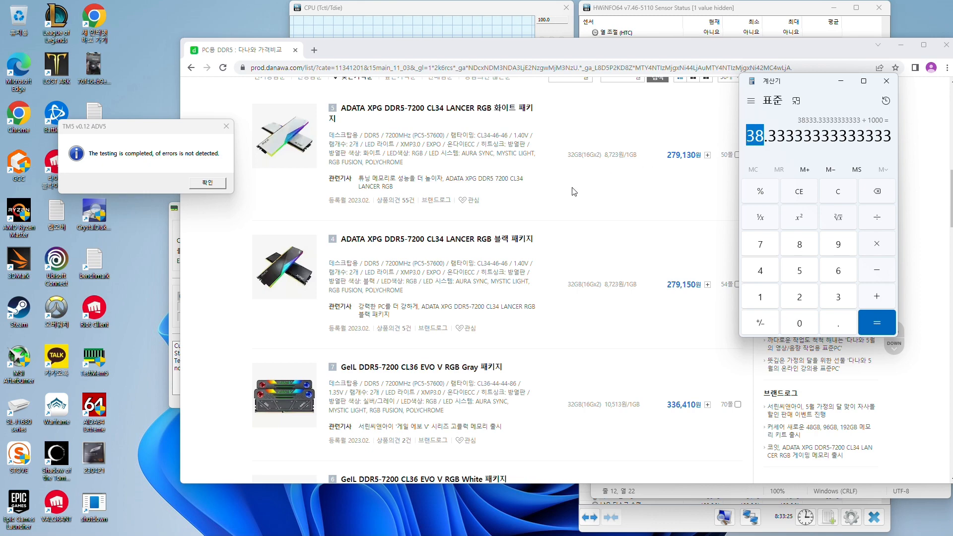
Replace the 7200MHz filter on the Danawa memory list with 6000MHz (PC5-48000) and view the matching kits
scroll(576, 194, up, 7)
click(673, 159)
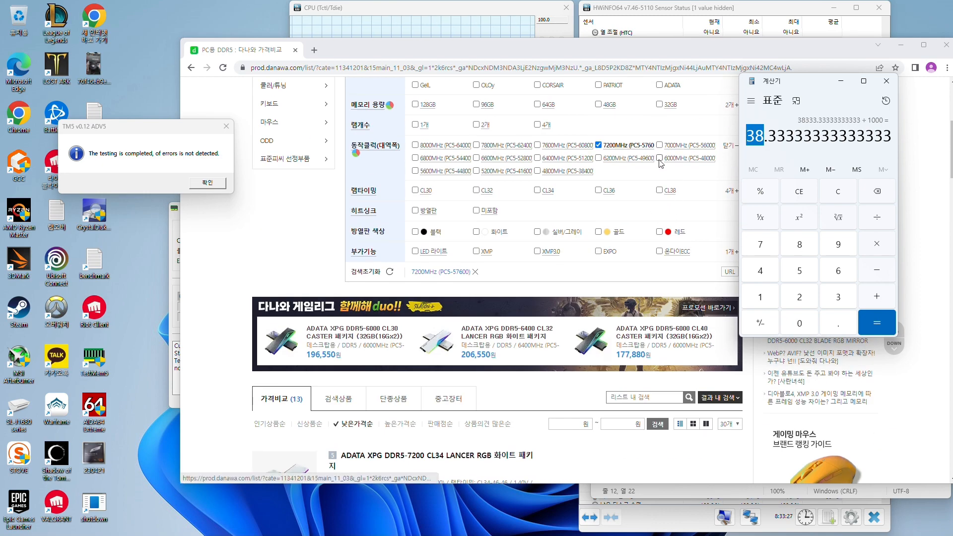
click(602, 145)
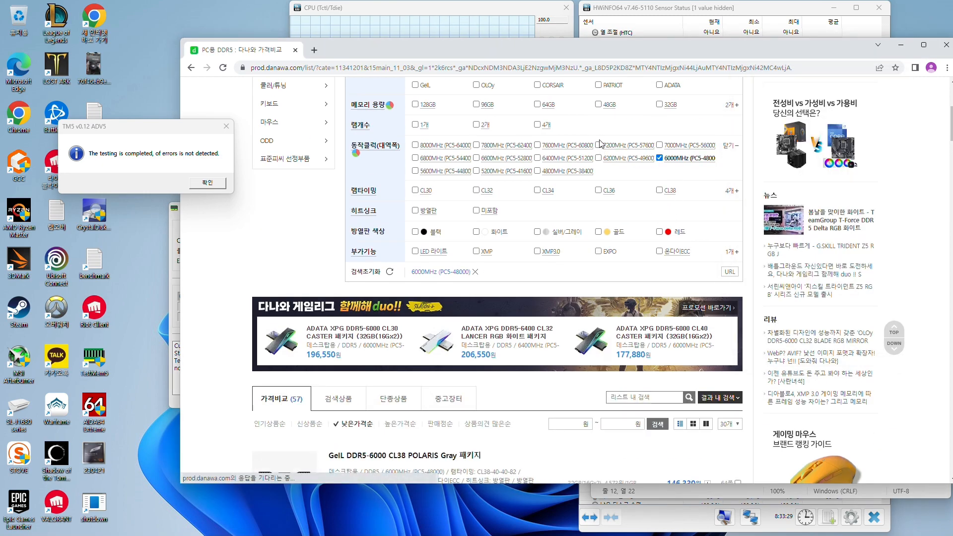
scroll(601, 144, down, 6)
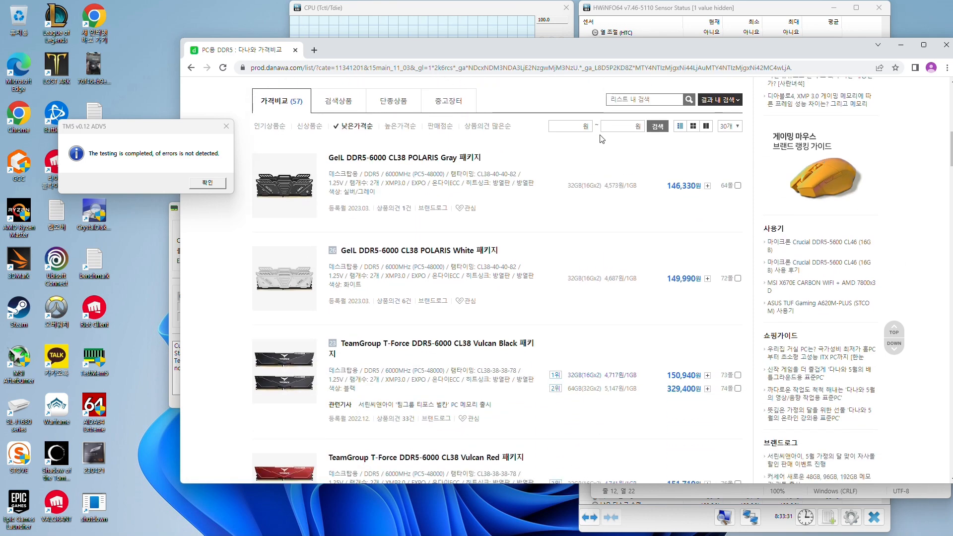
Add the CL30 timing filter to the 6000MHz memory list and view the matching kits
scroll(600, 140, up, 6)
click(415, 190)
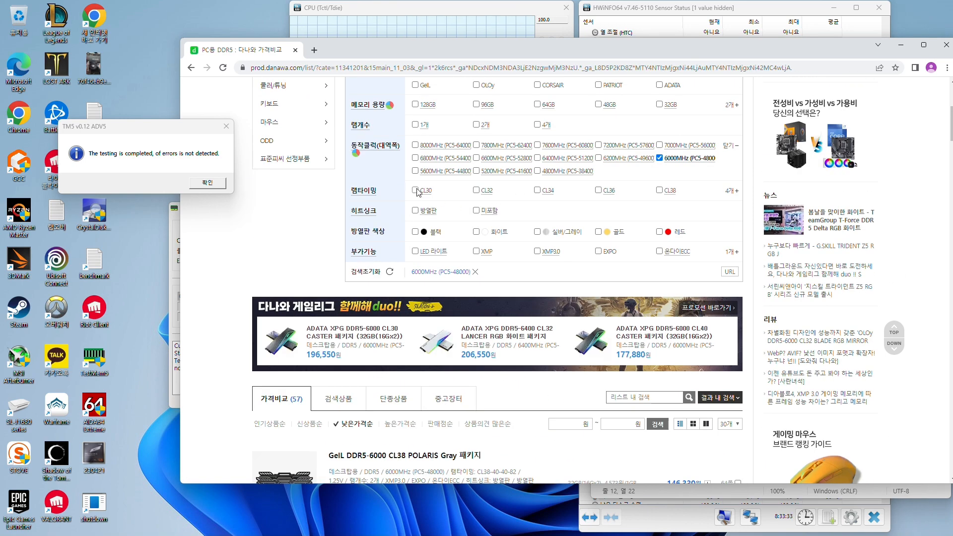
scroll(582, 145, down, 10)
scroll(582, 145, up, 4)
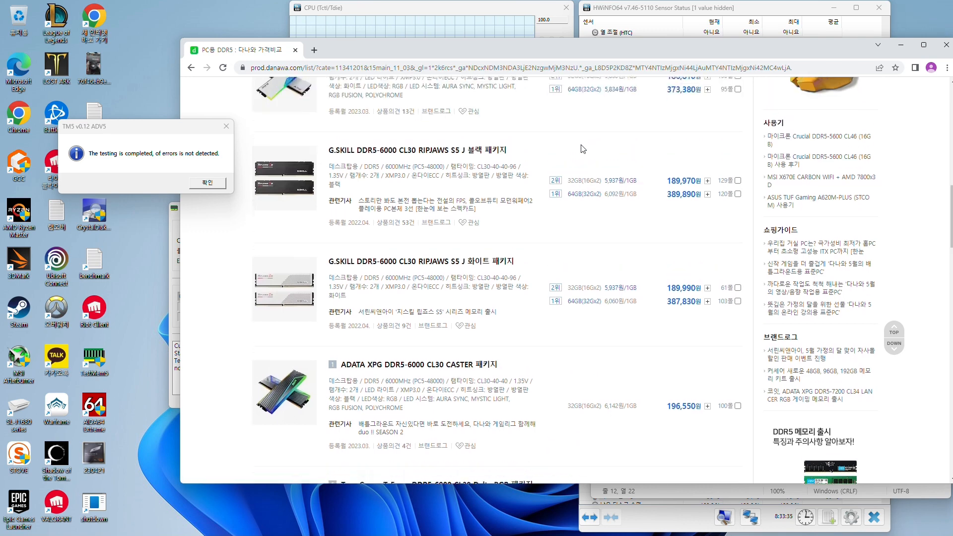
scroll(584, 145, down, 2)
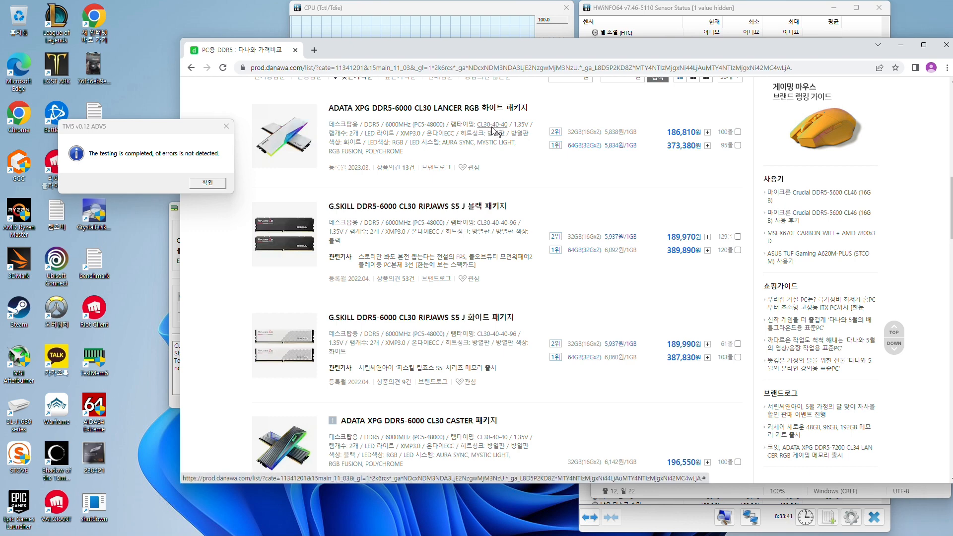
Switch to the Notepad notes and add the line "6000 cl30 rcd40 1.35v" below the rcd36 entry
click(663, 494)
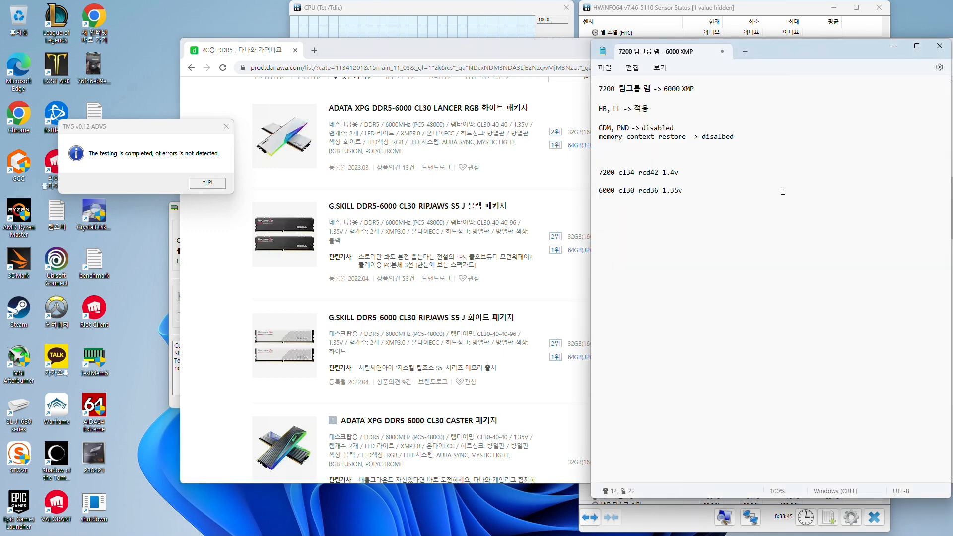
text(c)
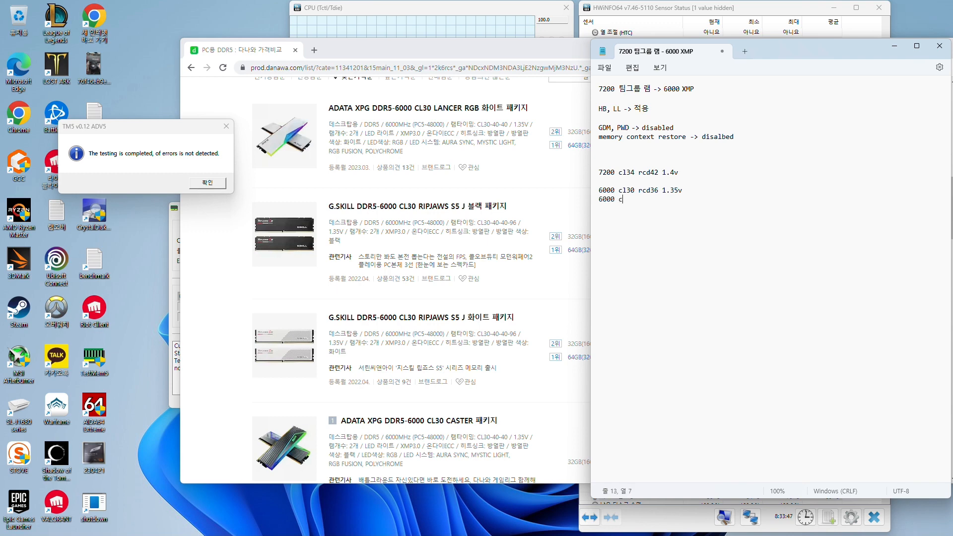
text(130 rcd40 1)
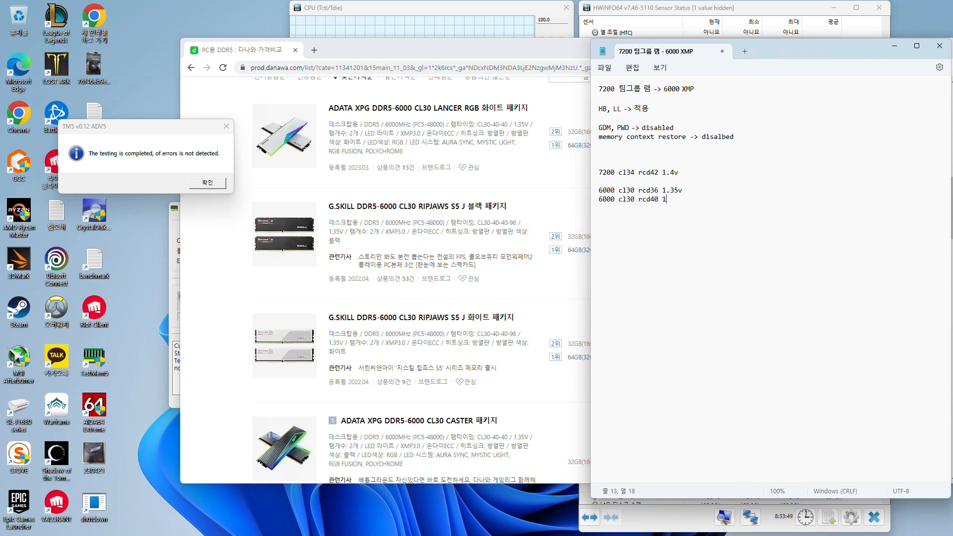
text(.35v)
key(Return)
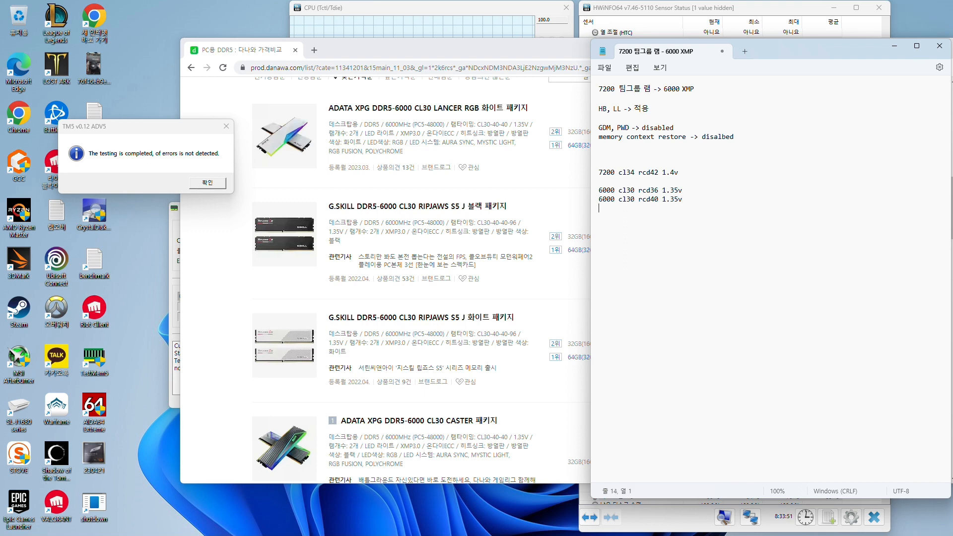
Highlight the two 6000 cl30 lines in the notes to compare their rcd36 and rcd40 timings
drag(682, 207, 605, 193)
click(636, 191)
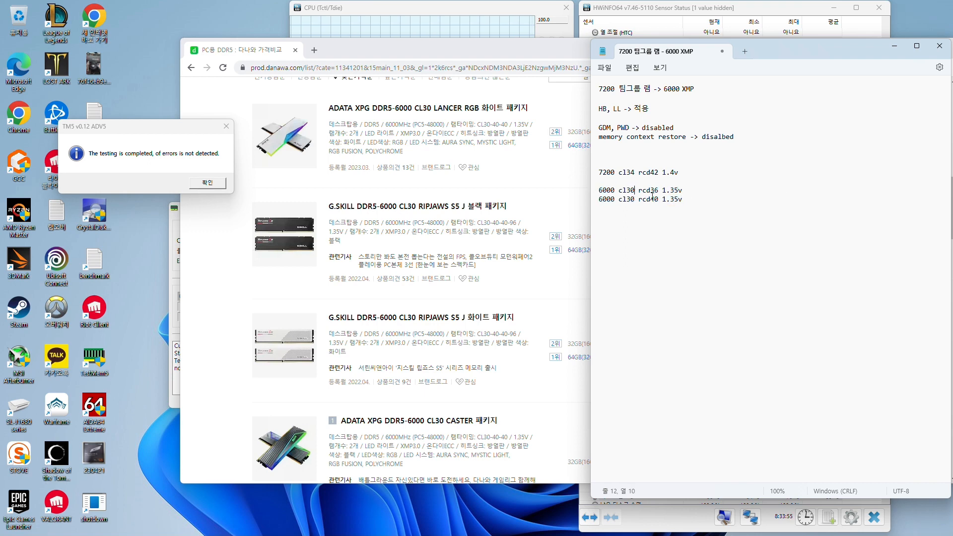
drag(665, 202, 616, 202)
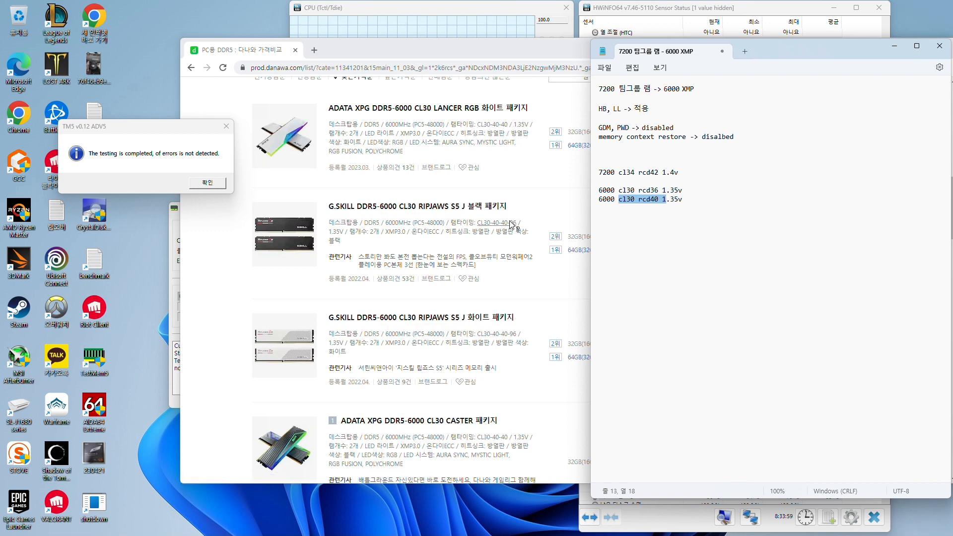
Return to the Danawa list and examine timings, voltages and prices of the DDR5-6000 CL30 kits through the end of the results
scroll(536, 189, down, 1)
click(562, 143)
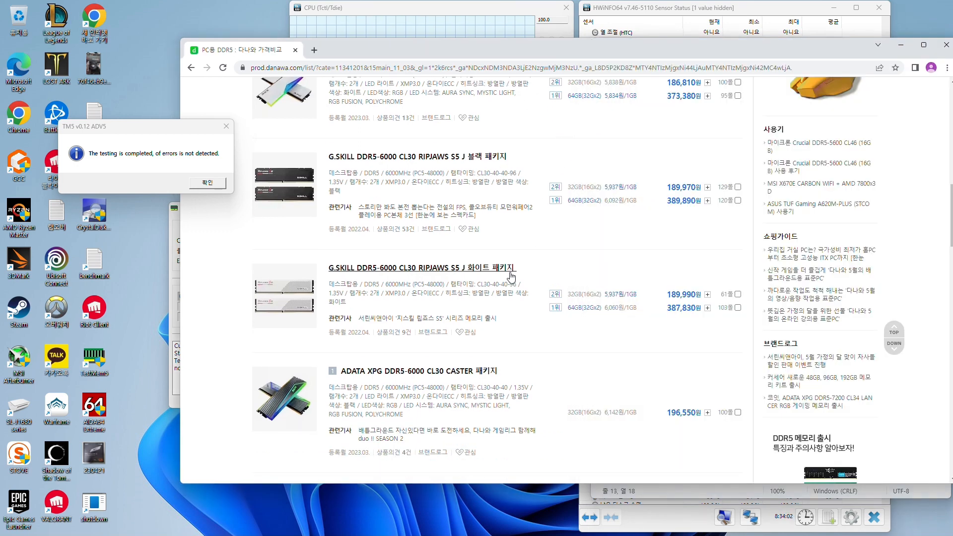
scroll(477, 278, down, 2)
scroll(483, 220, down, 3)
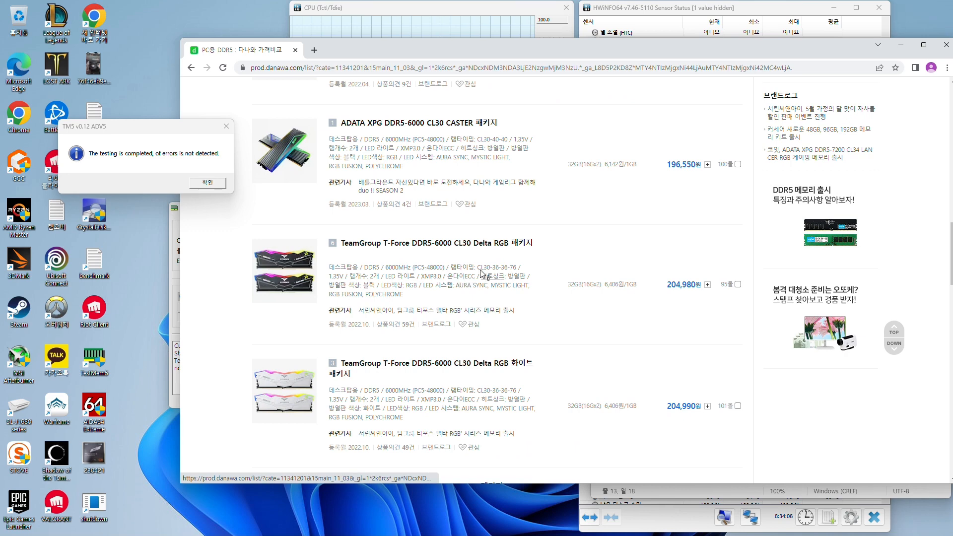
scroll(497, 273, down, 4)
scroll(501, 180, down, 2)
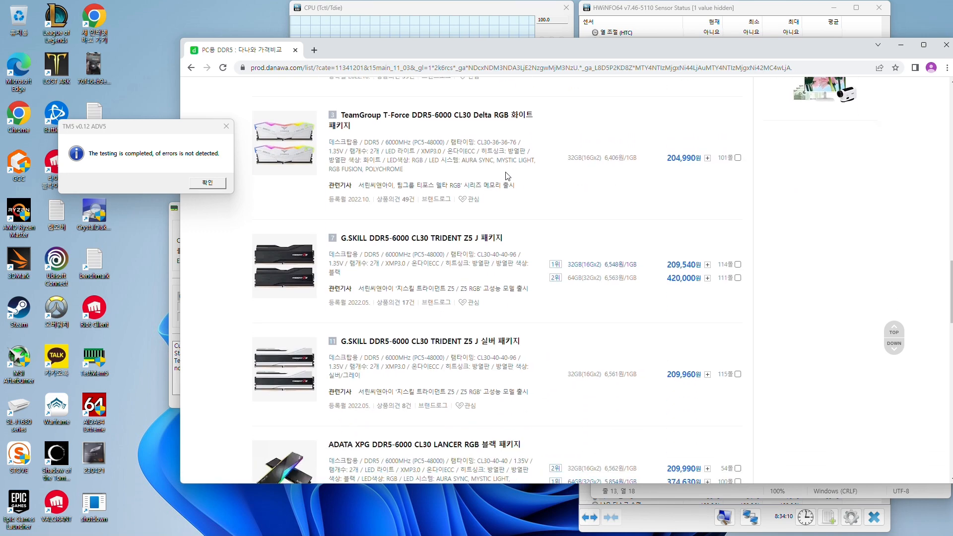
scroll(513, 222, down, 2)
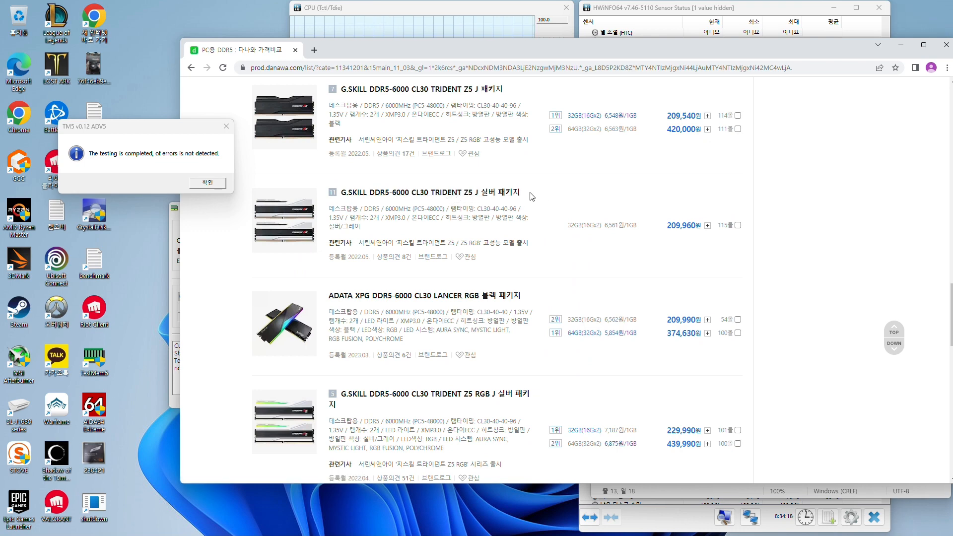
scroll(530, 198, down, 3)
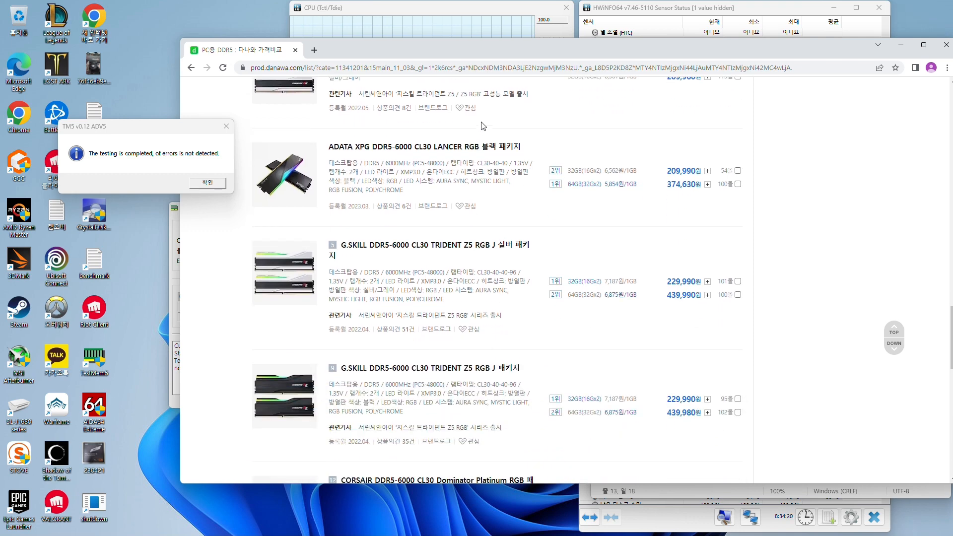
scroll(481, 127, down, 2)
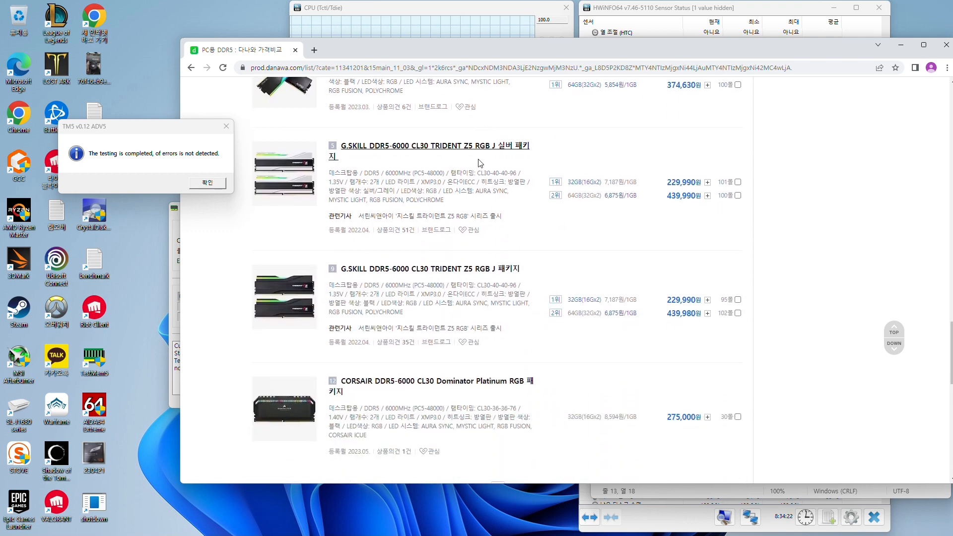
scroll(450, 269, down, 1)
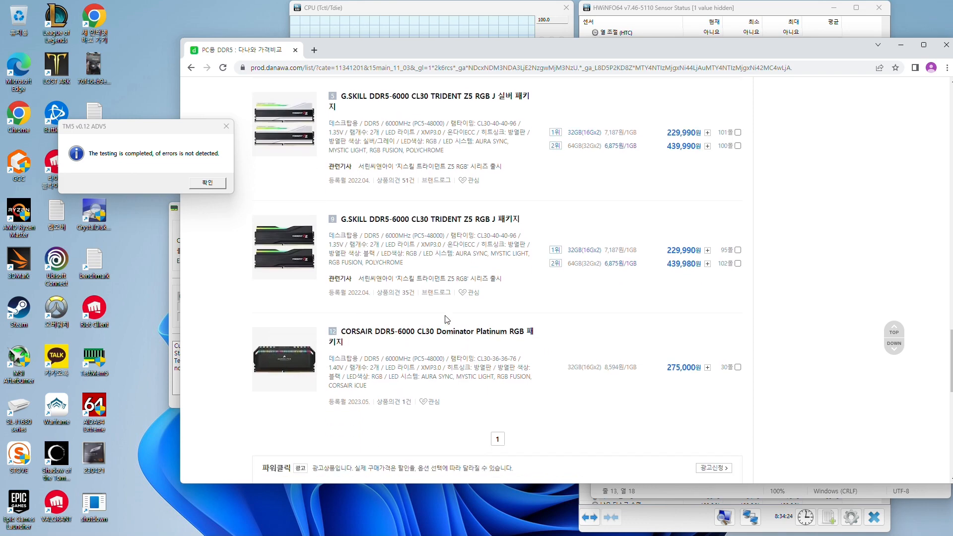
Compare the cheapest ADATA and G.SKILL CL30-40-40 kits with the TeamGroup CL30-36-36 kits by price
scroll(487, 303, up, 20)
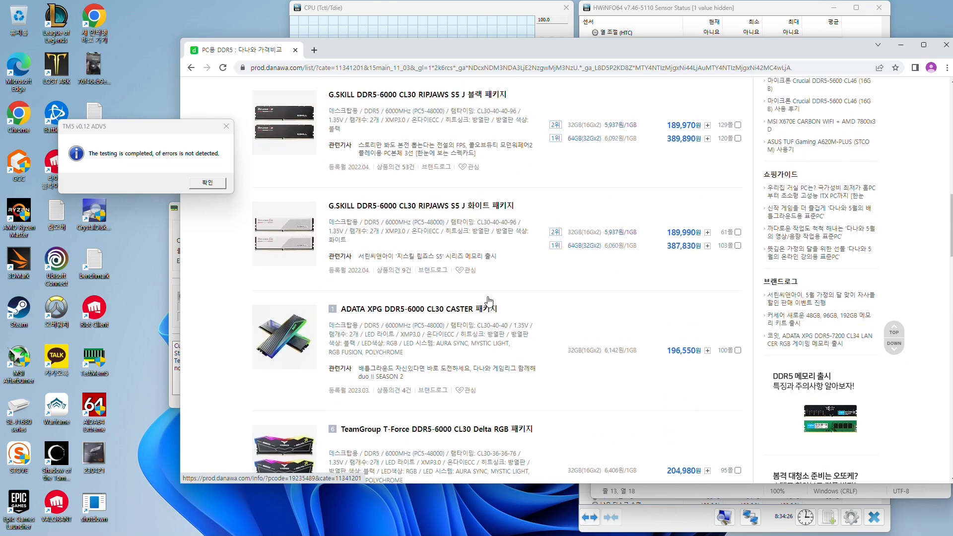
scroll(489, 302, up, 1)
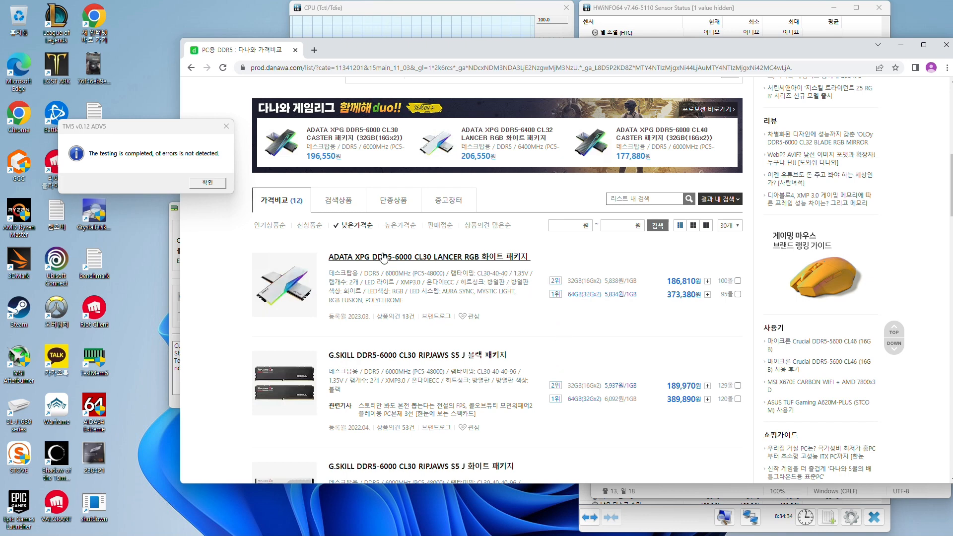
scroll(562, 268, down, 2)
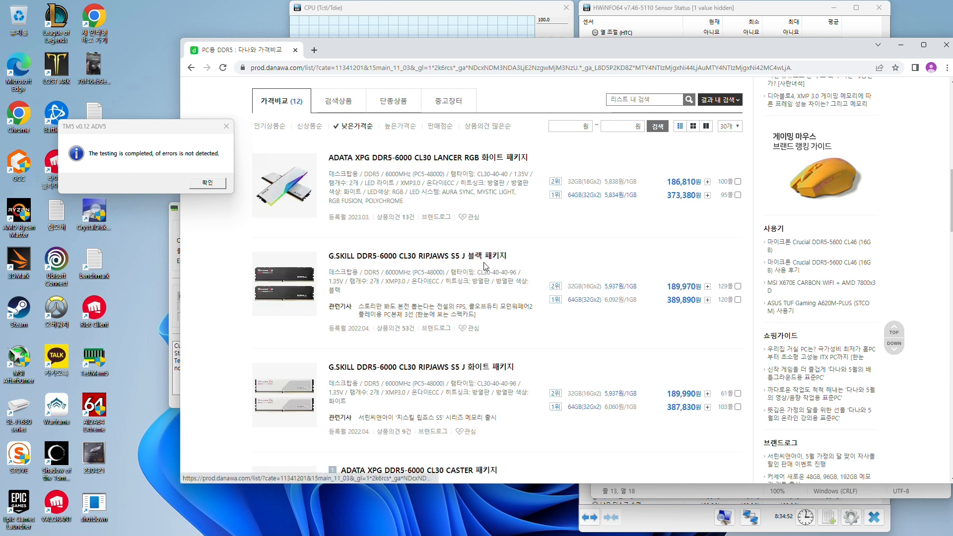
scroll(549, 257, down, 3)
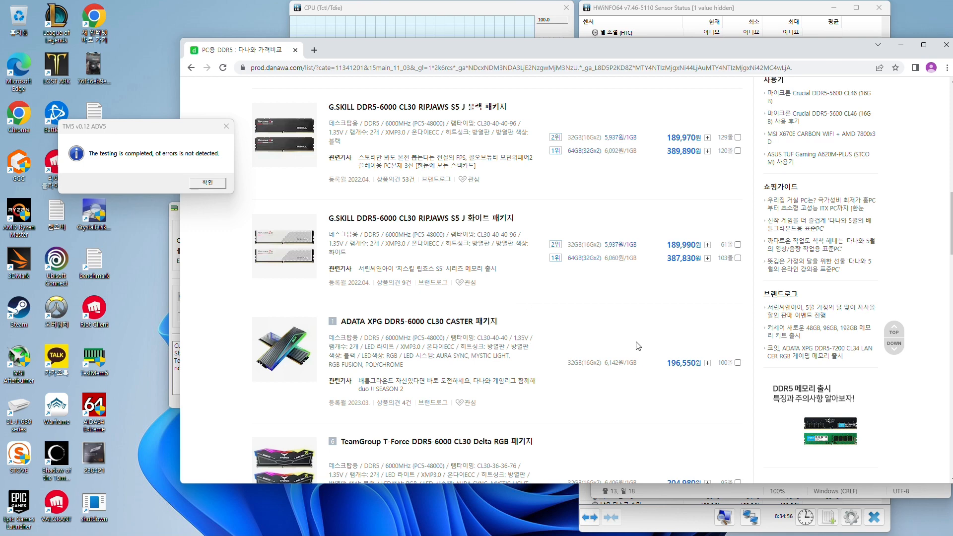
scroll(615, 339, down, 2)
scroll(615, 339, down, 2)
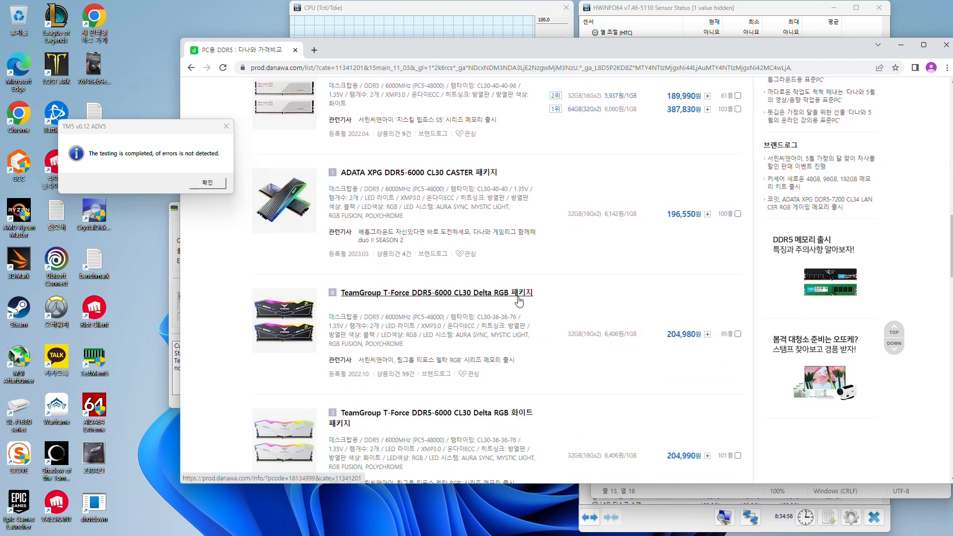
scroll(581, 282, down, 1)
scroll(581, 282, down, 4)
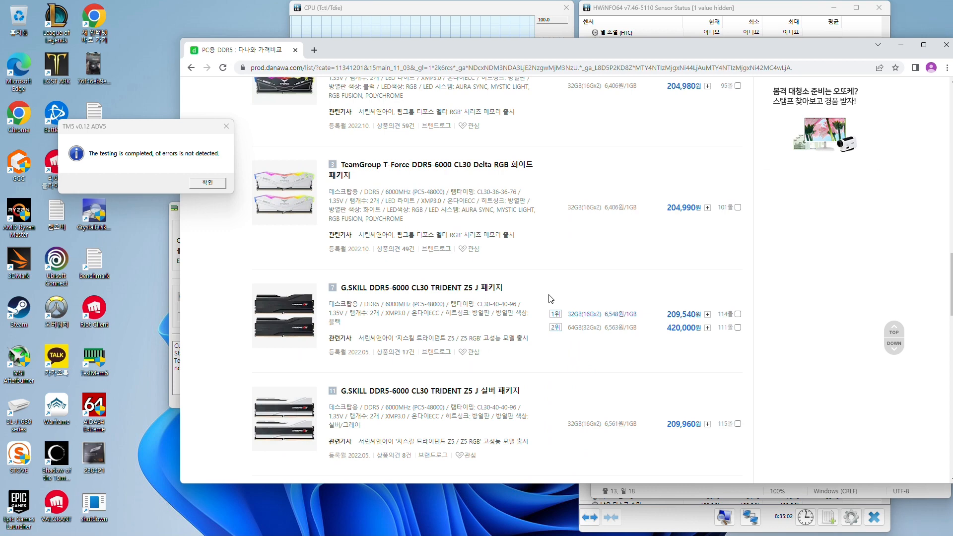
Switch to the Notepad notes and highlight the line "6000 cl30 rcd36 1.35v"
click(654, 492)
click(733, 288)
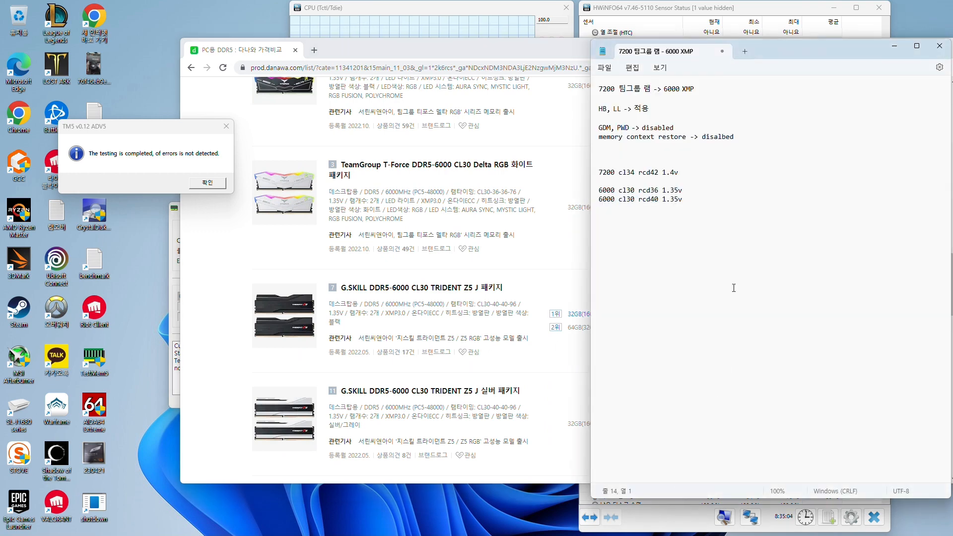
drag(685, 190, 599, 193)
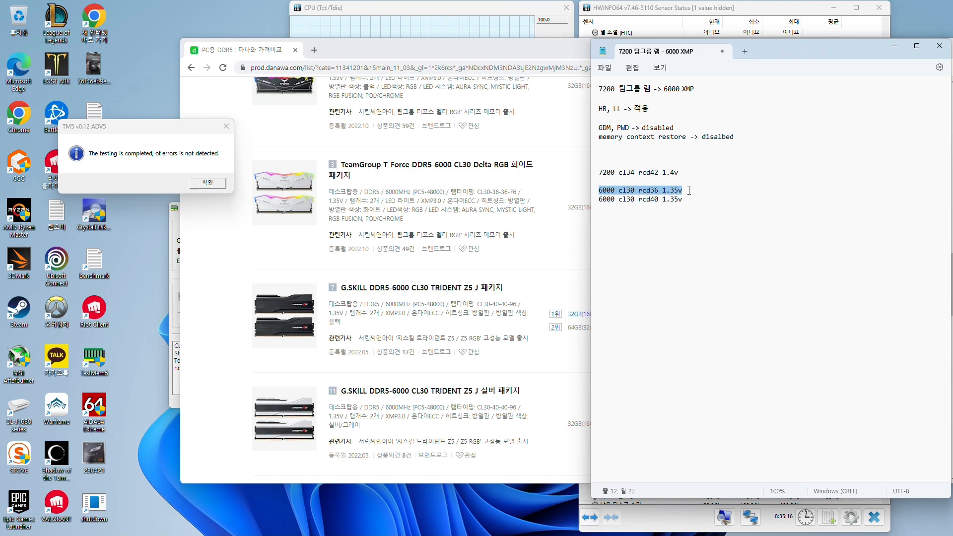
On the Danawa list, replace the 6000MHz filter with 6400MHz (PC5-51200), remove the CL30 filter and view the matching kits
click(559, 157)
scroll(551, 189, up, 12)
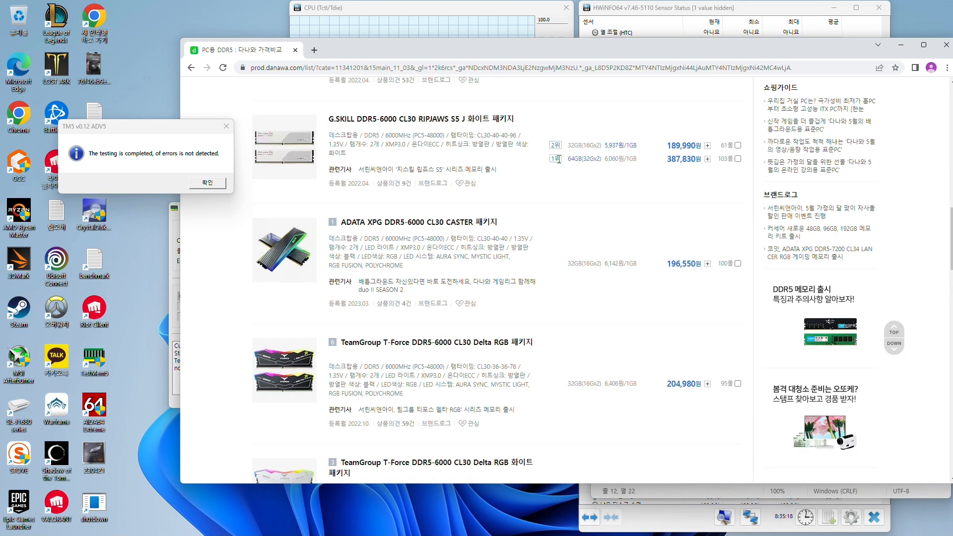
scroll(616, 171, up, 2)
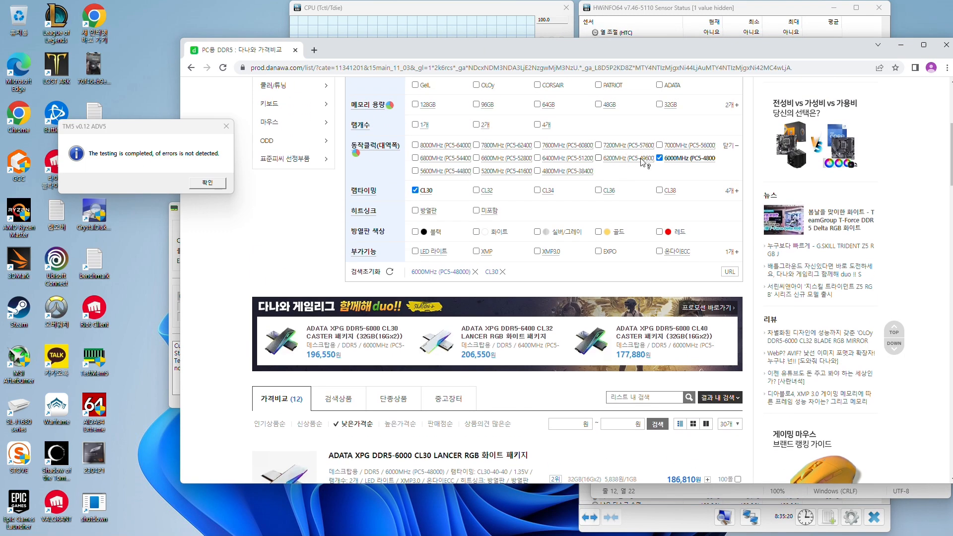
click(659, 157)
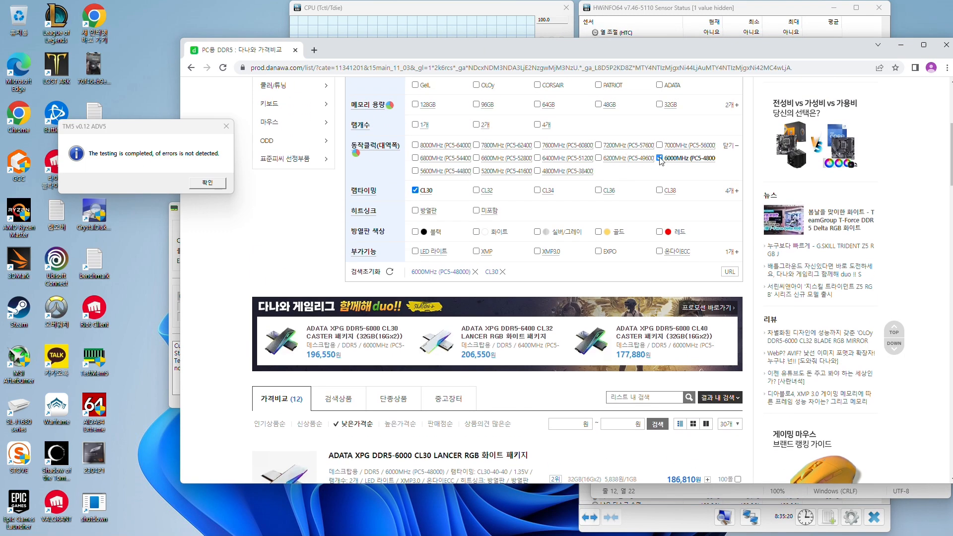
click(537, 158)
scroll(519, 168, down, 7)
scroll(518, 167, up, 7)
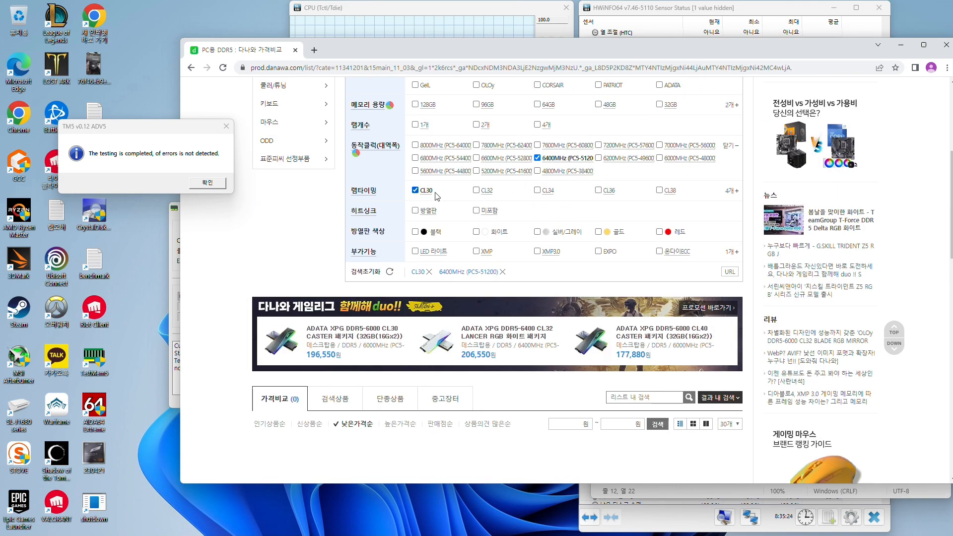
scroll(519, 177, down, 5)
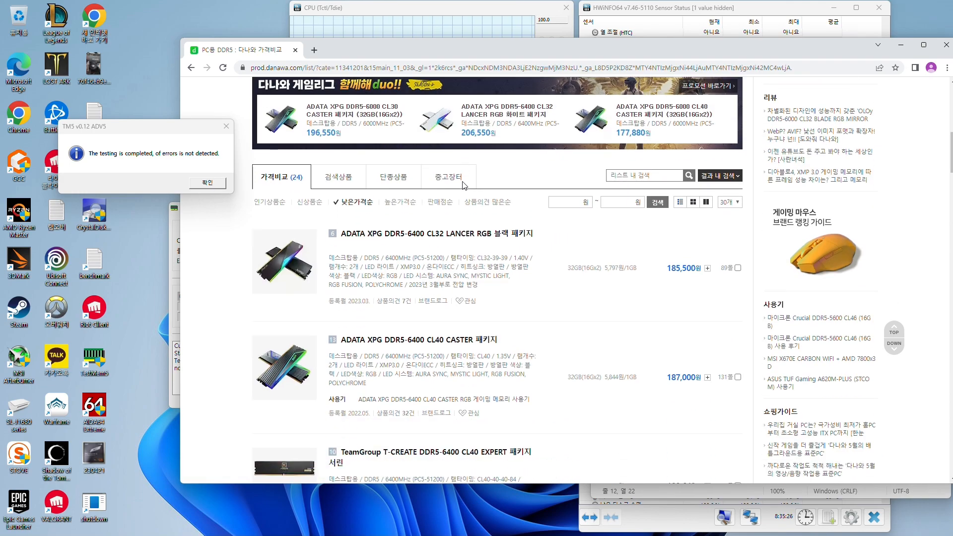
scroll(519, 177, up, 7)
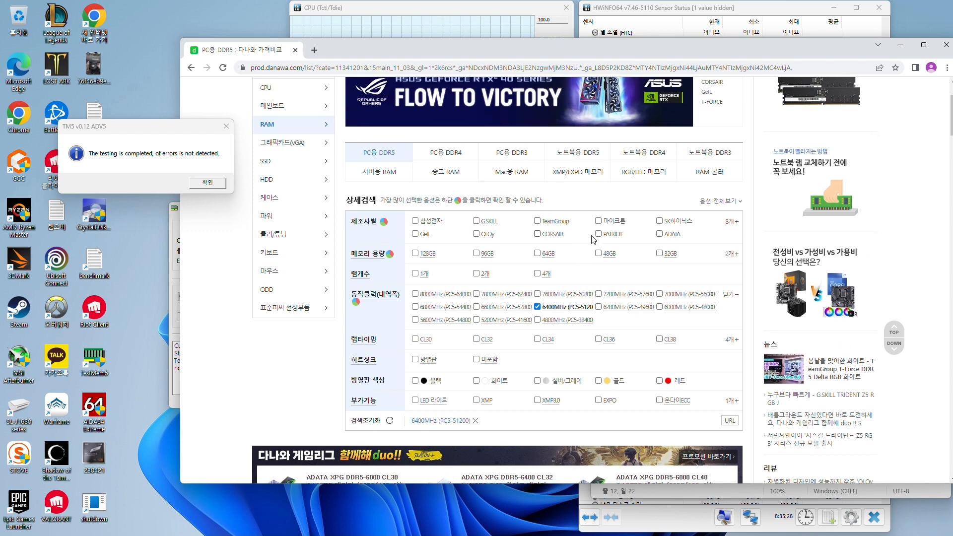
Filter the list to OLOy kits at 6000, 6200 and 6400MHz and highlight the first kit's Hynix A-die unlock note (하이닉스 A다이 언락)
click(477, 234)
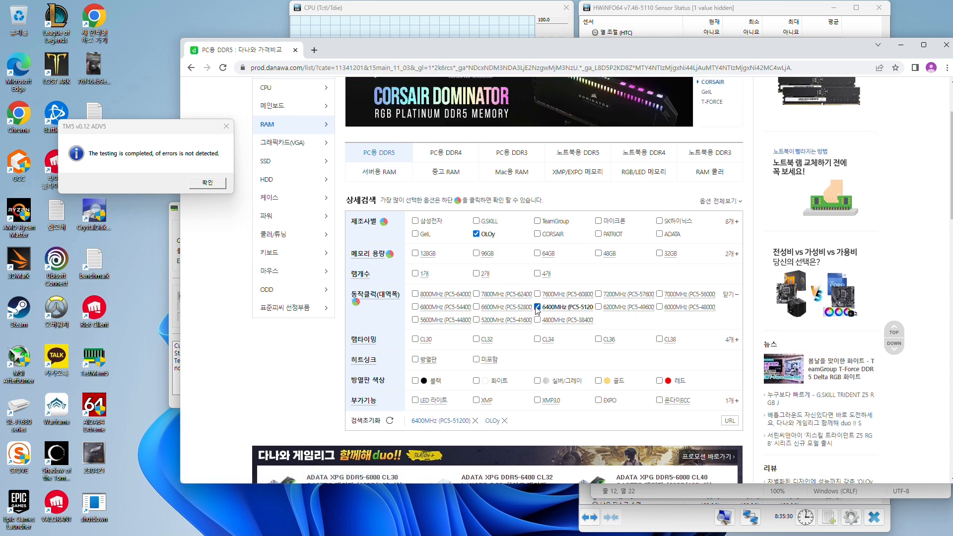
click(539, 307)
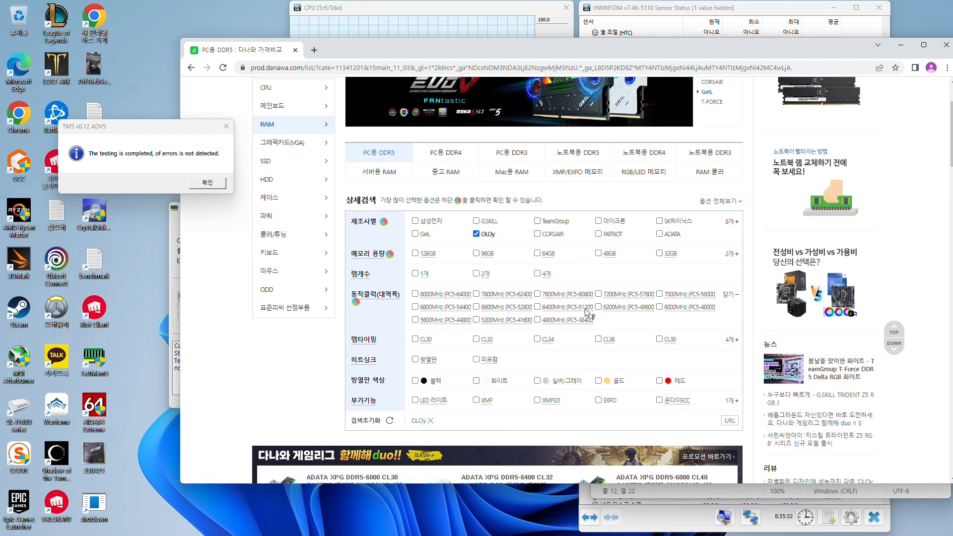
click(598, 308)
click(537, 308)
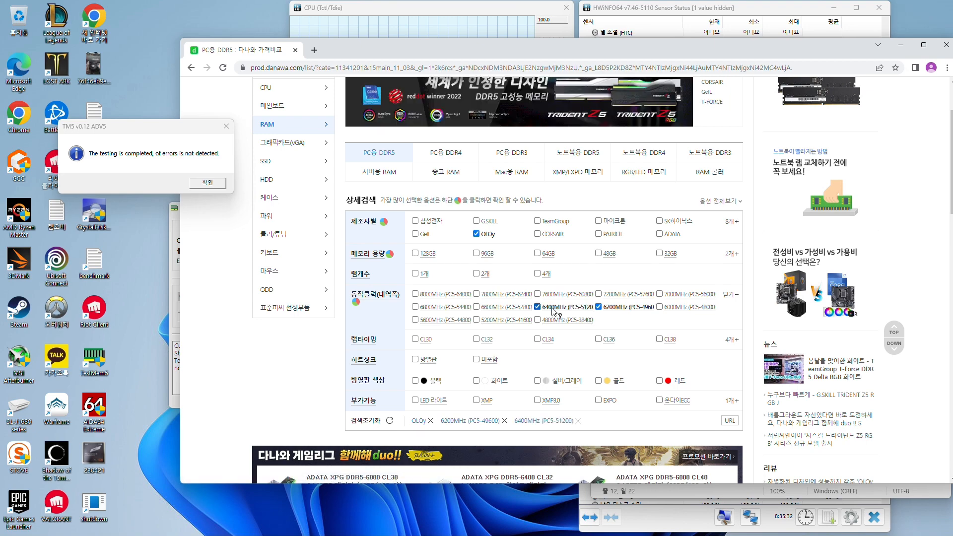
click(660, 308)
scroll(518, 260, down, 8)
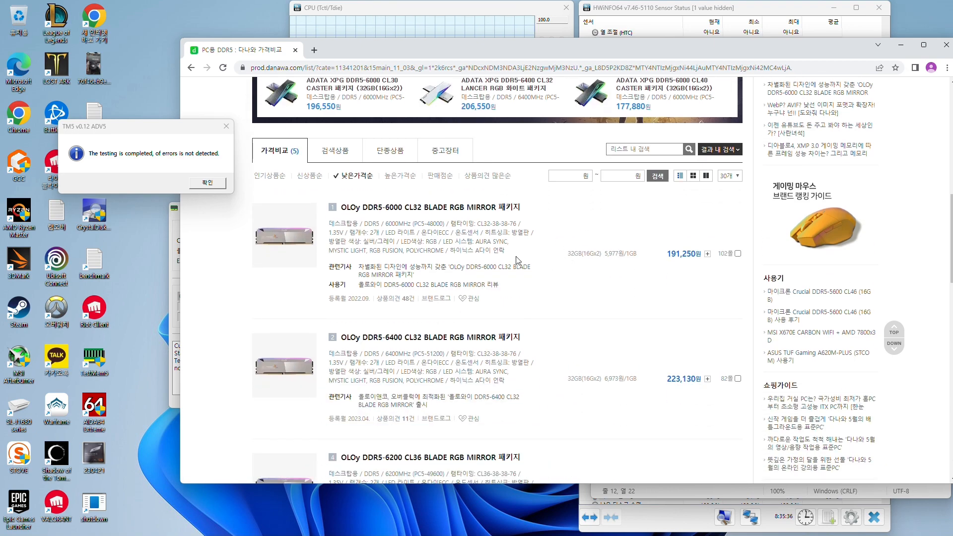
drag(502, 252, 453, 253)
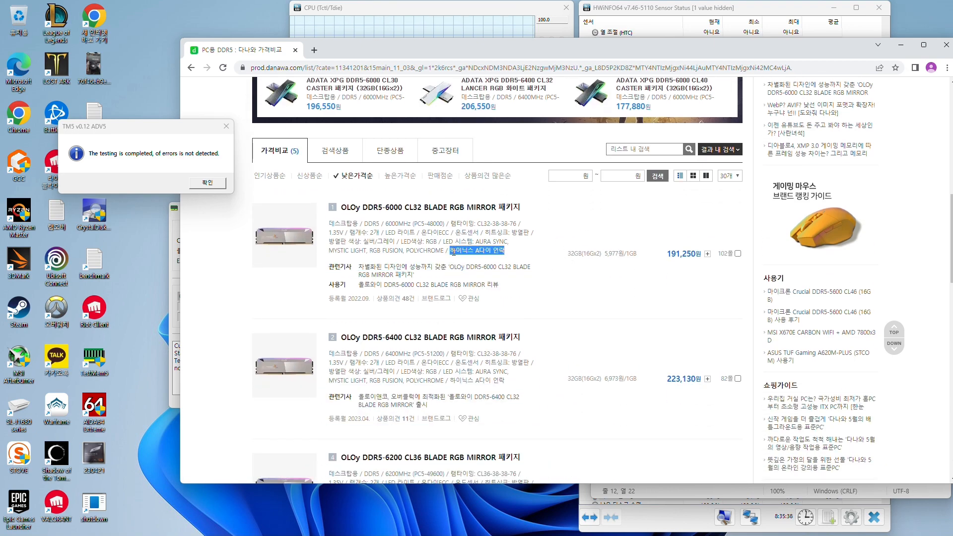
Compare the listed OLOy kits and highlight the Hynix A-die note (하이닉스 A다이) on the DDR5-6400 CL32 kit
scroll(527, 250, down, 3)
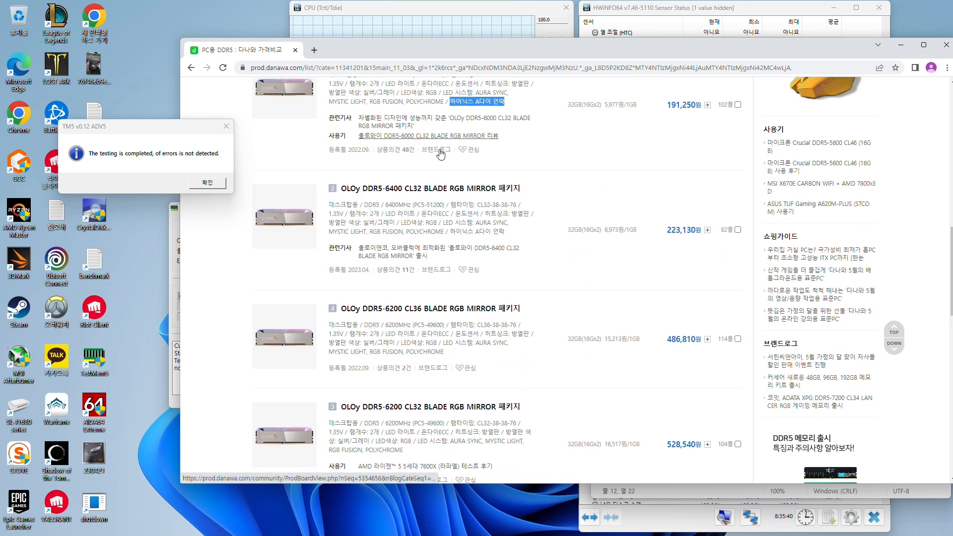
drag(511, 248, 451, 233)
scroll(471, 233, down, 1)
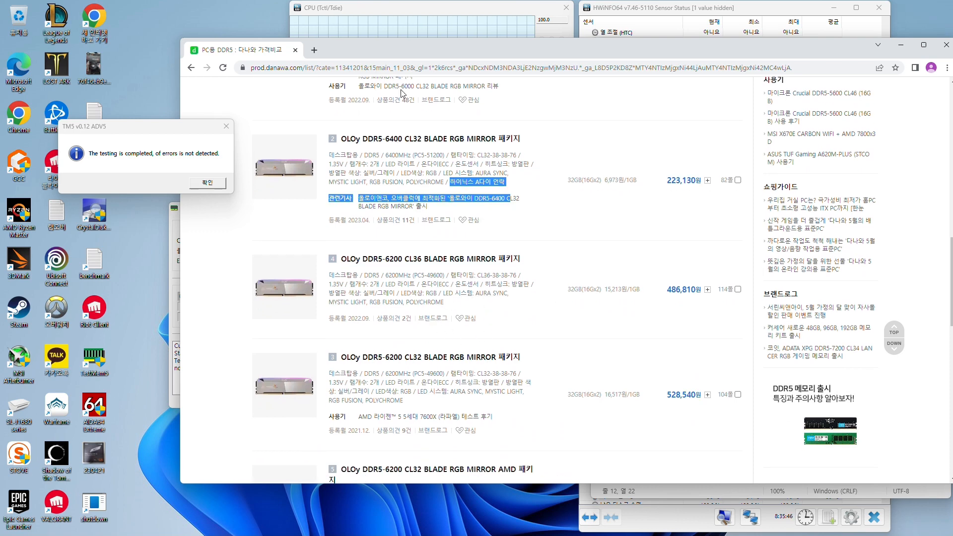
scroll(514, 207, up, 4)
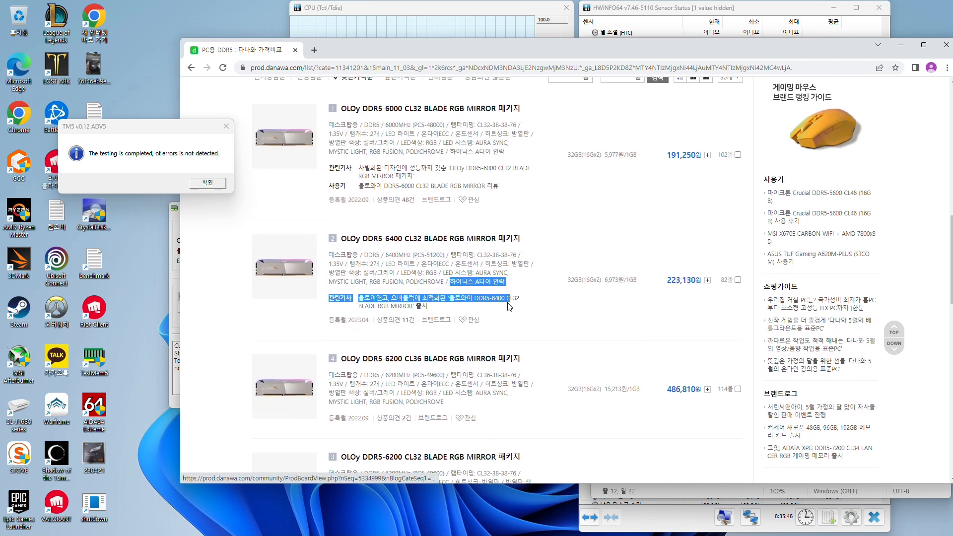
drag(522, 382, 454, 382)
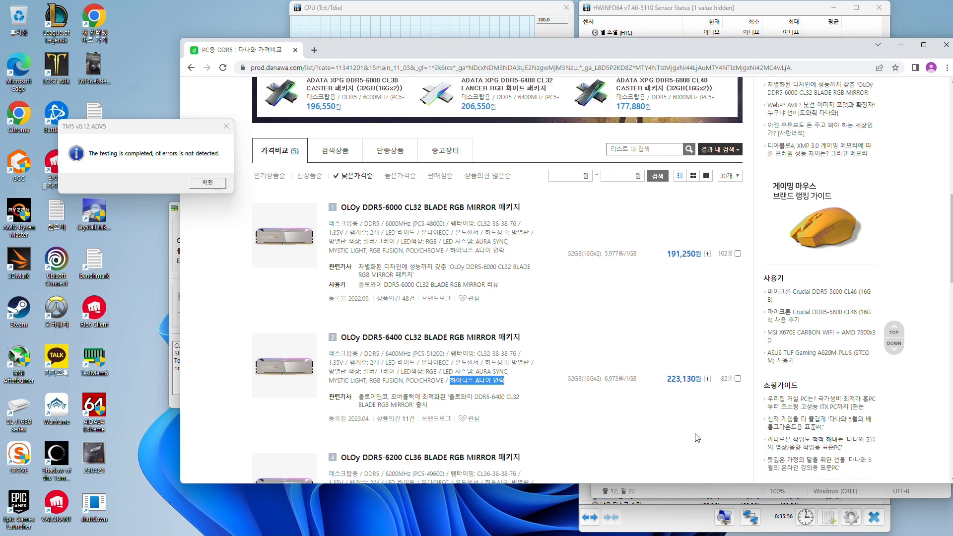
Switch to the Notepad notes and point out the "6000 cl30 rcd36 1.35v" line by highlighting it
click(667, 497)
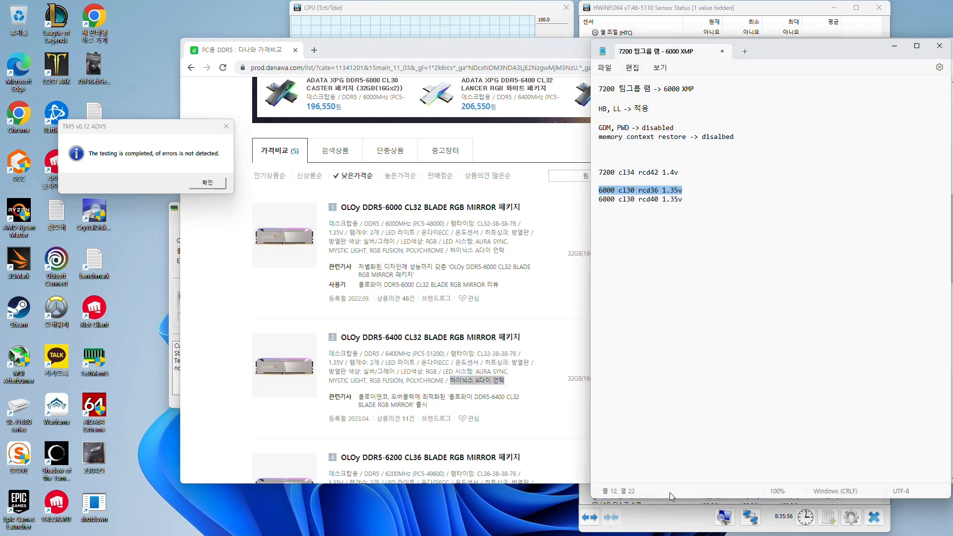
click(700, 189)
drag(700, 189, 588, 179)
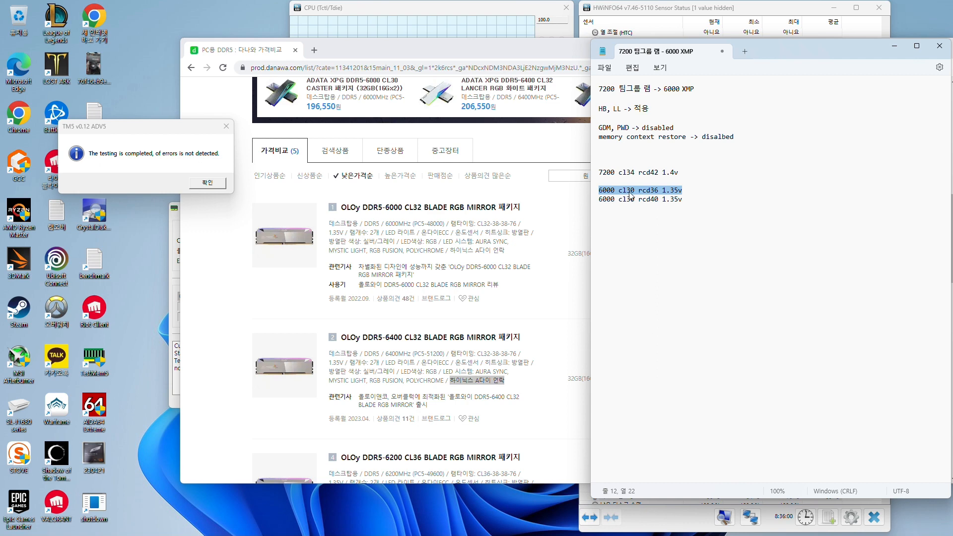
click(690, 190)
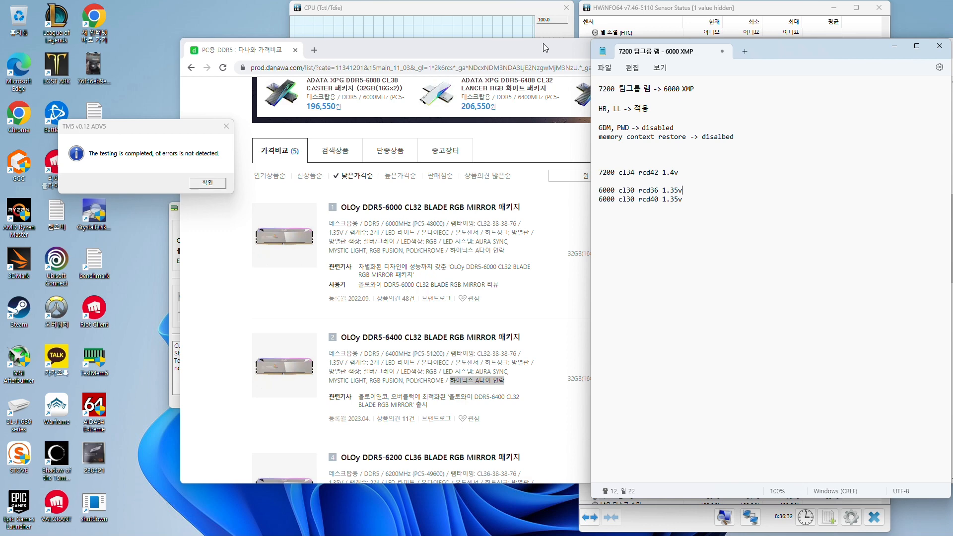
Add the line "멤컨 + 보드" below the memory kit notes, separated by a blank line
click(741, 309)
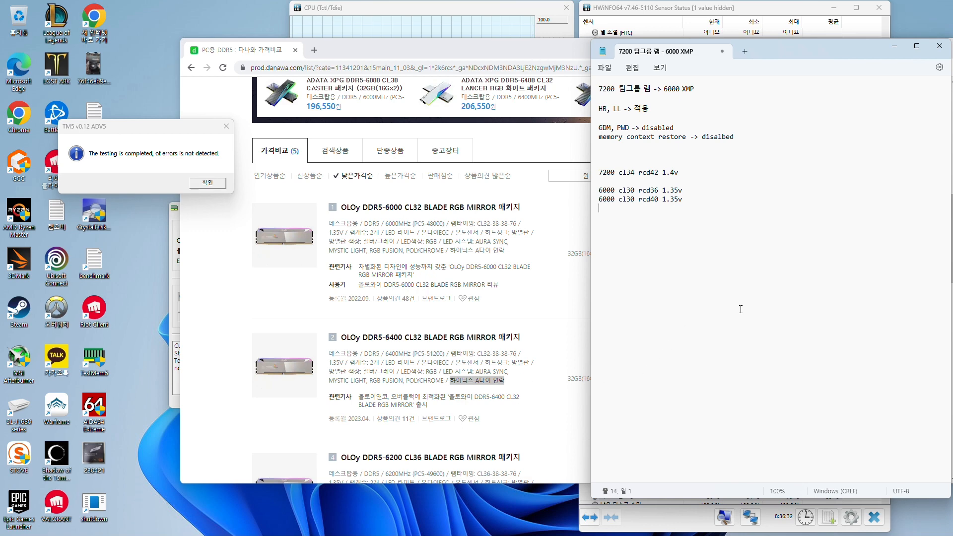
key(BackSpace)
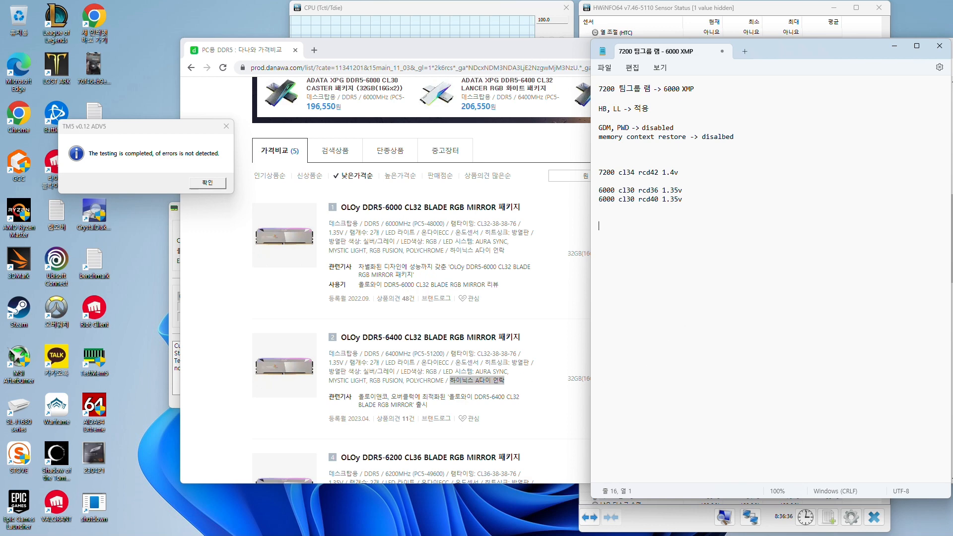
text(컨 + )
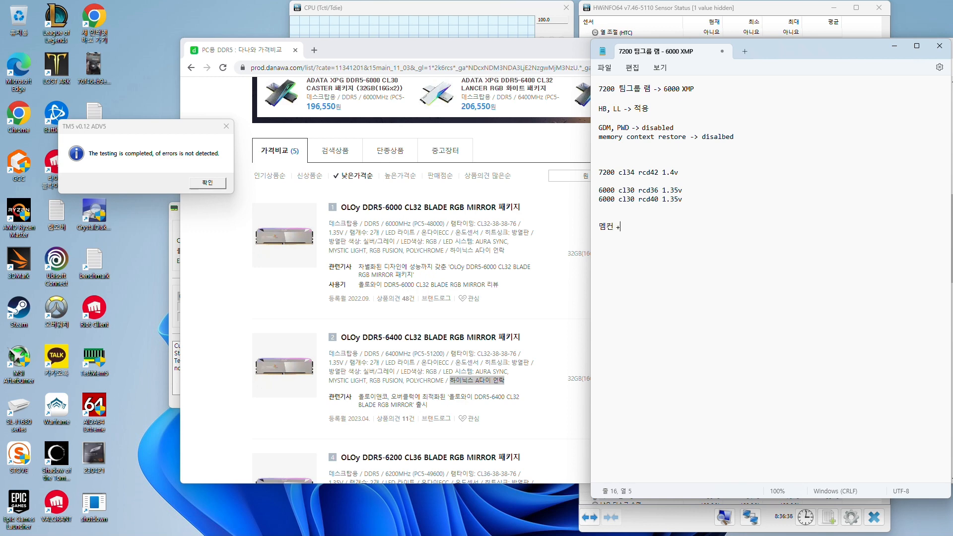
text(보드)
drag(661, 243, 599, 257)
click(655, 243)
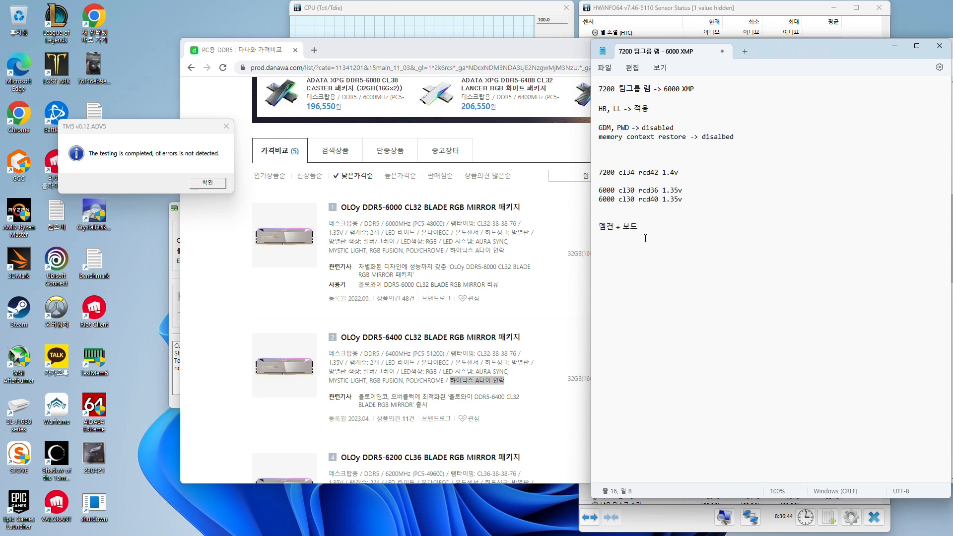
Delete the "멤컨 + 보드" line and highlight the two 6000 cl30 lines
drag(695, 109, 590, 83)
click(685, 204)
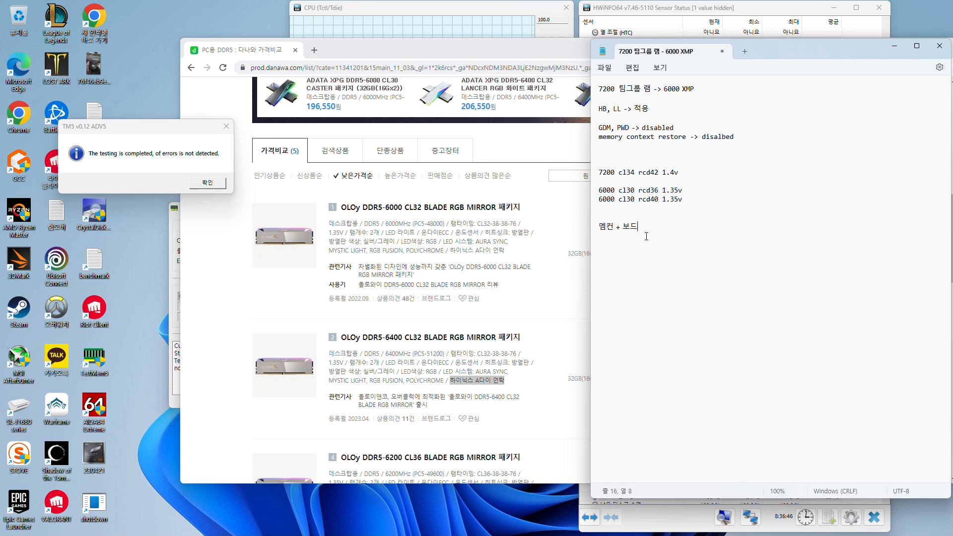
drag(647, 236, 594, 237)
key(Delete)
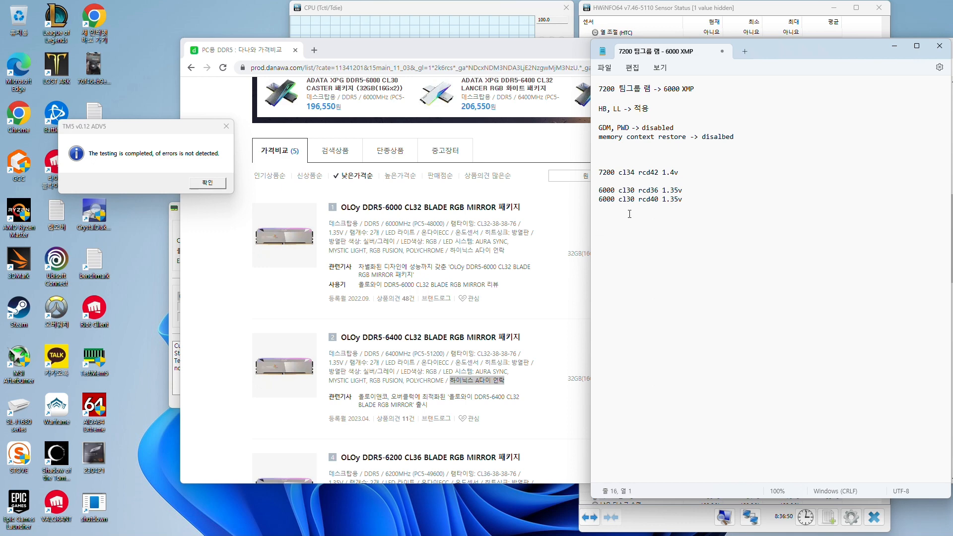
double_click(609, 201)
drag(704, 198, 594, 175)
On the Danawa list, add the CL30 filter, remove the 6400MHz, 6200MHz and OLOy filters, and view the 6000MHz kits
click(531, 140)
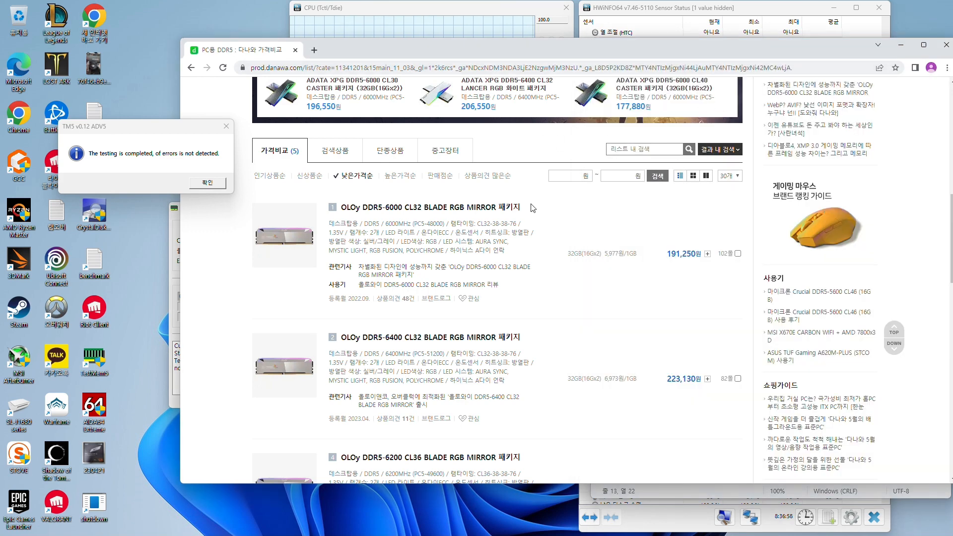
scroll(460, 172, up, 4)
click(416, 141)
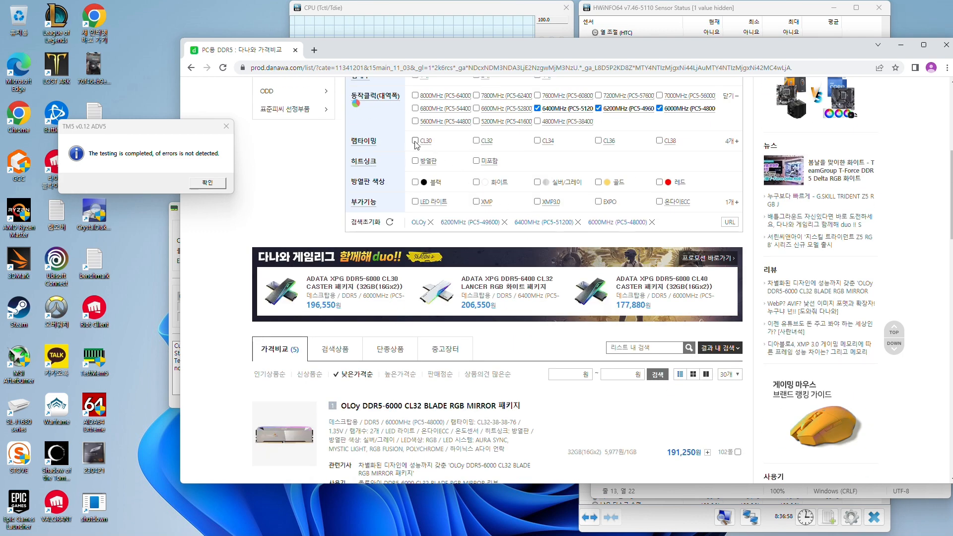
click(540, 108)
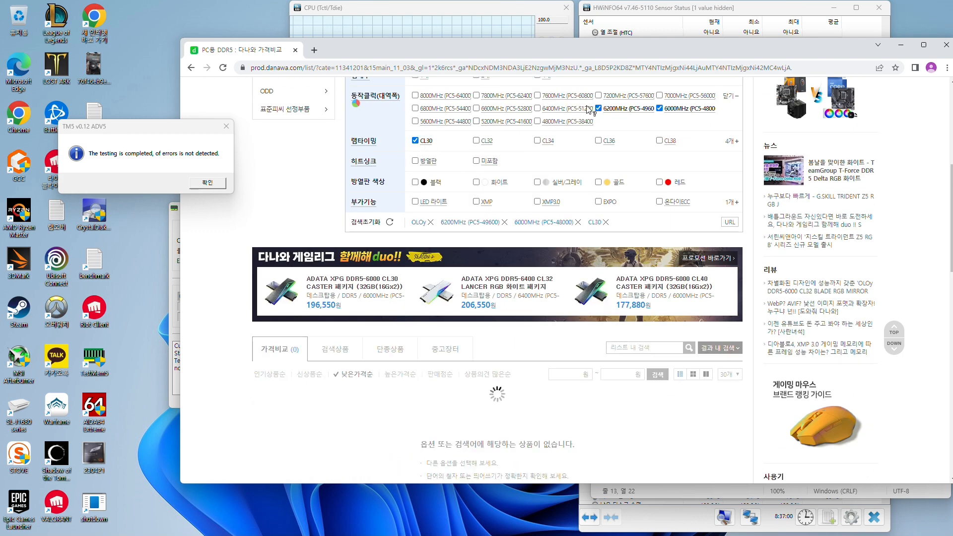
click(599, 108)
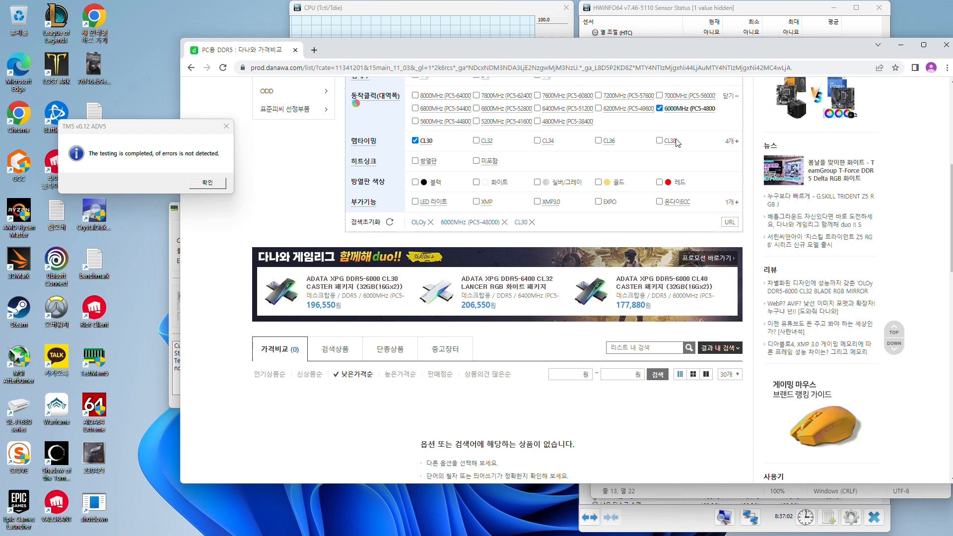
scroll(679, 144, up, 3)
click(478, 185)
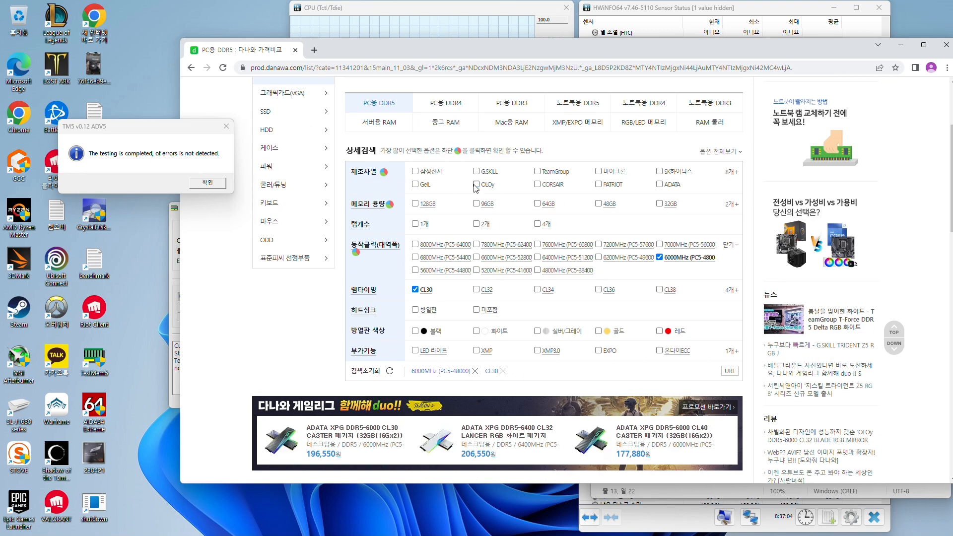
scroll(652, 208, down, 8)
scroll(652, 205, down, 1)
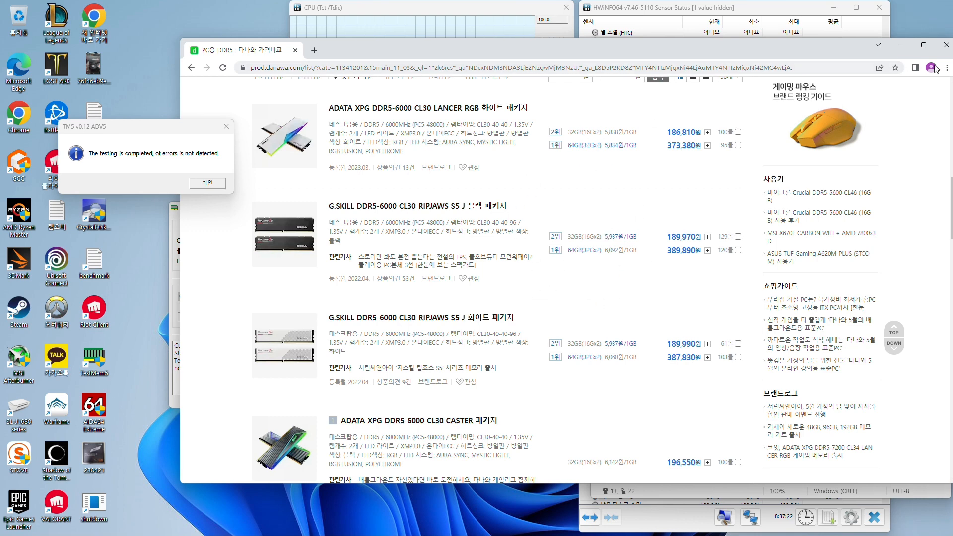
Replace the 6000MHz filter with 7200MHz (PC5-57600) and CL30 with CL34, and view the matching kits' prices
scroll(641, 169, up, 7)
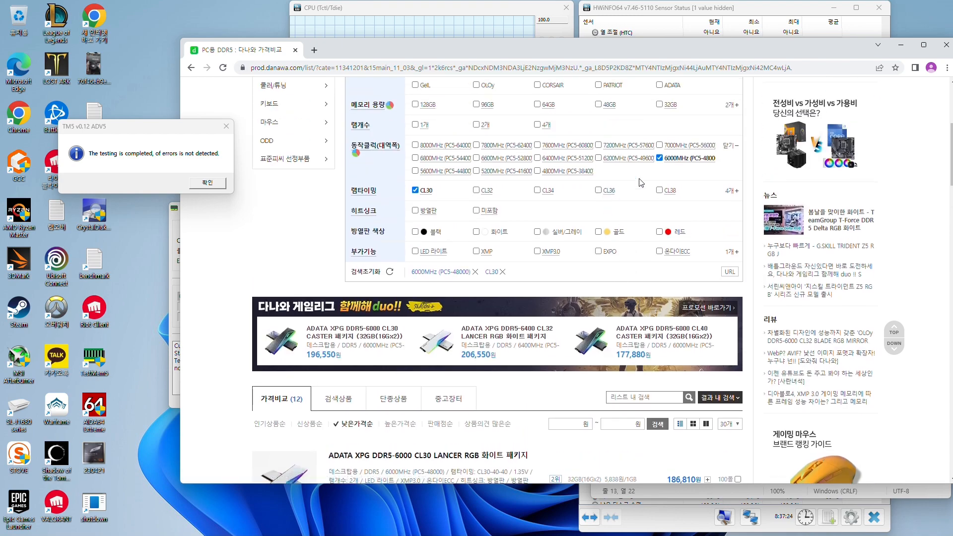
click(599, 146)
click(660, 158)
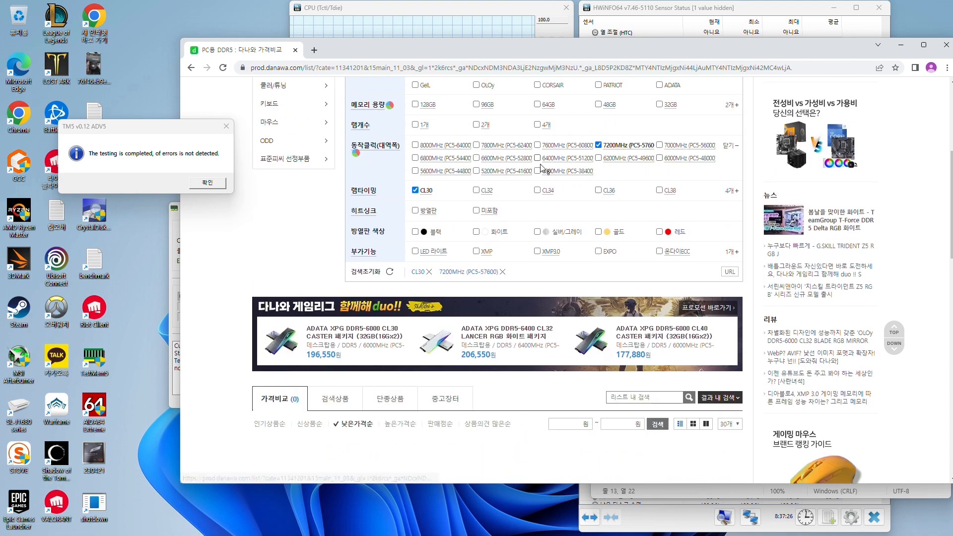
click(415, 190)
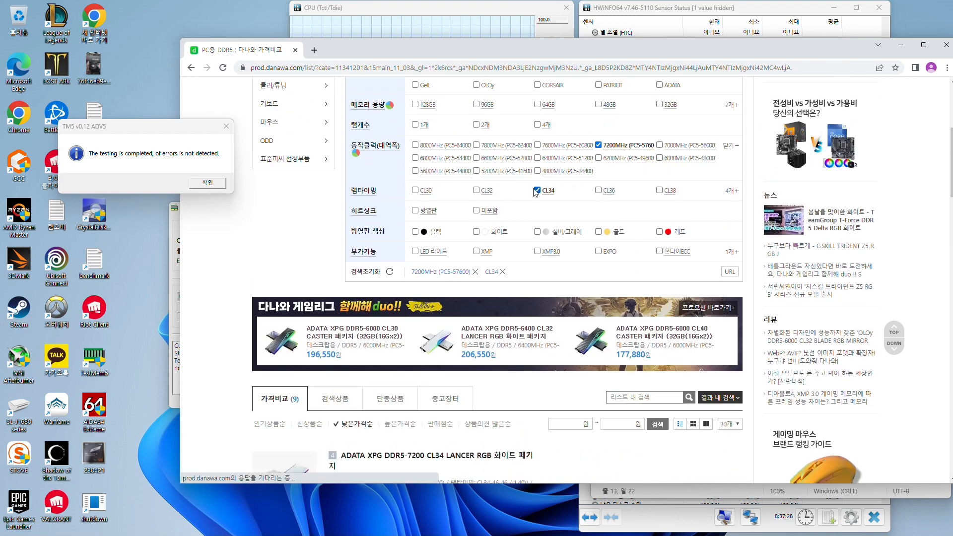
click(537, 190)
scroll(532, 178, down, 5)
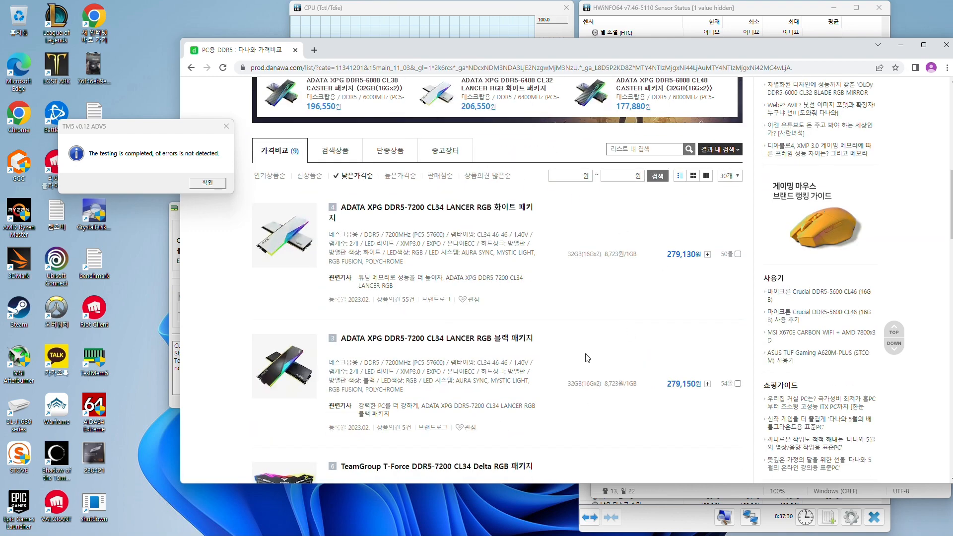
scroll(710, 179, up, 5)
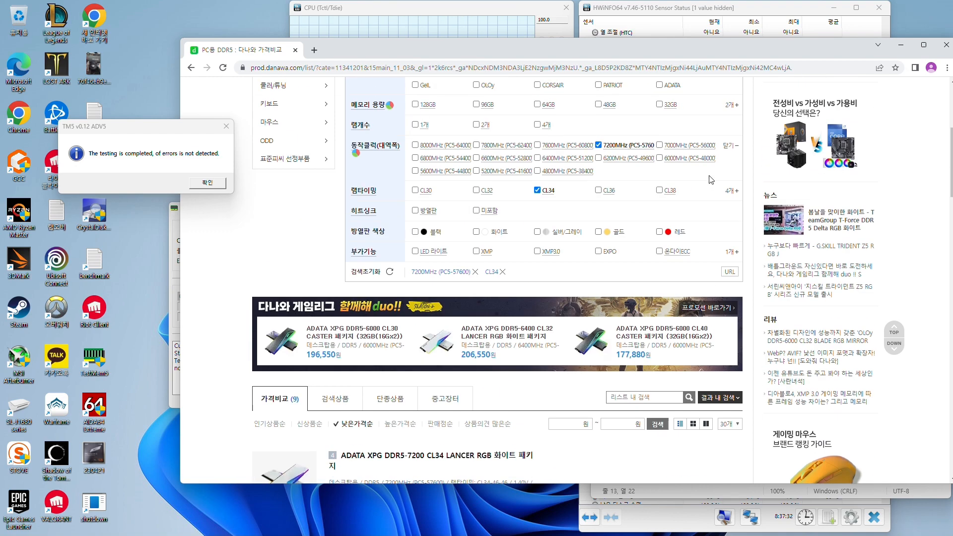
Minimize the browser and, in the Notepad notes, highlight rcd40, both 6000 cl30 lines and the second line's cl30
click(902, 46)
click(698, 218)
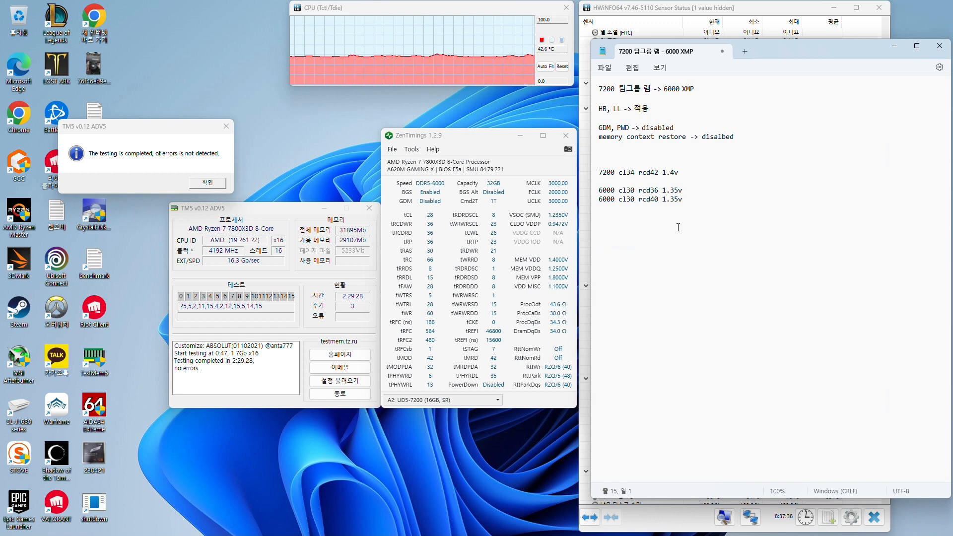
click(659, 200)
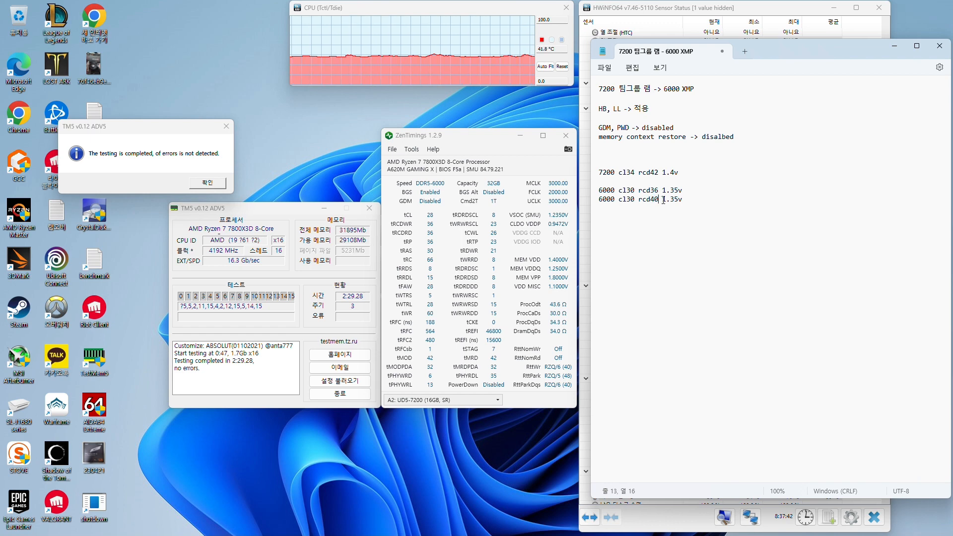
double_click(639, 201)
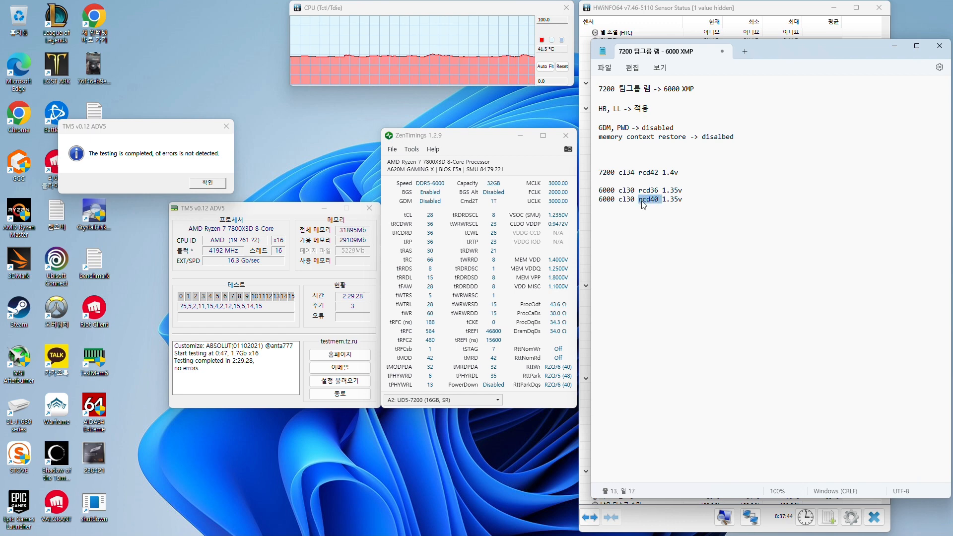
drag(682, 200, 600, 192)
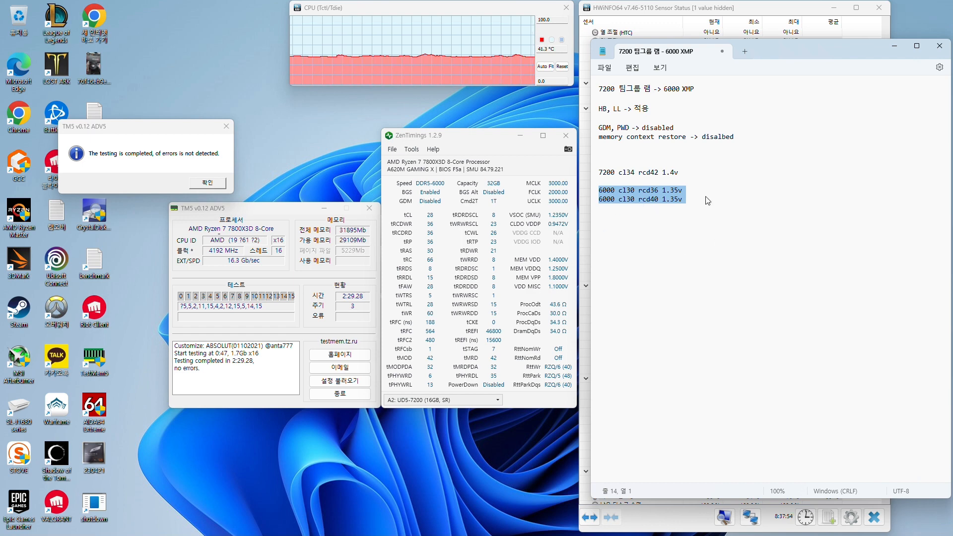
click(676, 192)
drag(684, 203, 636, 200)
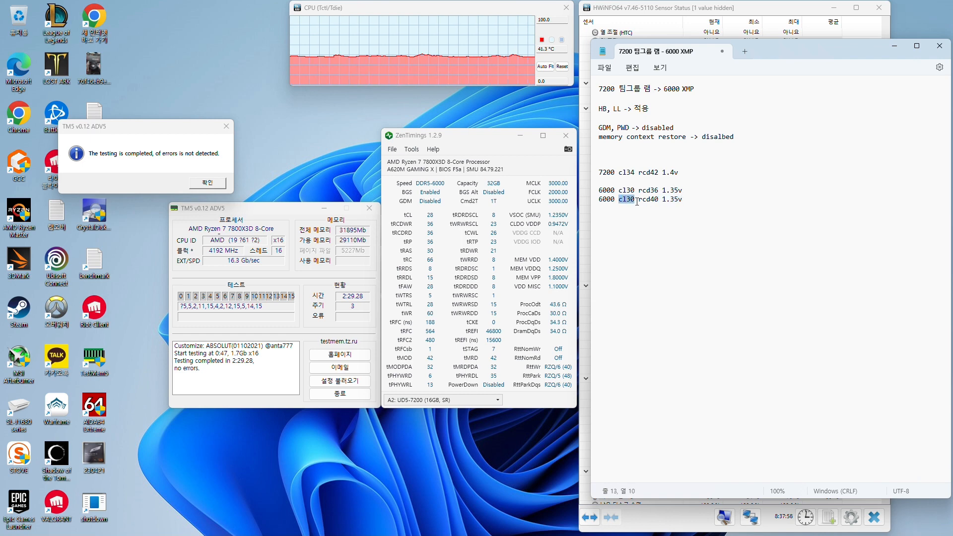
click(636, 200)
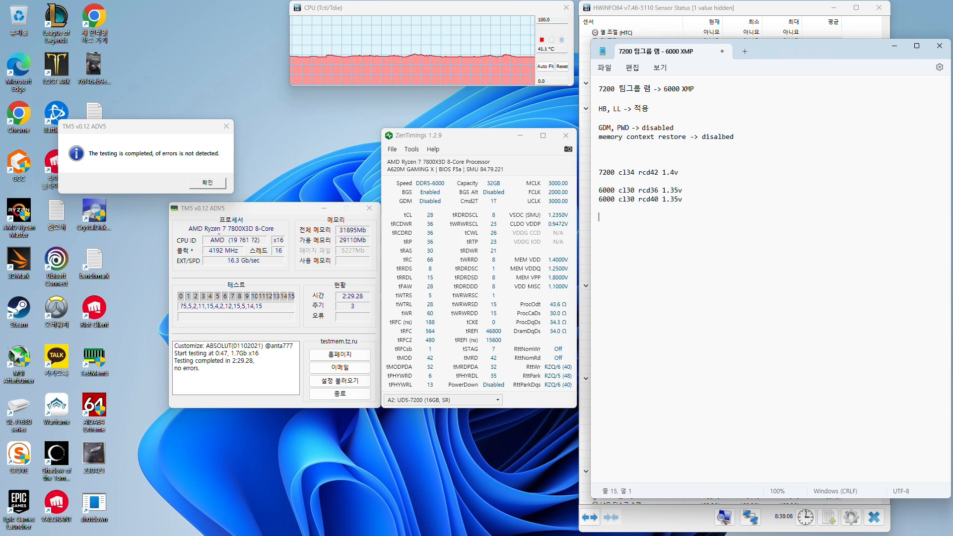
key(Return)
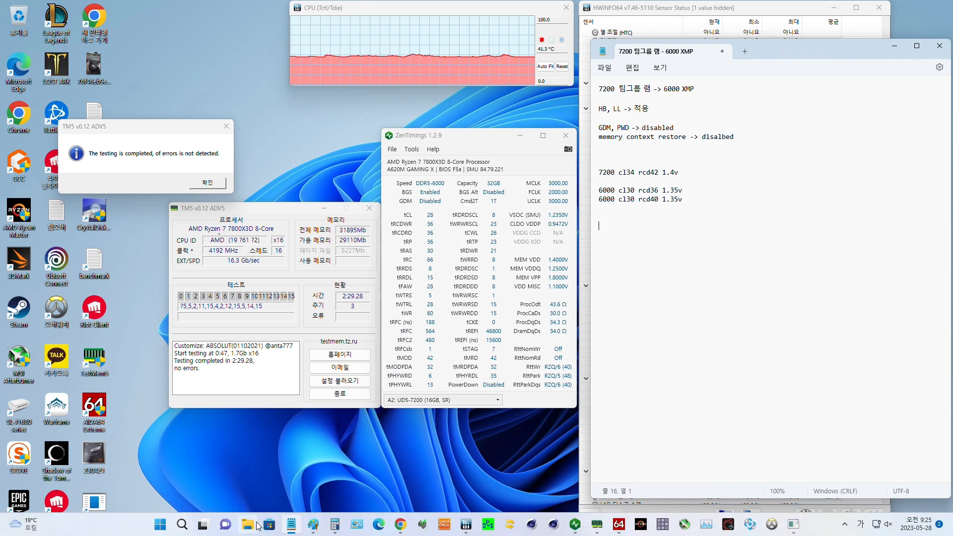
Switch to the Paint bell-curve sketch and add a boxed 34 above the 46 and a vertical line through the curve's peak
click(313, 529)
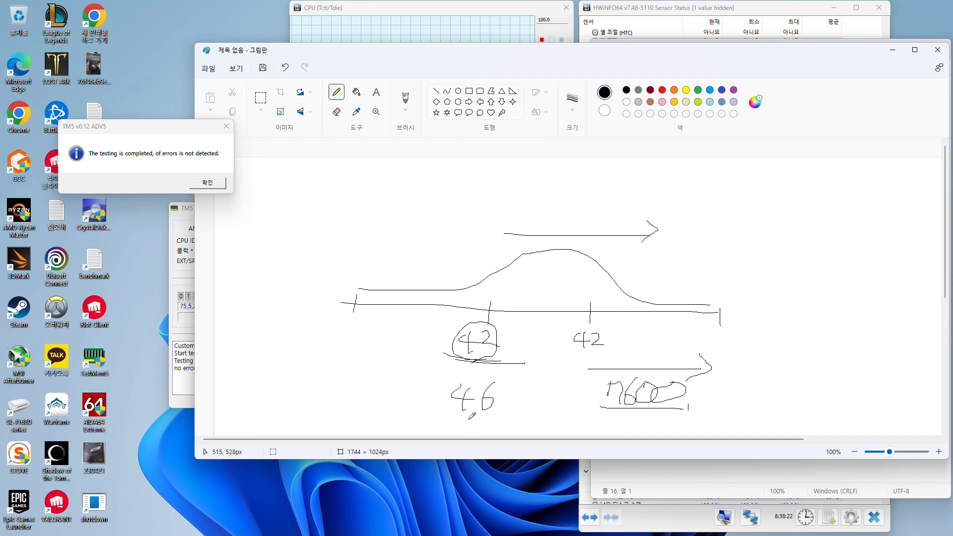
mouse_move(461, 368)
mouse_down()
mouse_move(472, 373)
mouse_move(461, 381)
mouse_move(494, 379)
mouse_move(487, 382)
mouse_up()
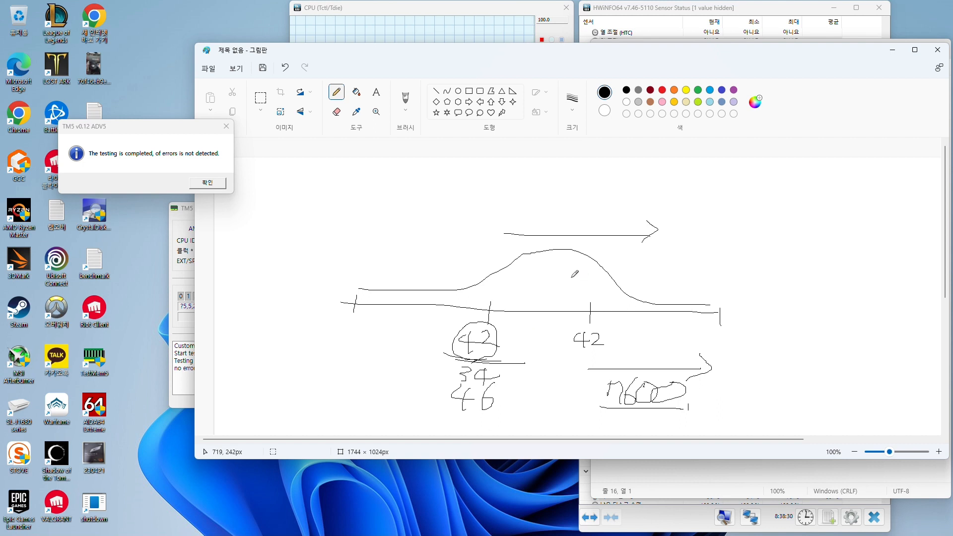
drag(558, 160, 536, 377)
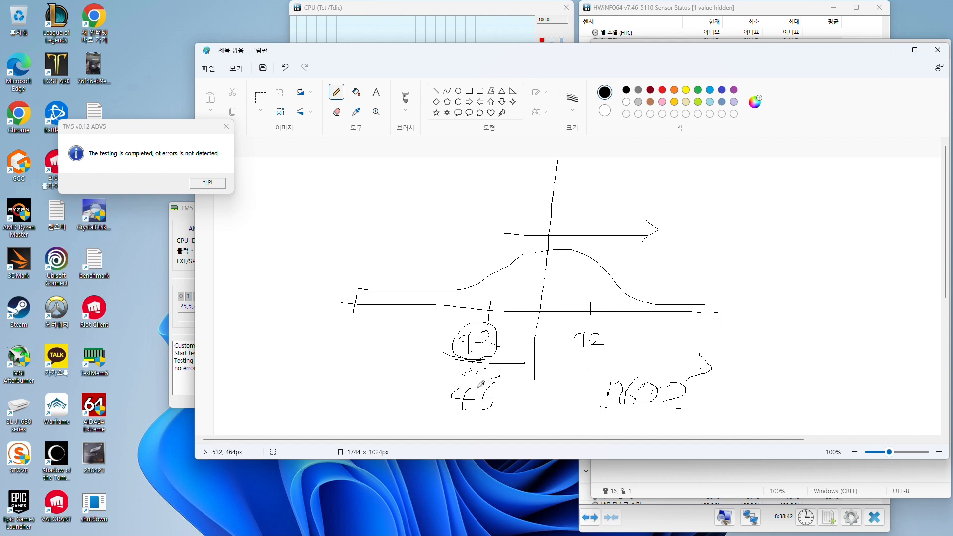
mouse_move(478, 387)
mouse_down()
mouse_move(453, 369)
mouse_move(479, 359)
mouse_move(499, 372)
mouse_move(494, 389)
mouse_up()
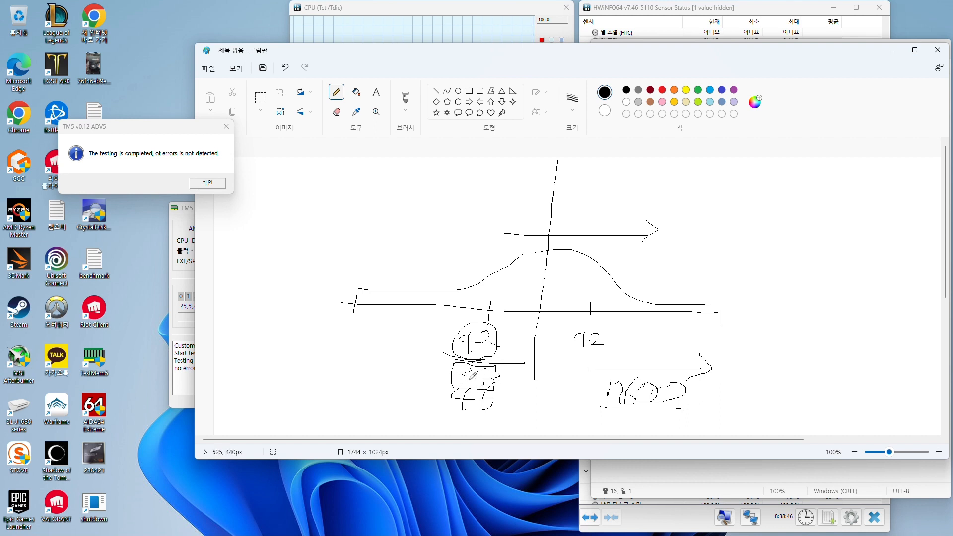
Write 1.4 with an arrow beside it below the 46 in the Paint sketch, and underline the 1
mouse_move(461, 420)
mouse_down()
mouse_move(456, 433)
mouse_move(492, 422)
mouse_move(481, 432)
mouse_move(530, 425)
mouse_move(523, 430)
mouse_up()
click(469, 428)
click(499, 424)
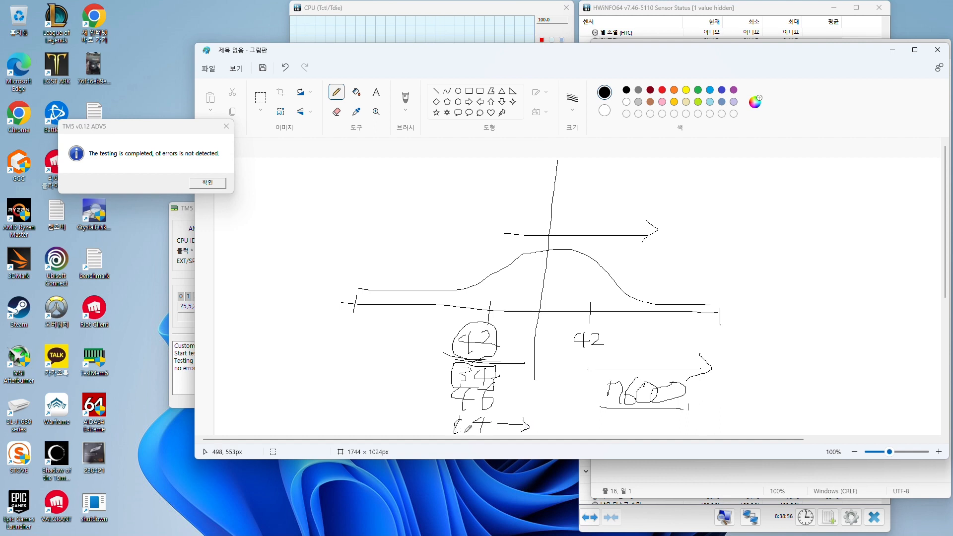
drag(455, 433, 475, 434)
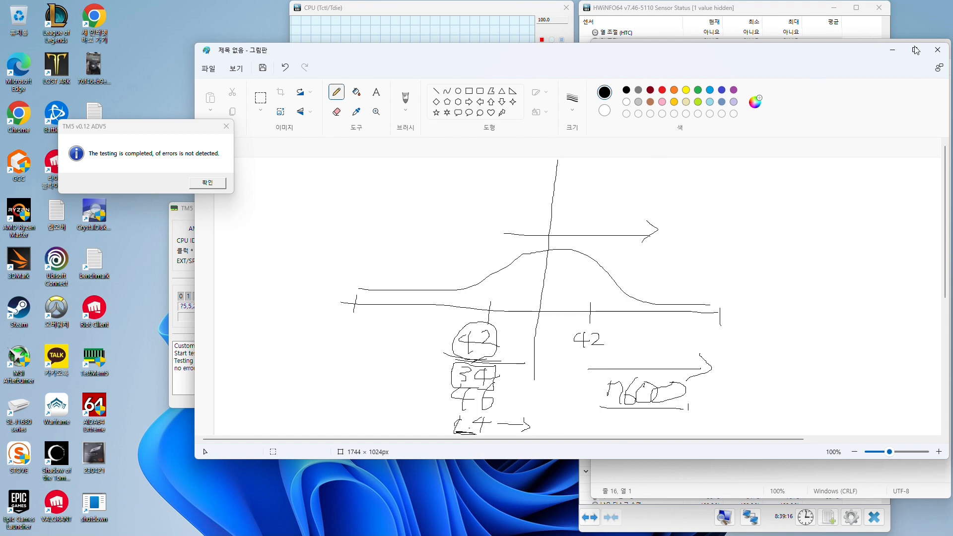
Minimize Paint, switch to Calculator, and divide 34000 by 7200 and multiply the quotient by 1.4
click(893, 50)
mouse_move(487, 514)
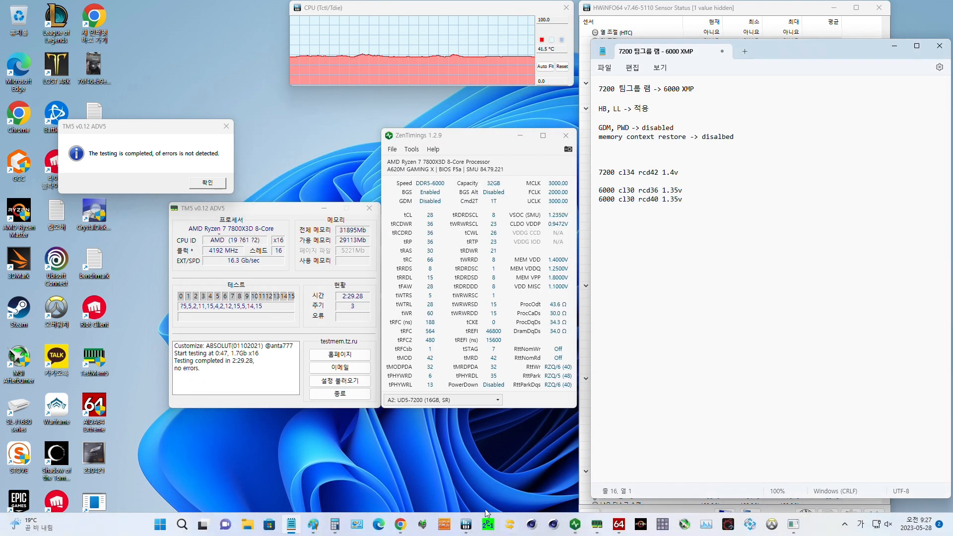
click(335, 522)
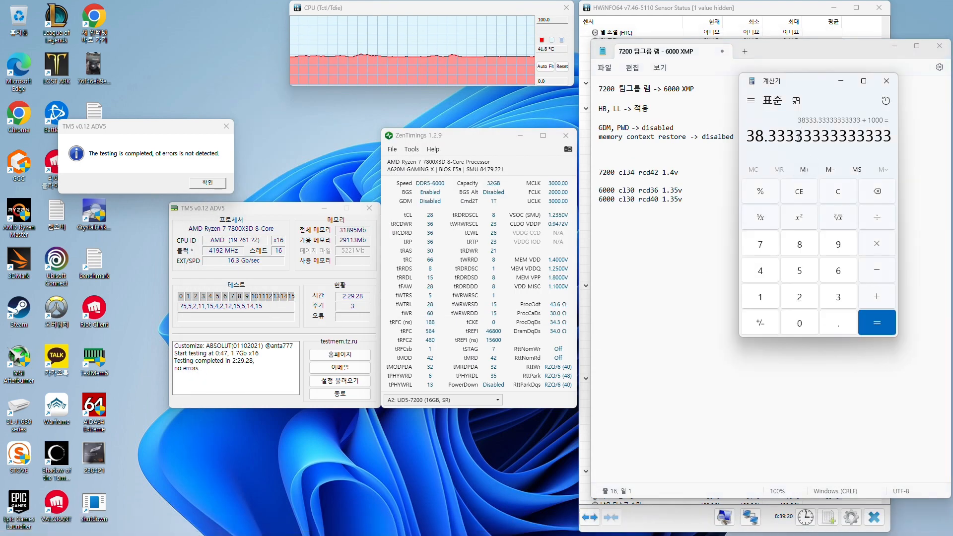
text(340)
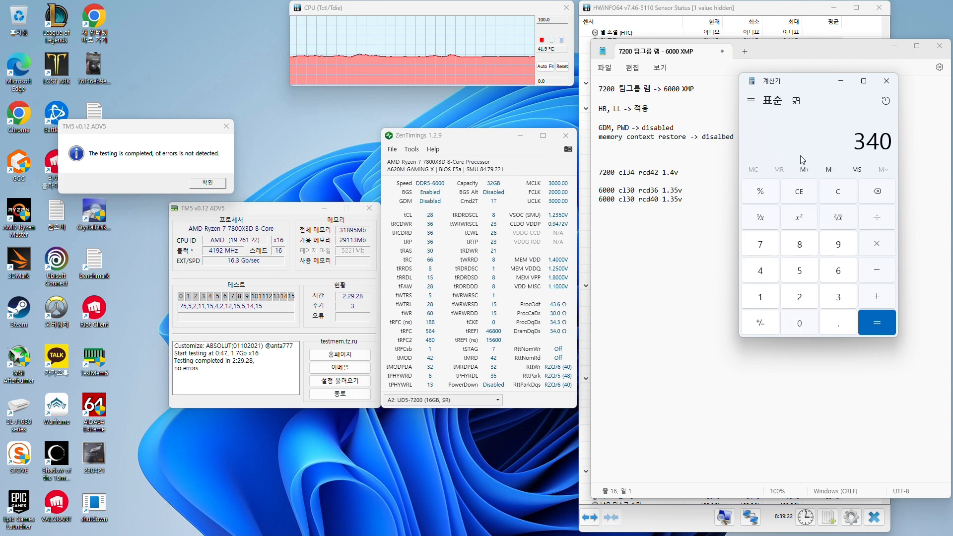
text(00/7200)
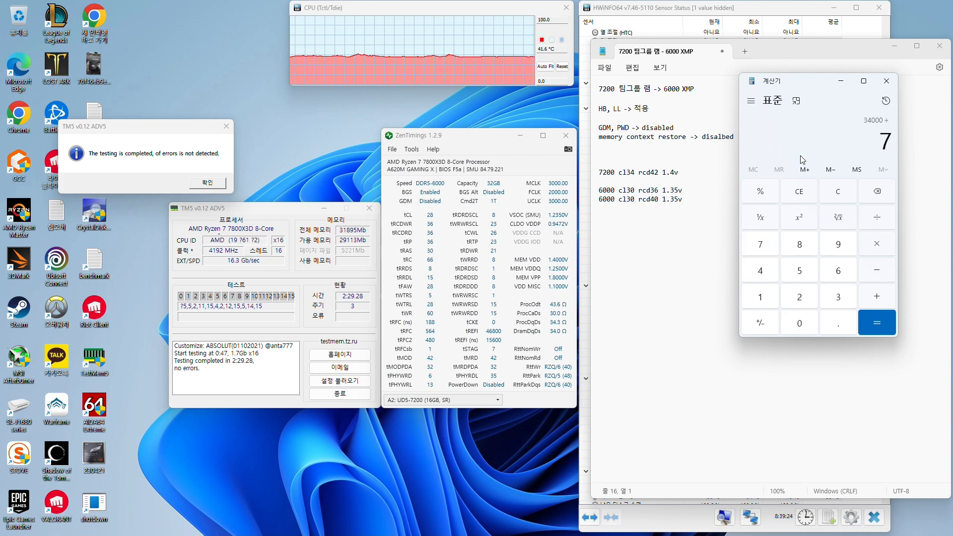
key(Return)
text(*1.4)
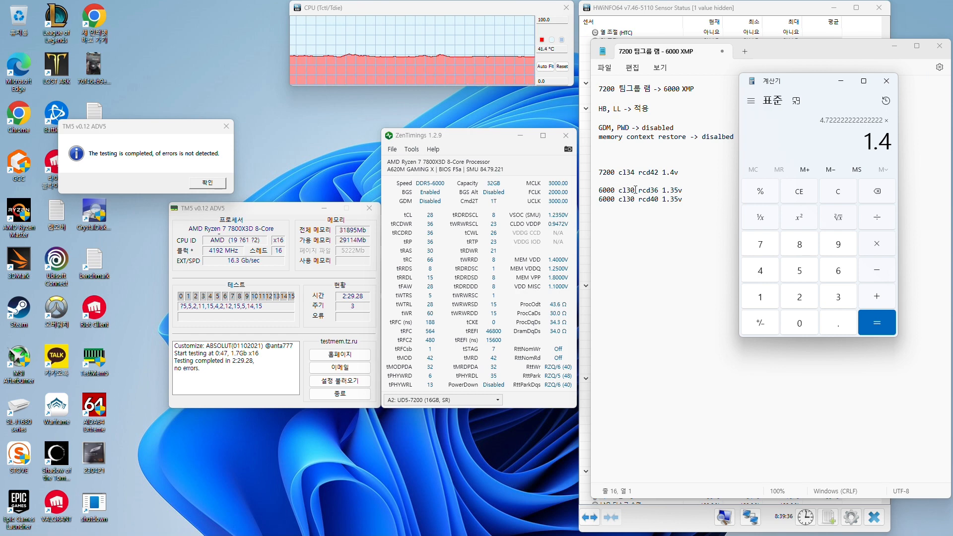
key(Return)
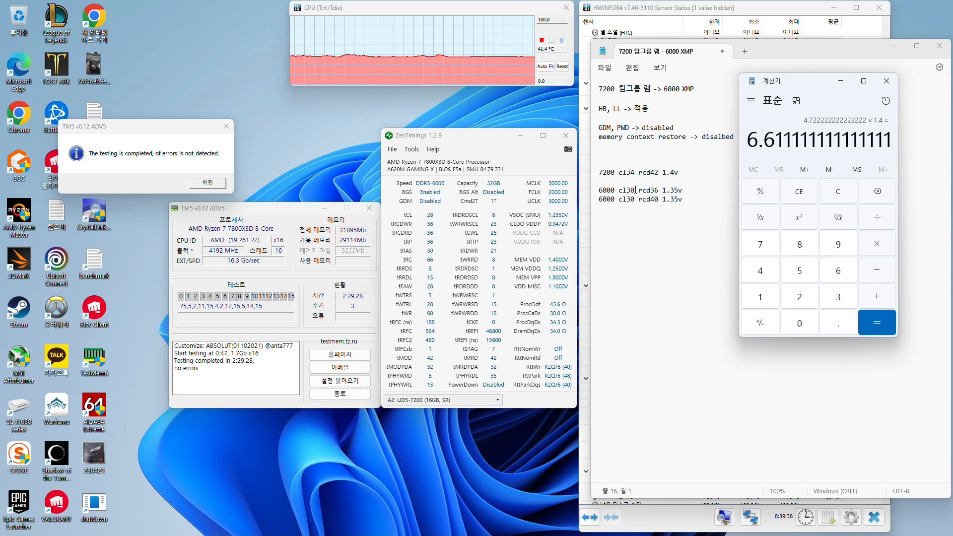
Divide the result by 1.4, multiply it by 6000, and highlight the whole-number part of the answer
key(slash)
text(1.4)
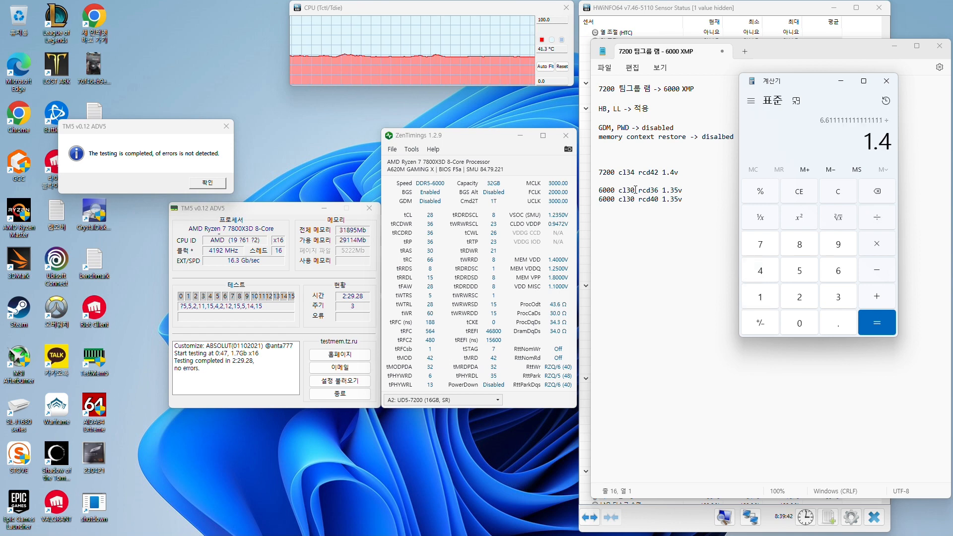
key(Return)
key(asterisk)
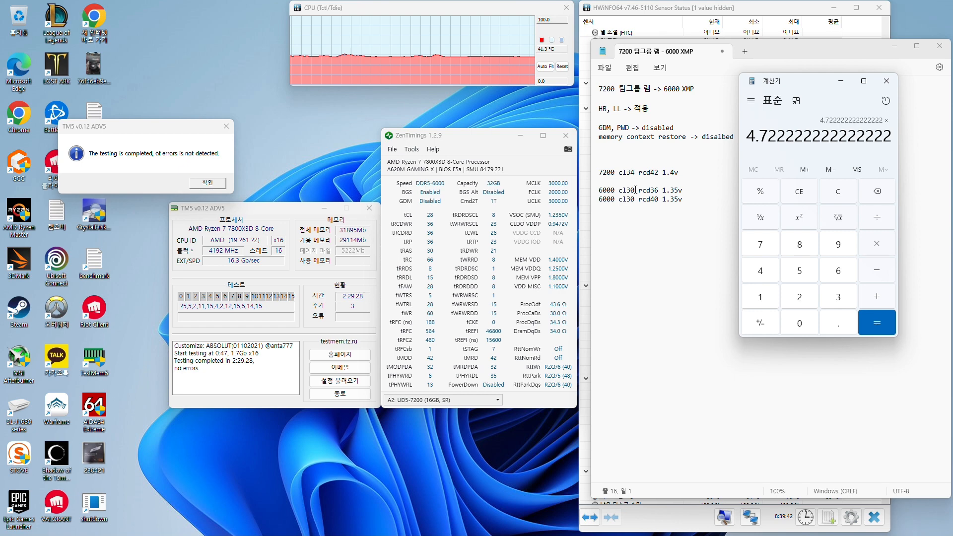
text(6000)
key(Return)
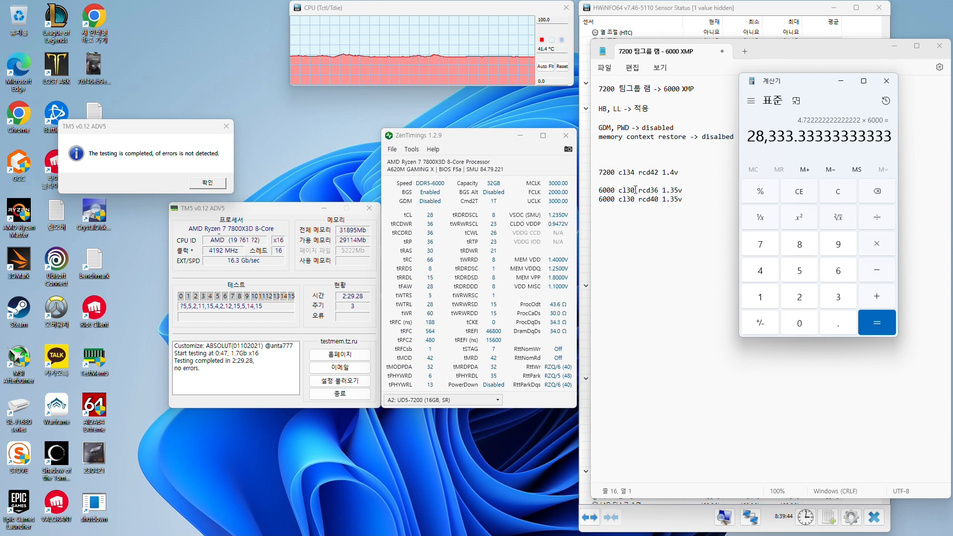
drag(748, 136, 794, 136)
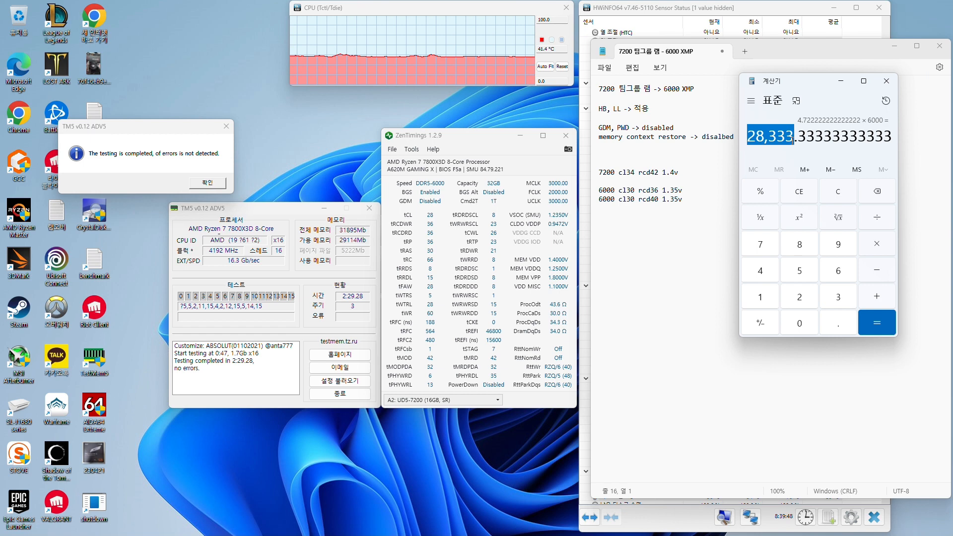
Move Calculator off the Notepad notes and add the line "6000 cl28 1.4v 모자름" below the 6000 kit entries
drag(813, 84, 472, 156)
click(768, 249)
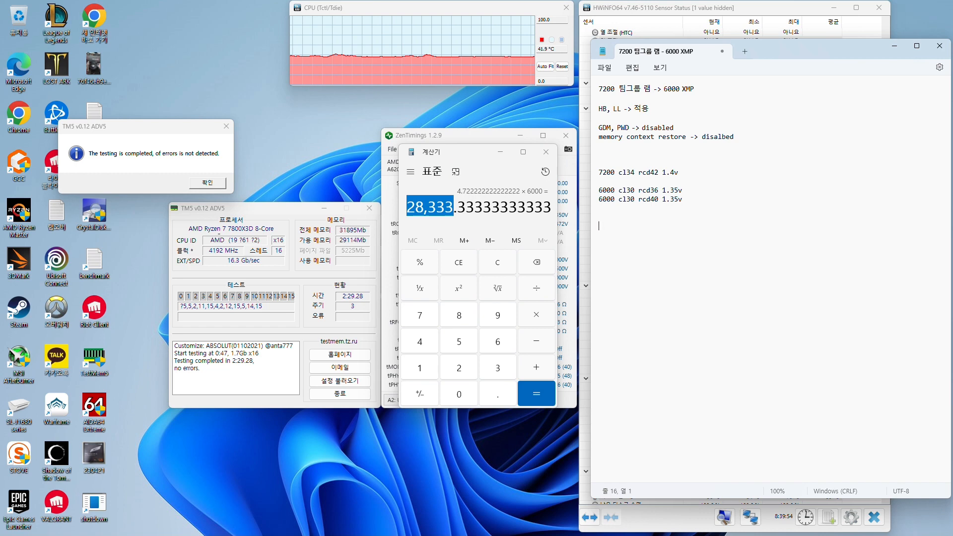
text(6000 )
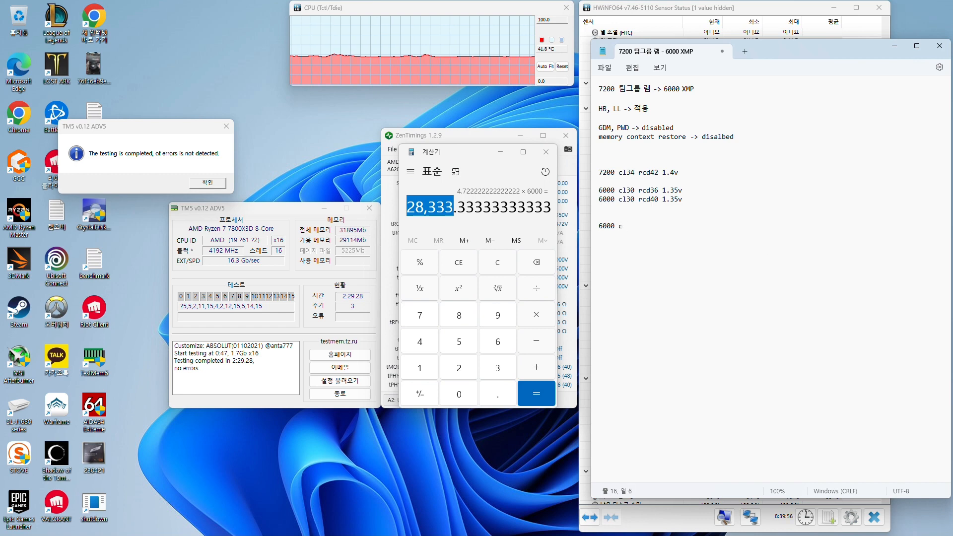
text(c127)
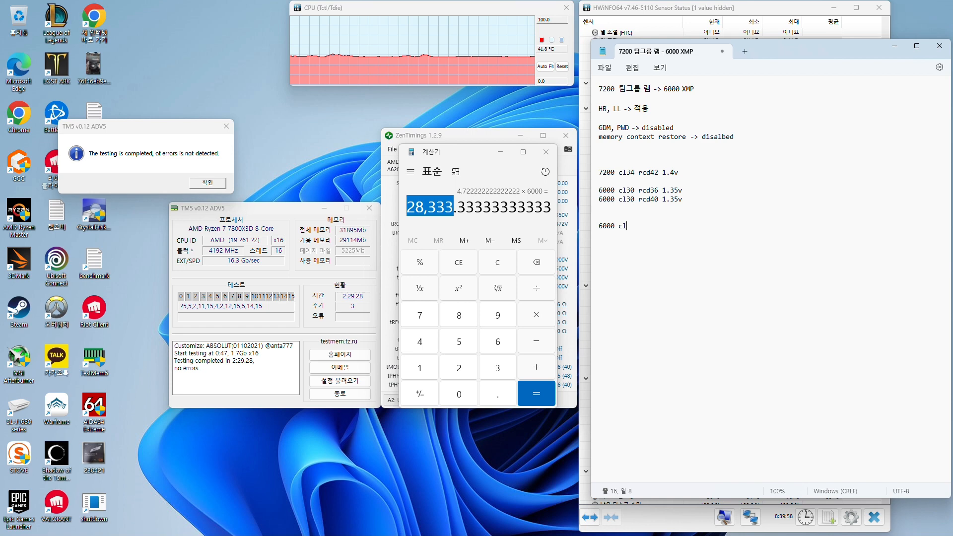
text(8 1.4)
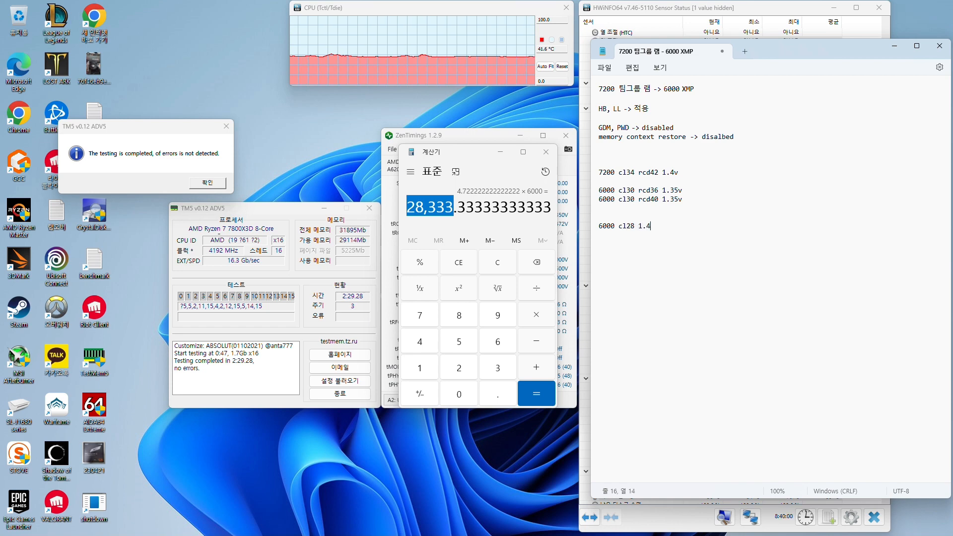
text(v 모자름)
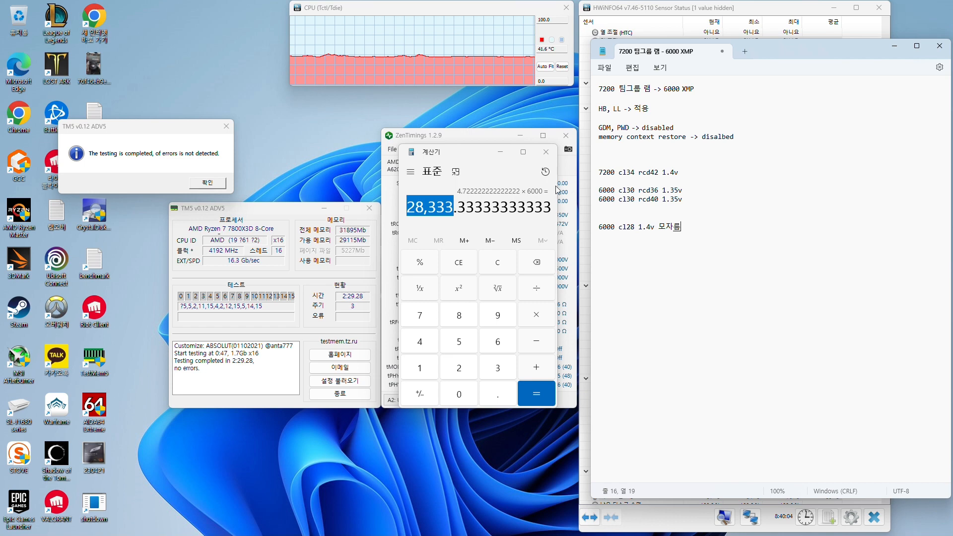
Move Calculator back beside the note lines and highlight the three digits before the result's decimal point, then clear the highlight
drag(463, 152, 806, 152)
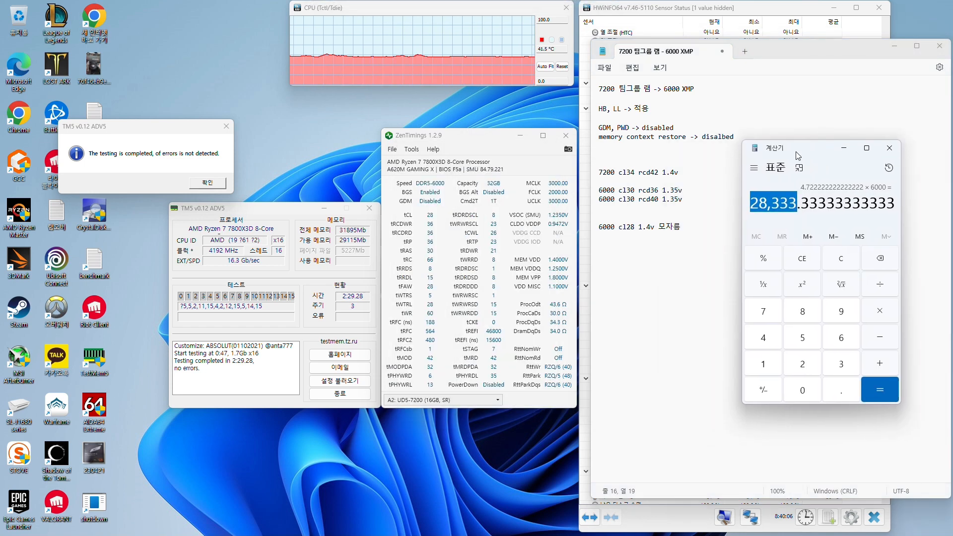
click(767, 205)
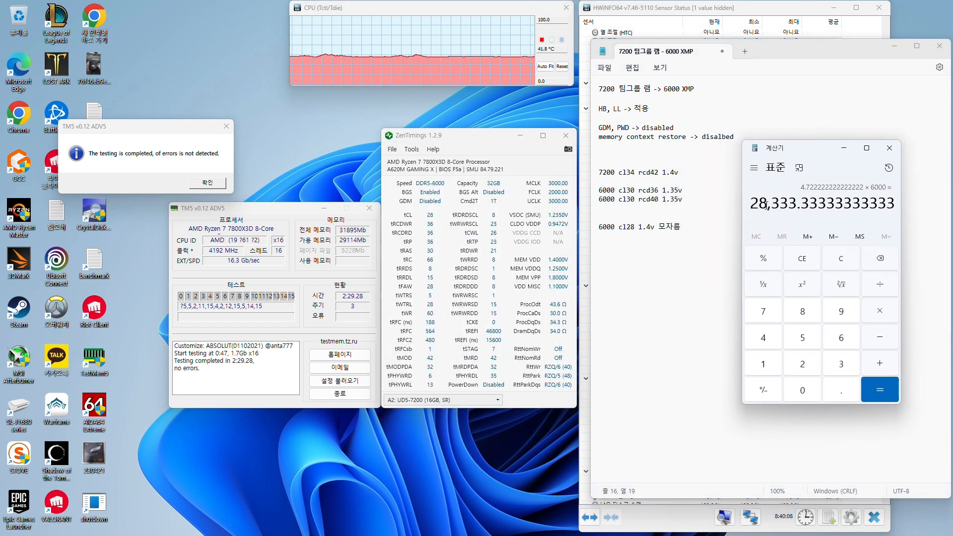
drag(771, 204, 797, 203)
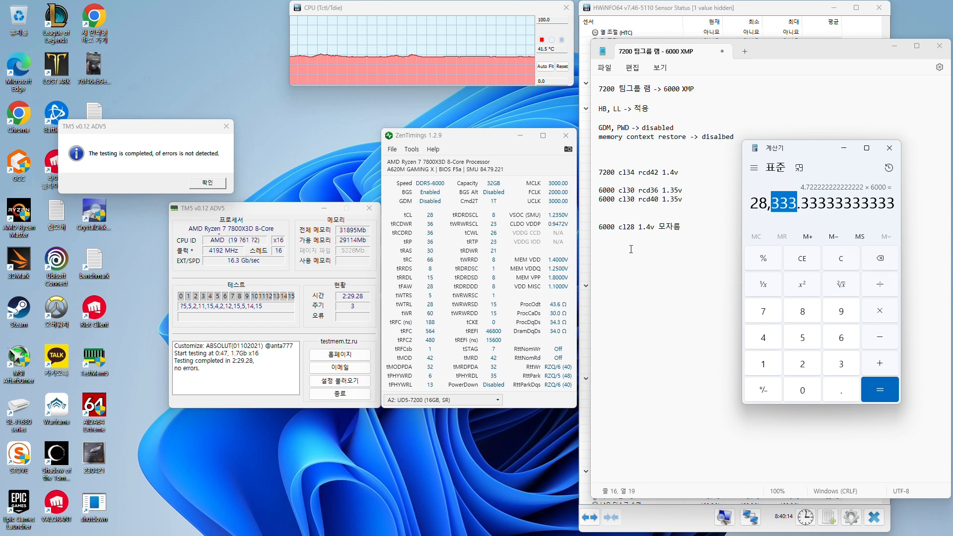
click(773, 214)
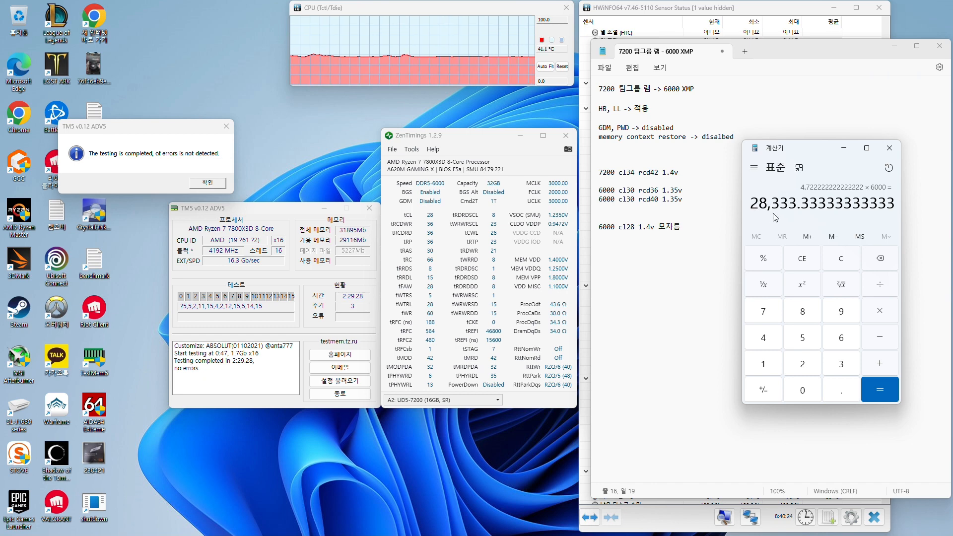
Calculate 34000 / 7200 × 1.4 / 1.43 × 6000 in Calculator and highlight the thousands digits of the result
text(3400)
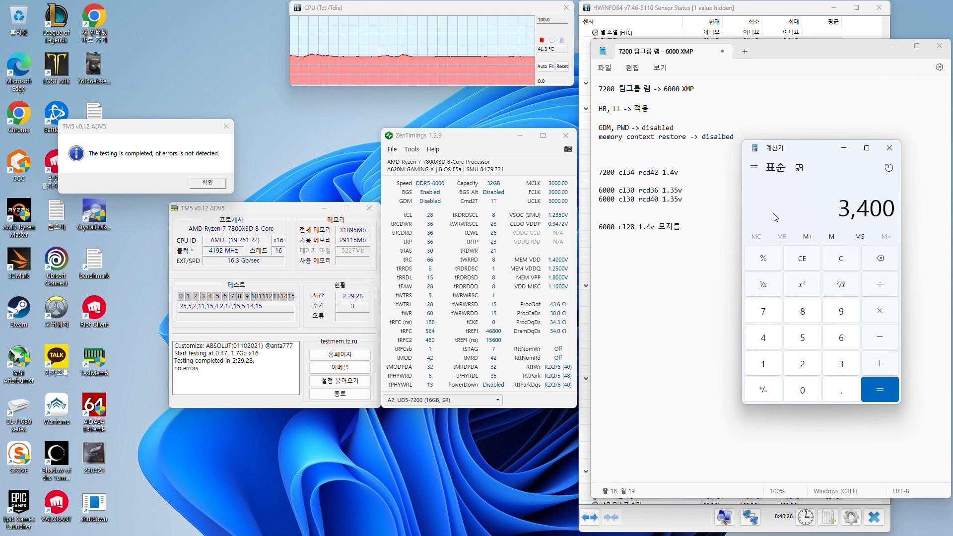
text(0/7200)
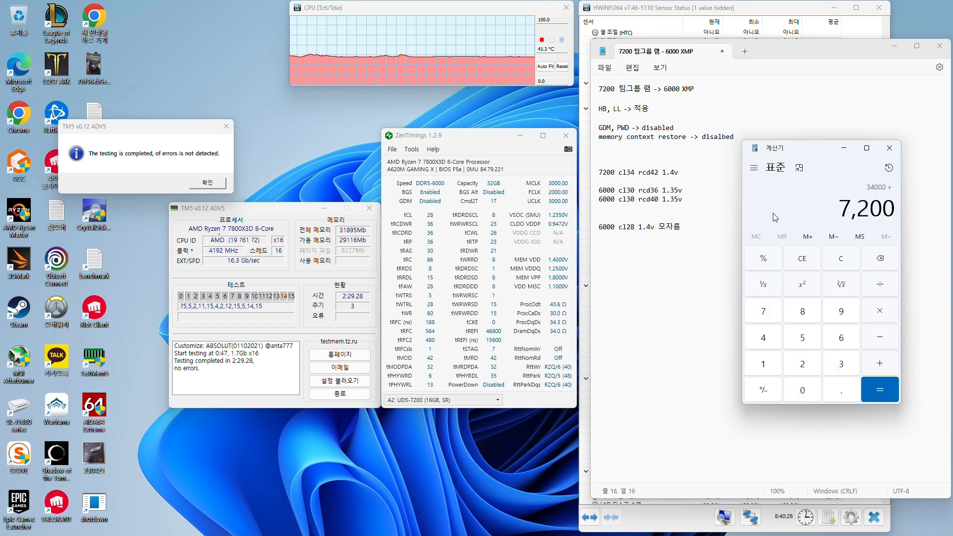
text(=*1.4)
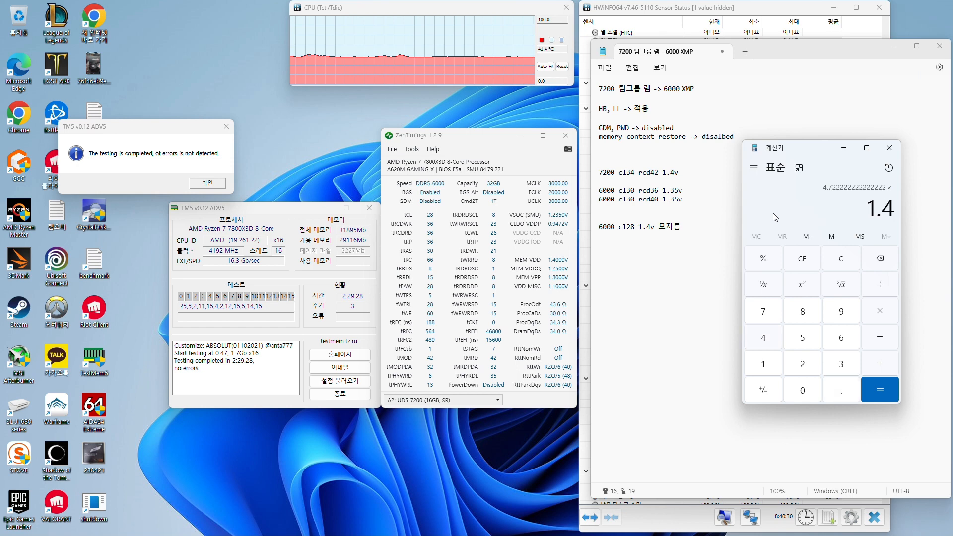
text(=/1)
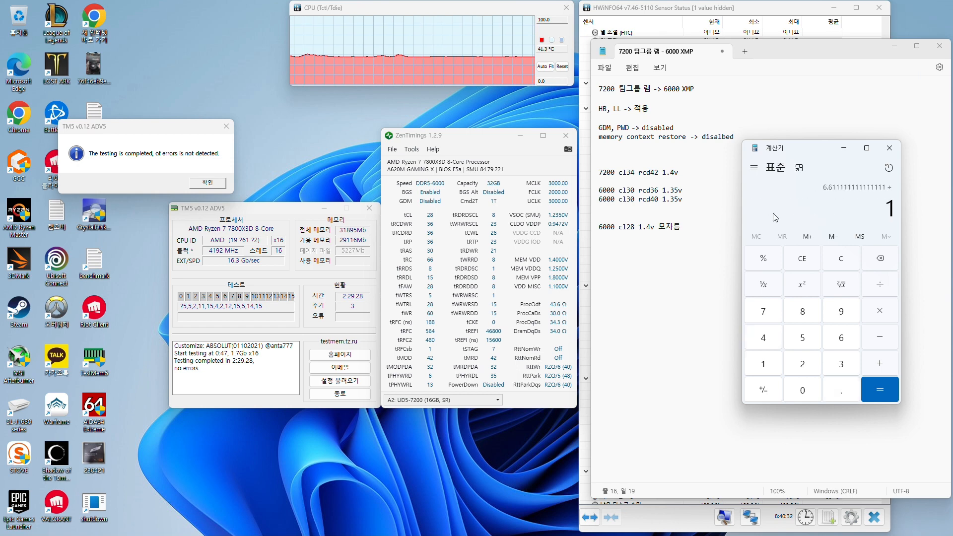
text(.43)
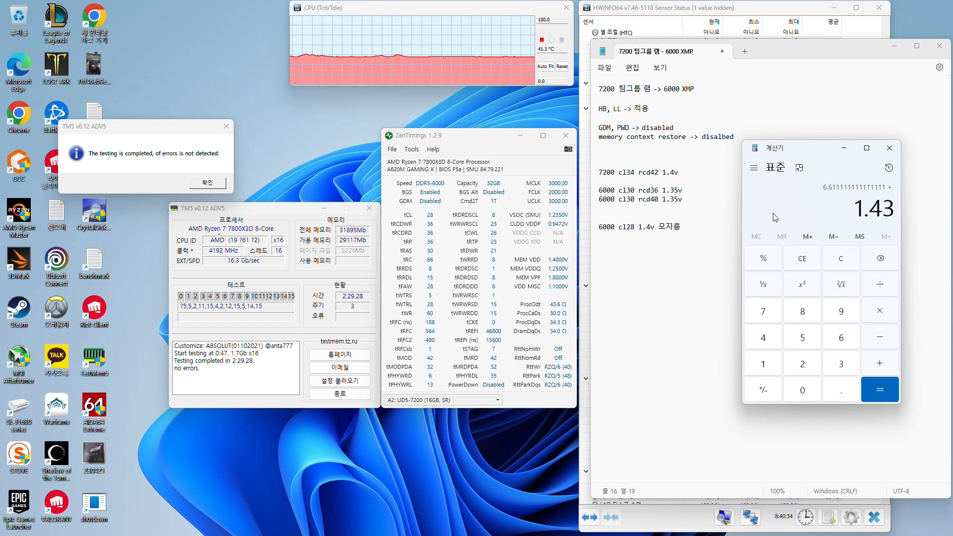
text(=*600)
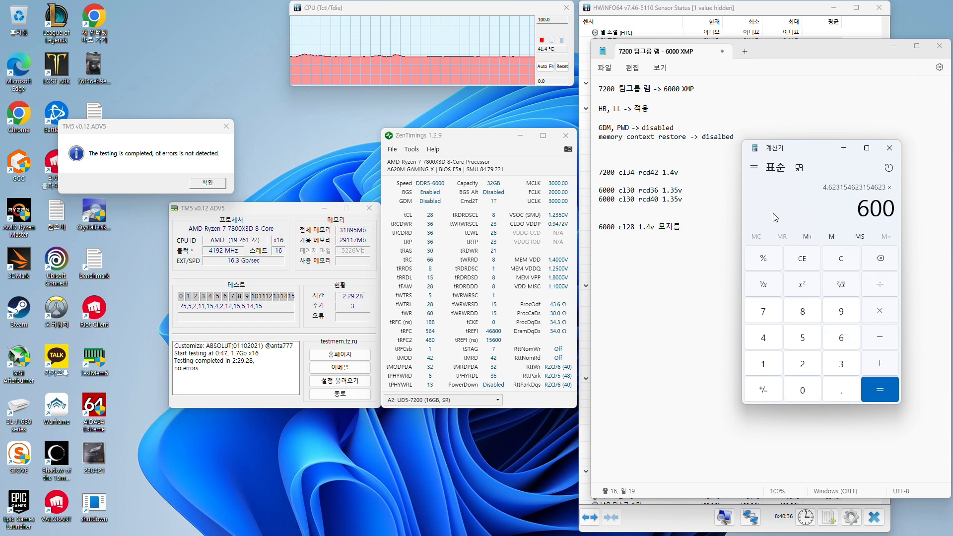
text(0=)
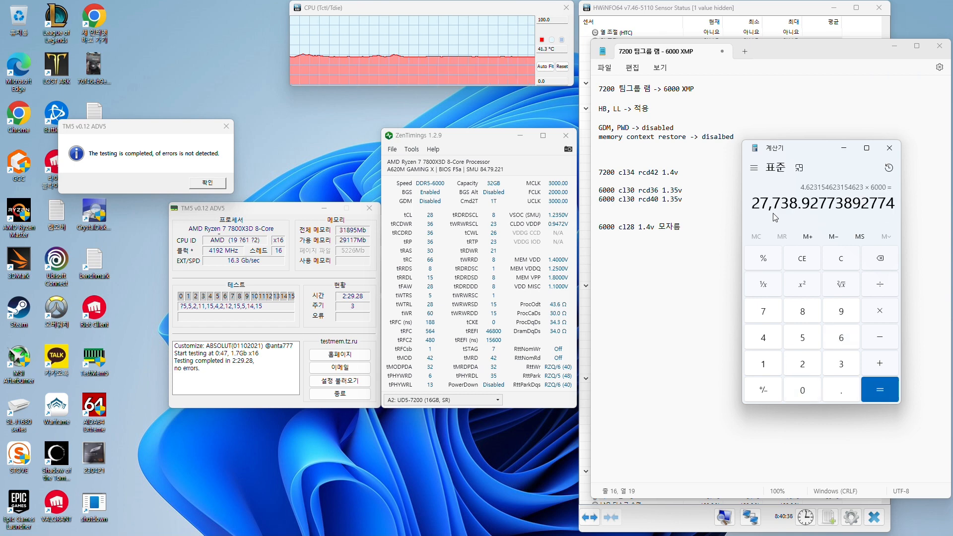
drag(754, 208, 769, 207)
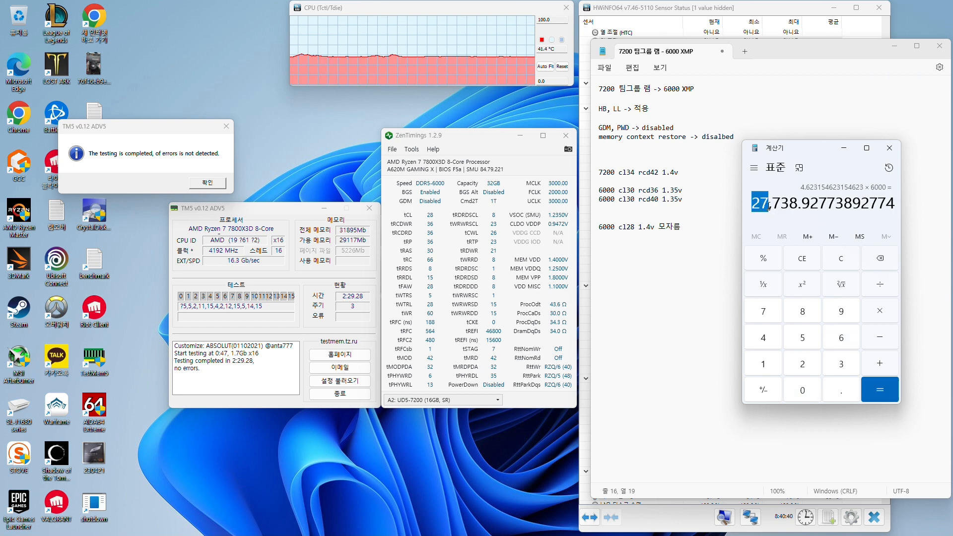
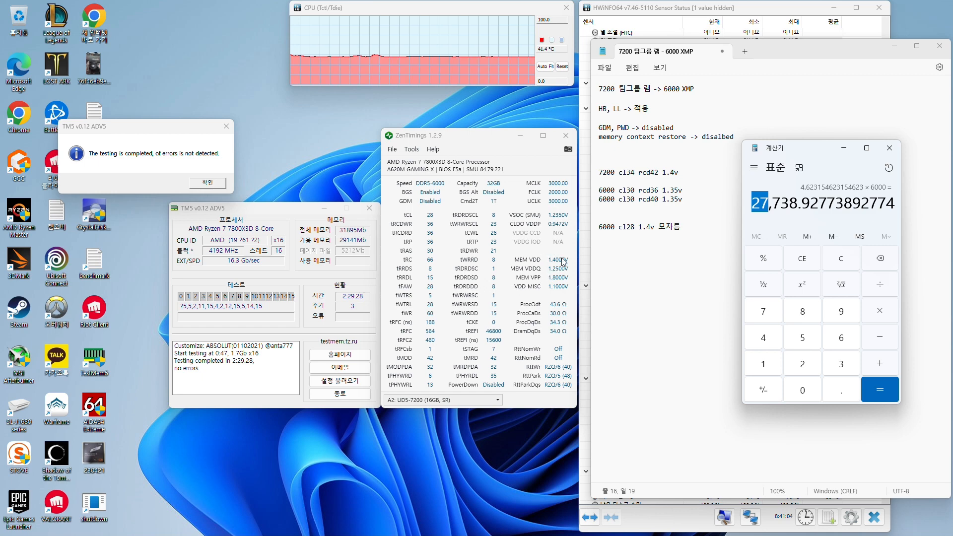
Add the line "xmp 1.4v 1.45v 1.35v" below the 6000 cl28 note in Notepad
click(701, 285)
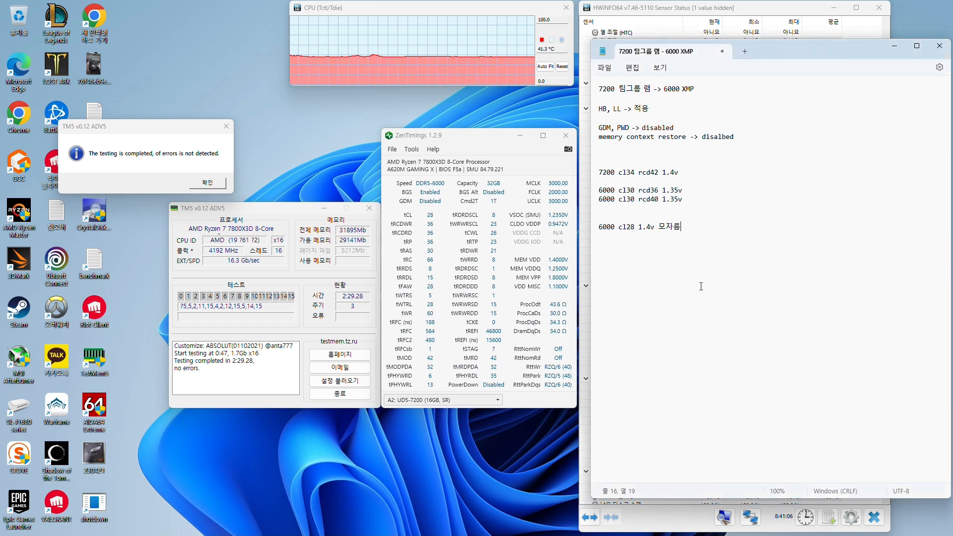
key(Return)
text(xmp)
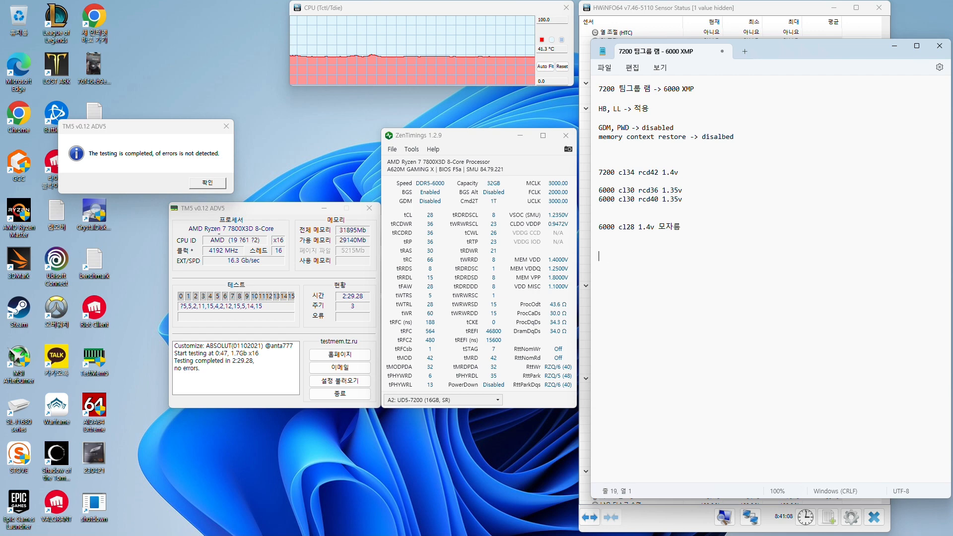
text( 1.)
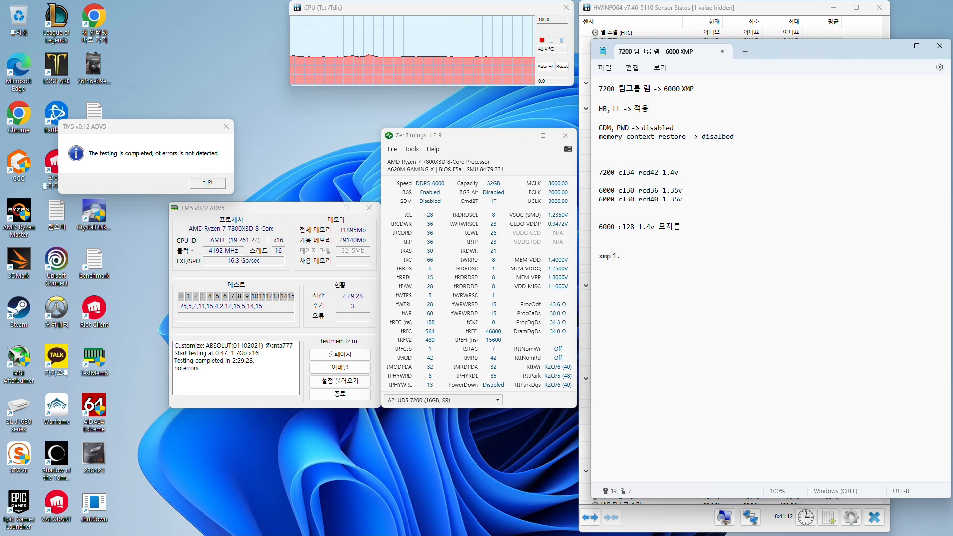
text(4v 1.4)
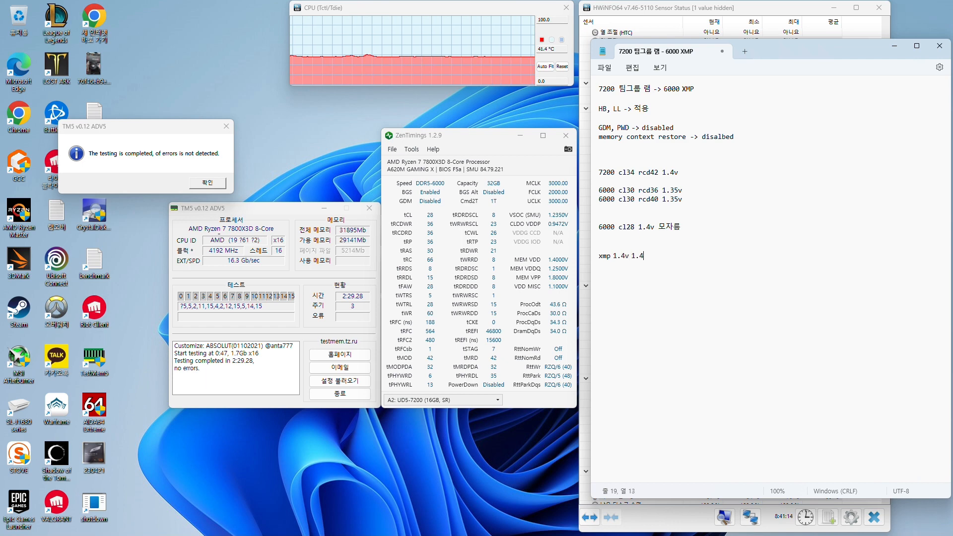
text(5v 1.35)
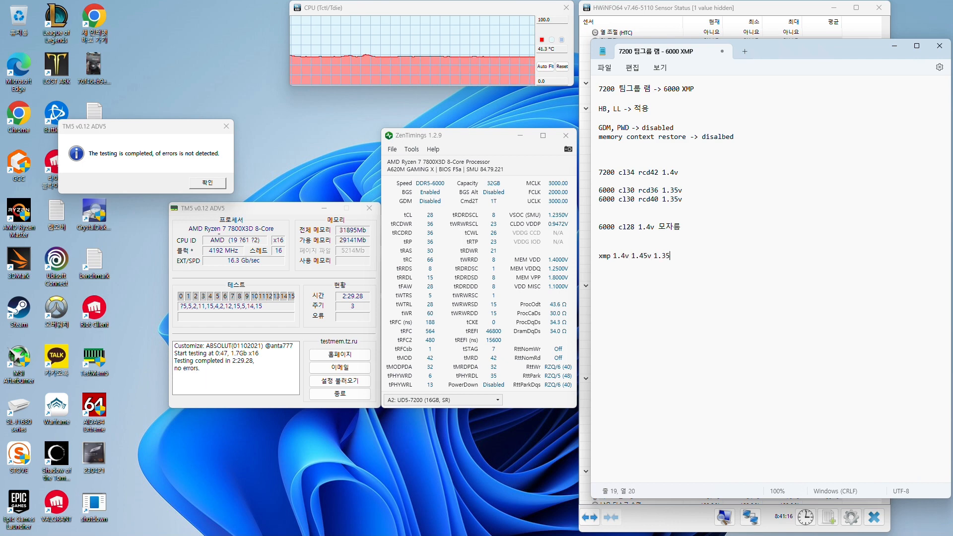
text(v)
Remove 1.45v from the xmp line and append 1.3v after 1.35v
click(661, 256)
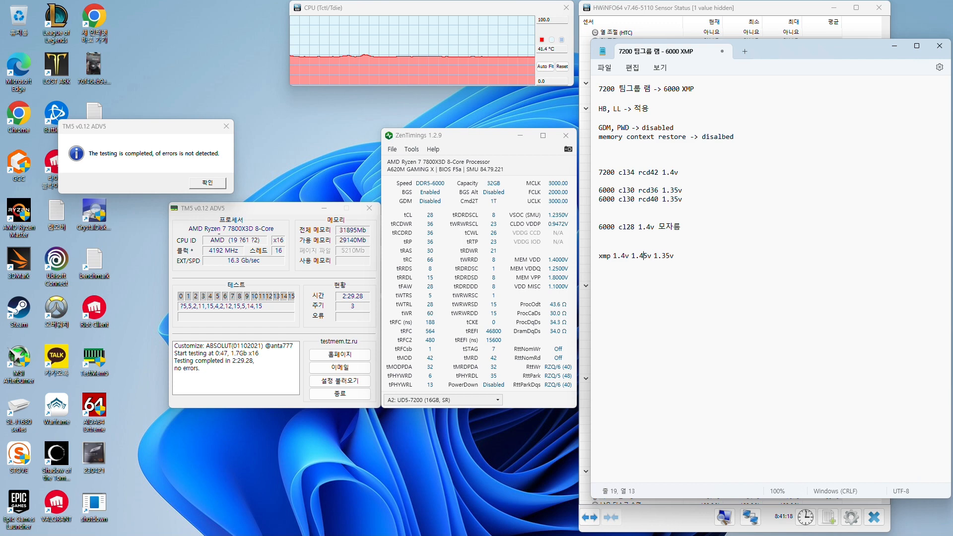
key(BackSpace)
key(BackSpace)
key(BackSpace)
key(BackSpace)
key(BackSpace)
key(BackSpace)
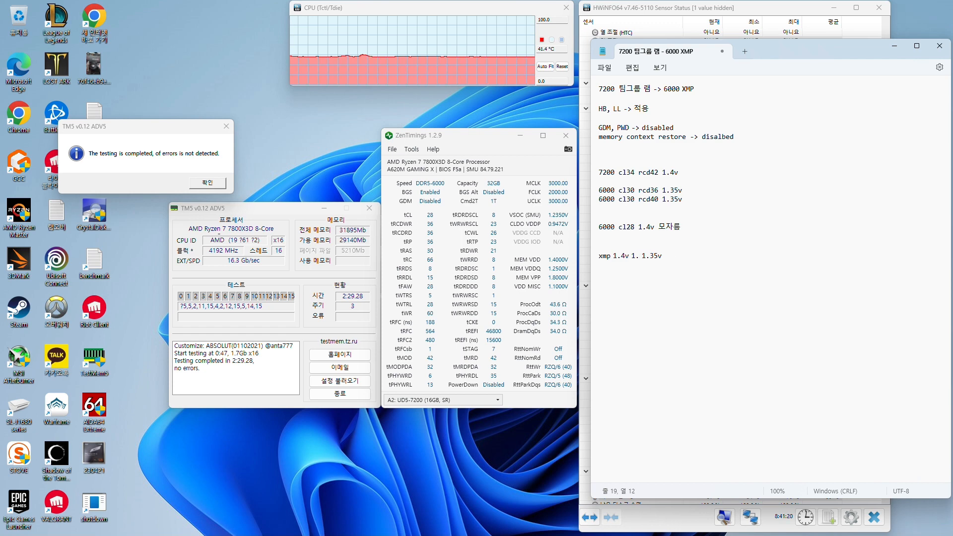
key(End)
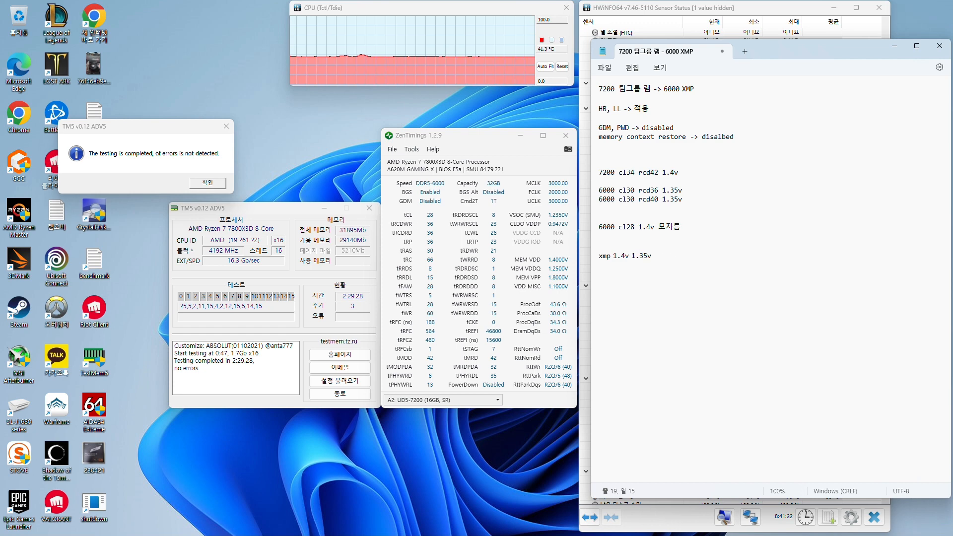
text(1.3v)
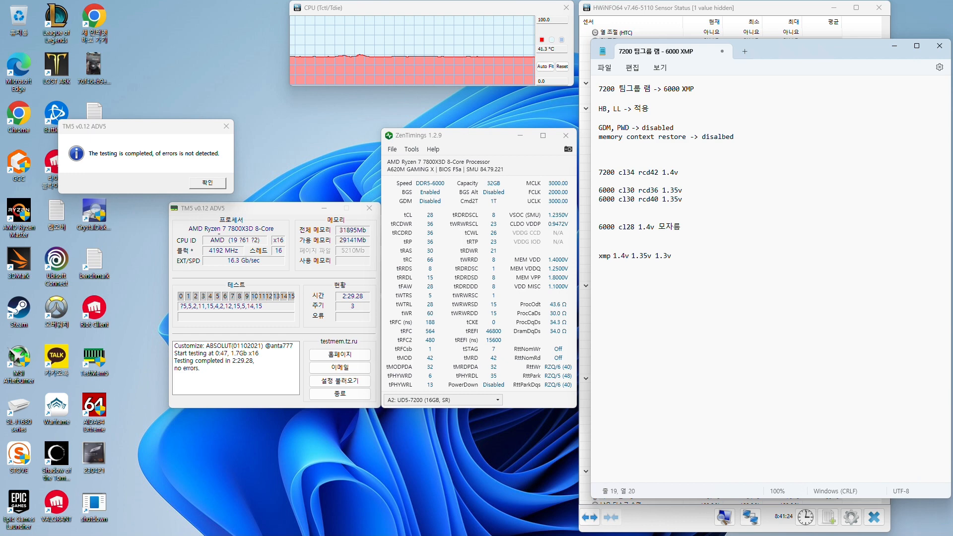
Highlight the xmp line and its 1.4 value, and move the TM5 completion message directly above the TM5 window
drag(746, 268, 599, 268)
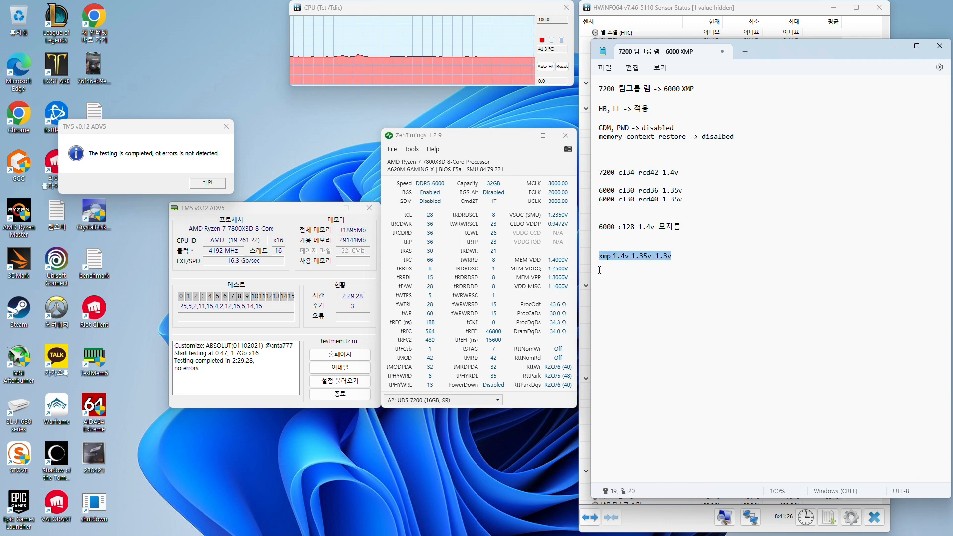
click(644, 270)
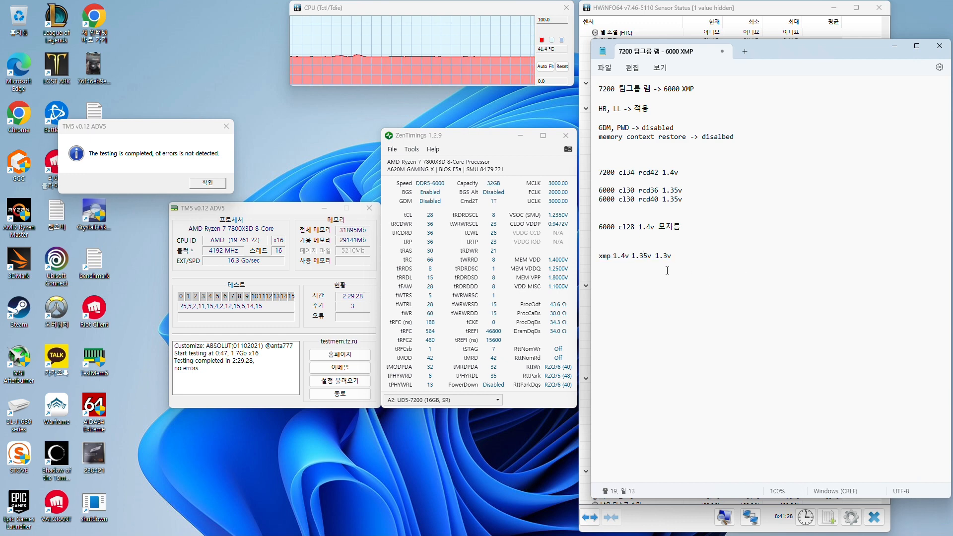
drag(627, 261, 613, 267)
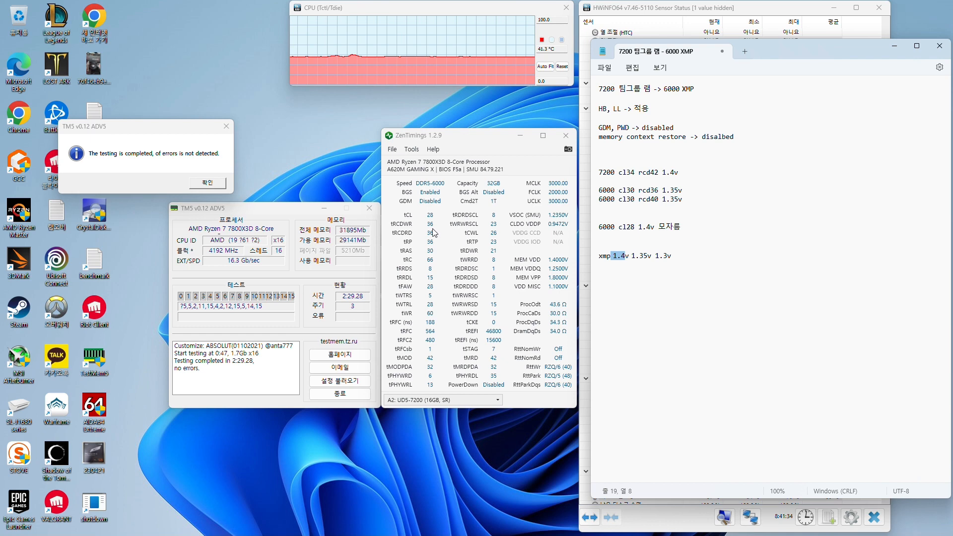
drag(129, 129, 275, 135)
click(815, 334)
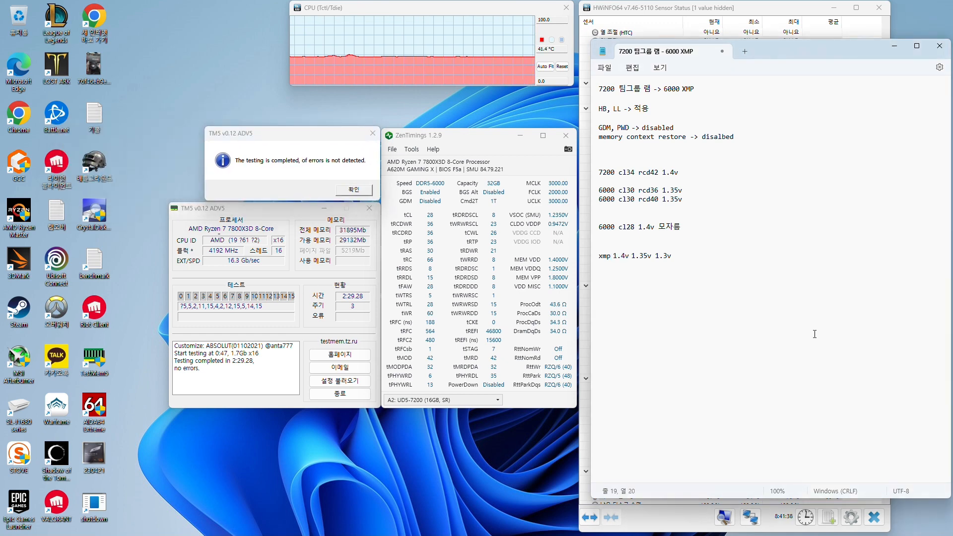
Replace "모자름" on the 6000 cl28 line with "공식으로는 모자르지만 수율이 넉넉하면 될 수도 있음"
key(Up)
key(Up)
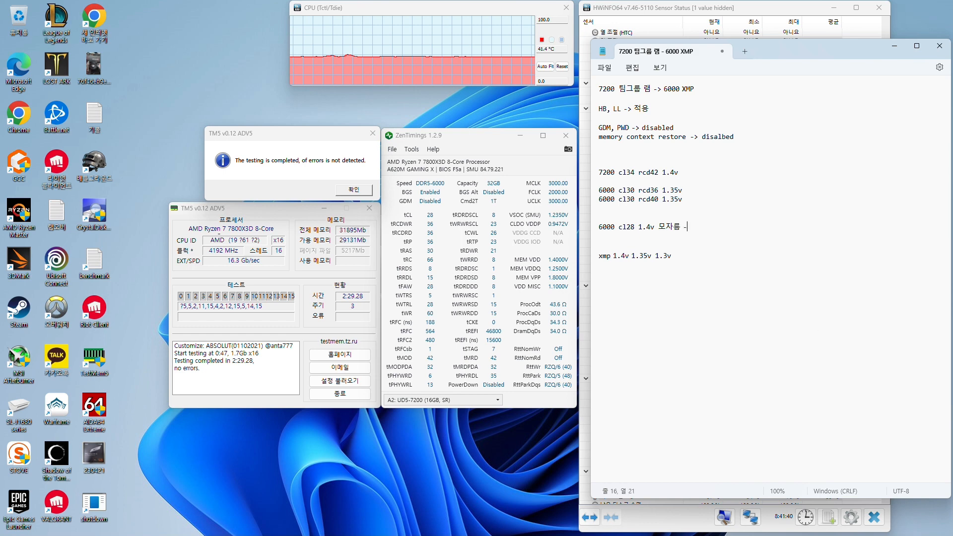
text(-)
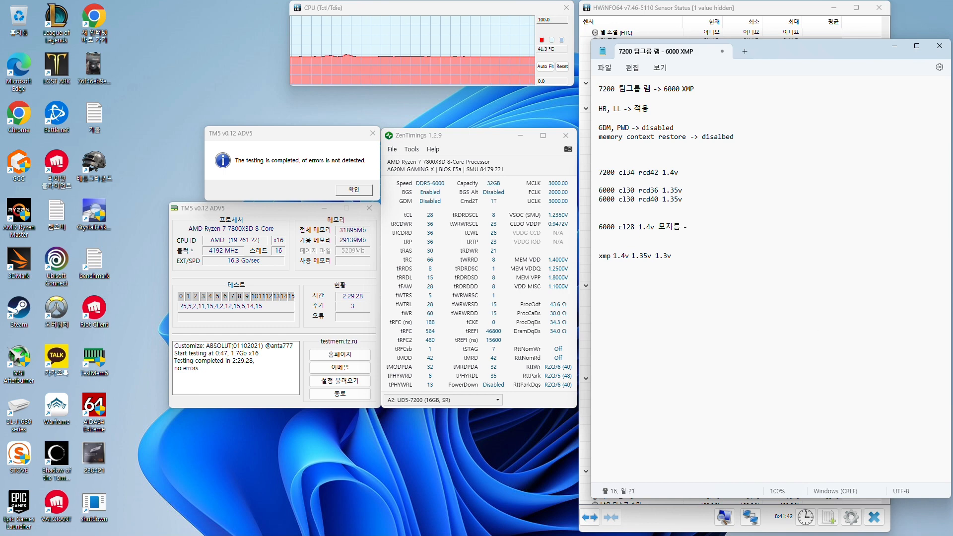
key(BackSpace)
key(BackSpace)
key(BackSpace)
key(BackSpace)
key(BackSpace)
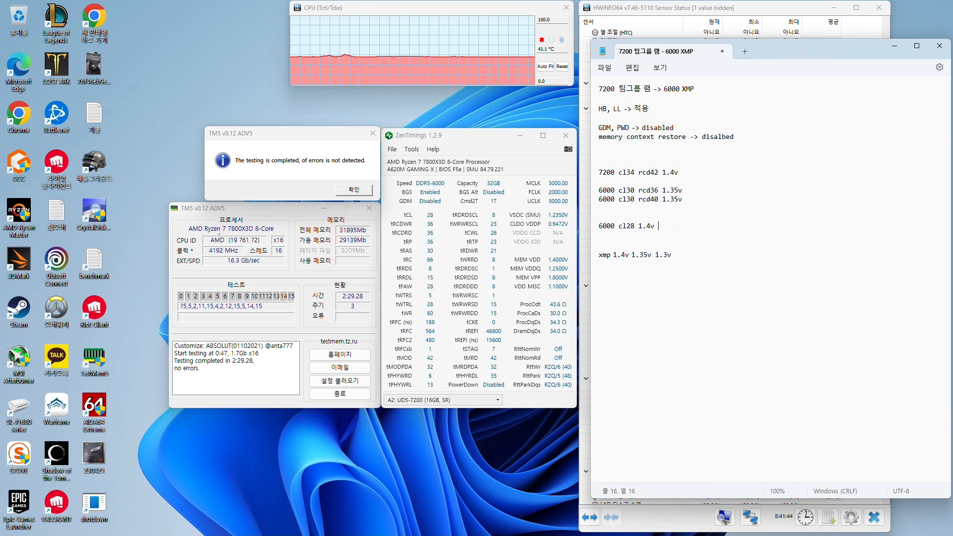
text(공식으로는 모자)
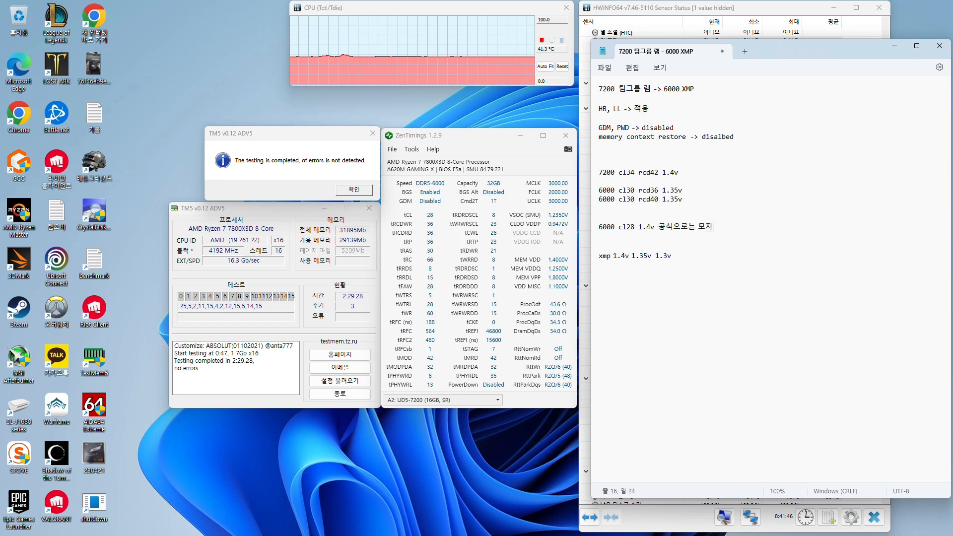
text(르지만 수율이)
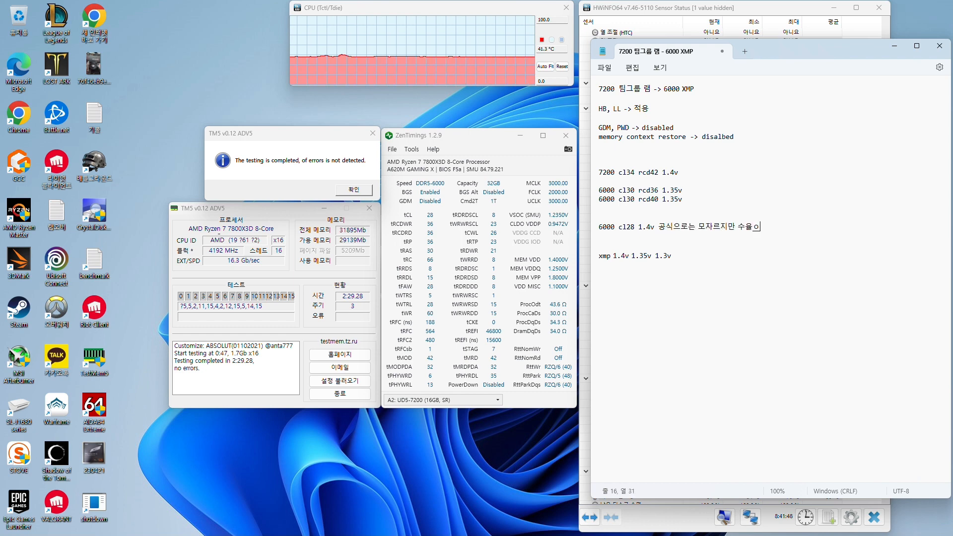
text( 넉넉하면 될 )
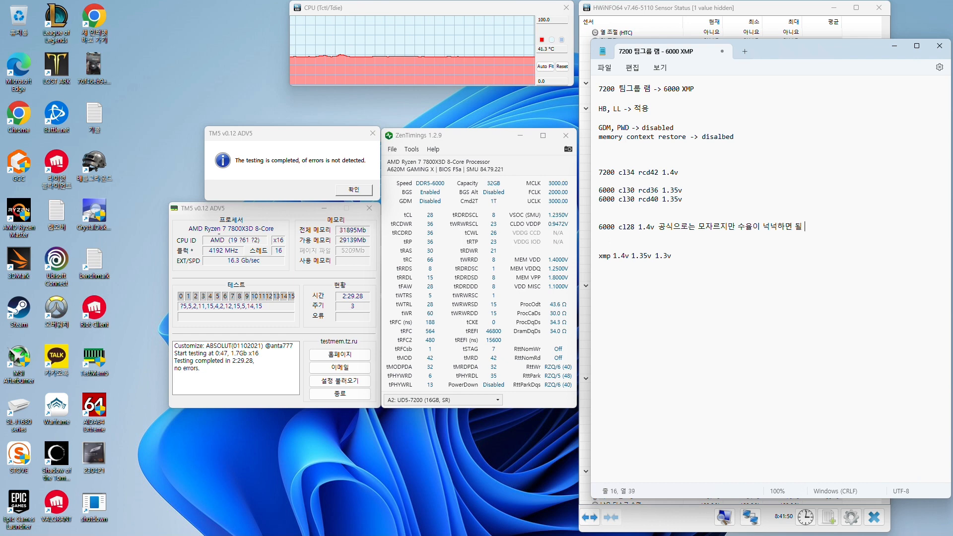
text(수도 있음)
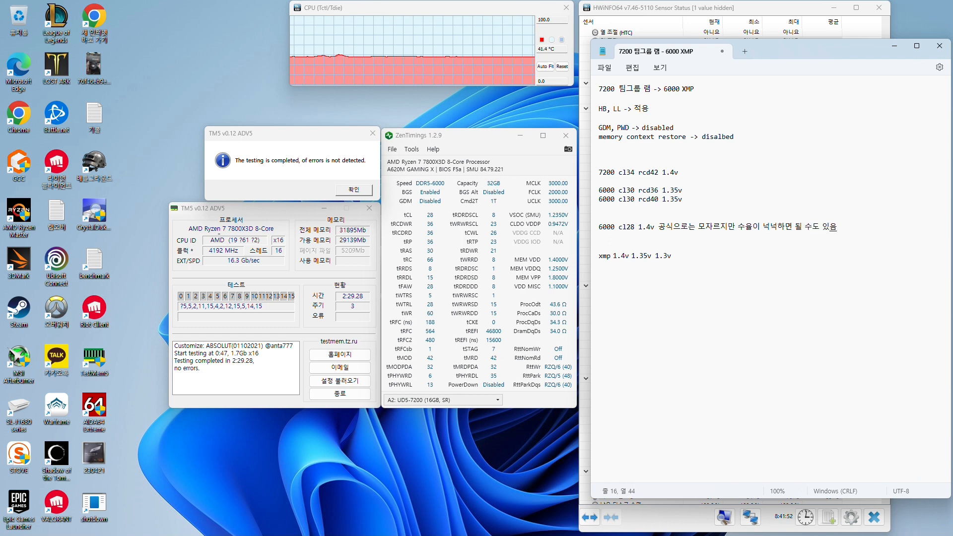
text( -)
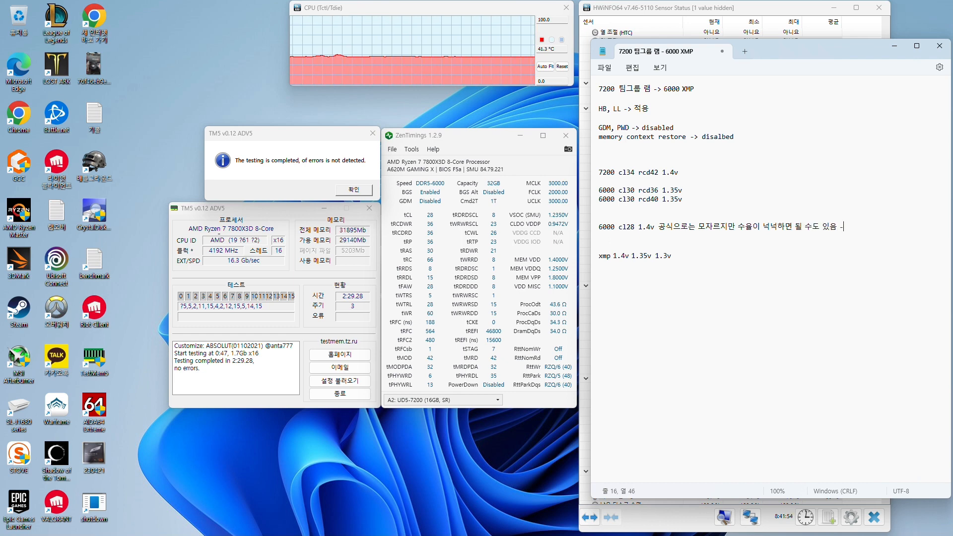
text(> 오버클럭)
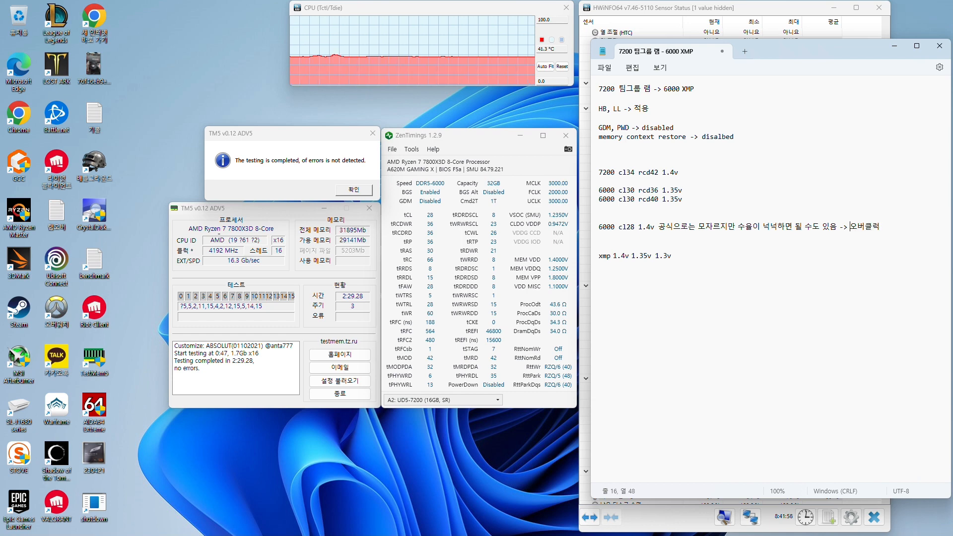
text(수동 )
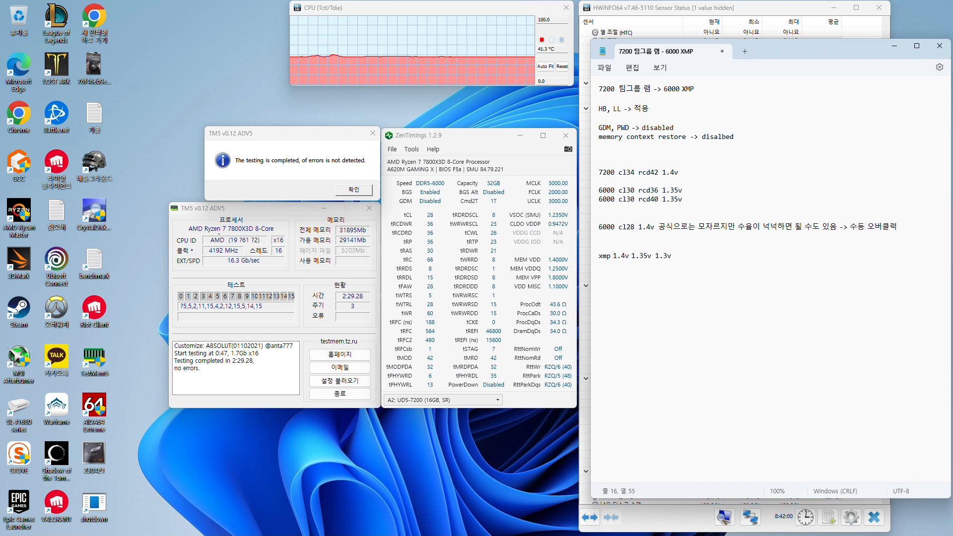
text( -> tm5)
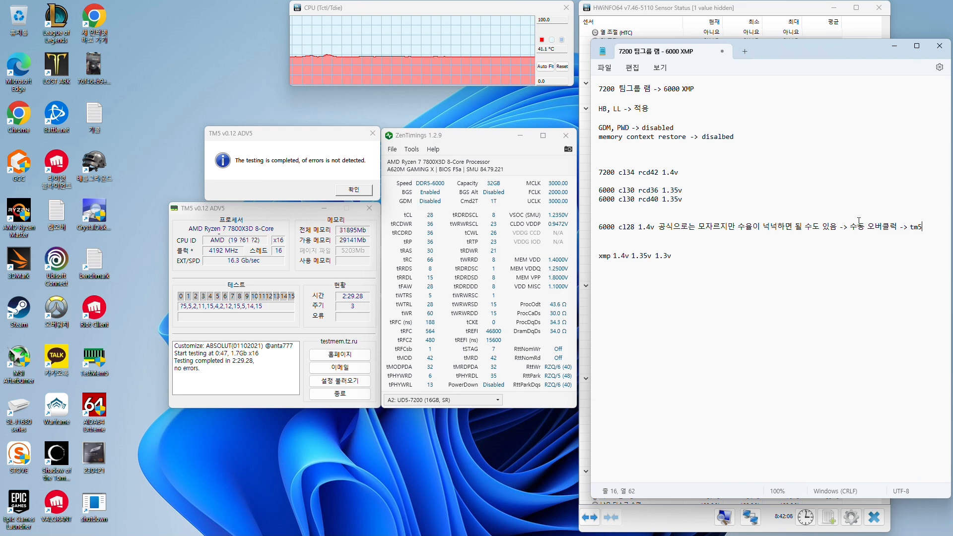
Add the line "6000 cl30 1.35v -> tm5" directly below the 6000 cl28 line
mouse_move(922, 227)
mouse_down()
mouse_move(803, 226)
mouse_move(930, 227)
mouse_up()
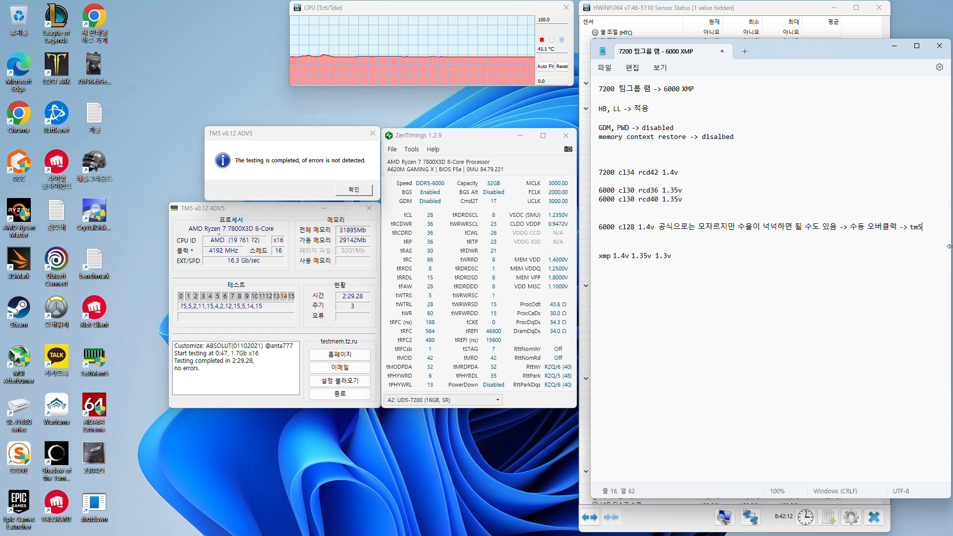
key(Return)
text(6000 c130 )
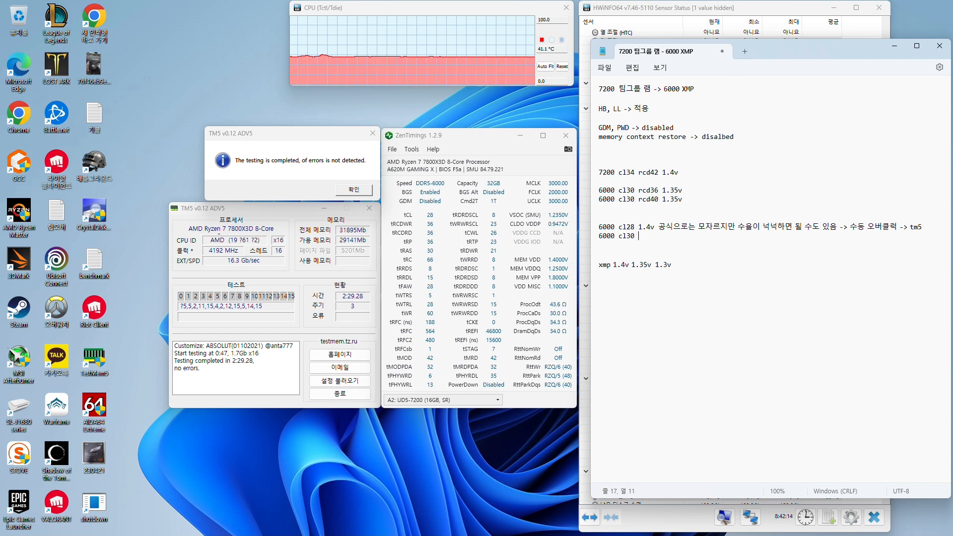
text(1.4v)
key(BackSpace)
key(BackSpace)
key(BackSpace)
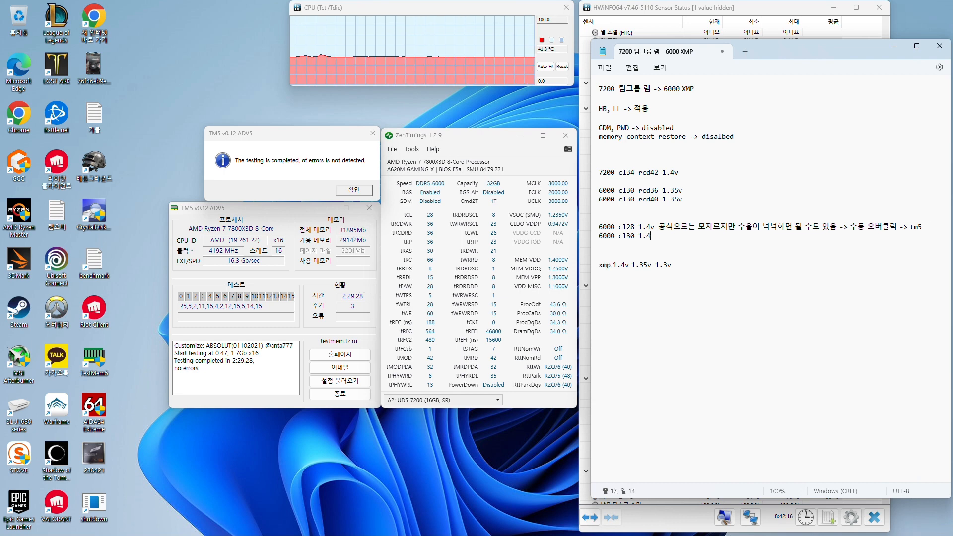
text(35v -)
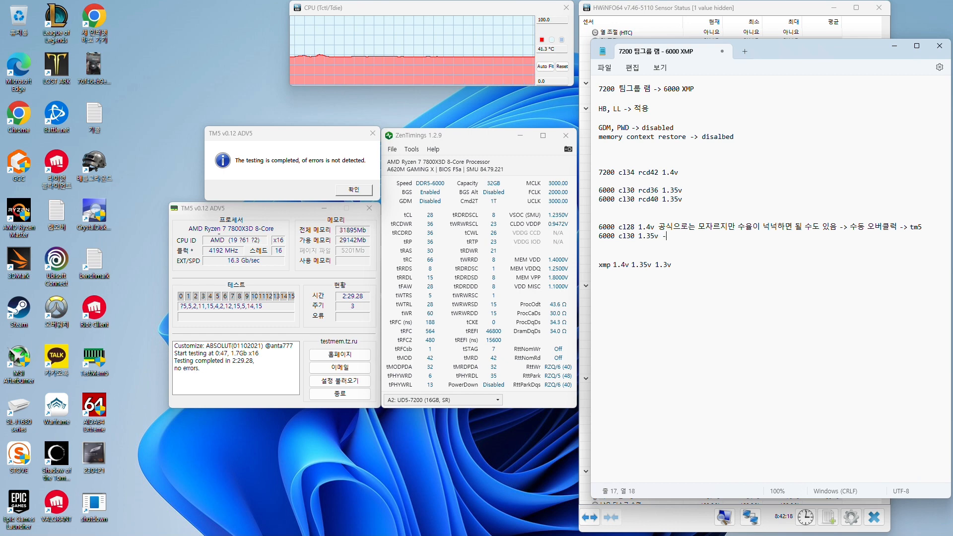
text(> tm5)
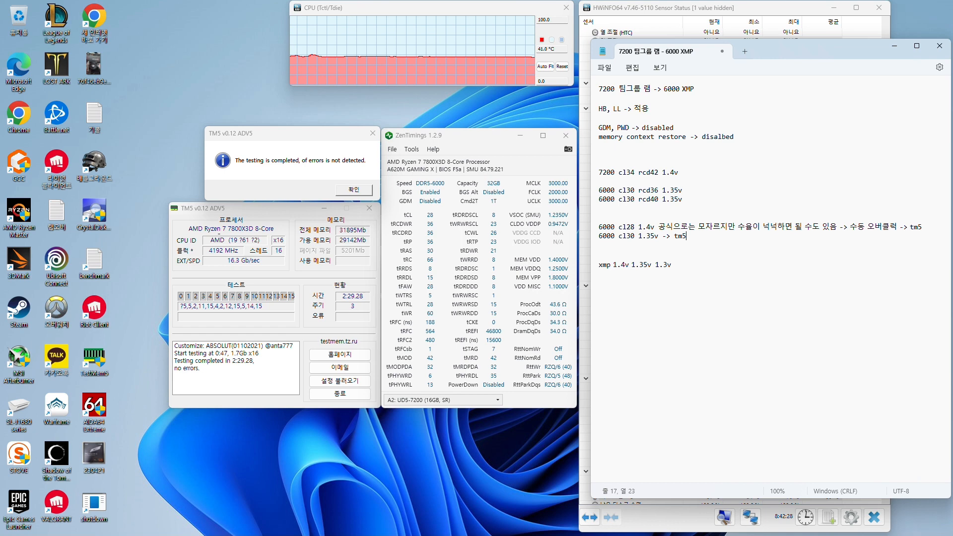
Add the remark "*인텔 -> amd (zen4) 전압 조금 더 먹음" below the 6000 cl30 line
key(Return)
text(*)
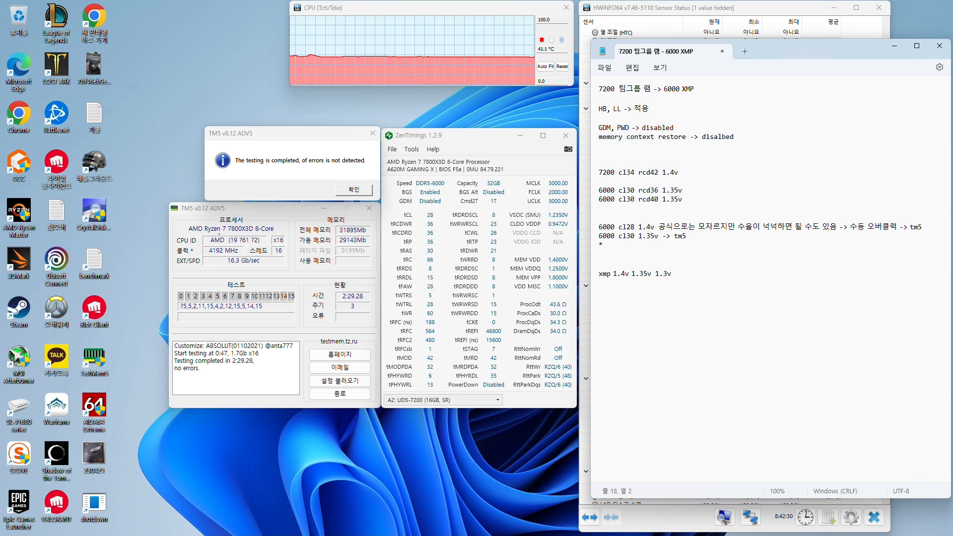
text(인텔 )
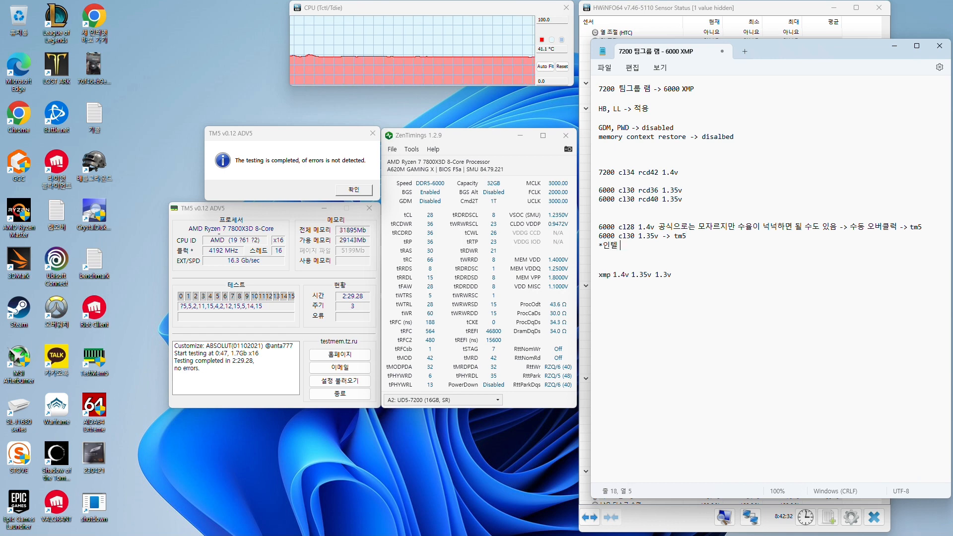
text(-> amd )
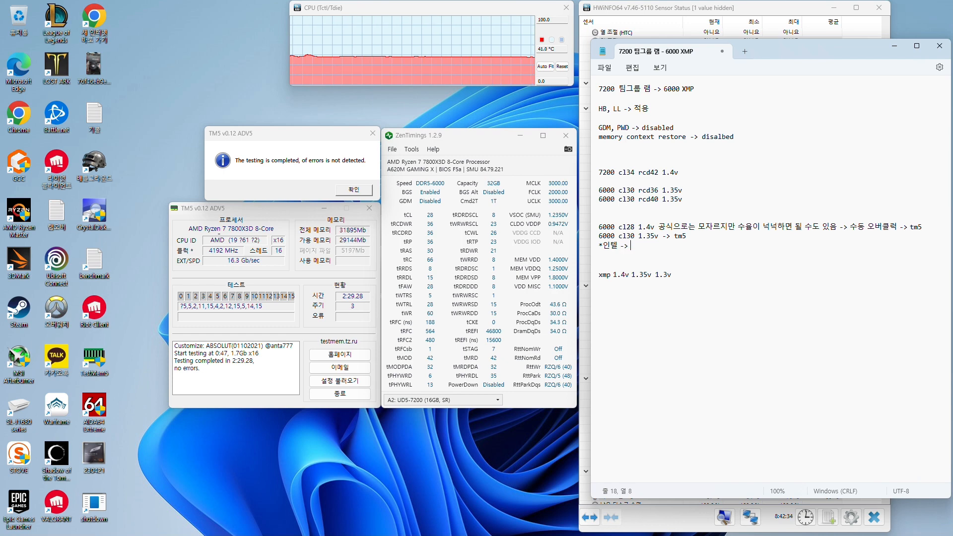
text((zen4))
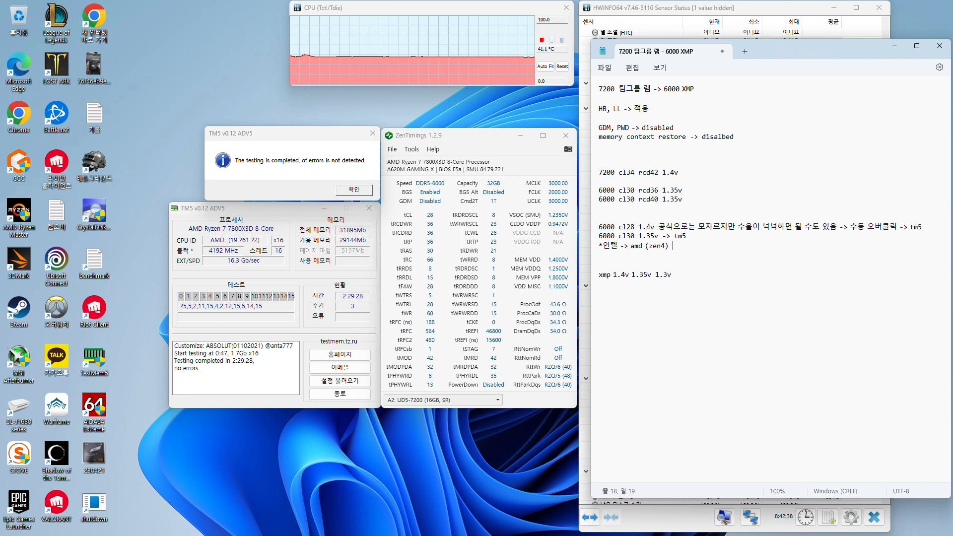
text( 전압 )
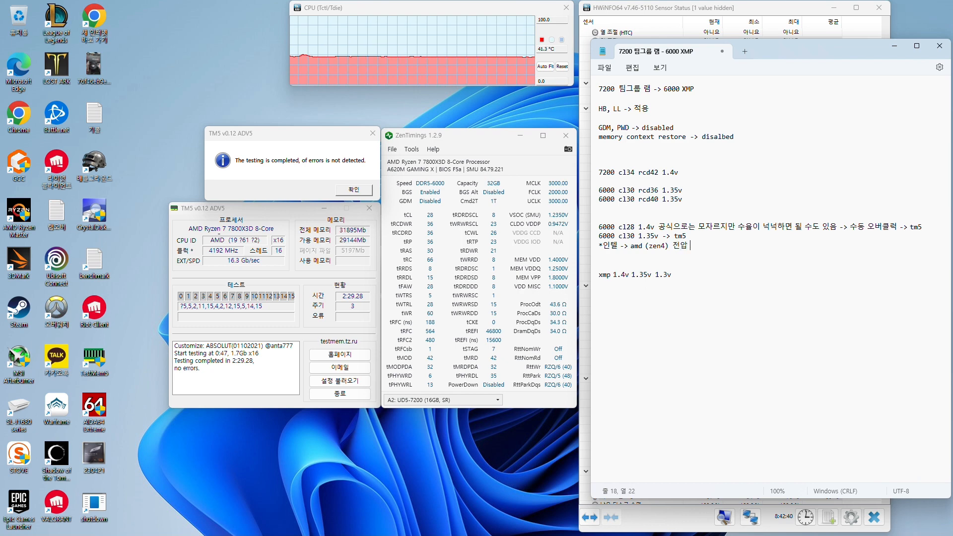
text(조금 더 먹음)
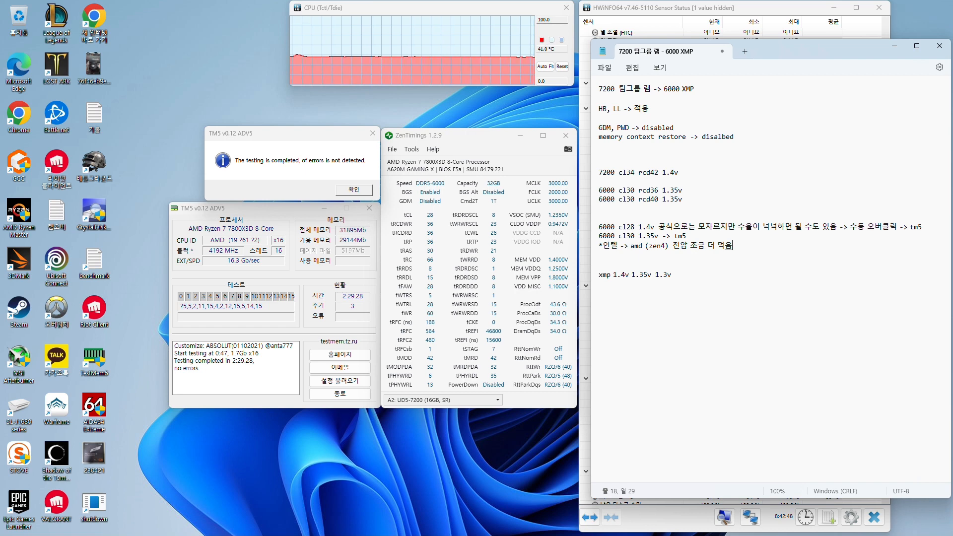
Change the wording after "amd (zen4)" in the Intel-to-AMD remark to "rcd 조금 더 먹음"
key(BackSpace)
key(BackSpace)
key(BackSpace)
key(BackSpace)
key(BackSpace)
key(BackSpace)
key(BackSpace)
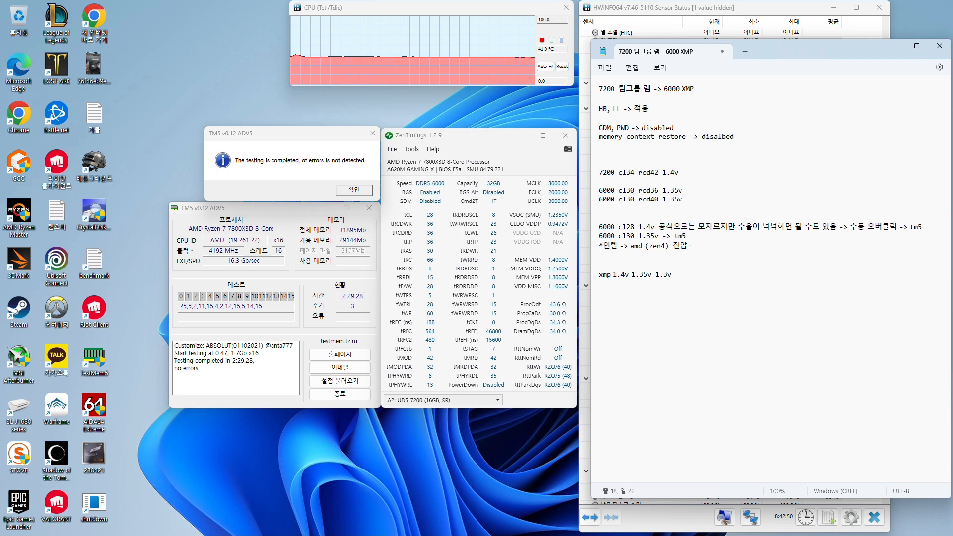
key(BackSpace)
key(BackSpace)
text(rcd)
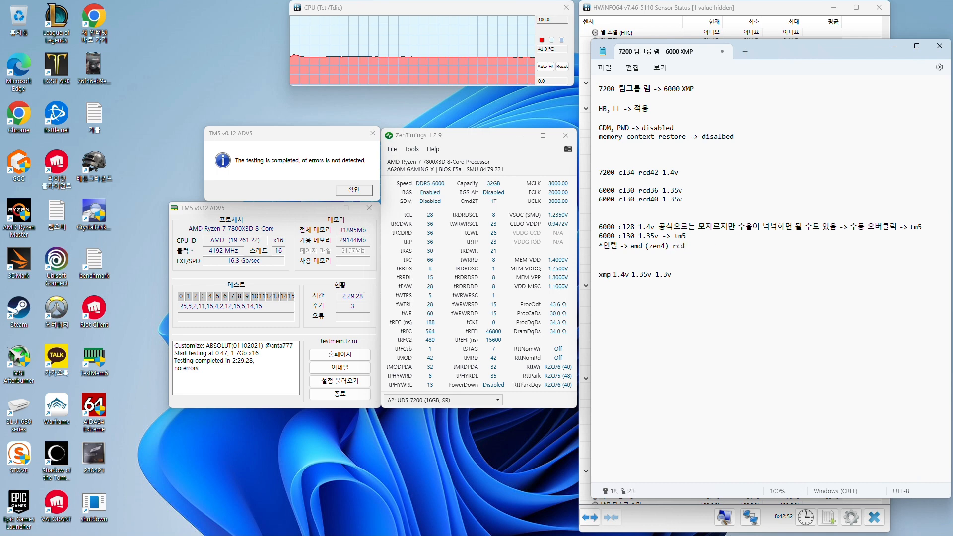
text( 조금 더 먹음)
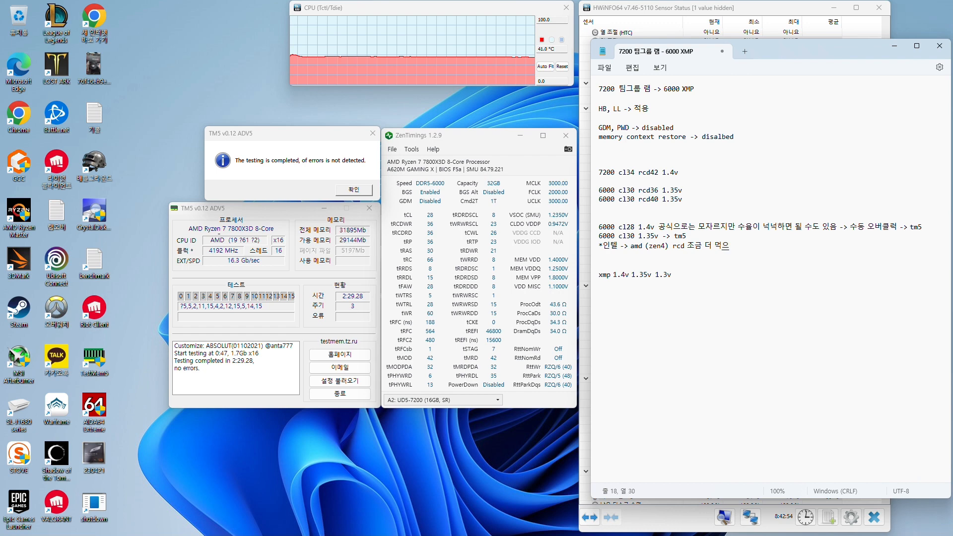
text(ㅁ)
text(, cl 도 )
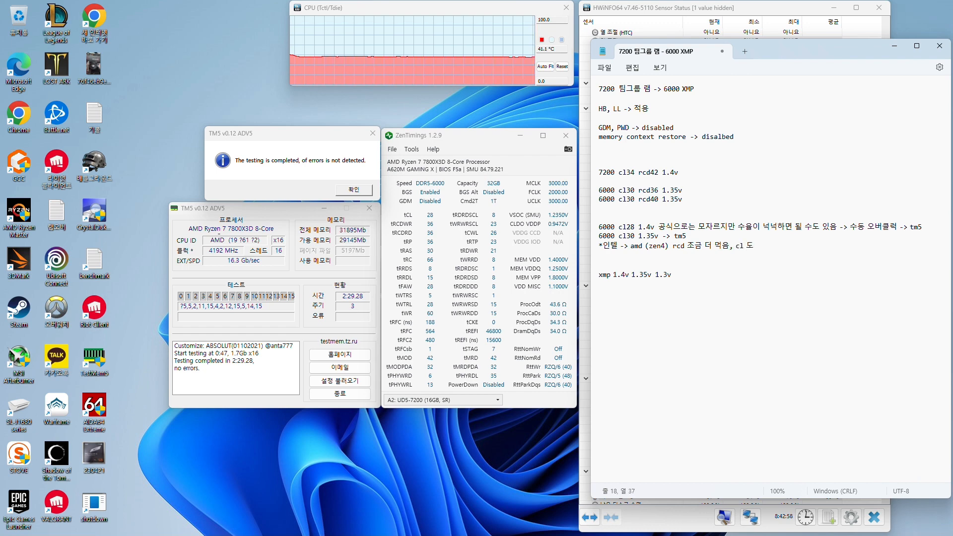
text(살짝 조금 )
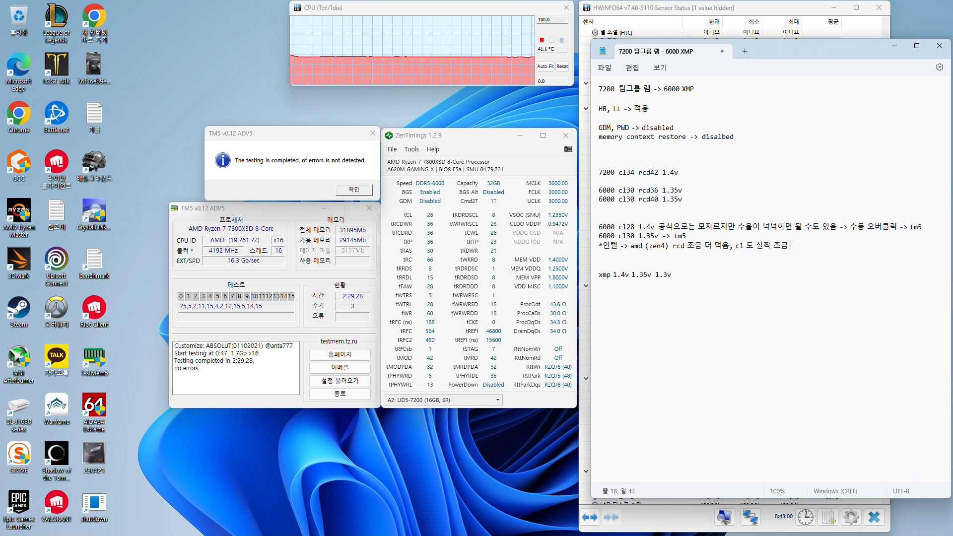
text(더 먹음)
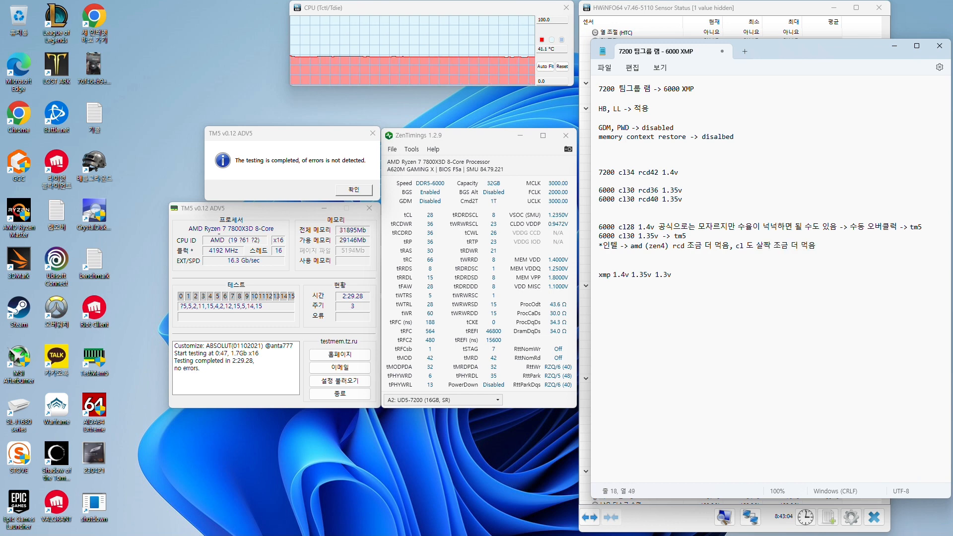
text( expo)
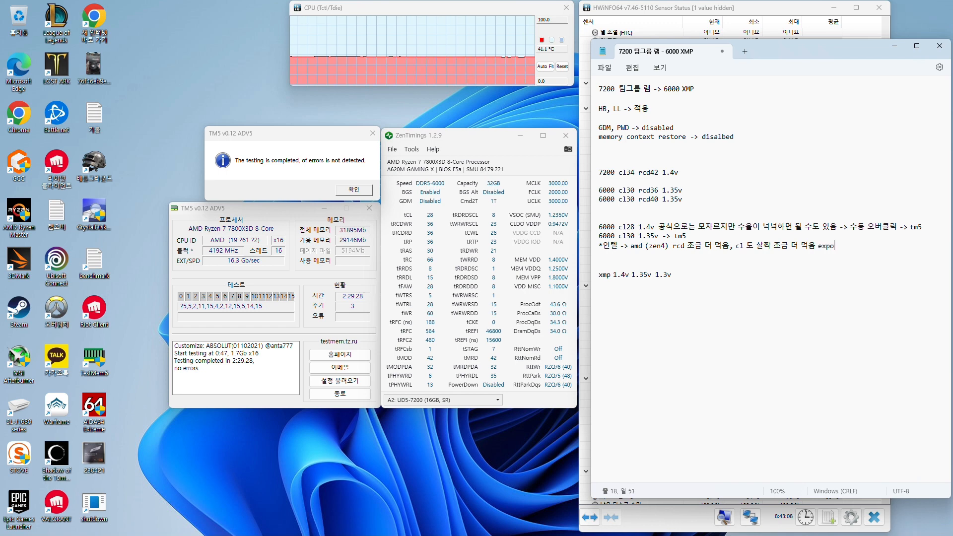
Review the Intel-to-AMD remark together with the 6000 cl30 1.35v and 6000 cl28 1.4v lines above it
key(Left)
key(Left)
key(Home)
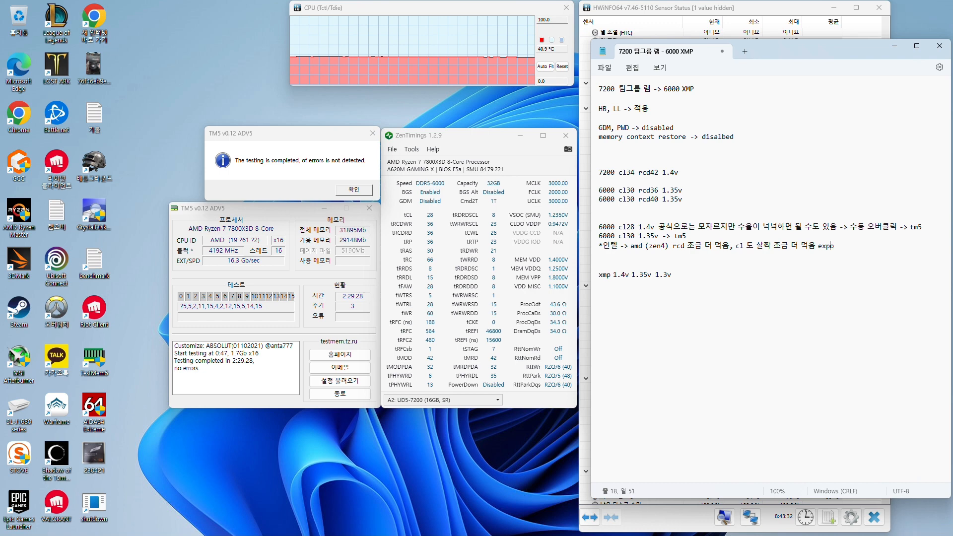
click(782, 245)
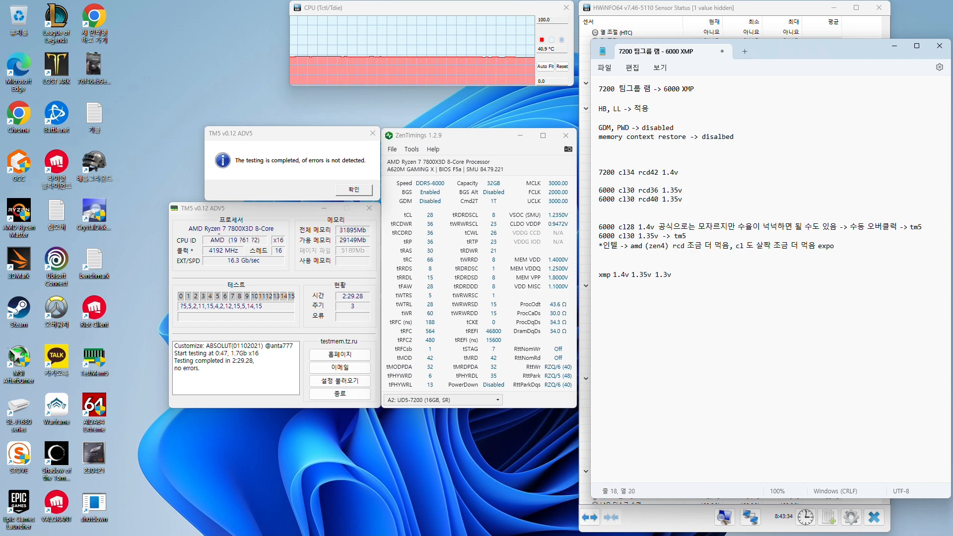
key(End)
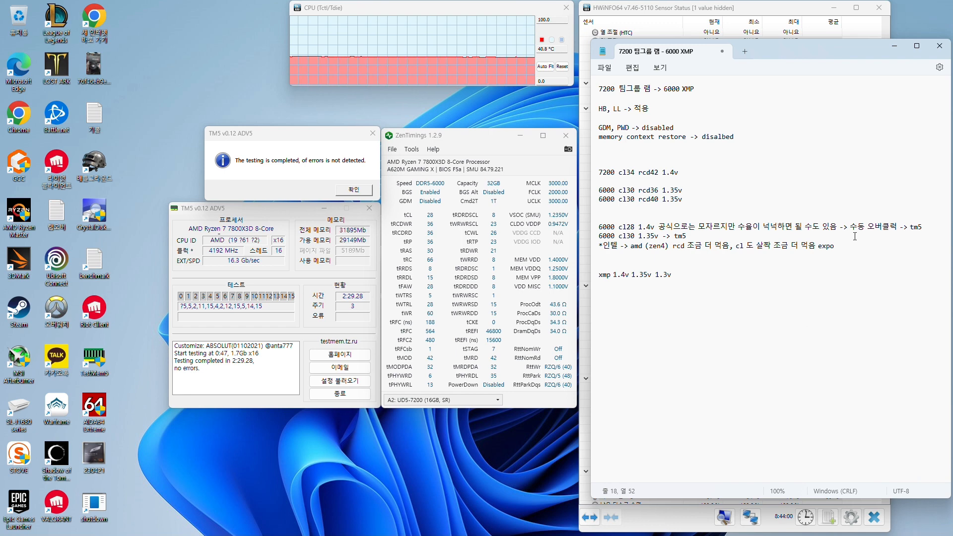
click(723, 252)
drag(544, 251, 595, 248)
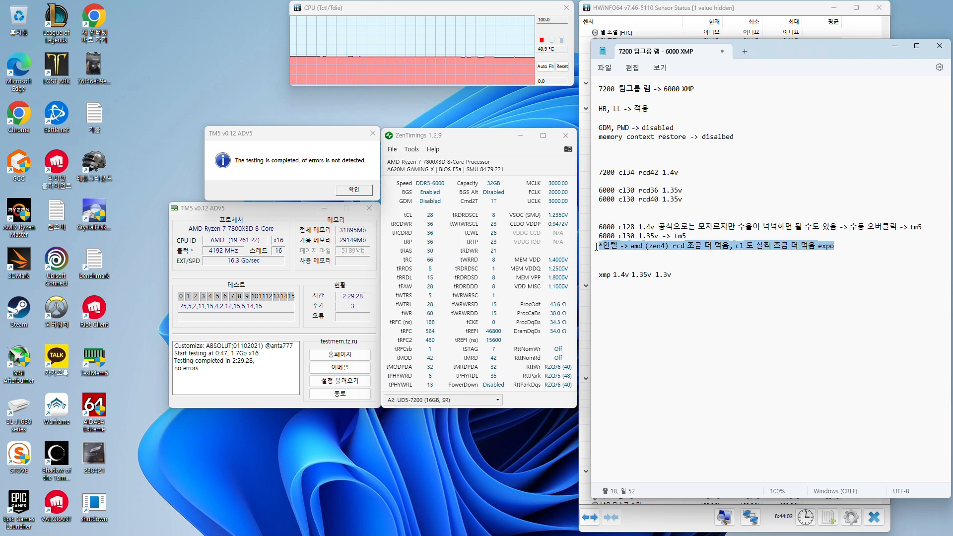
click(668, 246)
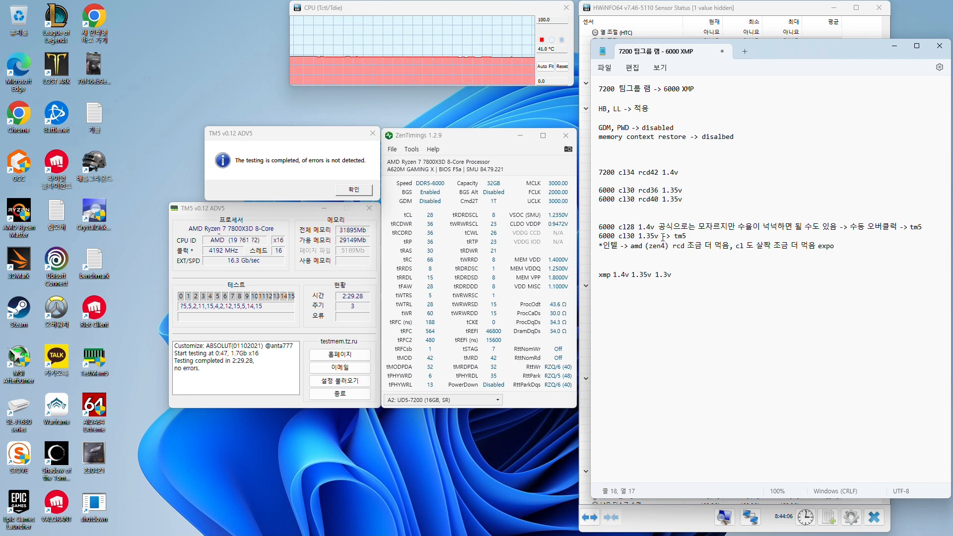
drag(663, 237, 600, 238)
click(689, 238)
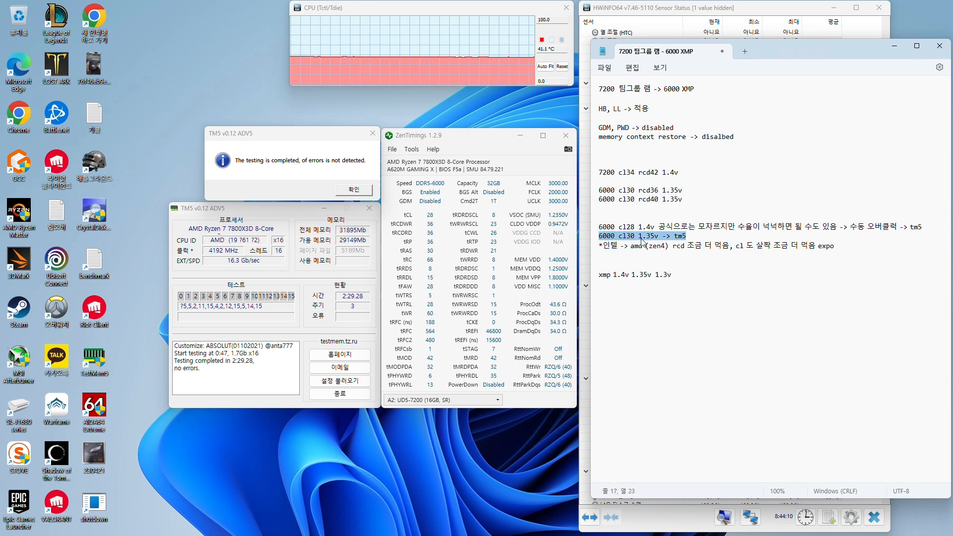
click(701, 236)
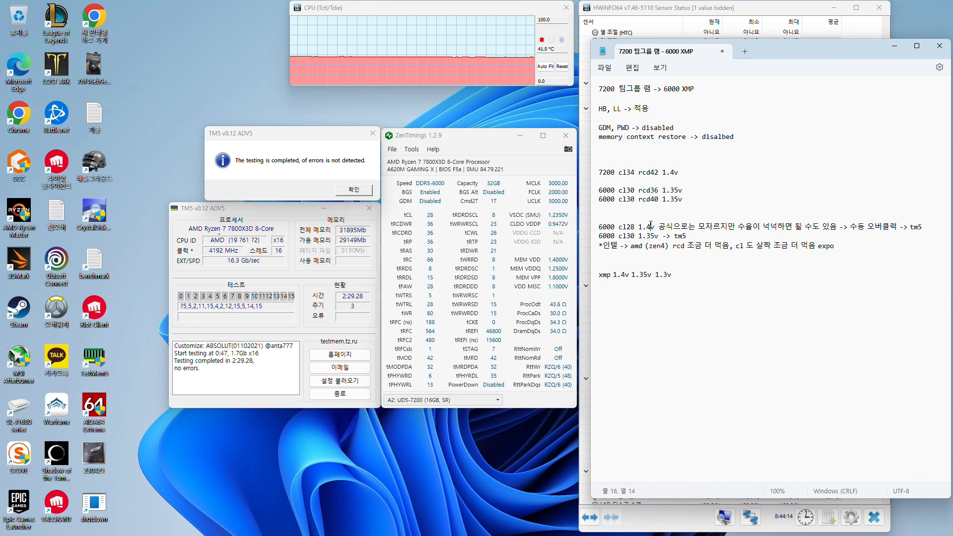
click(626, 227)
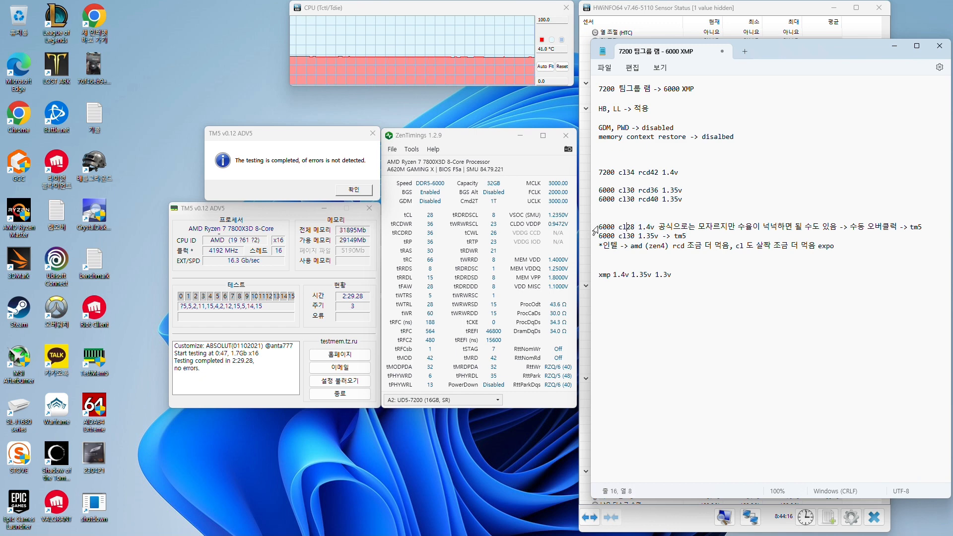
drag(599, 228, 656, 228)
click(663, 245)
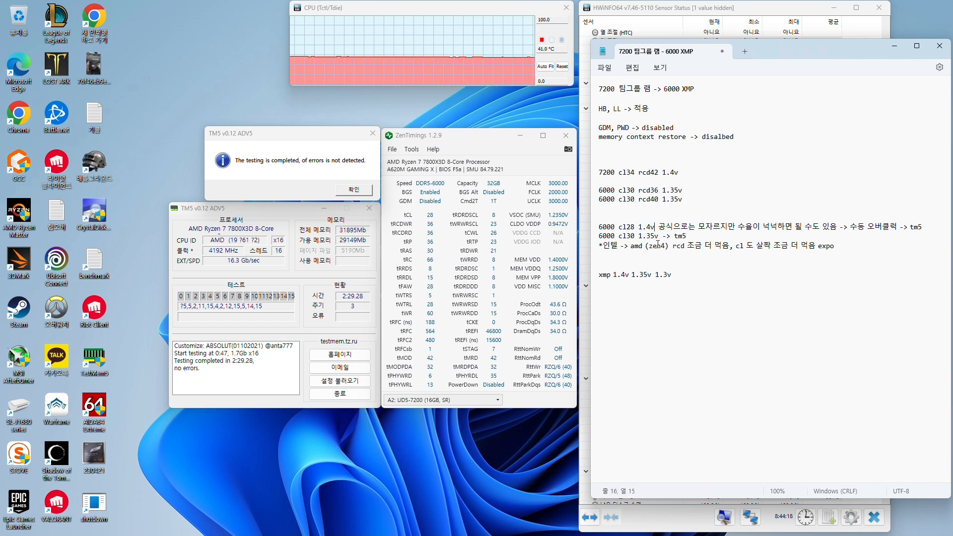
Add the line "6000 cl28 1.43v" directly below the Intel-to-AMD remark
key(End)
key(Return)
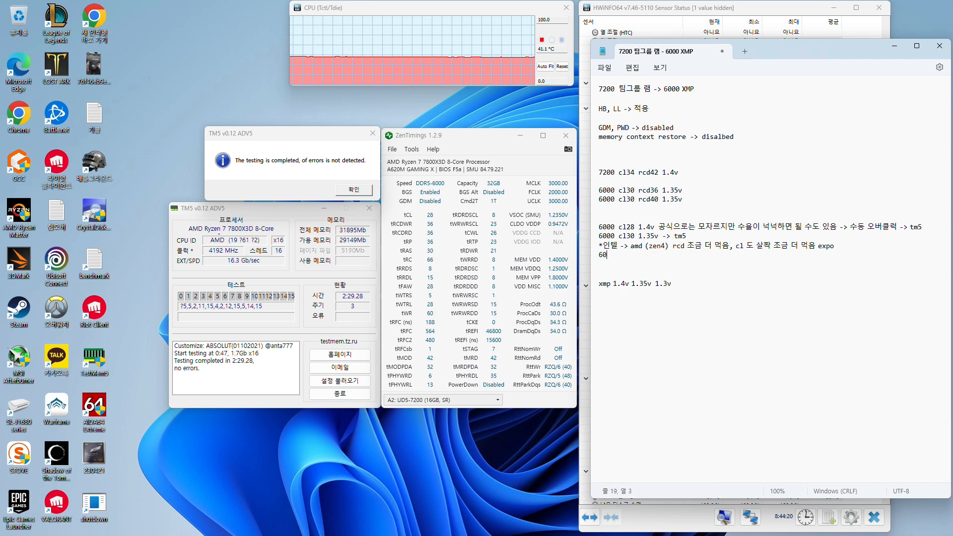
text(6000 ㅊ)
key(BackSpace)
key(Hangul)
text(cl2)
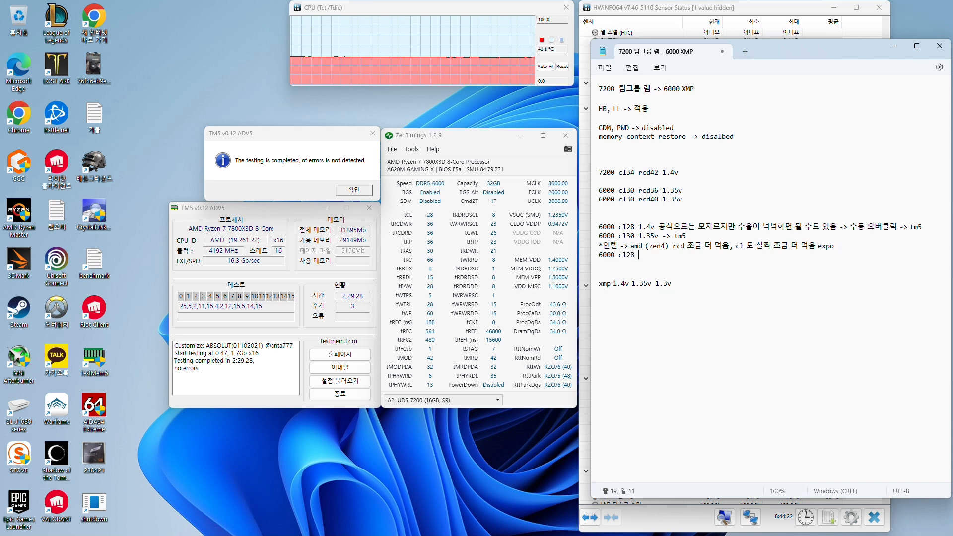
text(8 1.43v)
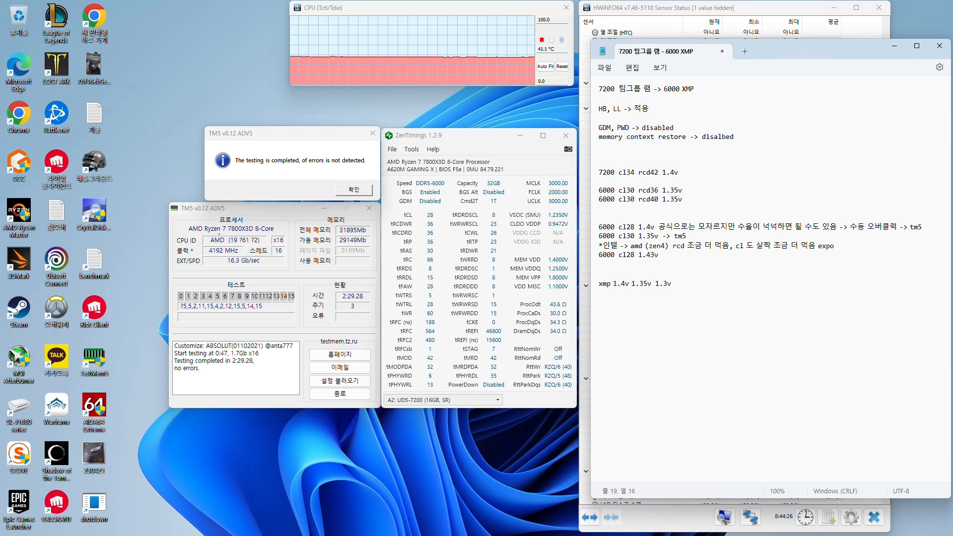
Append "-> 수동" to the end of the 6000 cl28 1.43v line
drag(673, 259, 638, 255)
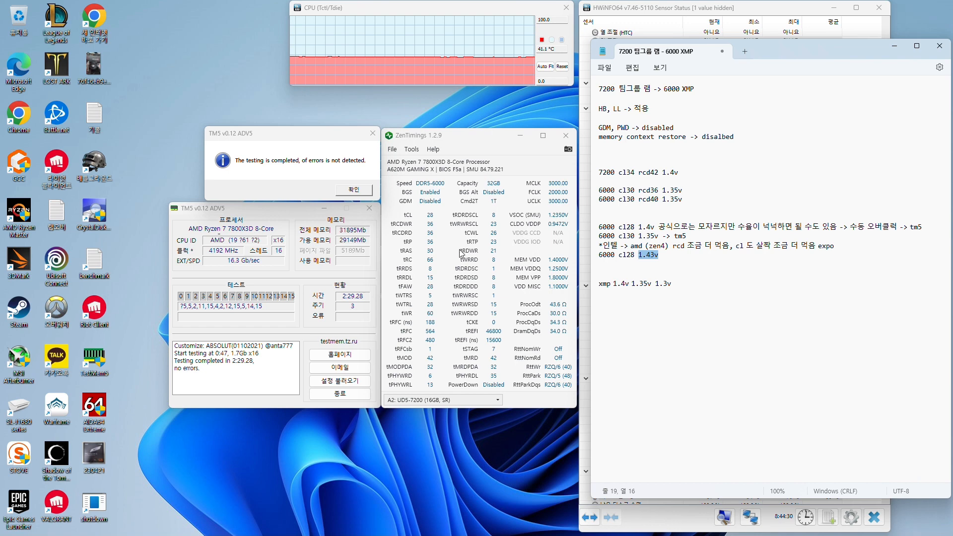
drag(664, 231, 679, 253)
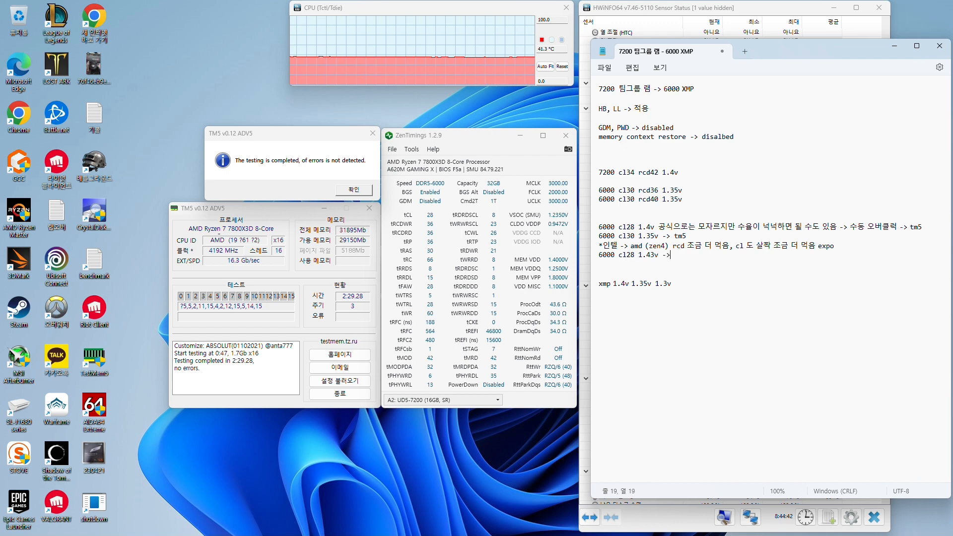
text(손이 갬)
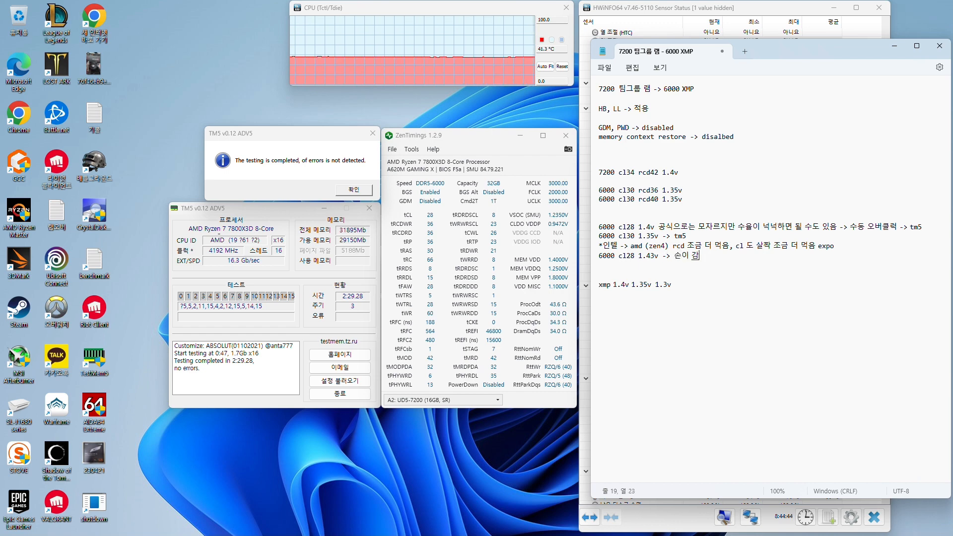
key(Left)
key(Left)
text(수동)
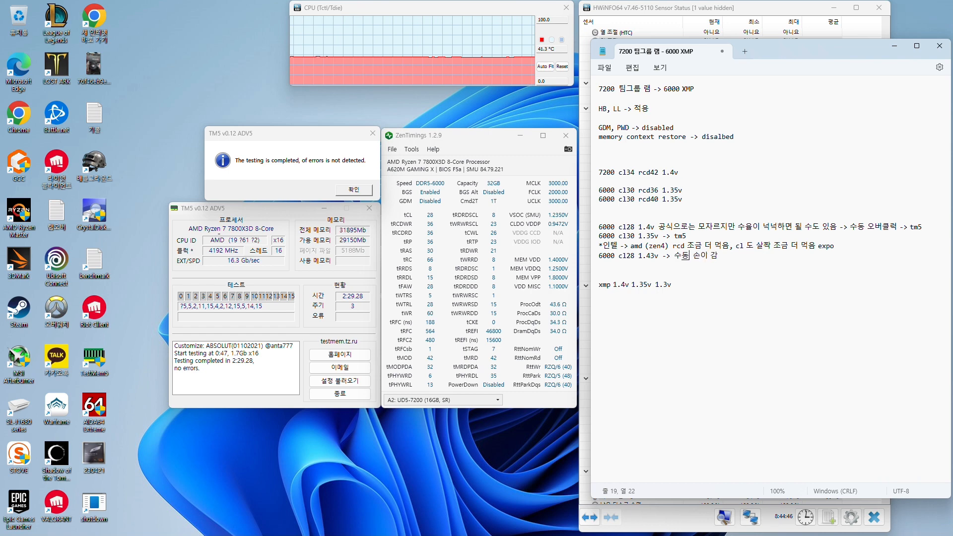
key(shift+End)
key(Delete)
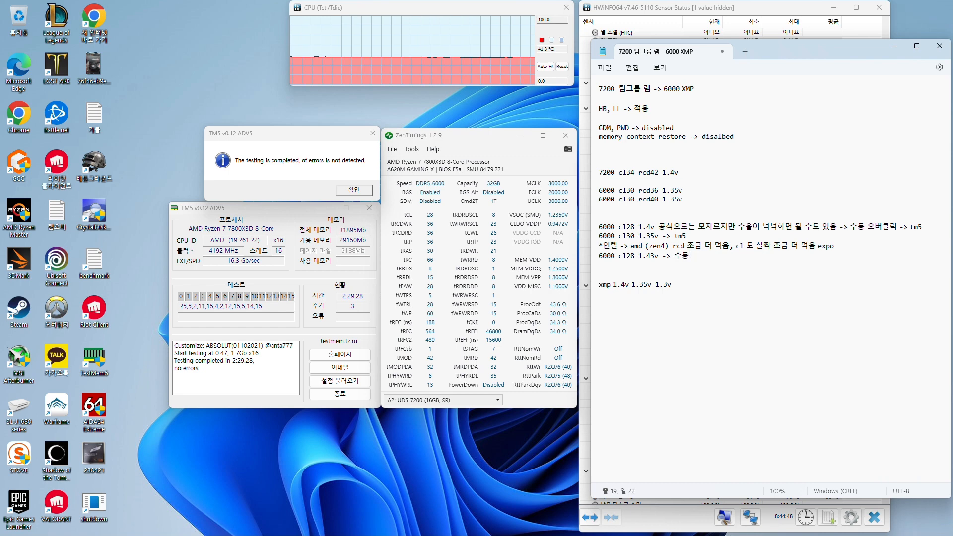
Review the 6000 cl28 and cl30 notes, and compare the rcd36 and rcd40 entries of the two 6000 cl30 kits
key(shift+Up)
key(shift+Up)
key(shift+Up)
key(shift+Home)
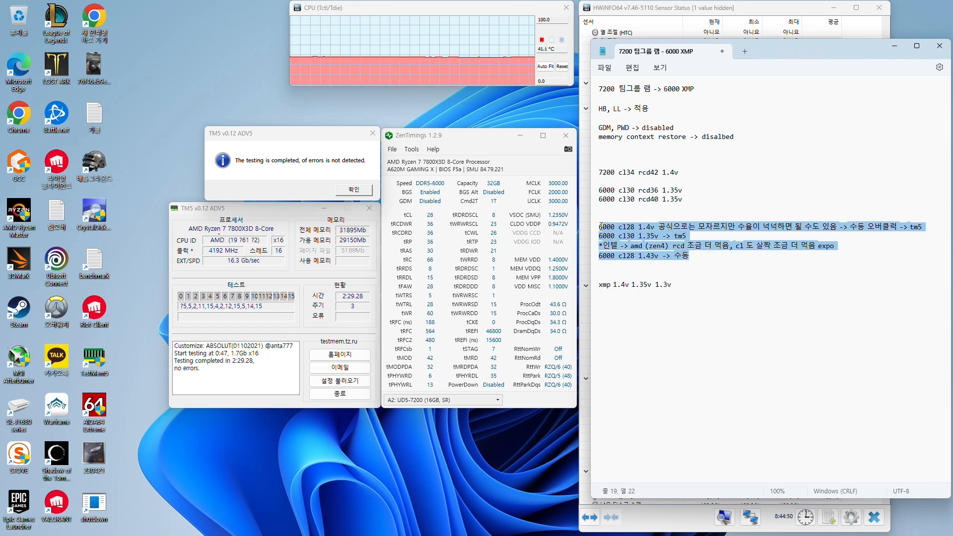
click(708, 270)
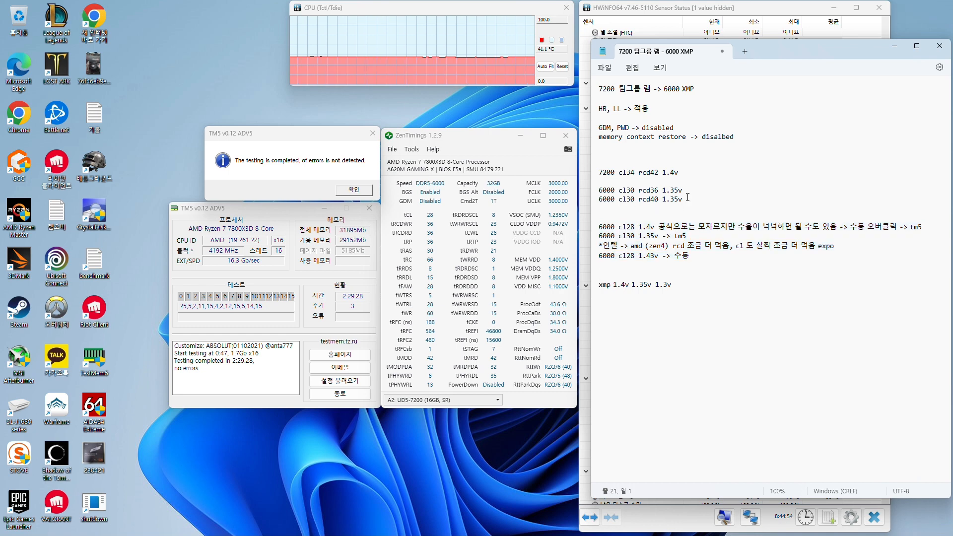
double_click(653, 189)
double_click(654, 199)
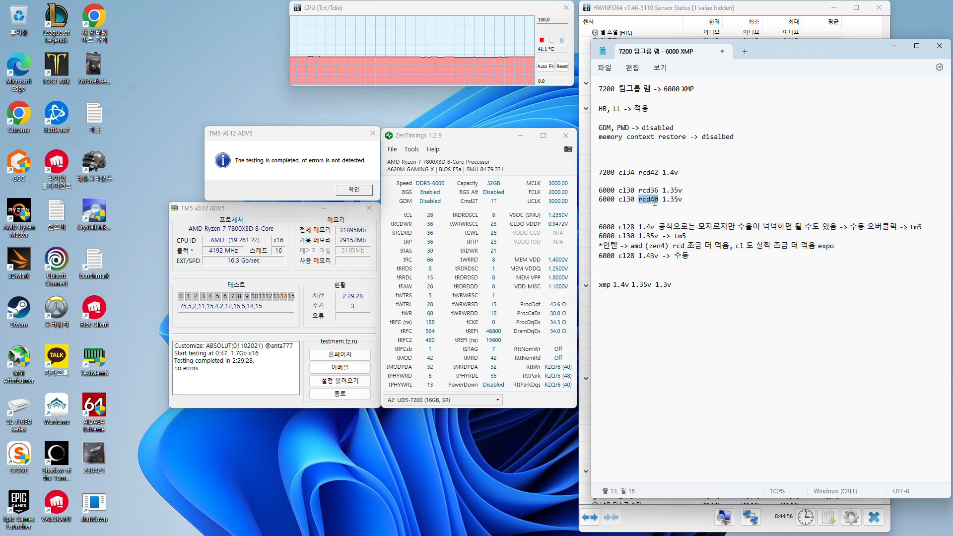
click(652, 190)
double_click(652, 190)
double_click(653, 199)
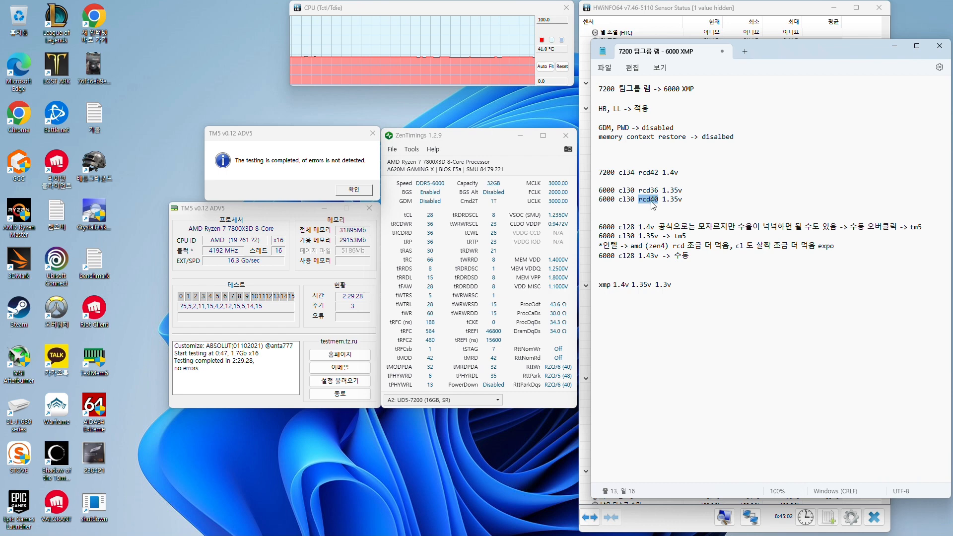
click(696, 332)
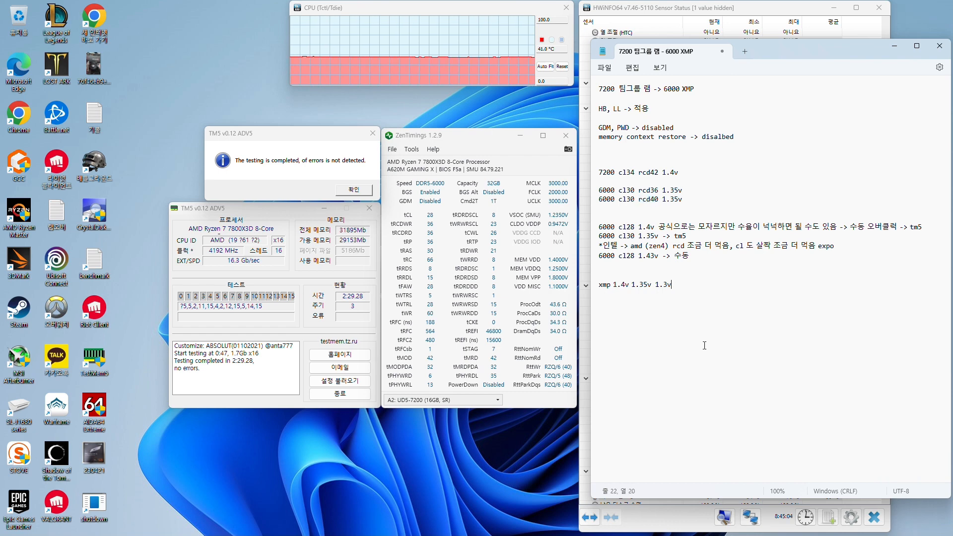
Review the ZenTimings readings alongside the notes on HB, LL, GDM, PWD and memory context restore
click(533, 262)
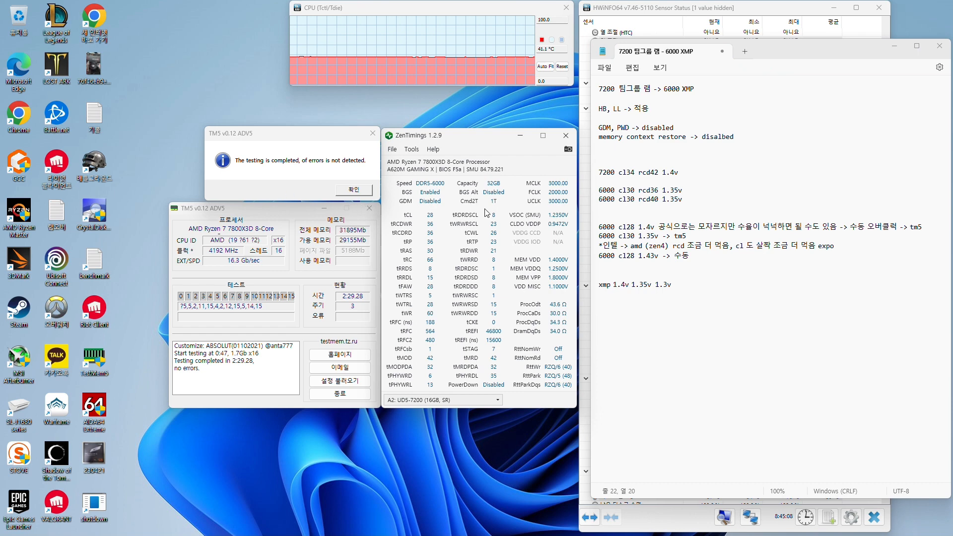
drag(654, 107, 595, 113)
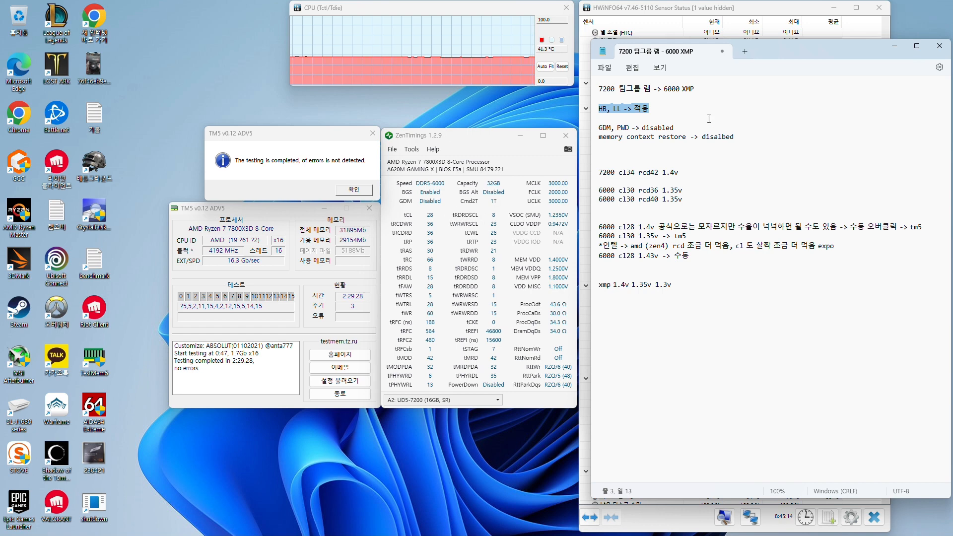
drag(694, 137, 594, 128)
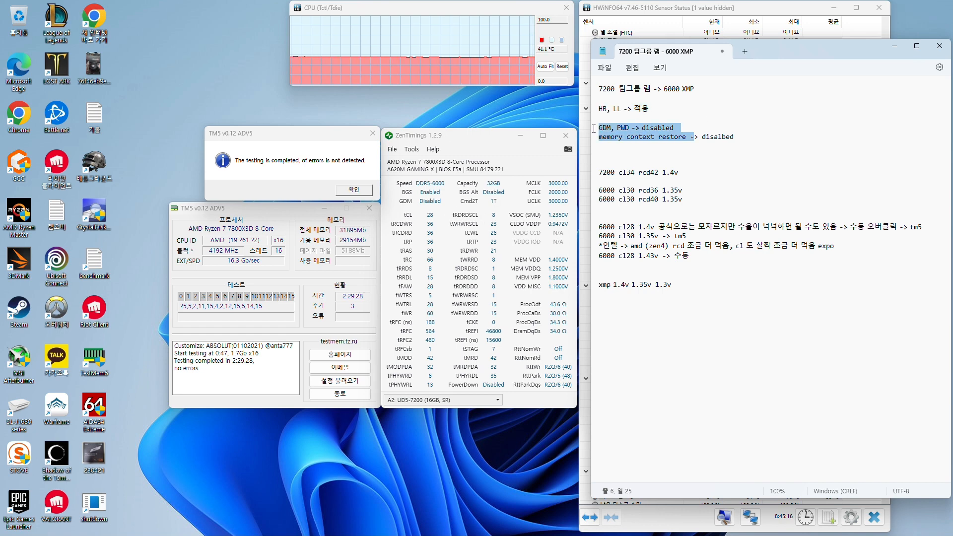
click(660, 141)
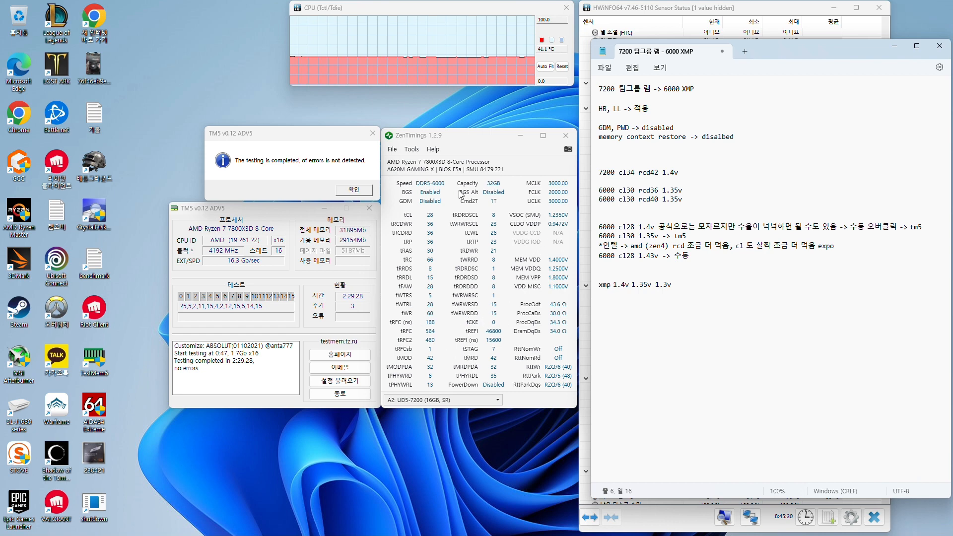
mouse_move(545, 534)
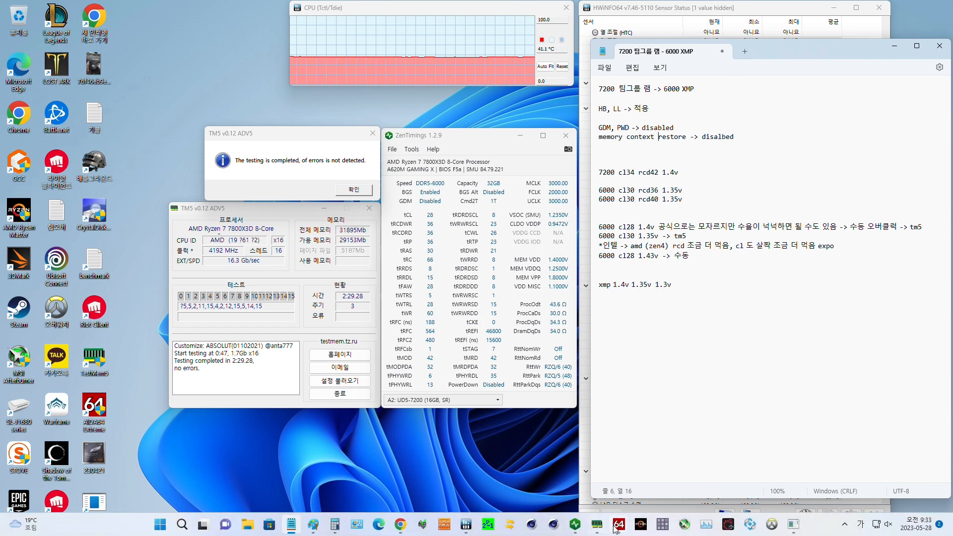
mouse_move(616, 530)
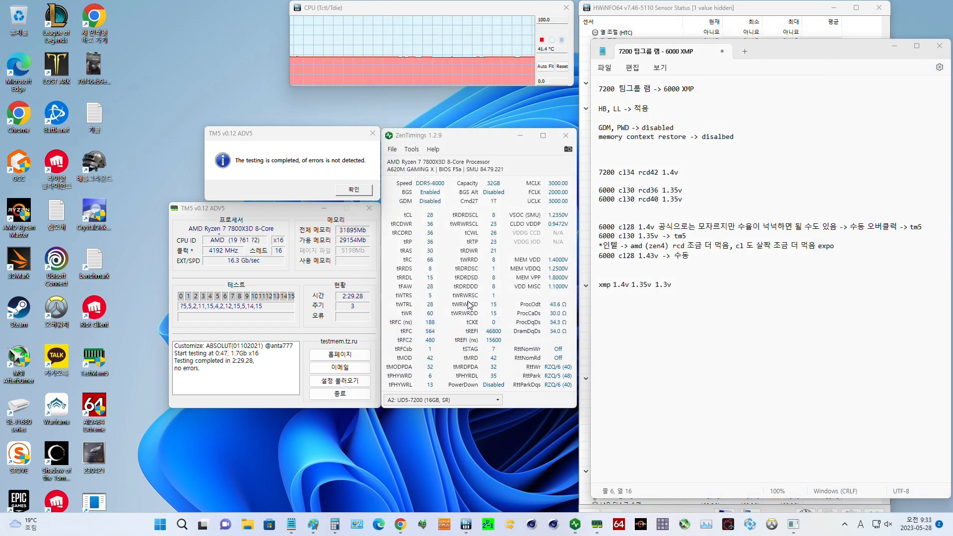
Switch to the GIGABYTE BIOS and review the XMP/EXPO profile, Low Latency Support and High Bandwidth Support settings
double_click(106, 501)
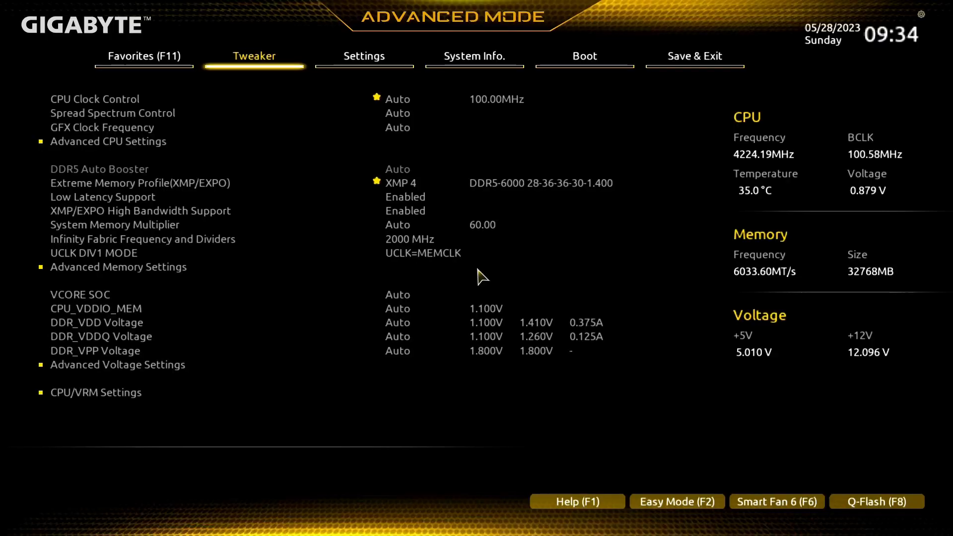
key(Down)
key(Down)
key(Down)
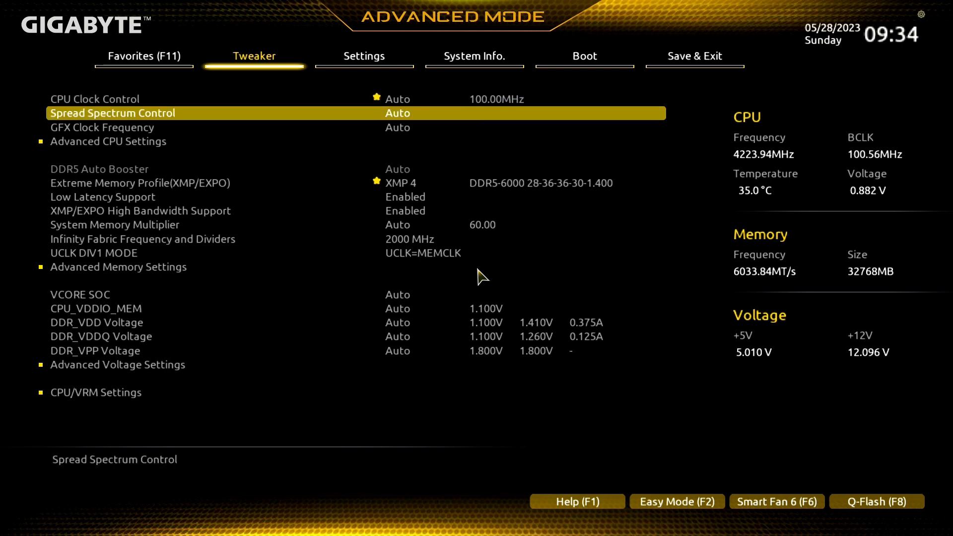
key(Down)
key(Down)
key(Down)
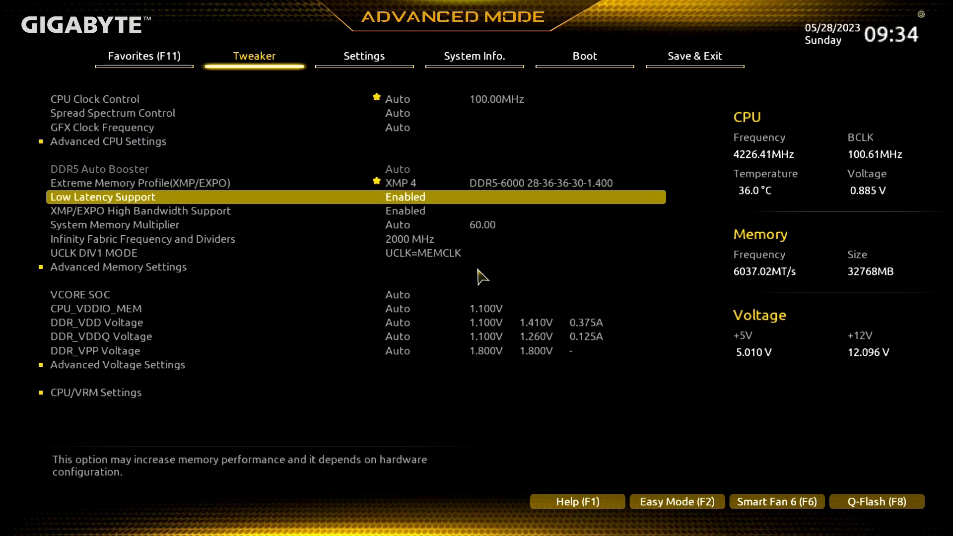
key(Up)
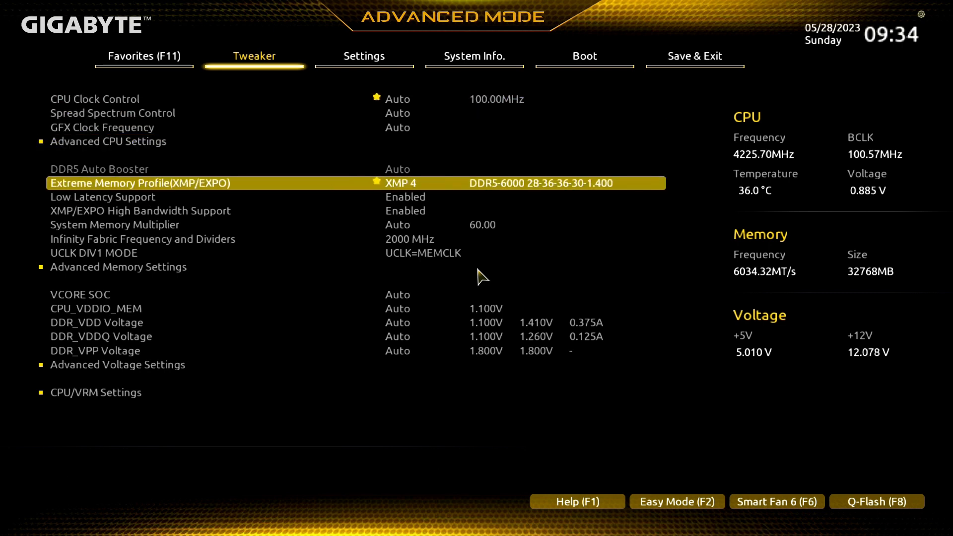
key(Down)
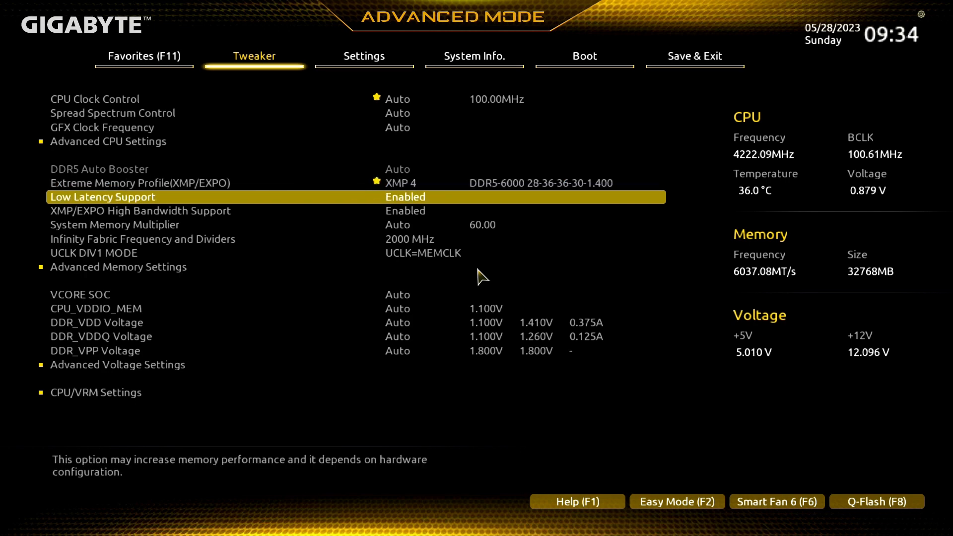
key(Down)
key(Up)
key(Down)
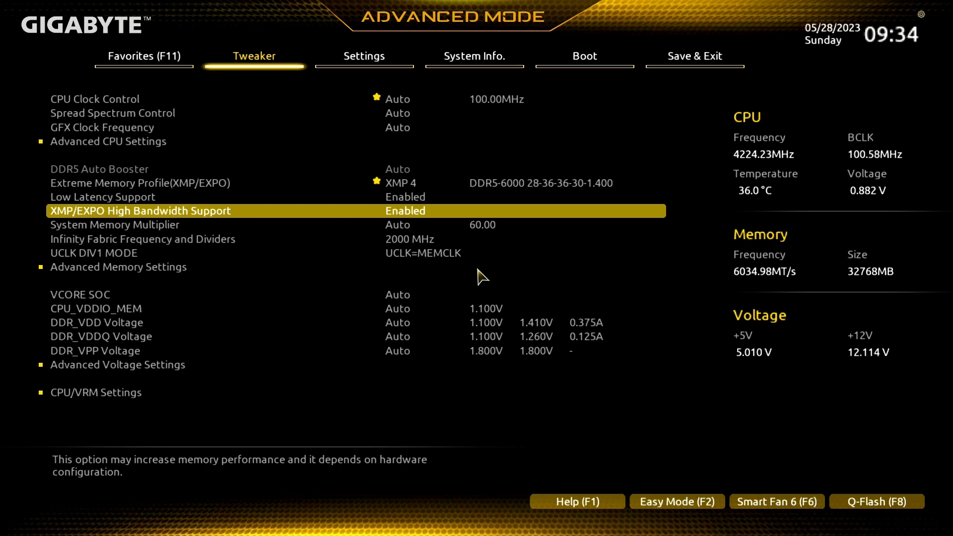
Check the Infinity Fabric frequency and keep UCLK DIV1 MODE set to UCLK=MEMCLK
key(Down)
key(Down)
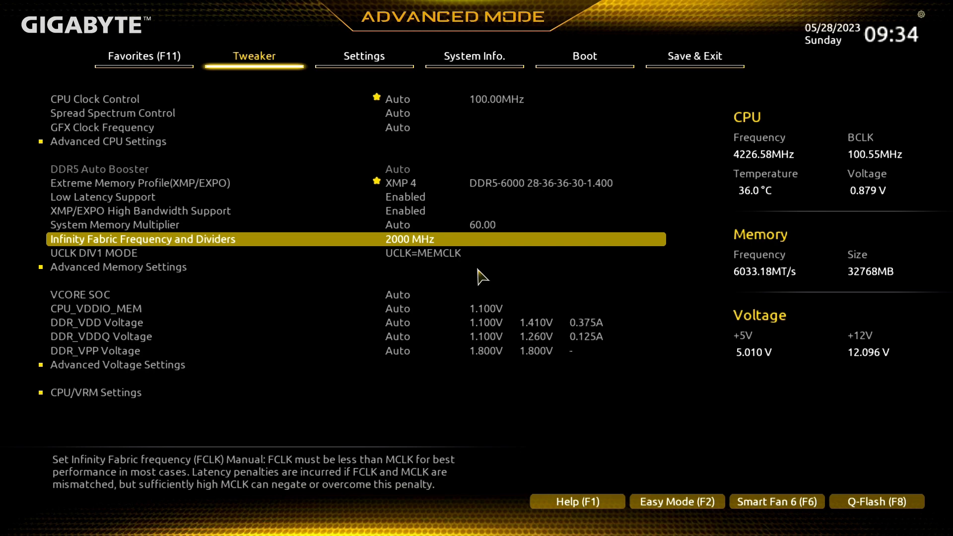
key(Down)
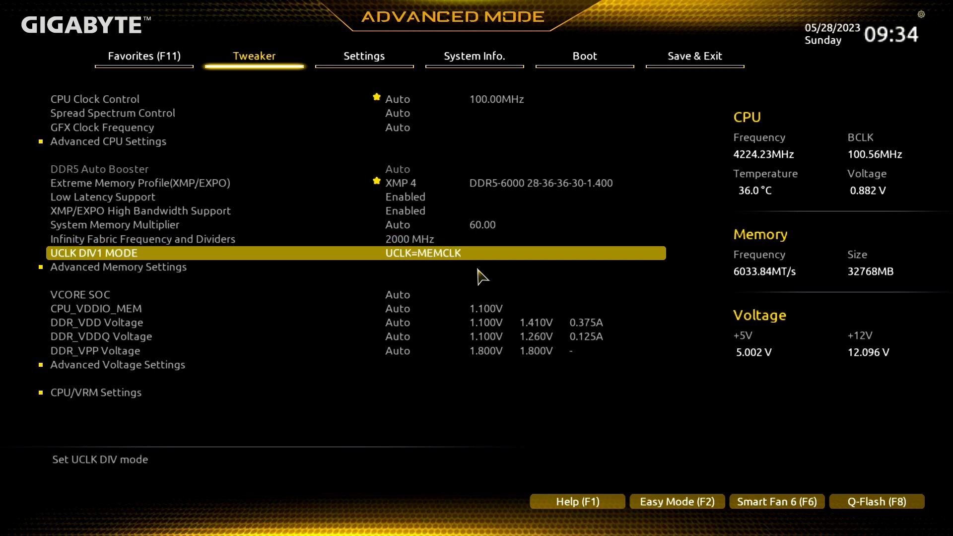
key(Up)
key(Down)
key(Return)
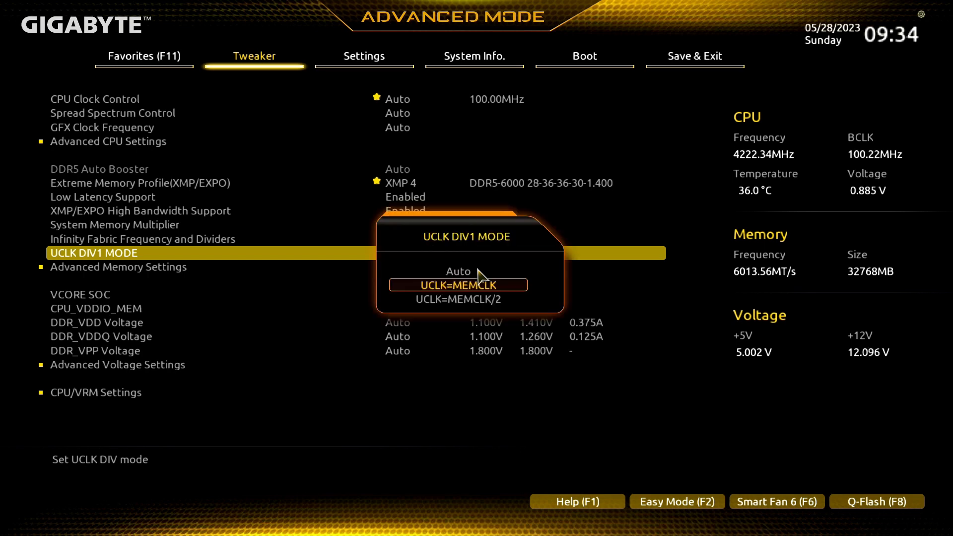
key(Down)
key(Up)
key(Return)
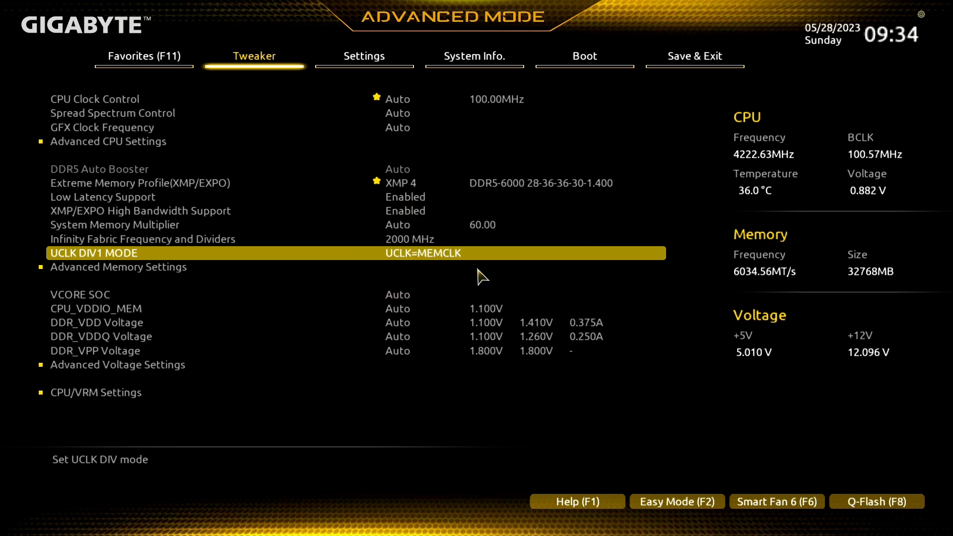
Review the VCORE SOC, CPU_VDDIO_MEM and DDR VDD, VDDQ and VPP voltage settings
key(Down)
key(Down)
key(Down)
key(Down)
key(Down)
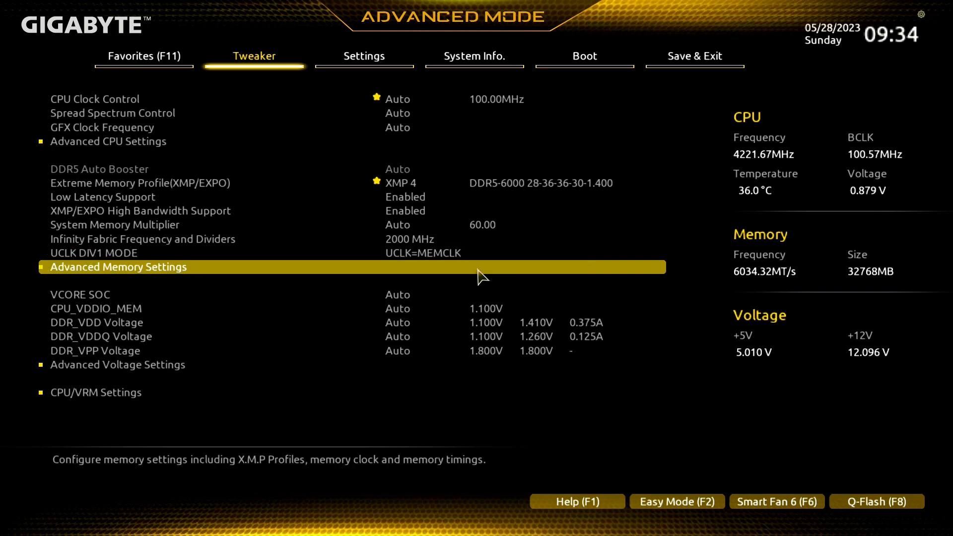
key(Down)
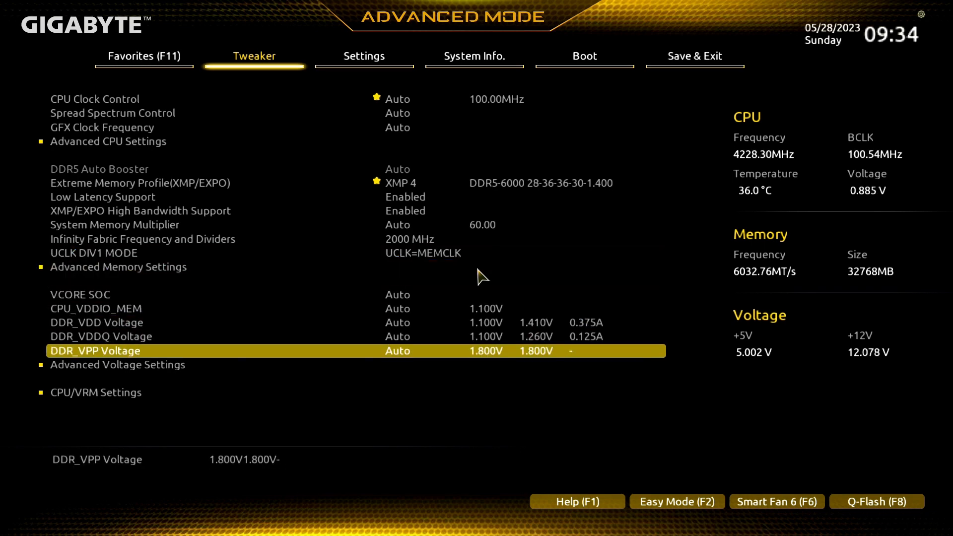
key(Down)
key(Up)
key(Up)
key(Up)
key(Up)
key(Up)
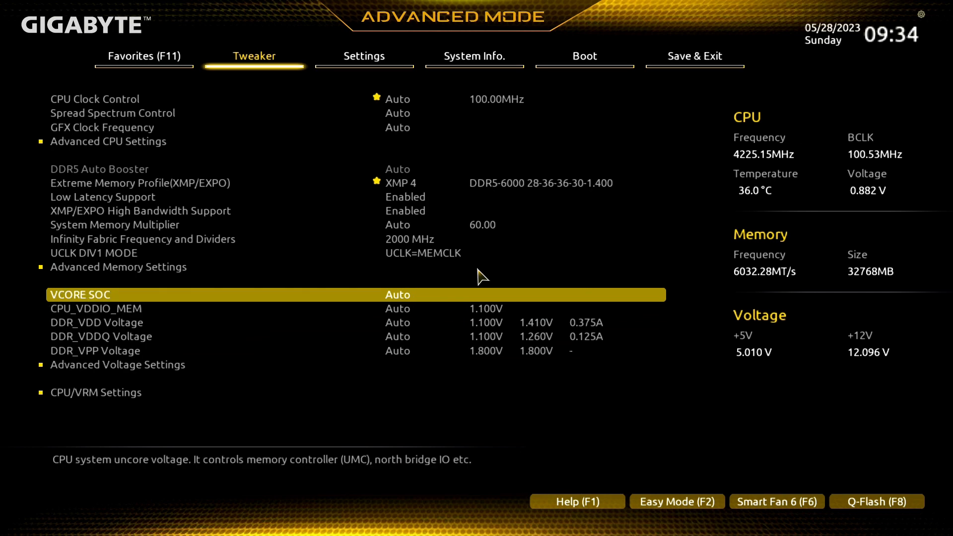
key(Up)
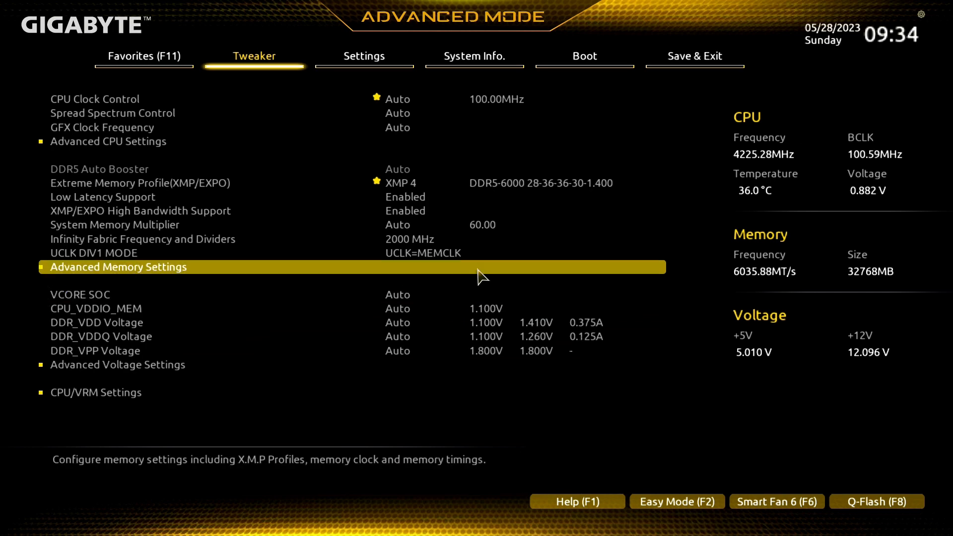
Review the standard and advanced memory subtimings, comparing the XMP 4 values with the active channel values
key(Return)
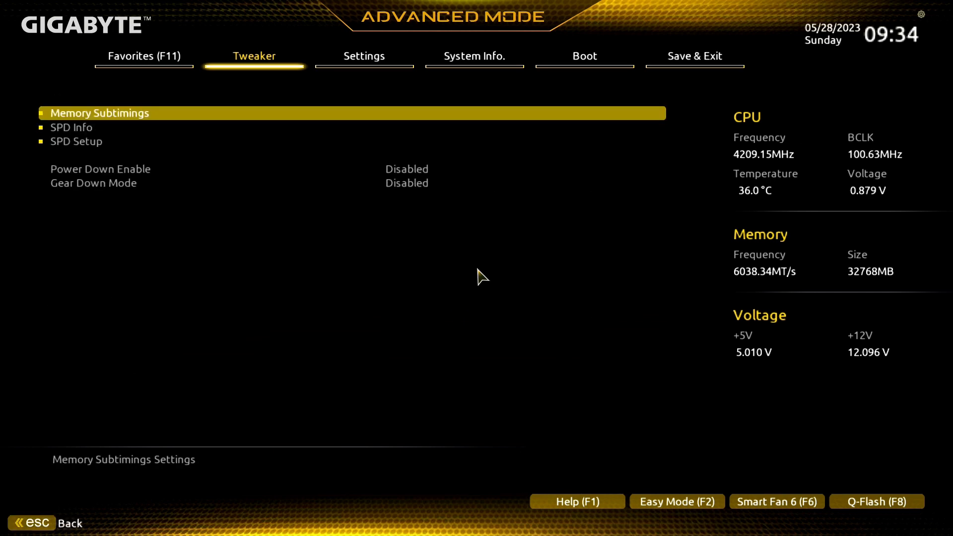
key(Down)
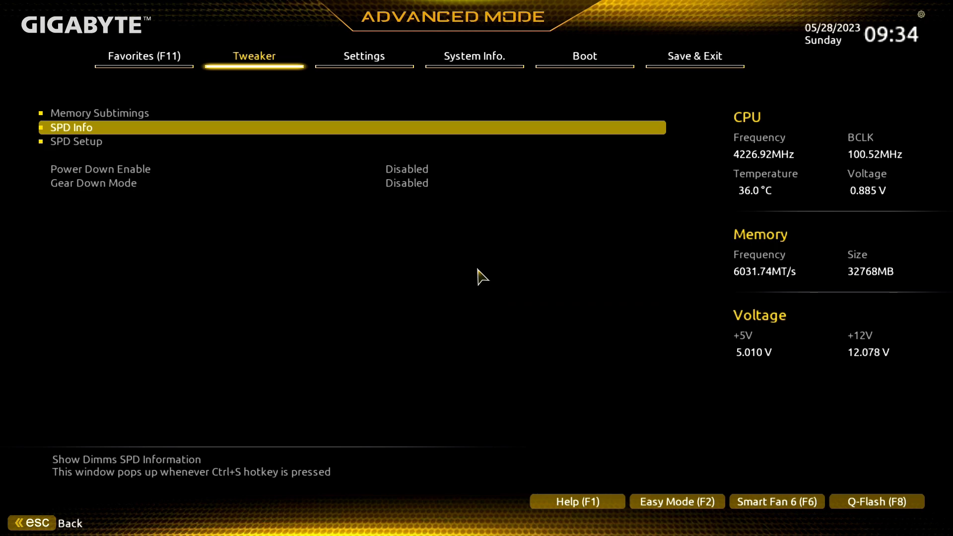
key(Up)
key(Return)
key(Down)
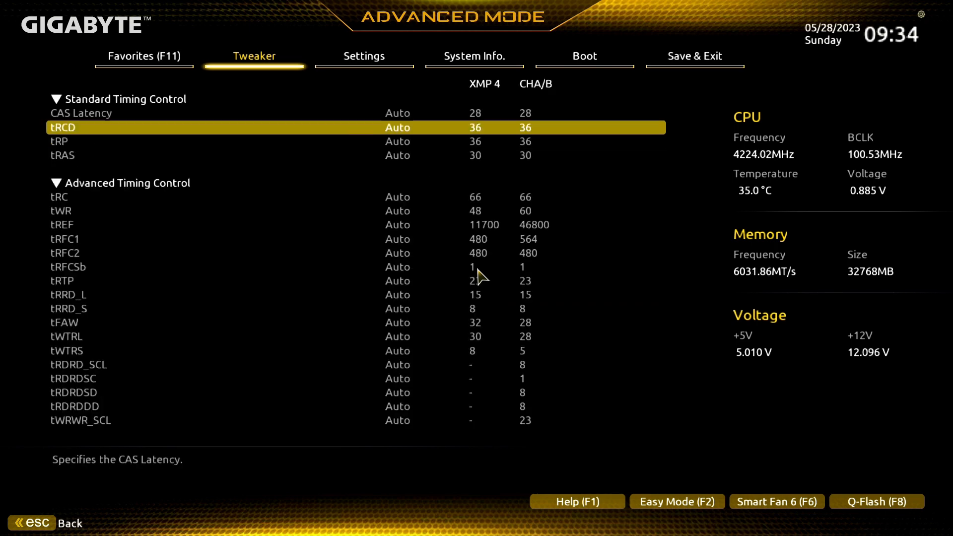
key(Down)
key(Down)
key(Down)
key(Down)
key(Down)
key(Down)
key(Down)
key(Down)
key(Down)
key(Down)
key(Down)
key(Down)
key(Down)
key(Down)
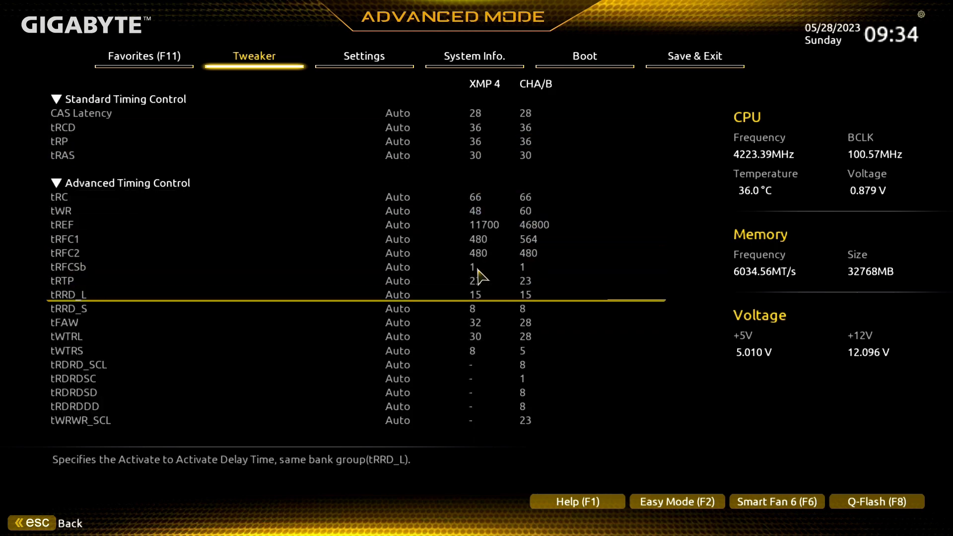
key(Down)
key(Down)
key(Down)
key(Down)
key(Down)
key(Down)
key(Down)
key(Down)
key(Down)
key(Down)
key(Down)
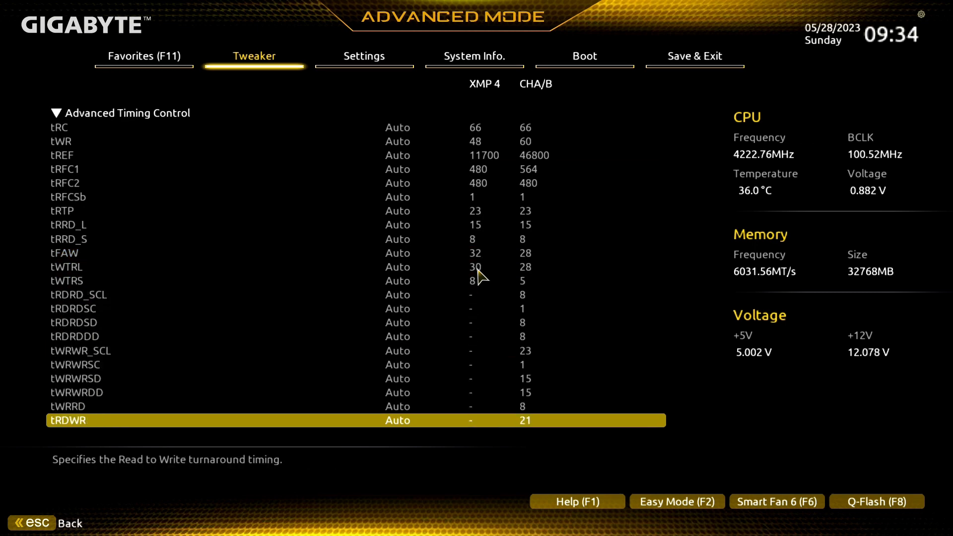
key(Down)
key(Down)
key(Down)
key(Down)
key(Down)
key(Down)
Check the Power Down Enable and Gear Down Mode options in the advanced memory settings
key(Right)
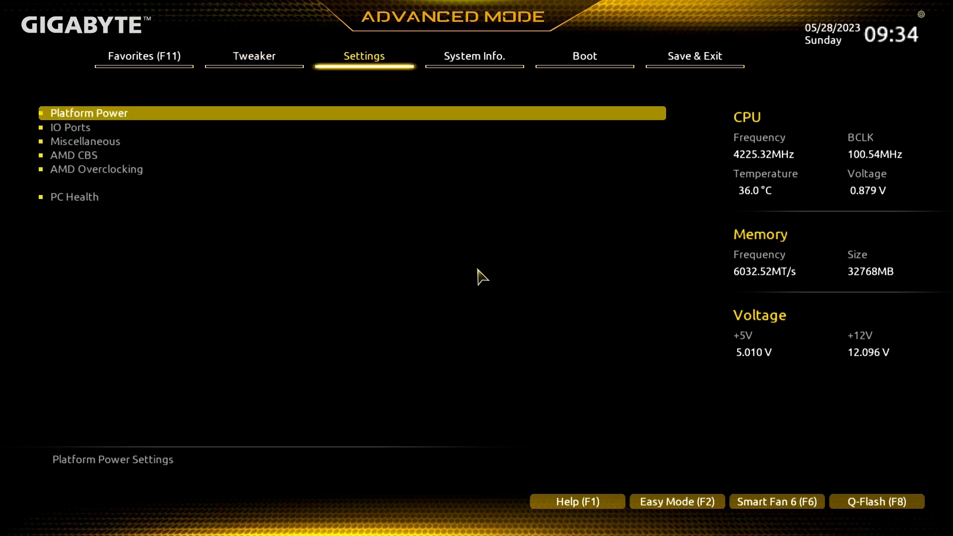
key(Left)
key(Return)
key(Down)
key(Down)
key(Down)
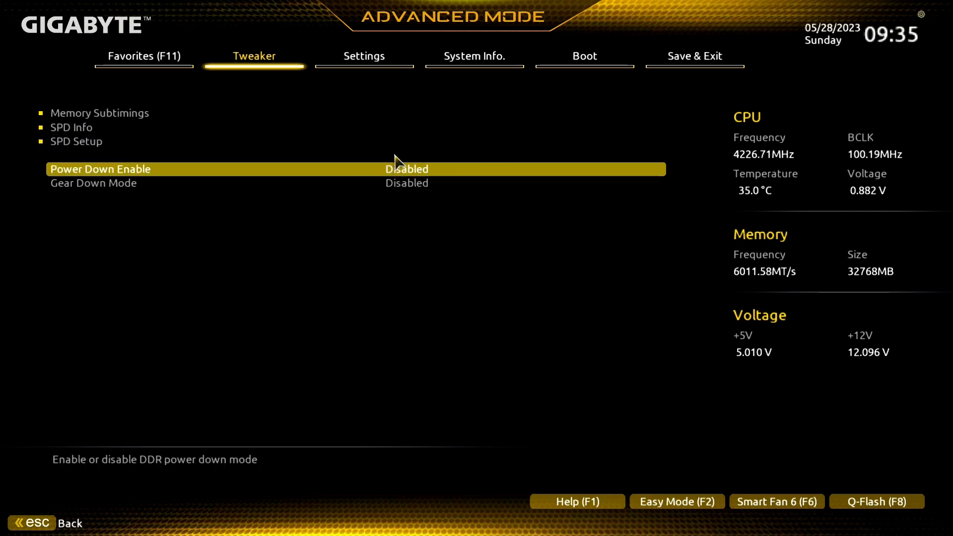
key(Down)
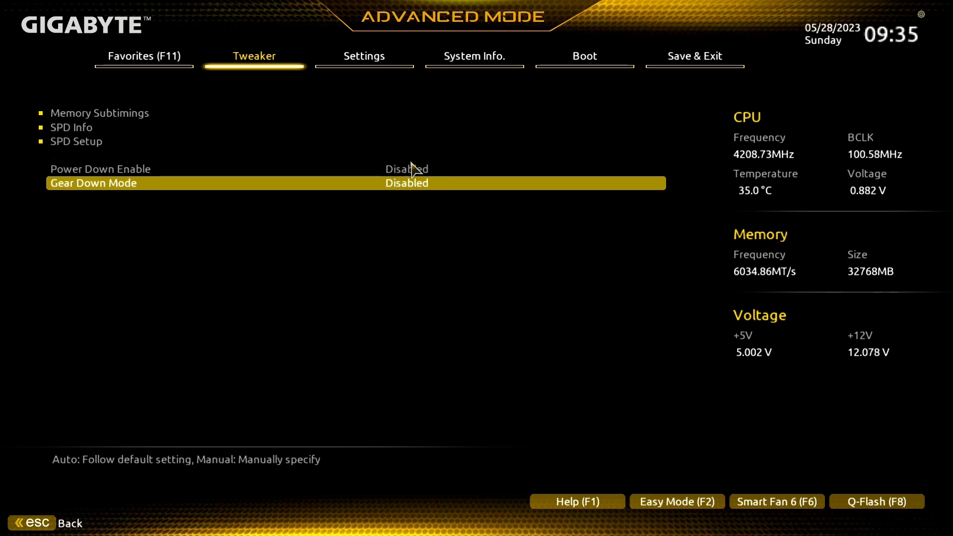
Check Memory Context Restore in the DDR memory features of the AMD CBS UMC common options
key(Right)
key(Down)
key(Down)
key(Down)
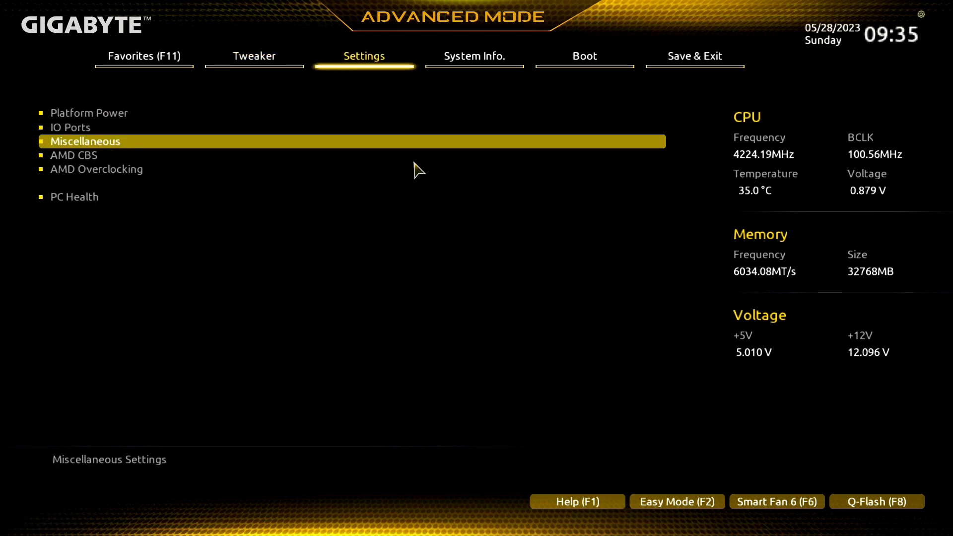
key(Return)
key(Down)
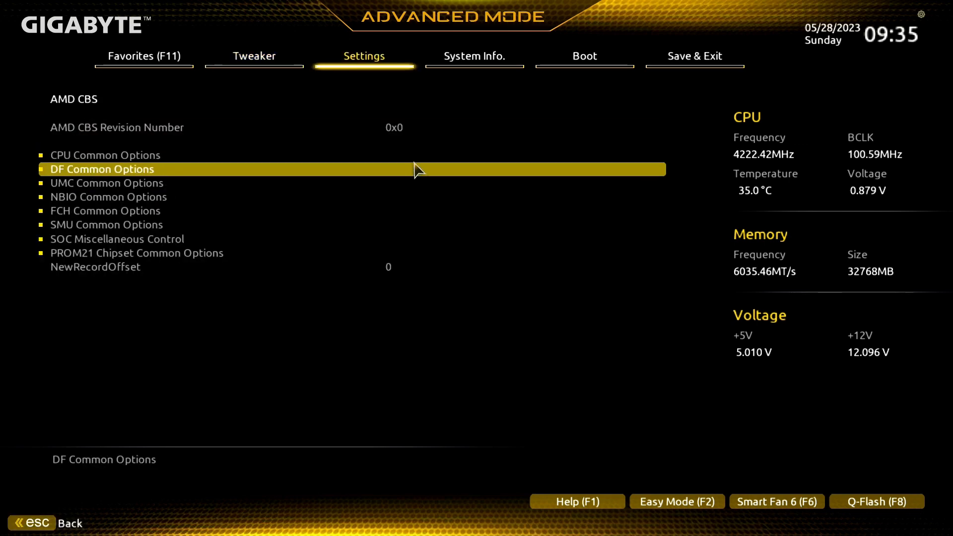
key(Down)
key(Return)
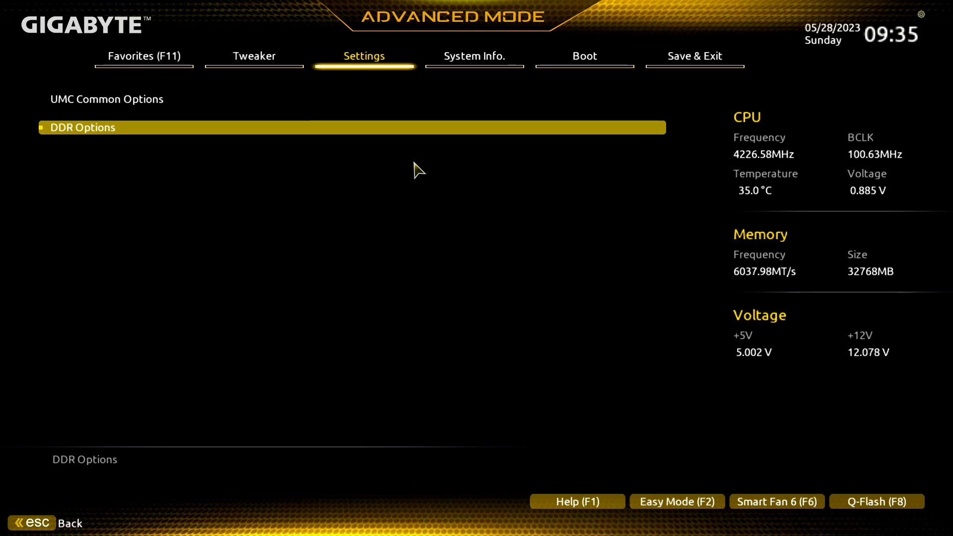
key(Return)
key(Up)
key(Return)
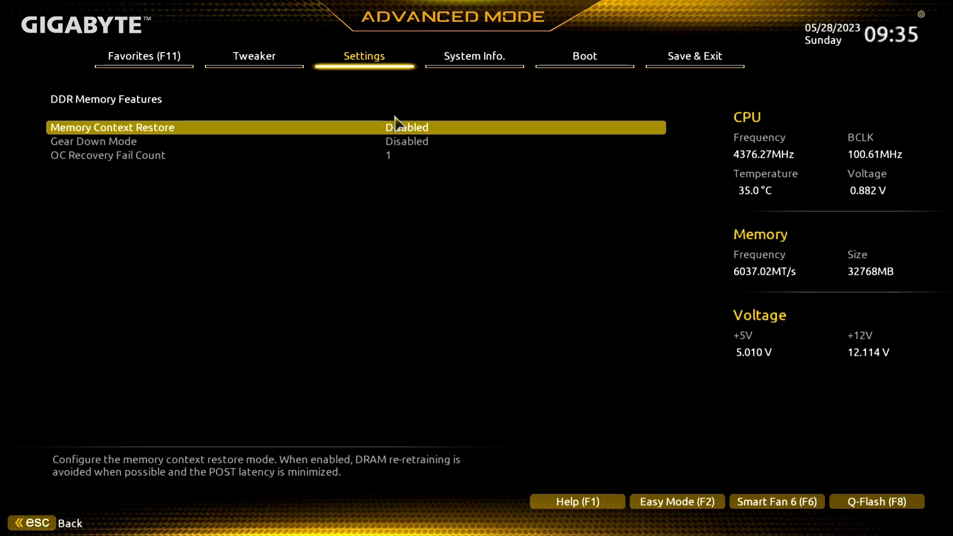
key(Escape)
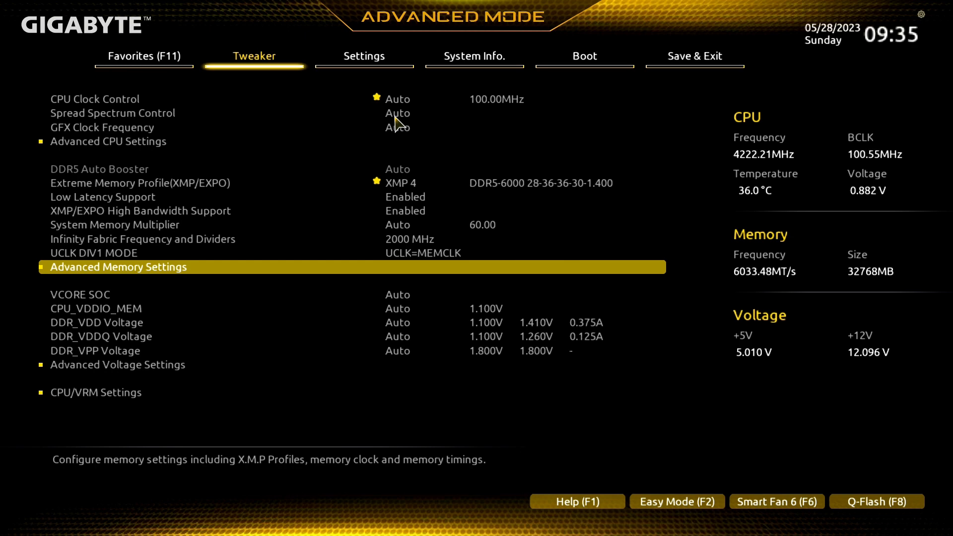
Examine the SPD information and XMP profiles of the modules in slots DDR5_A2 and DDR5_B2
key(Return)
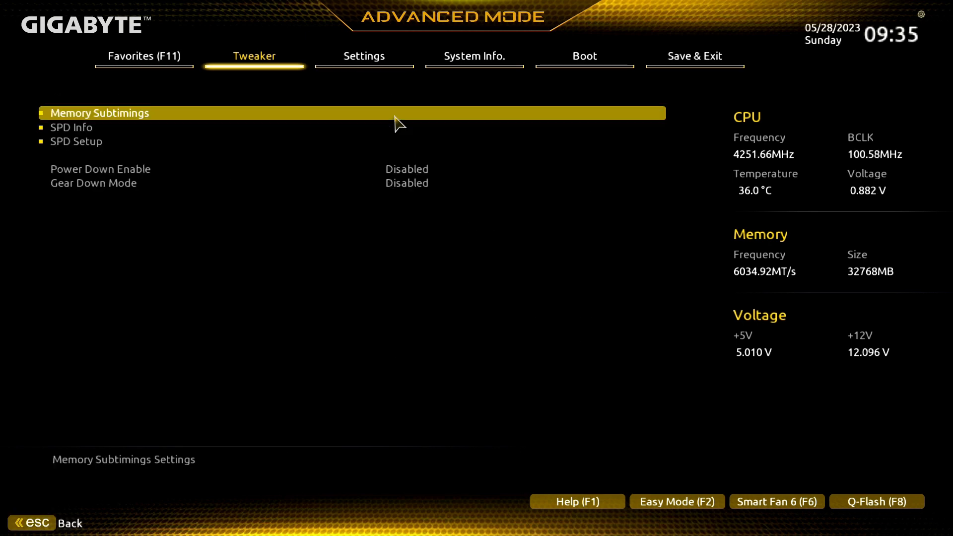
key(Down)
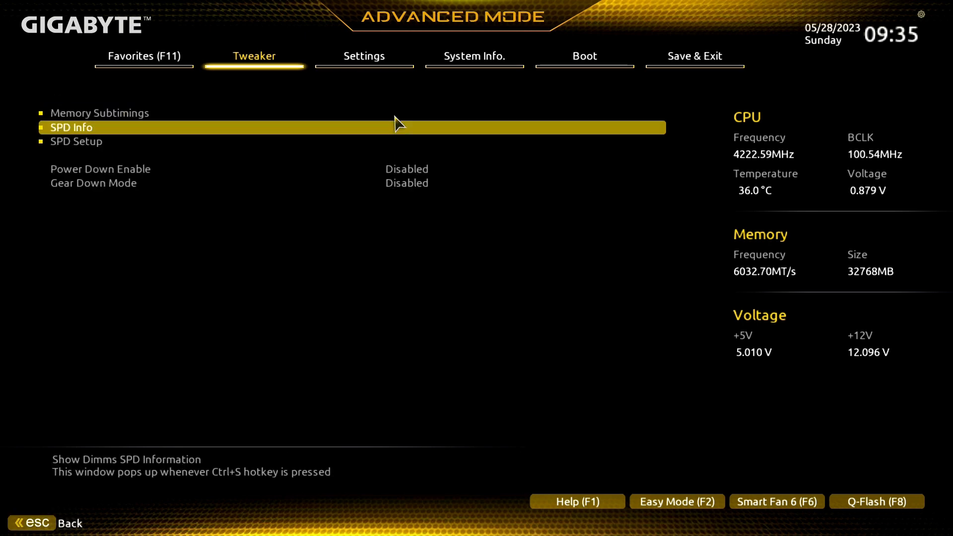
key(Return)
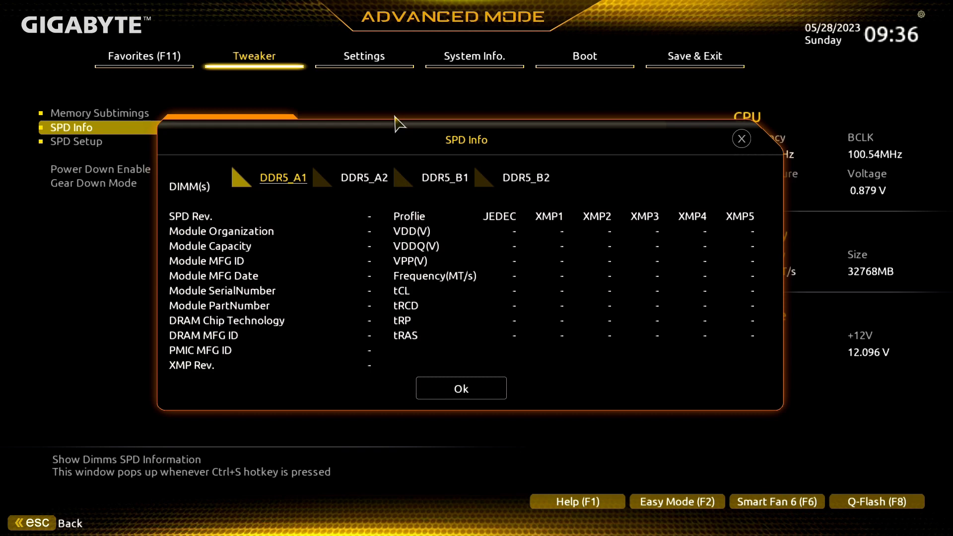
key(Right)
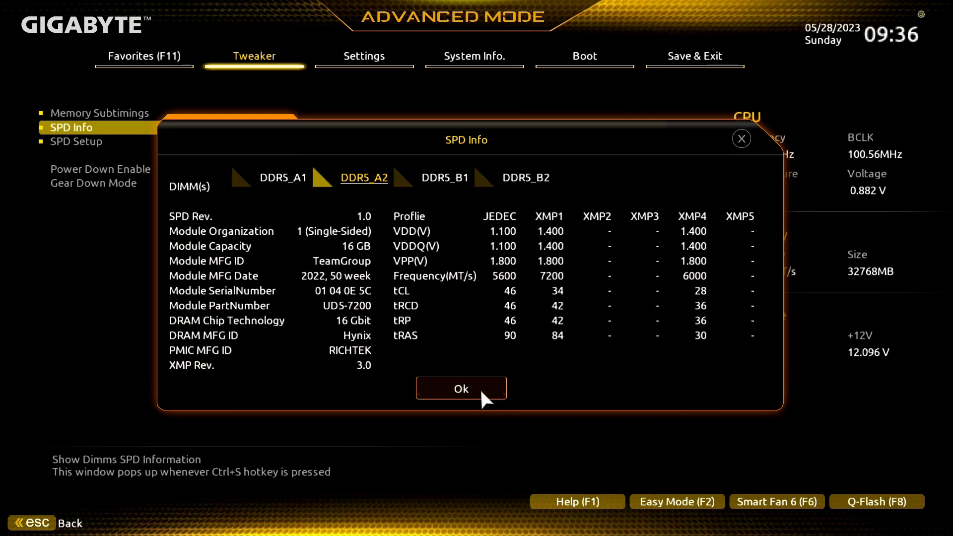
key(Right)
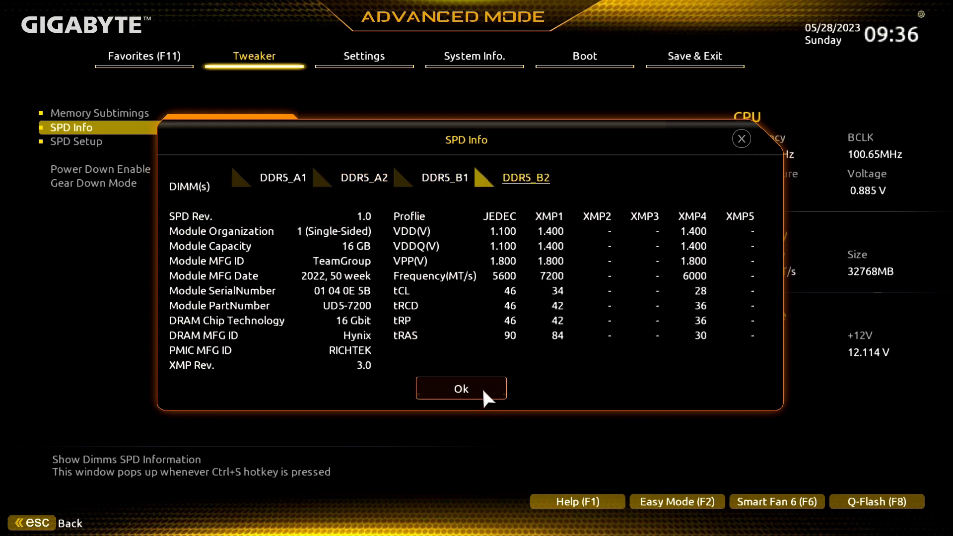
click(484, 390)
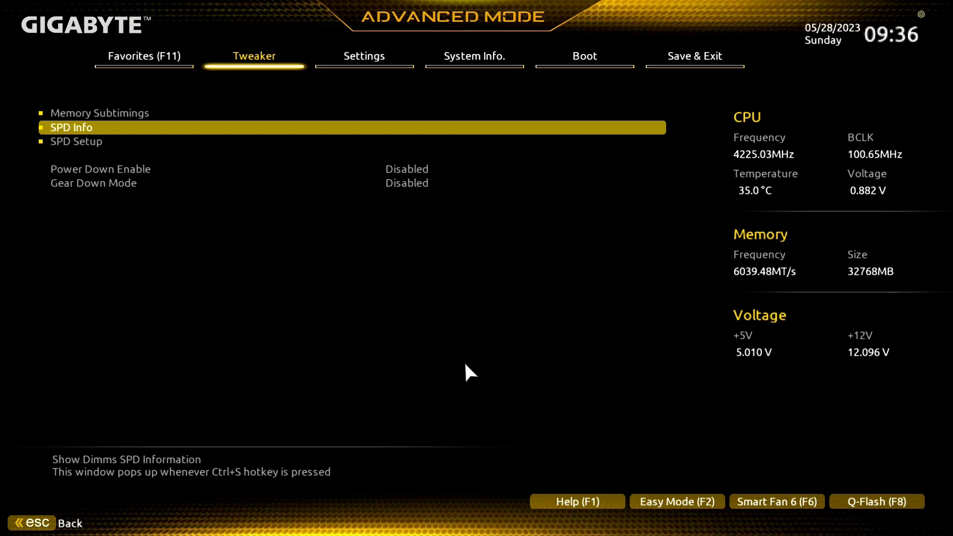
In SPD Setup, clear all values of the USER4 profile and disable the profile
key(Down)
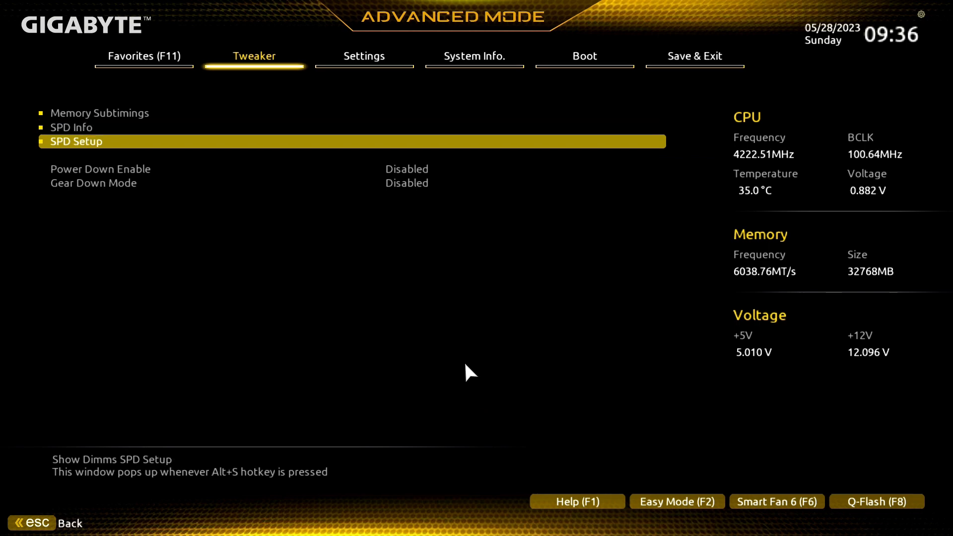
key(Return)
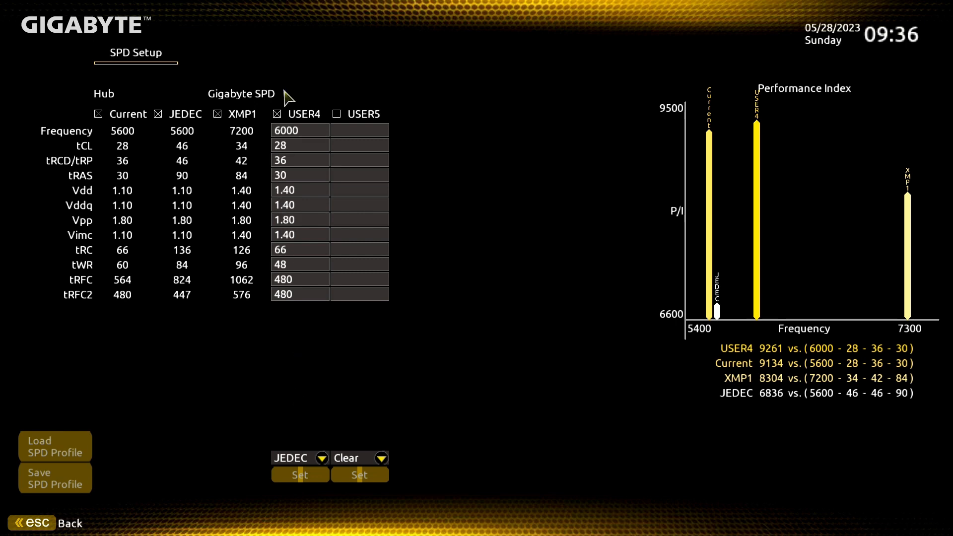
click(285, 129)
click(304, 457)
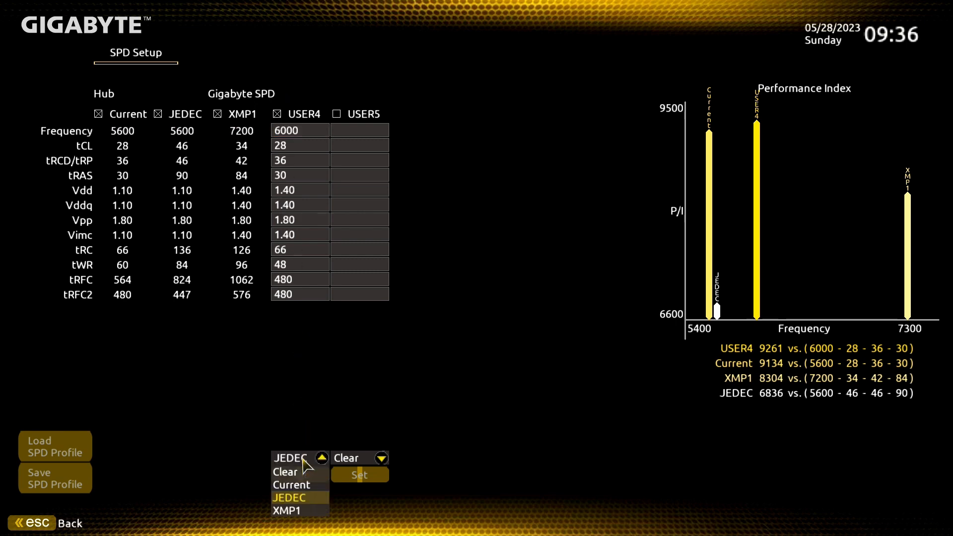
click(295, 474)
click(295, 476)
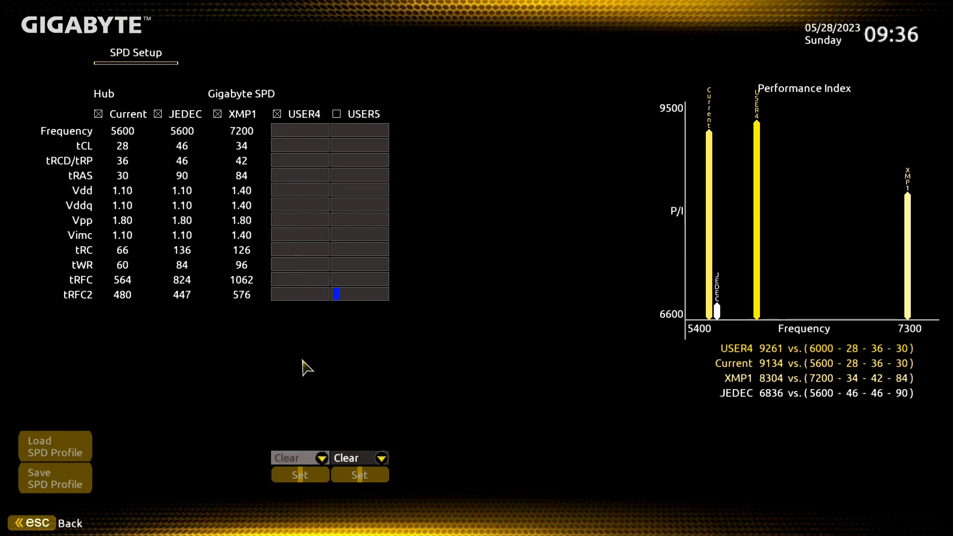
click(278, 114)
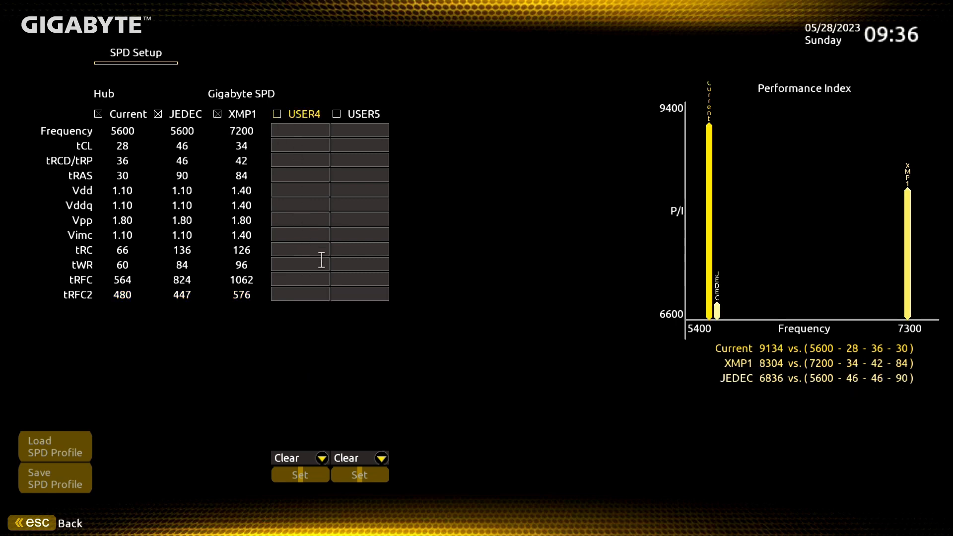
Fill the USER4 profile with the JEDEC values and enable the profile
click(288, 129)
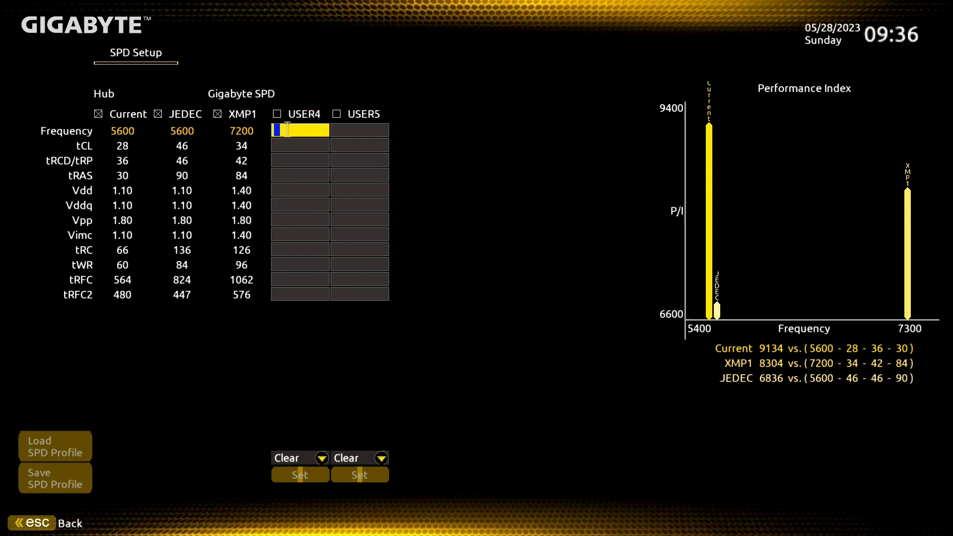
click(304, 458)
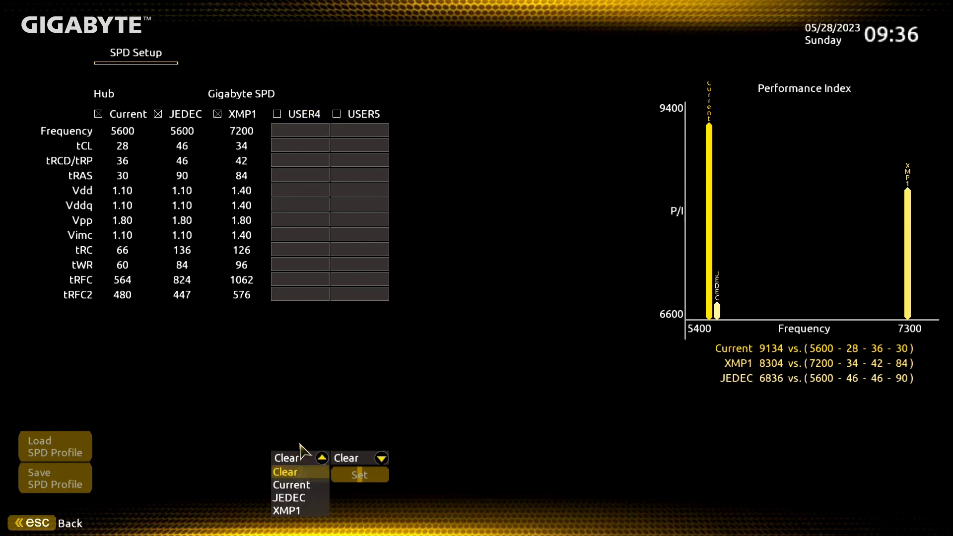
click(303, 499)
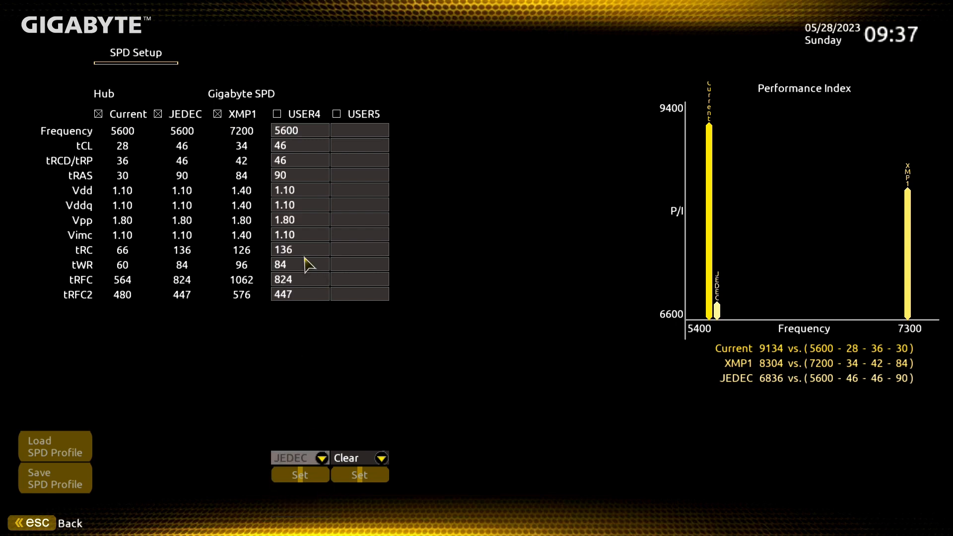
click(277, 115)
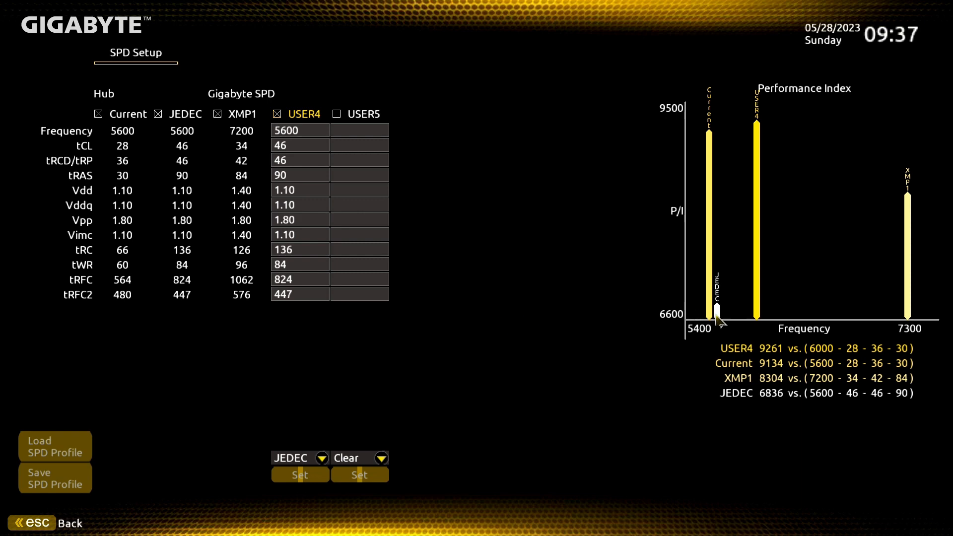
Set the USER4 frequency to 6000 and tCL to 30
click(320, 131)
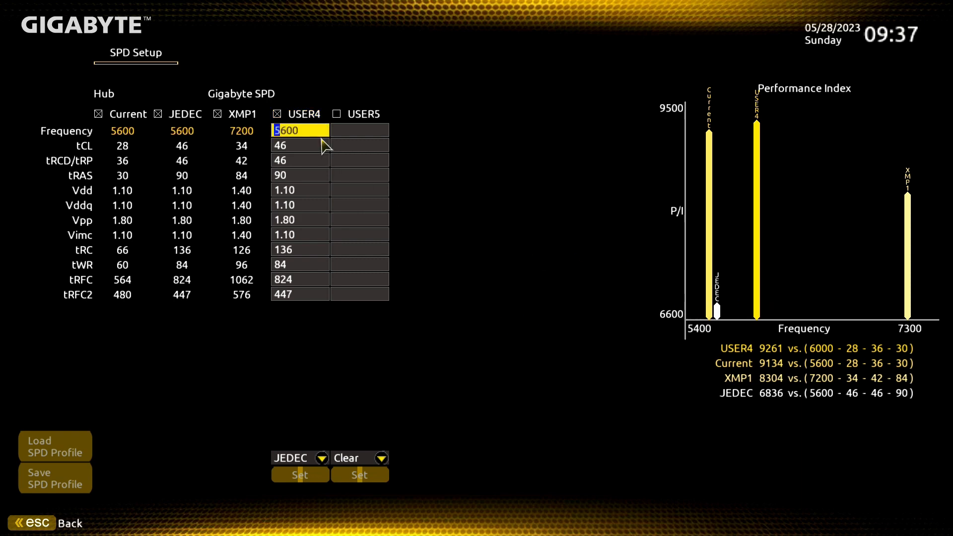
key(Delete)
key(Delete)
text(6000)
click(314, 148)
key(Delete)
key(Delete)
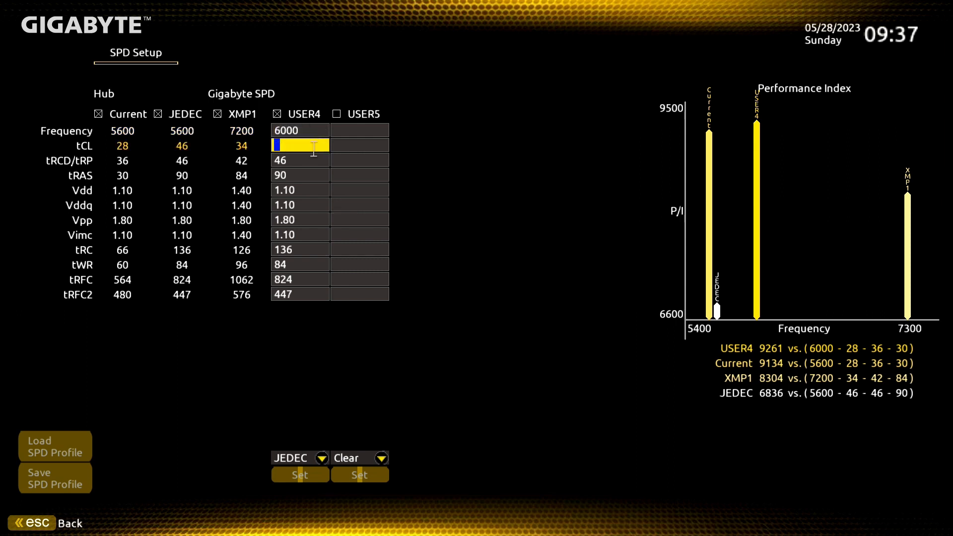
text(30)
Set the USER4 tRCD/tRP to 36 and tRAS to 30
click(309, 160)
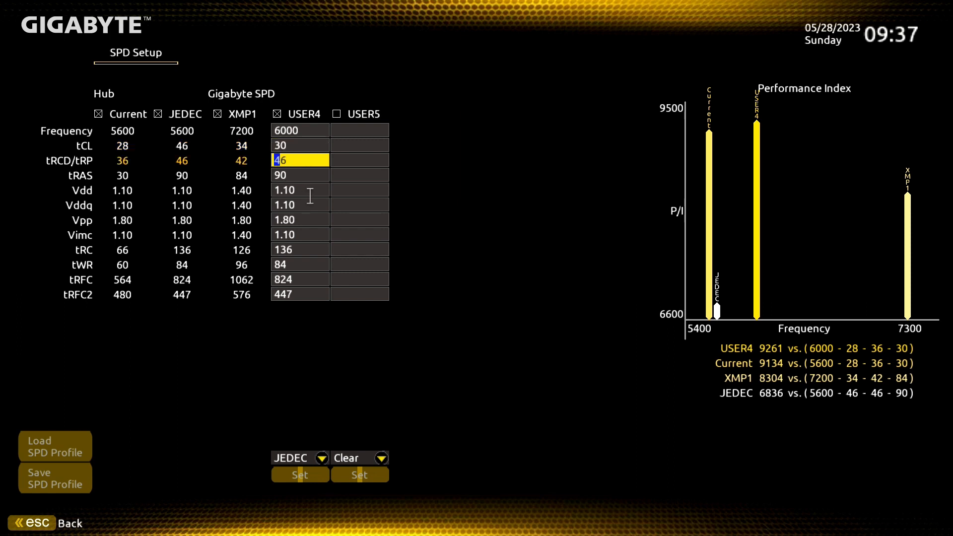
key(Delete)
key(Delete)
text(36)
key(BackSpace)
key(BackSpace)
text(40)
key(BackSpace)
key(BackSpace)
text(36)
click(311, 174)
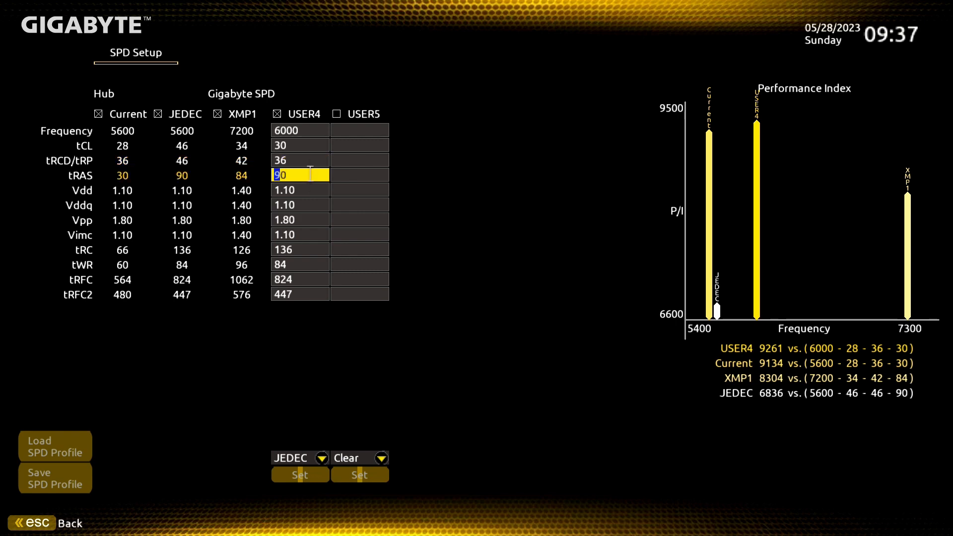
key(BackSpace)
key(BackSpace)
click(295, 147)
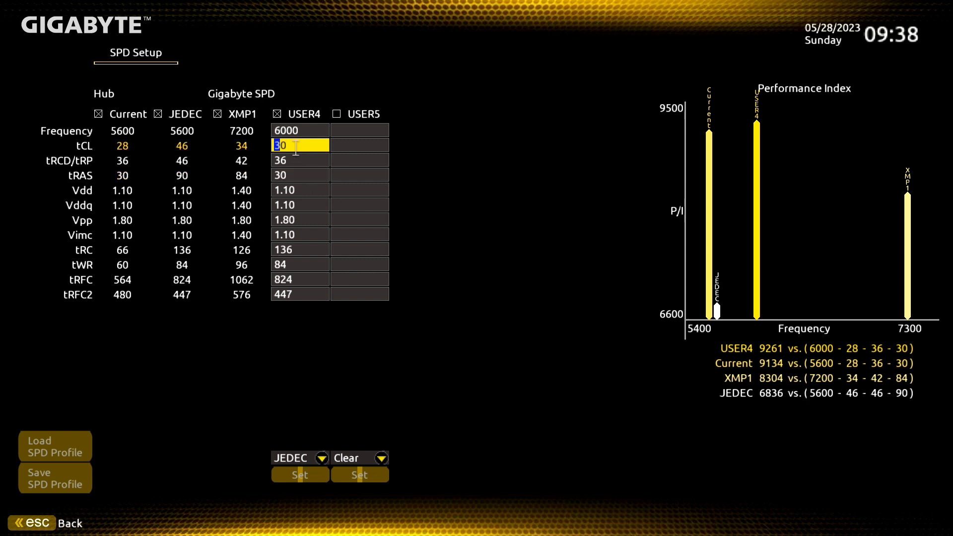
click(292, 176)
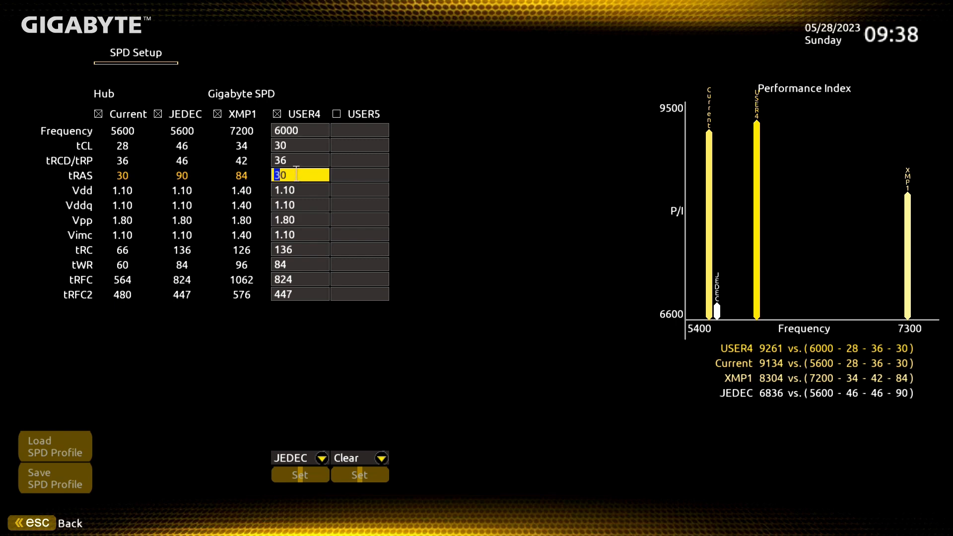
Set both the Vdd and Vddq voltages of the USER4 profile to 1.35
click(312, 189)
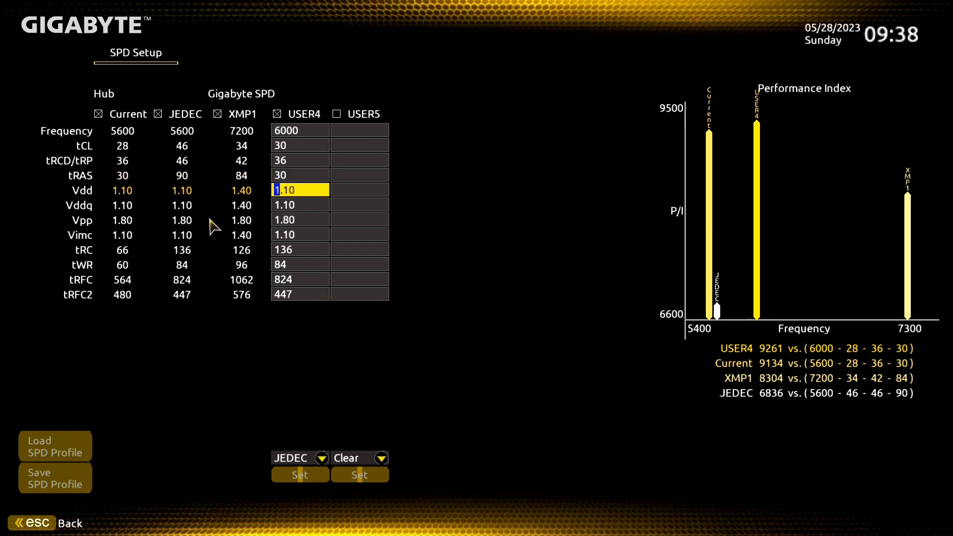
text(1.35)
click(324, 207)
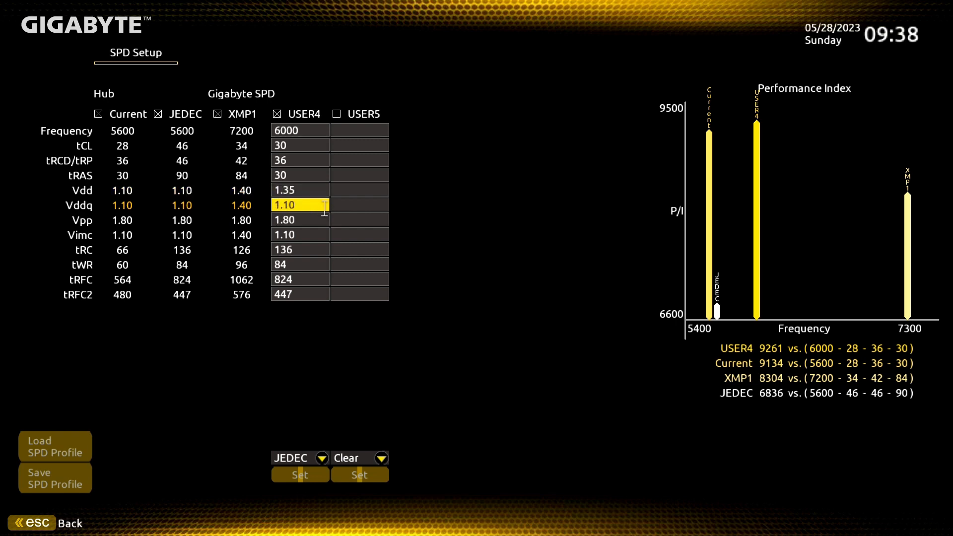
text(1.35)
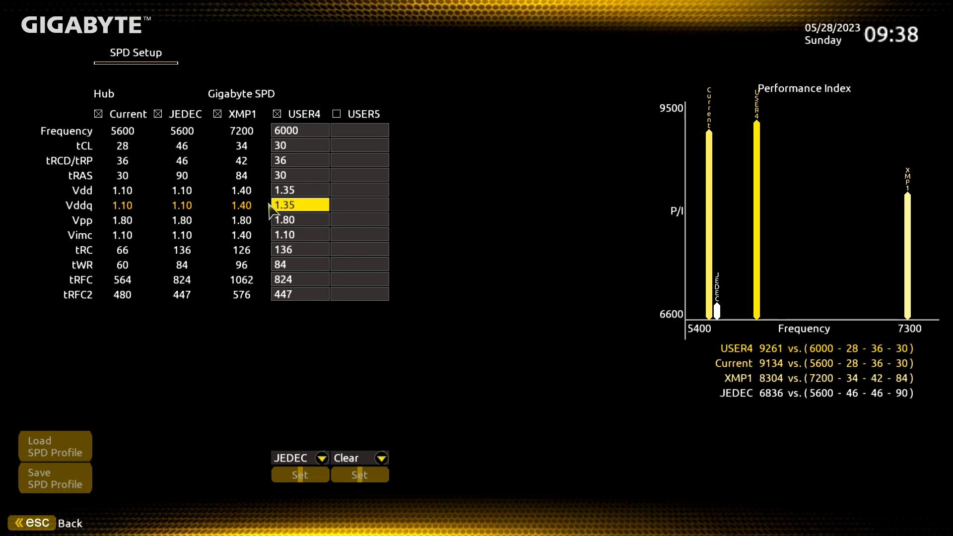
Try a different Vdd such as 1.4 in the USER4 profile, and restore it to 1.35
click(305, 190)
key(BackSpace)
key(BackSpace)
key(BackSpace)
key(BackSpace)
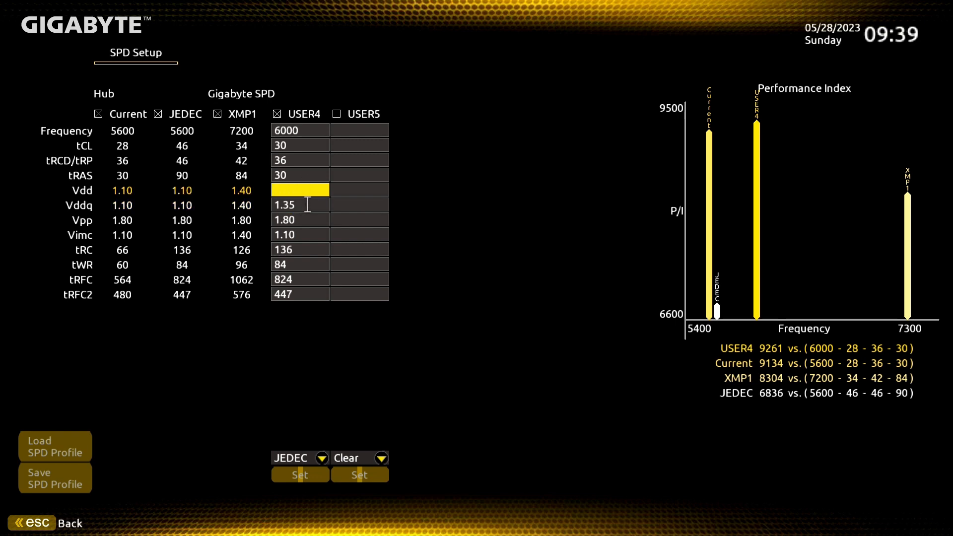
text(.37)
click(307, 205)
click(305, 192)
text(1.4)
key(BackSpace)
click(314, 205)
click(311, 179)
click(310, 185)
text(1.35)
Keep the USER4 Vpp voltage as it is and set Vimc to 1.35
click(309, 223)
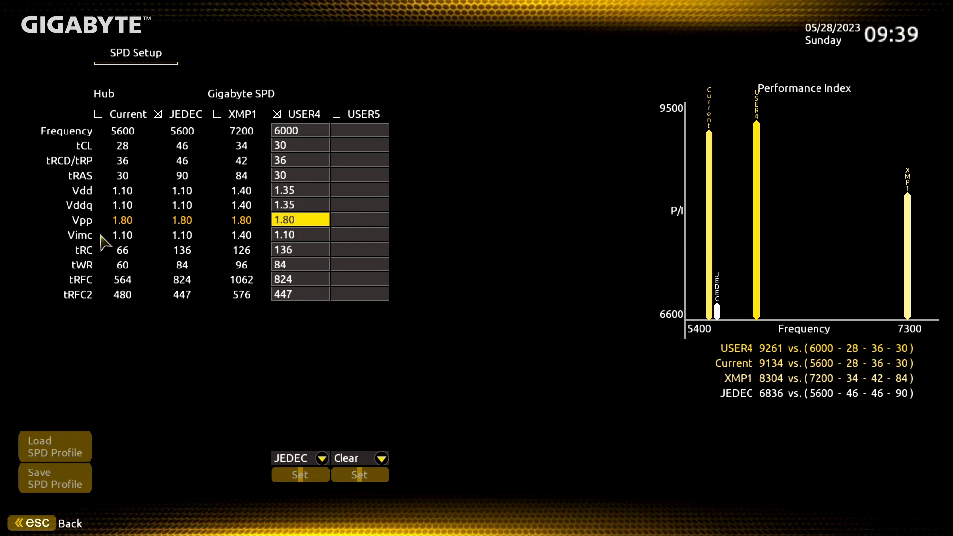
click(309, 233)
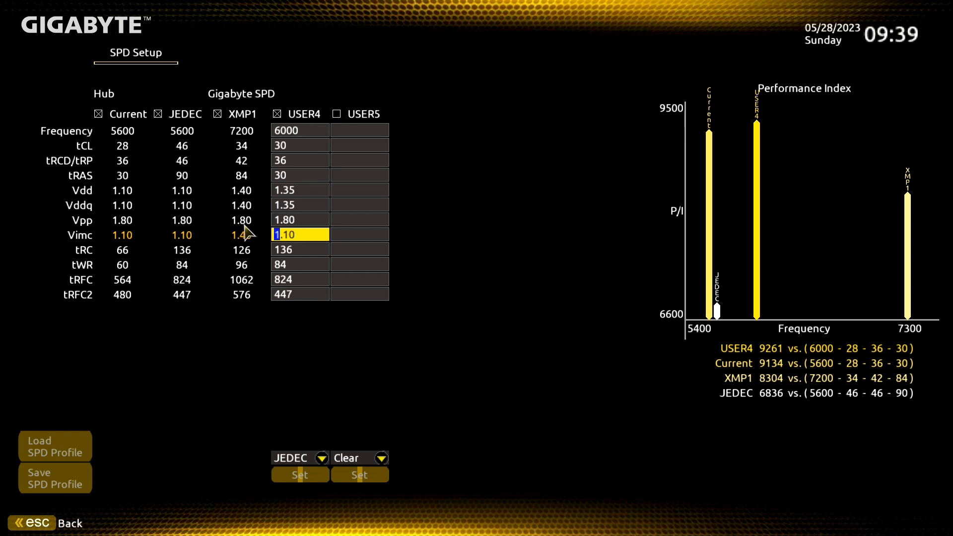
text(1.35)
Set the USER4 tRC to 66 and tWR to 48
click(306, 248)
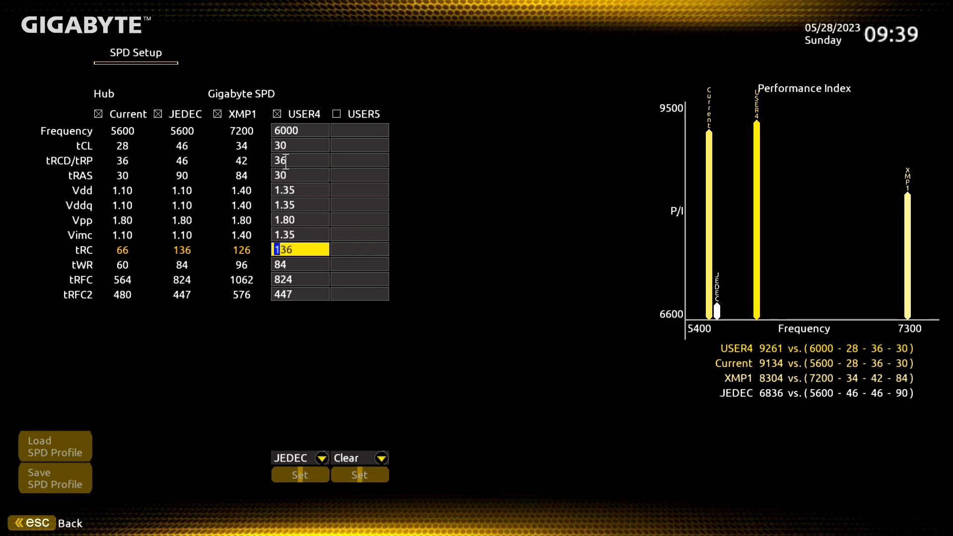
key(Delete)
key(Delete)
key(Delete)
click(312, 267)
text(48)
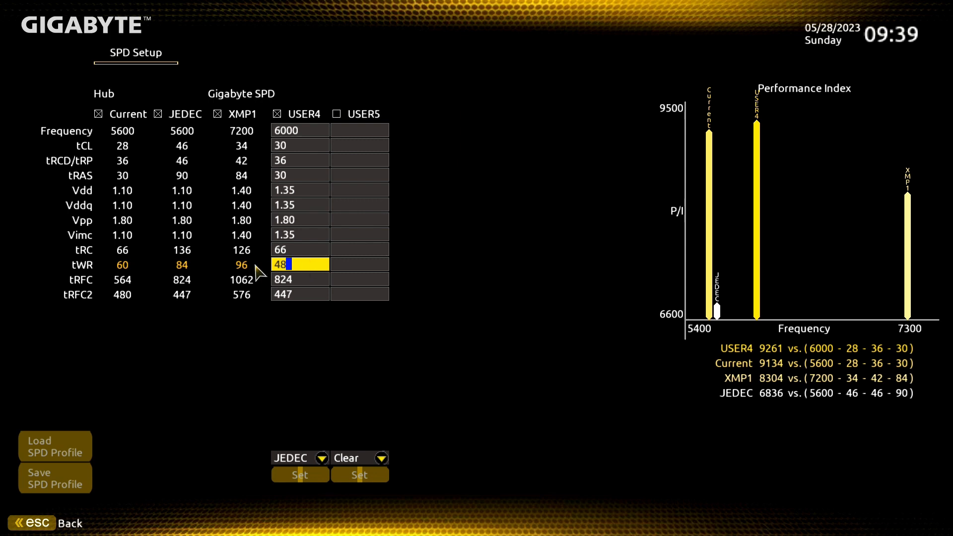
Set both tRFC and tRFC2 of the USER4 profile to 480
click(301, 277)
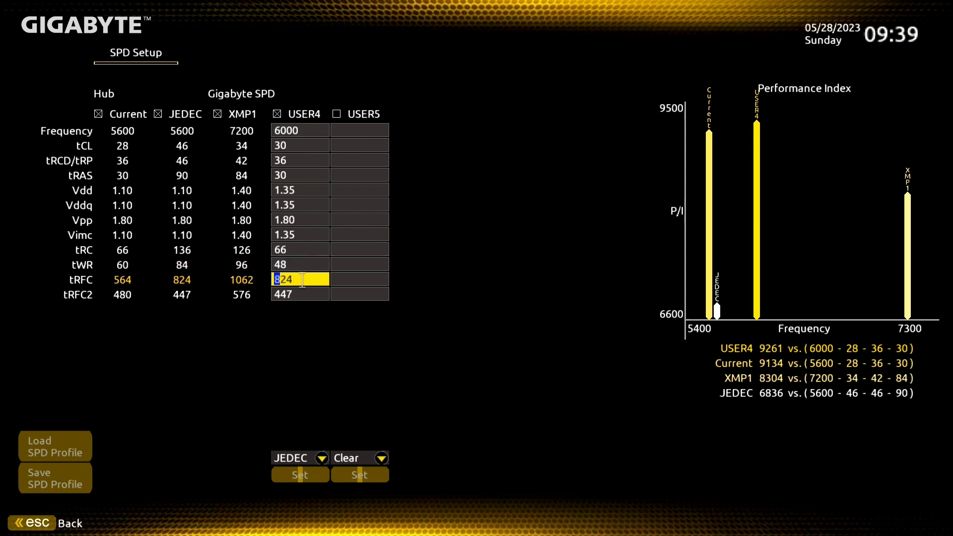
text(4)
text(480)
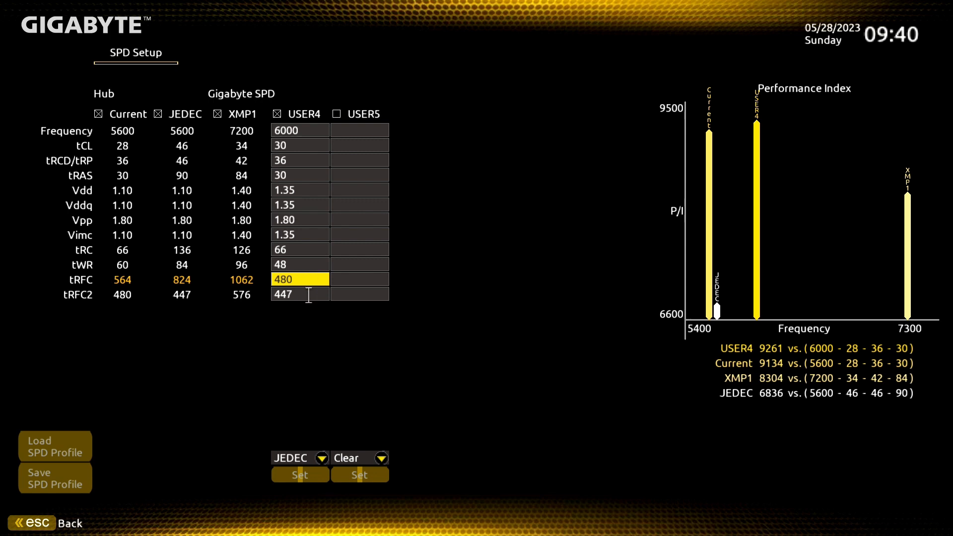
click(308, 293)
text(480)
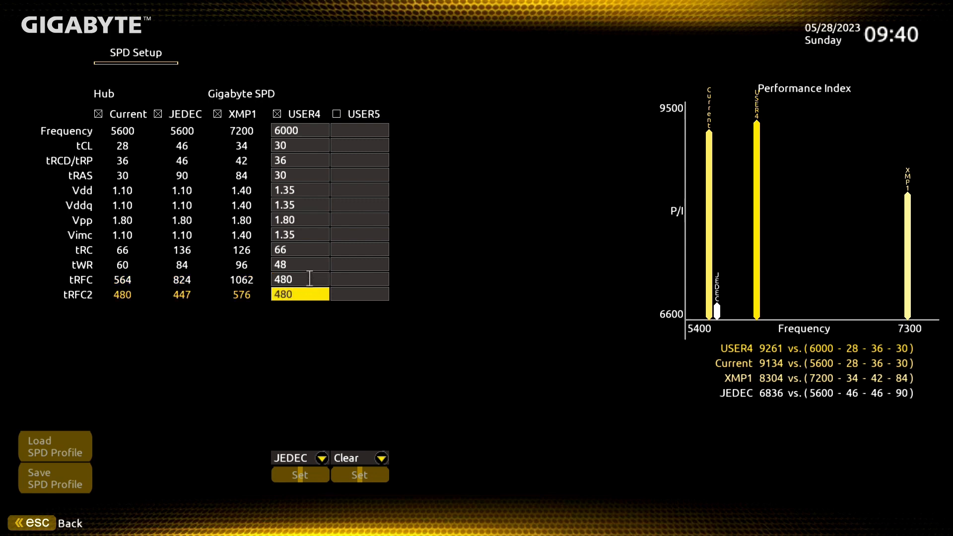
click(309, 278)
click(310, 295)
key(Right)
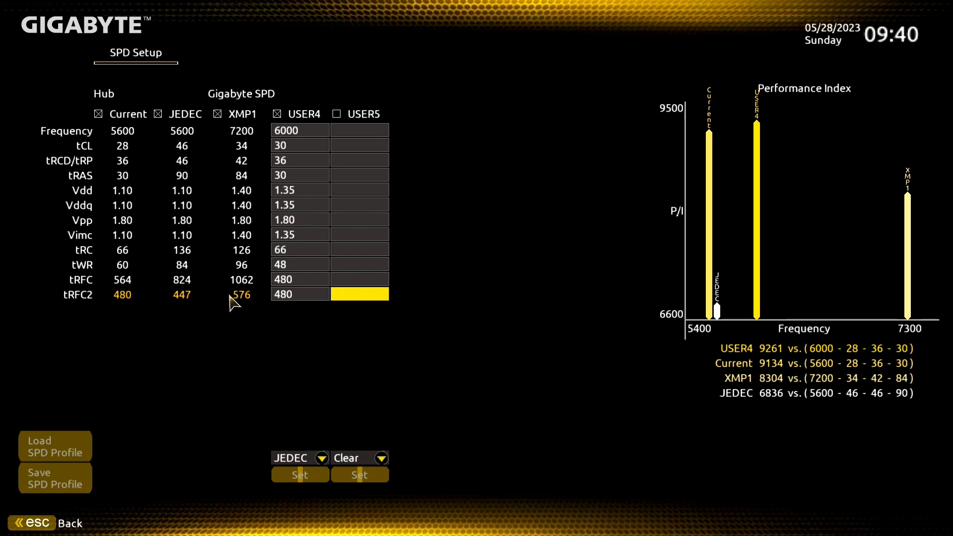
Change both the tRFC2 and tRFC values of the USER4 profile to 477
click(308, 293)
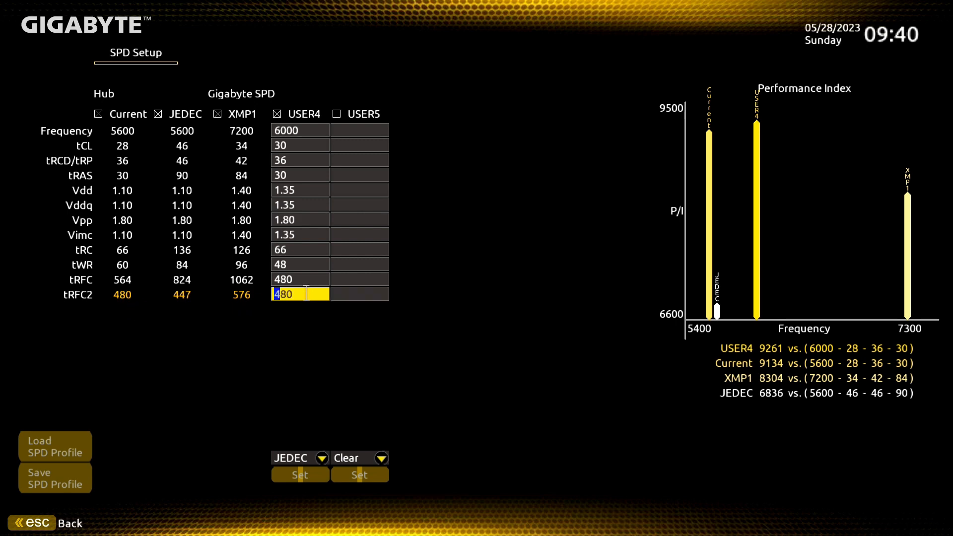
text(477)
click(303, 280)
text(4)
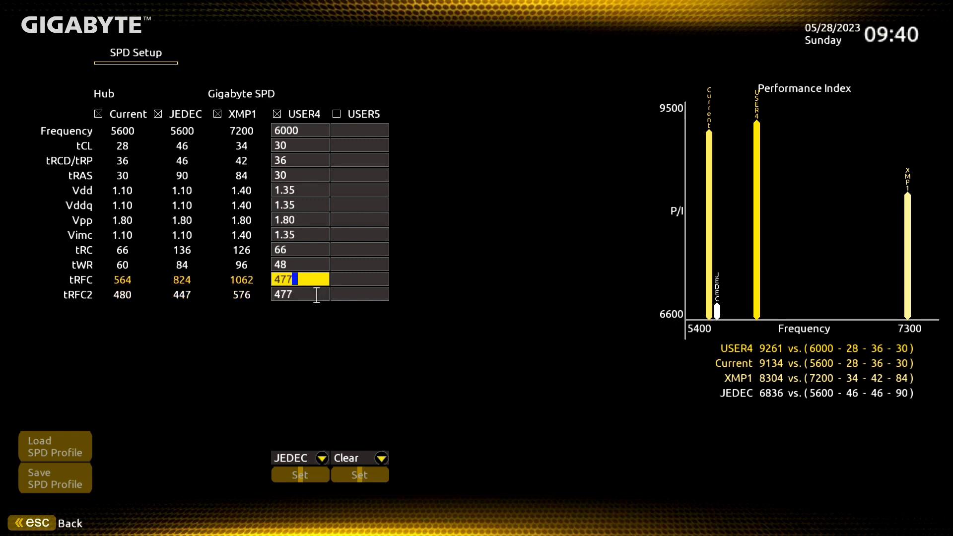
Set tRFC and tRFC2 of the USER4 profile to 483 and write the profile to the SPD
key(BackSpace)
key(BackSpace)
key(BackSpace)
text(4)
click(312, 294)
text(48)
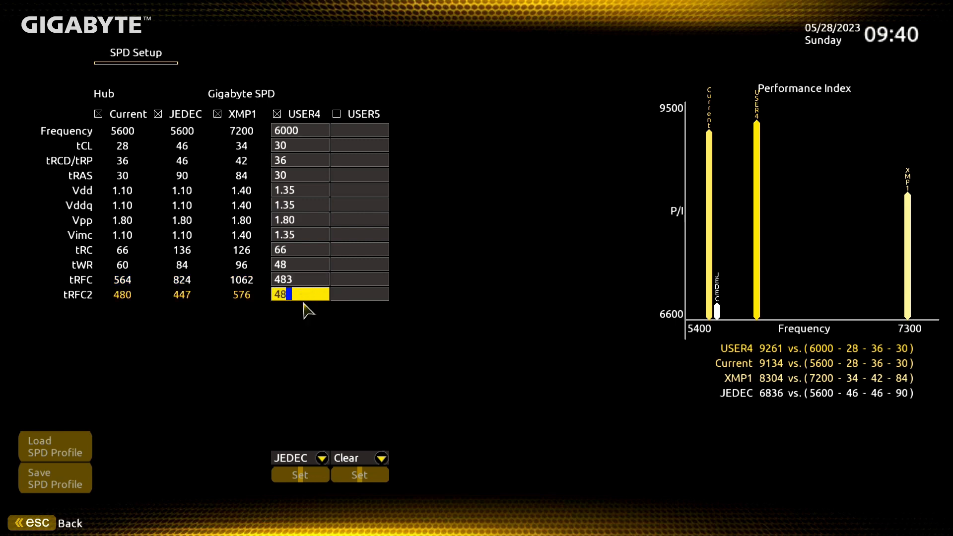
text(3)
click(299, 475)
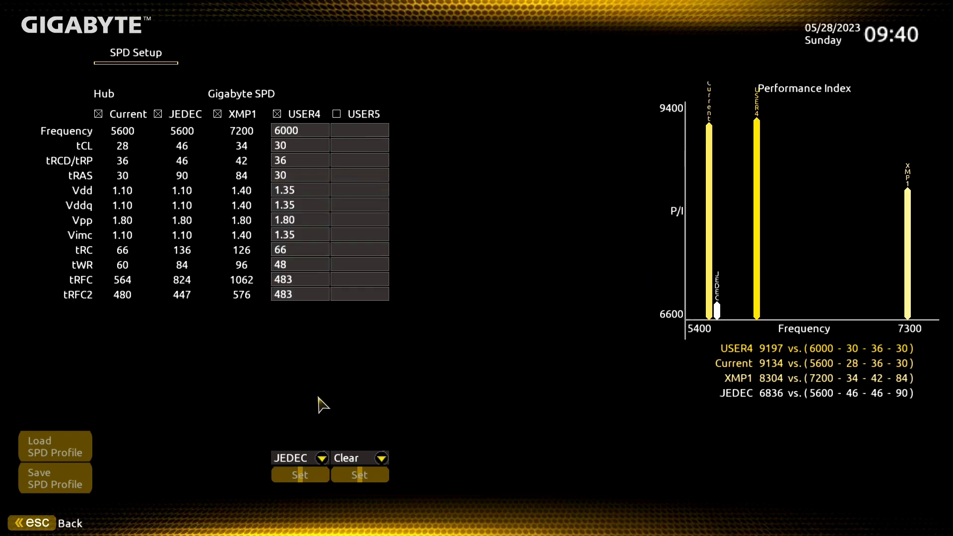
Leave the SPD and advanced memory settings and go to the Extreme Memory Profile (XMP/EXPO) option
key(Escape)
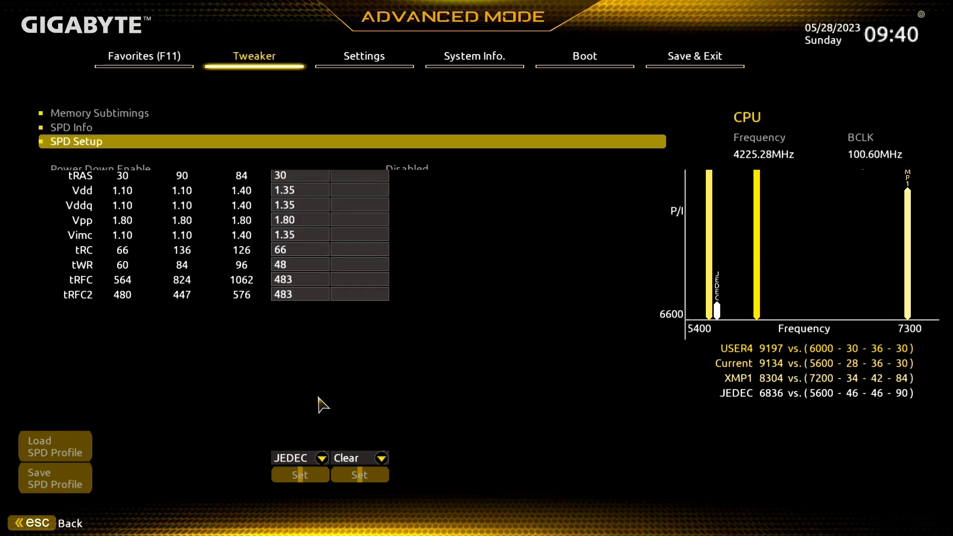
key(Escape)
key(Up)
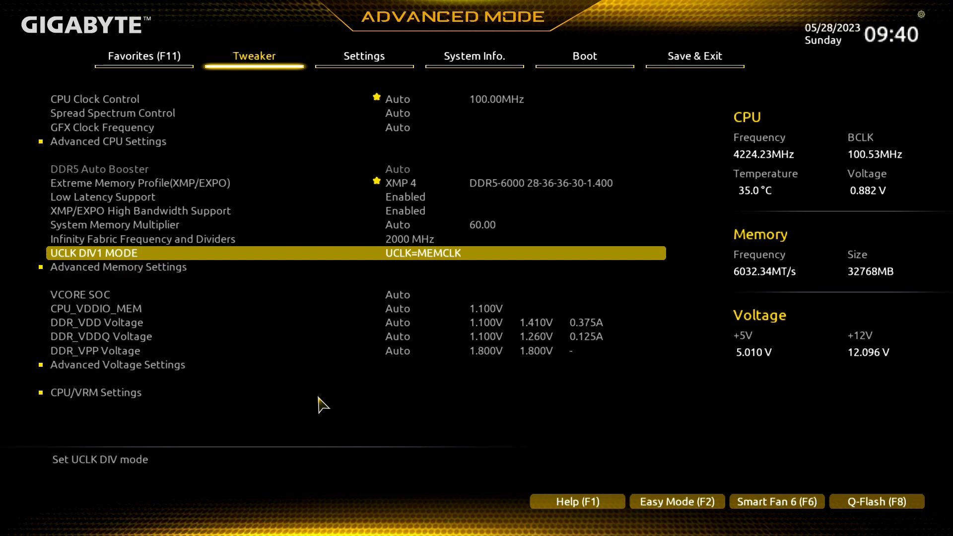
key(Up)
key(Up)
key(Up)
key(Up)
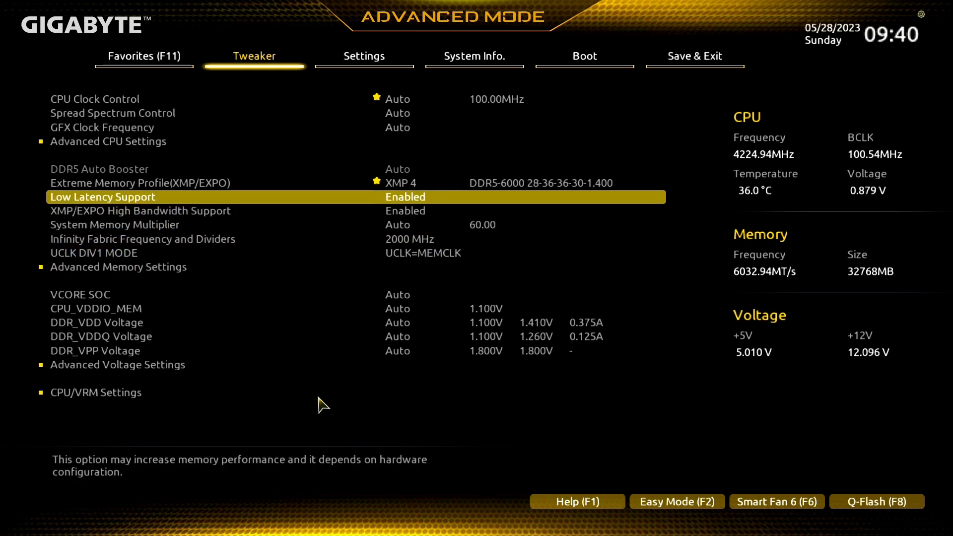
key(Up)
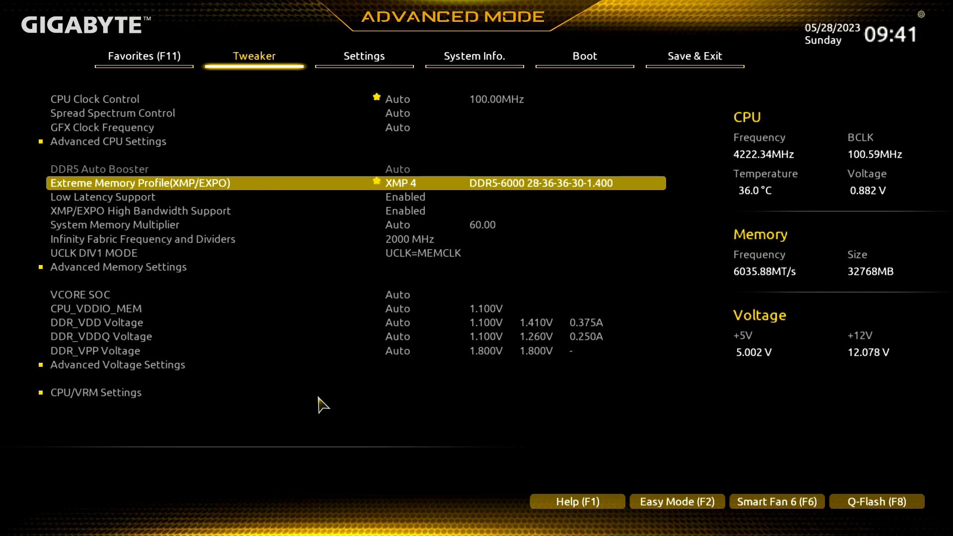
key(Right)
key(Right)
key(Left)
key(Left)
key(Right)
key(Right)
key(Right)
key(Right)
key(Down)
key(Down)
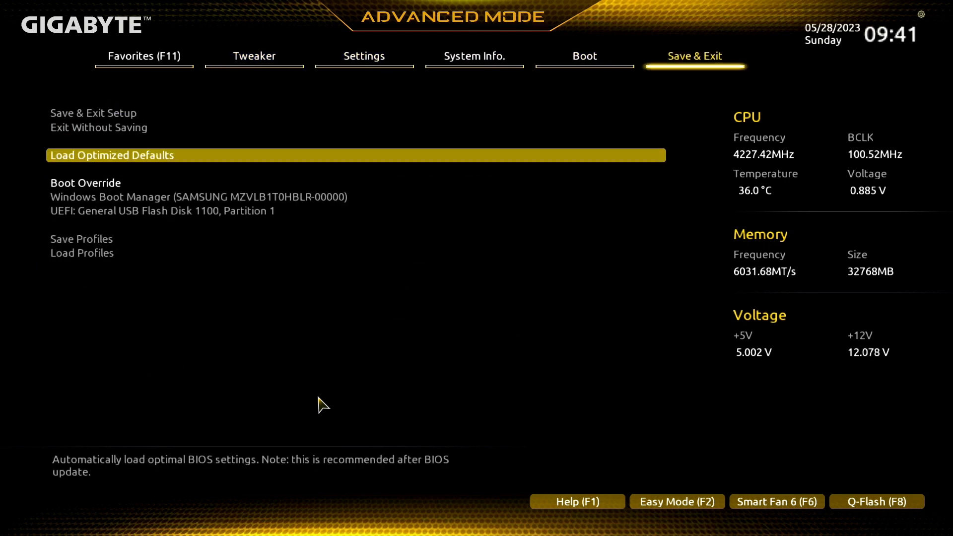
key(Left)
key(Left)
key(Left)
key(Left)
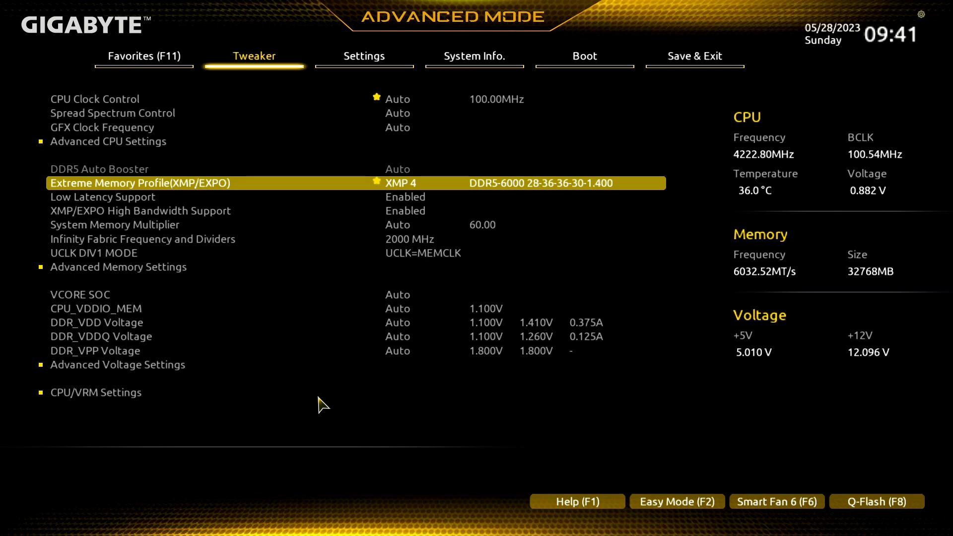
key(Right)
key(Right)
key(Right)
key(Right)
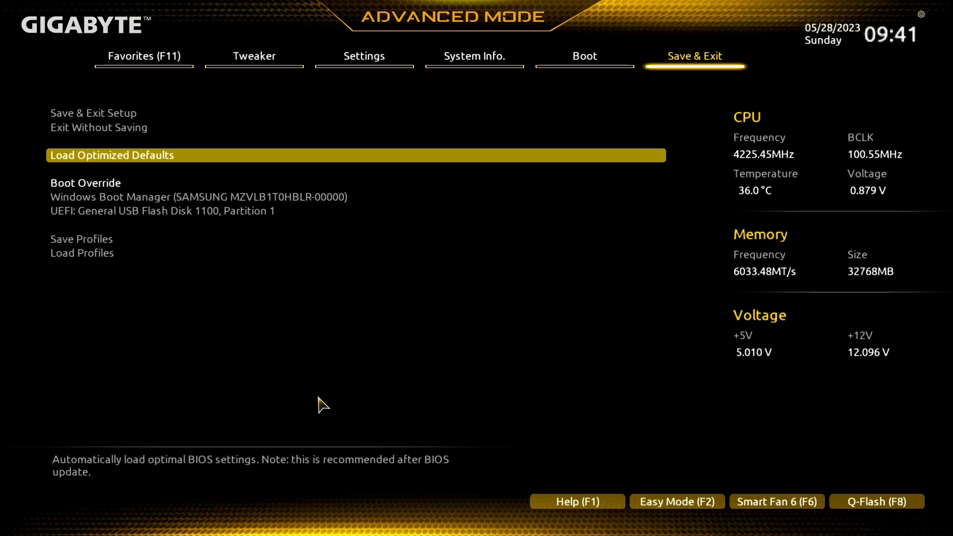
key(Up)
key(Up)
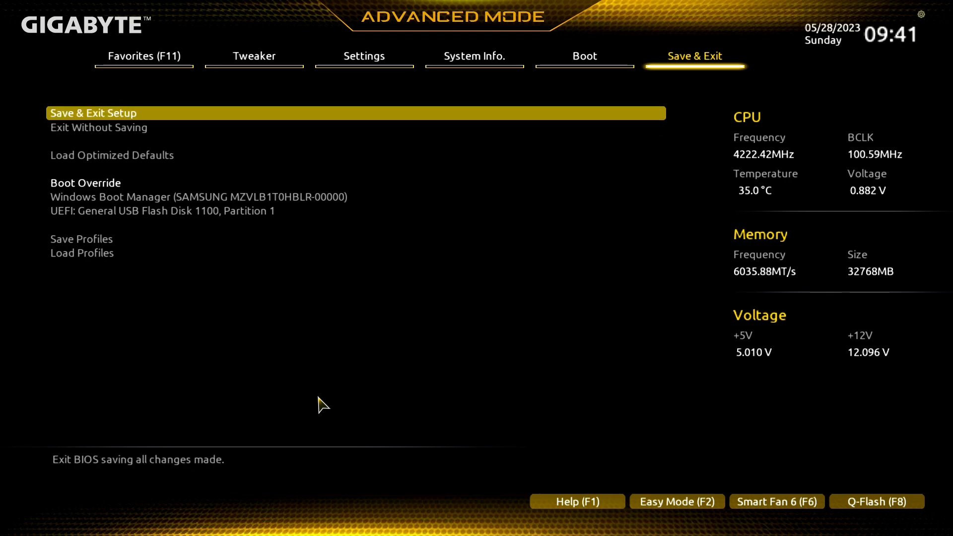
Check the XMP4 profile of the DDR5_B2 module in the SPD Info under Advanced Memory Settings
key(Left)
key(Left)
key(Left)
key(Left)
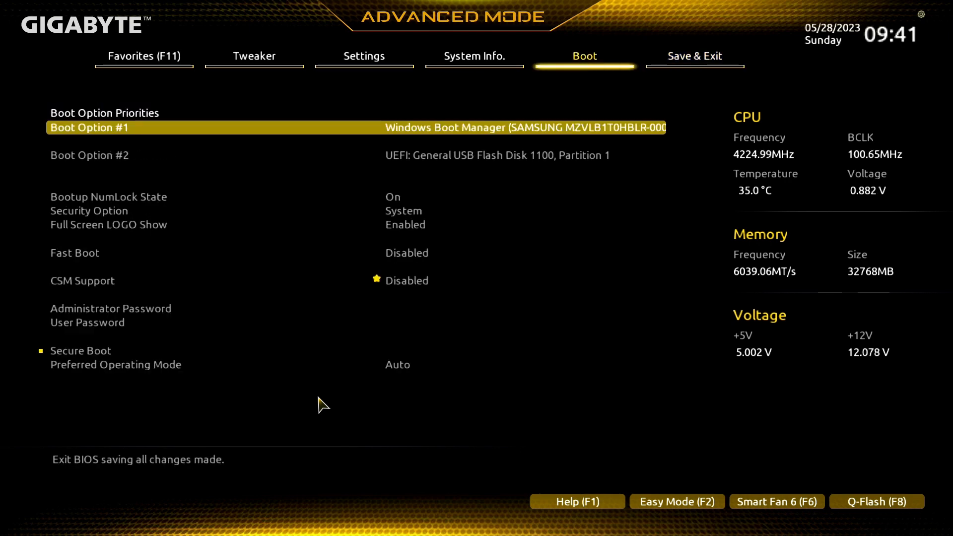
key(Down)
key(Down)
key(Down)
key(Down)
key(Down)
key(Down)
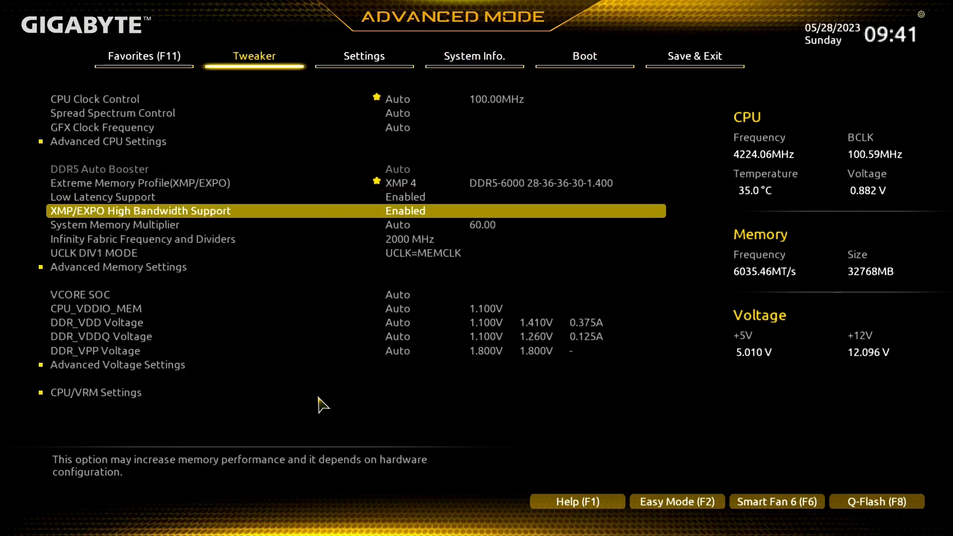
key(Return)
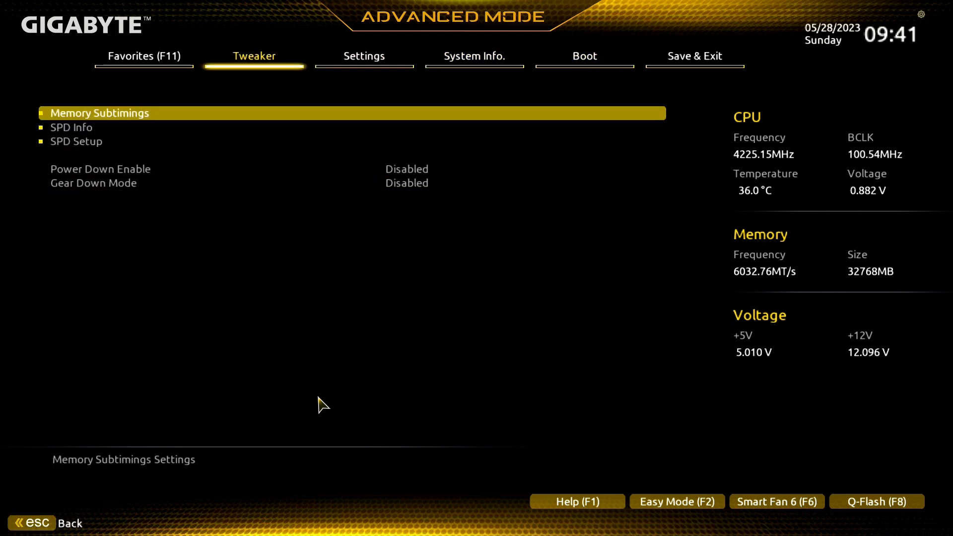
key(Down)
key(Return)
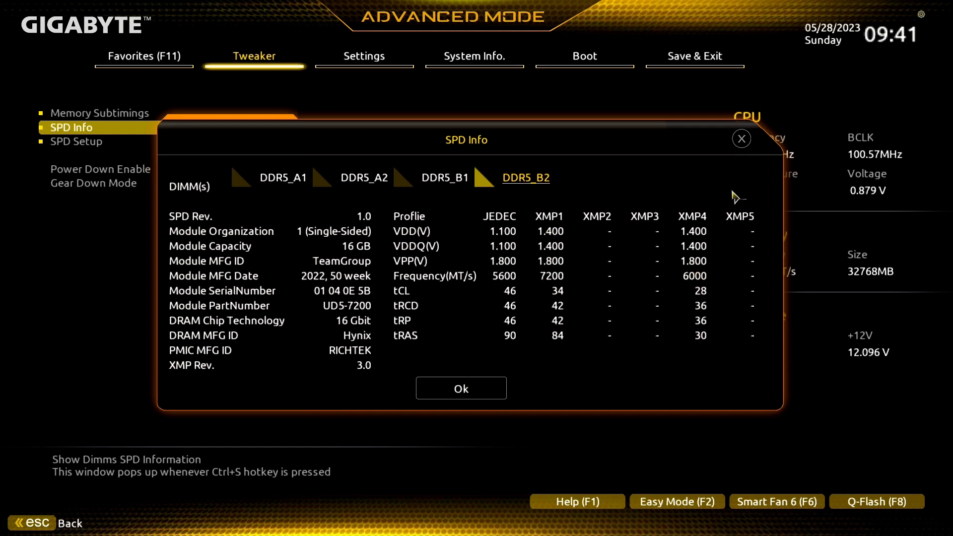
click(737, 134)
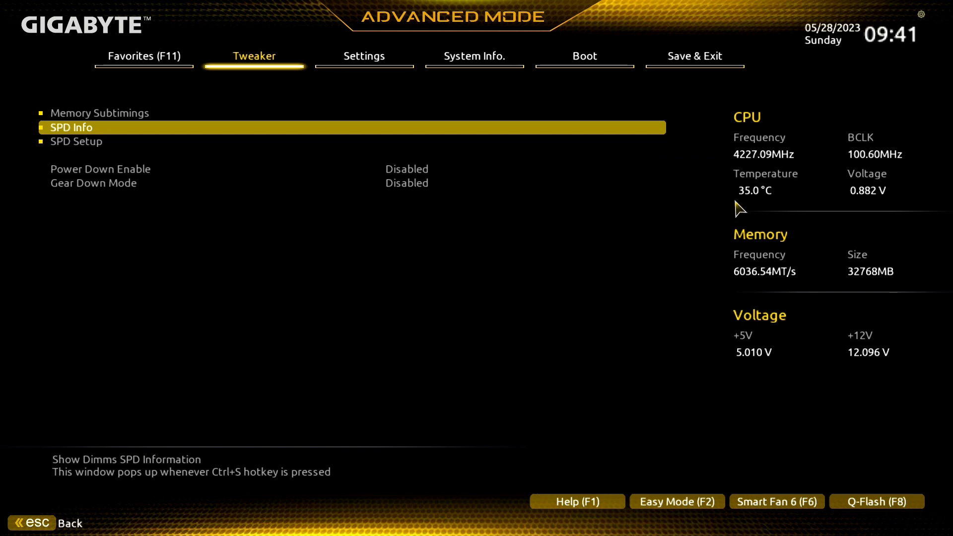
Save all BIOS changes and exit the setup to restart the system
key(Right)
key(Right)
key(Right)
key(Right)
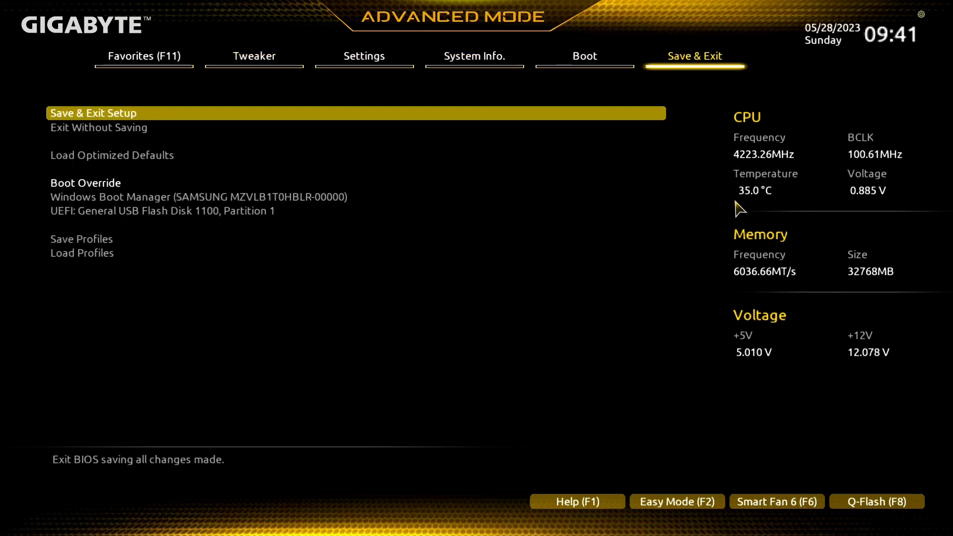
key(Return)
key(Return)
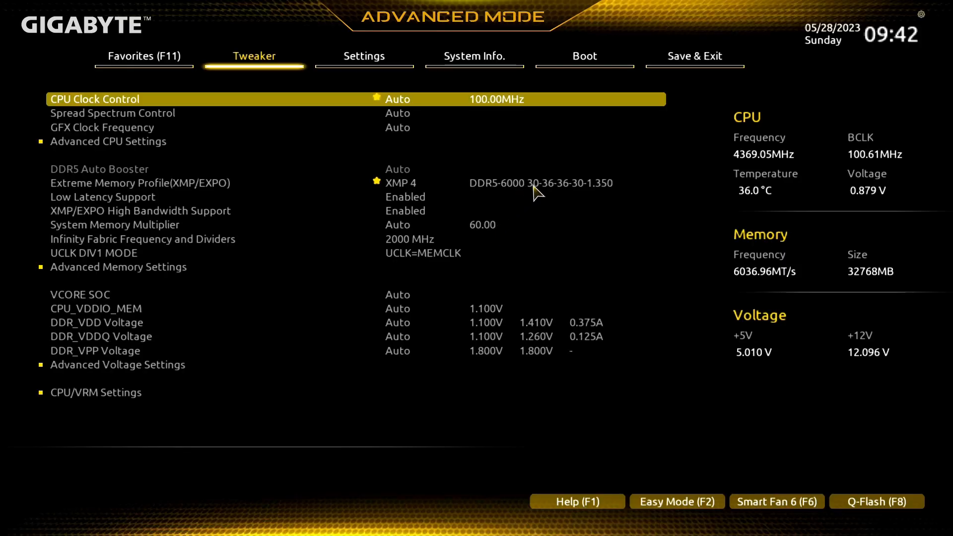
After the restart, examine the DDR5_B2 module's XMP4 voltages, frequency and timings in the SPD Info, and close it
key(Down)
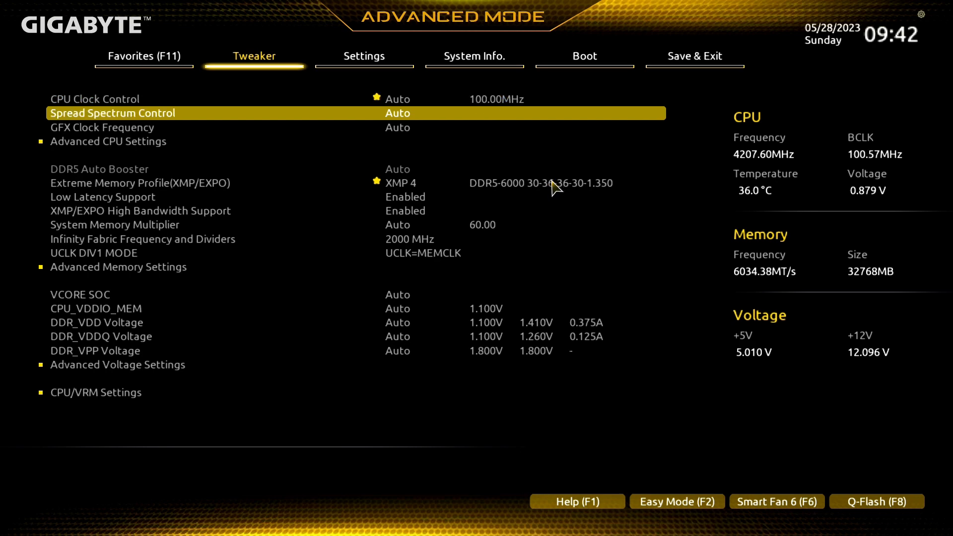
key(Down)
key(Down)
key(Down)
key(Down)
key(Down)
key(Down)
key(Down)
key(Down)
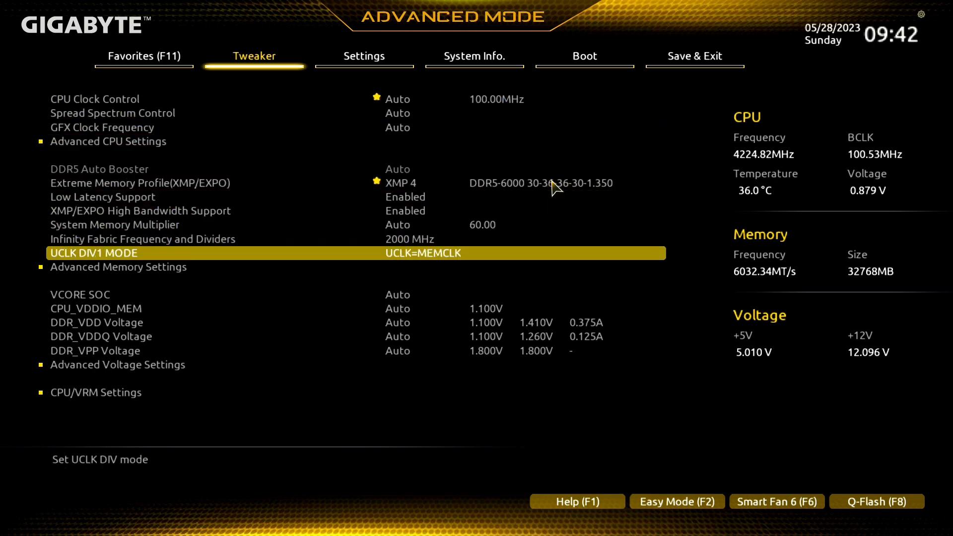
key(Down)
key(Return)
key(Down)
key(Return)
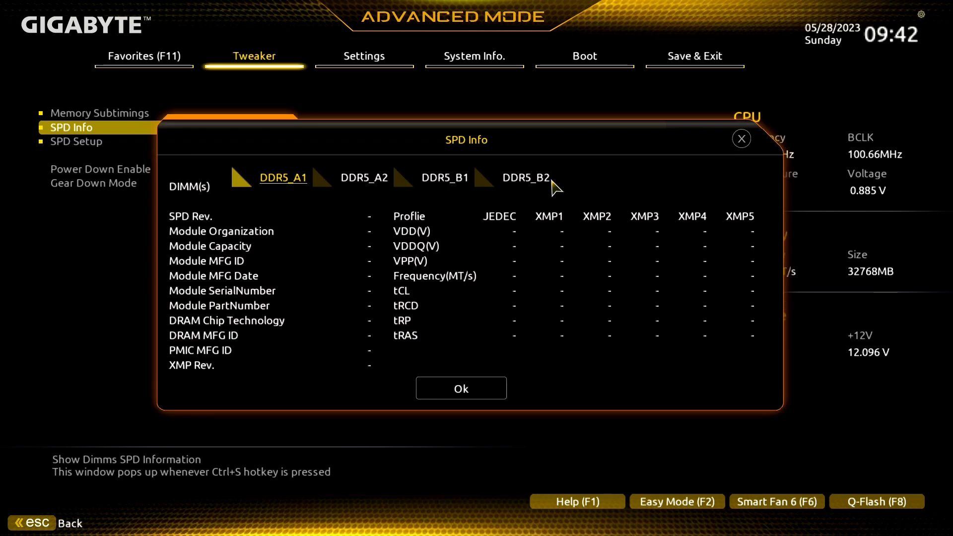
click(552, 181)
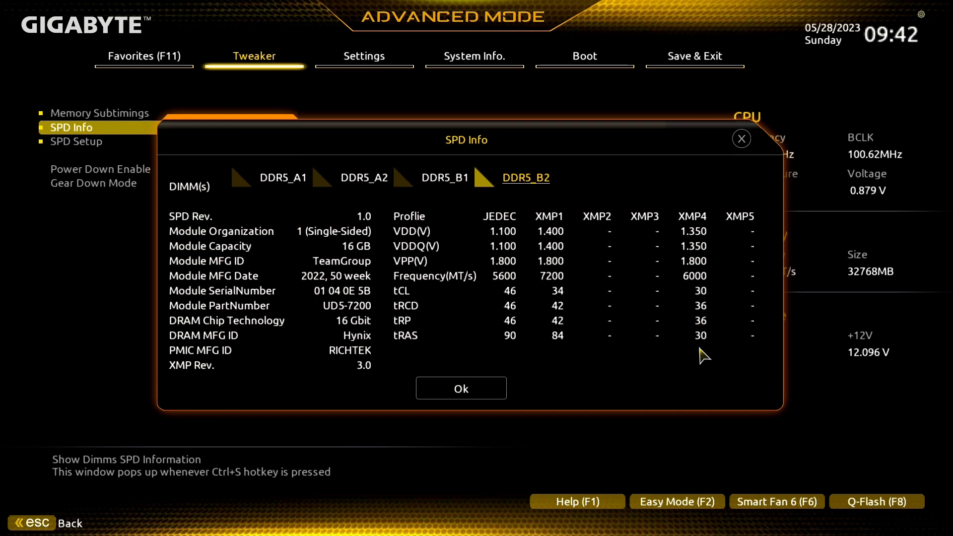
click(742, 138)
Leave the advanced memory settings and go to the Save & Exit page
key(Right)
key(Right)
key(Right)
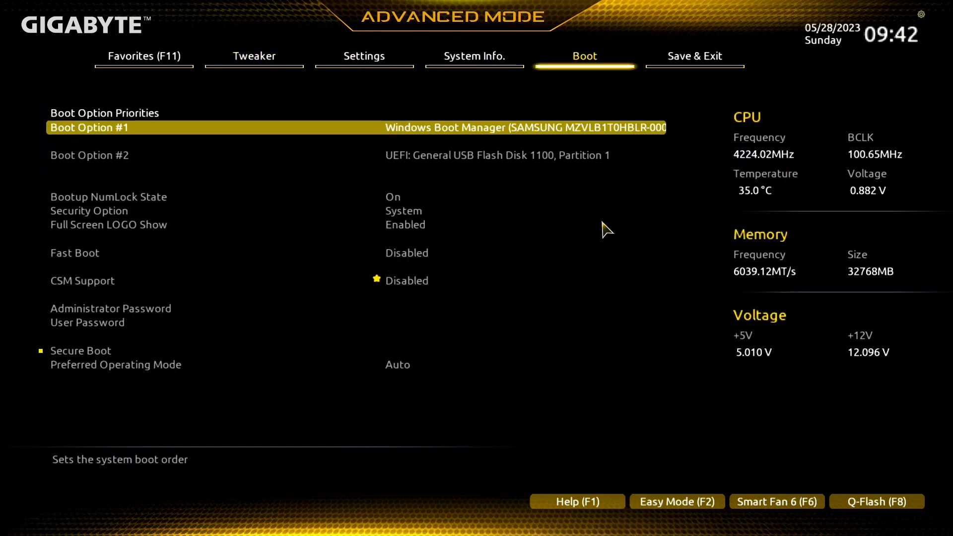
key(Right)
key(Down)
key(Down)
key(Return)
key(Escape)
key(Up)
key(Up)
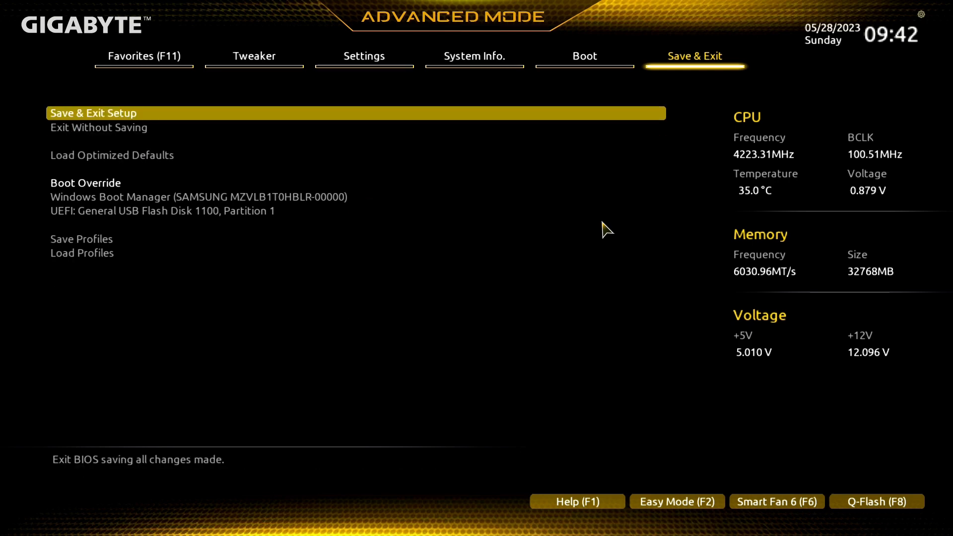
Confirm Save & Exit Setup to leave the BIOS and reboot the system
key(Return)
key(Return)
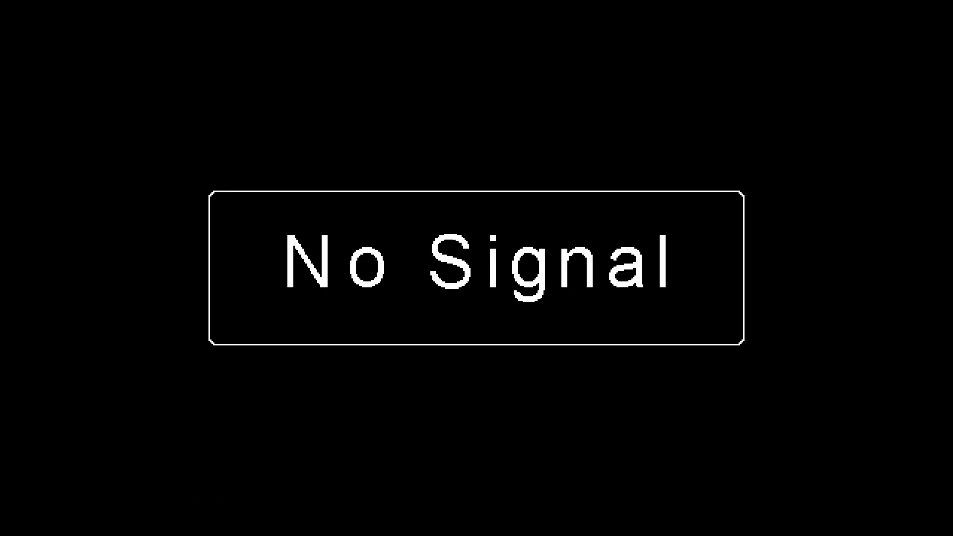
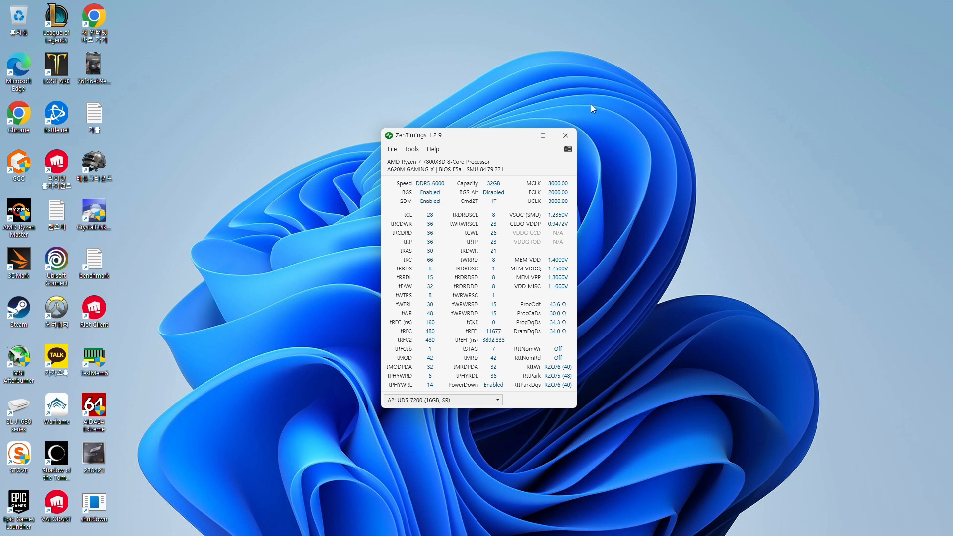
Close ZenTimings and run the 윈도우클리너 v3.2 cleanup, dismissing the report page it opens in the browser
click(567, 137)
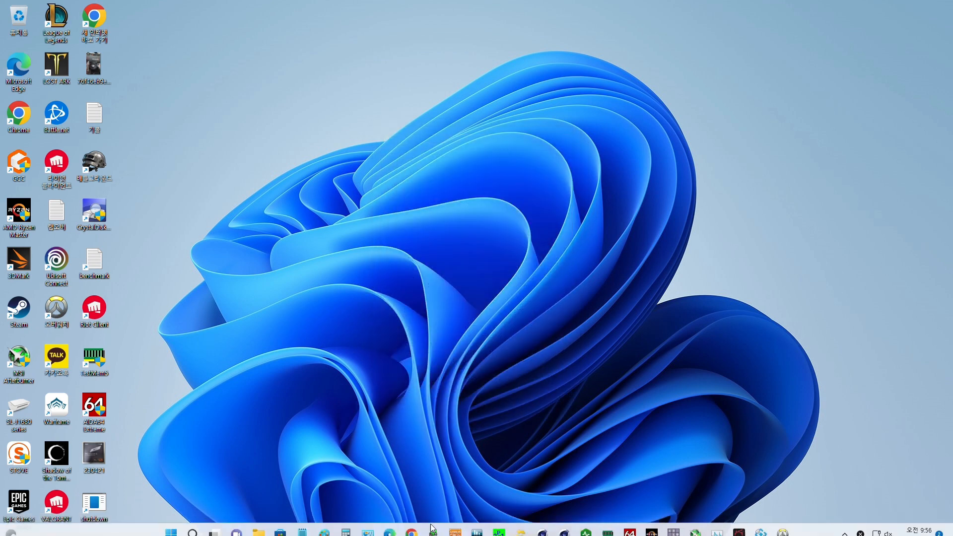
click(522, 523)
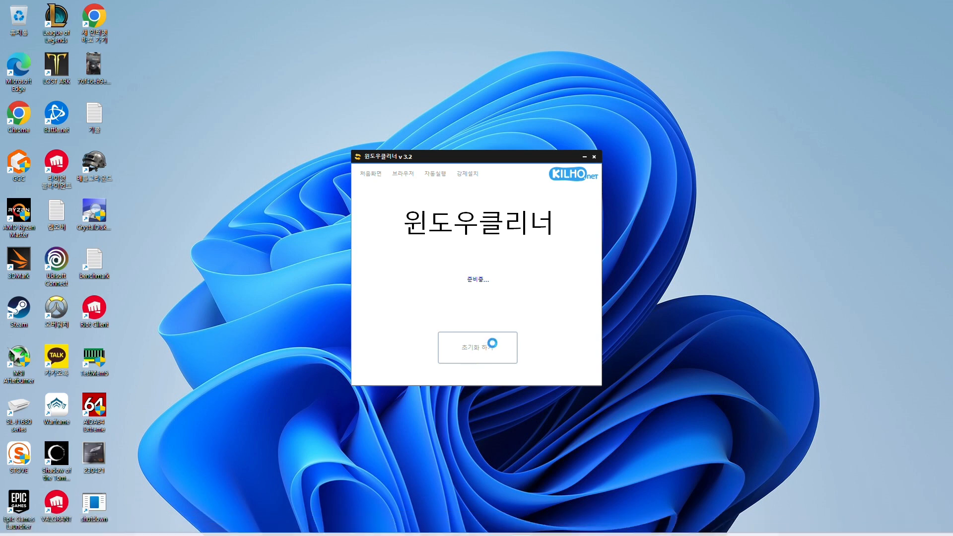
click(471, 336)
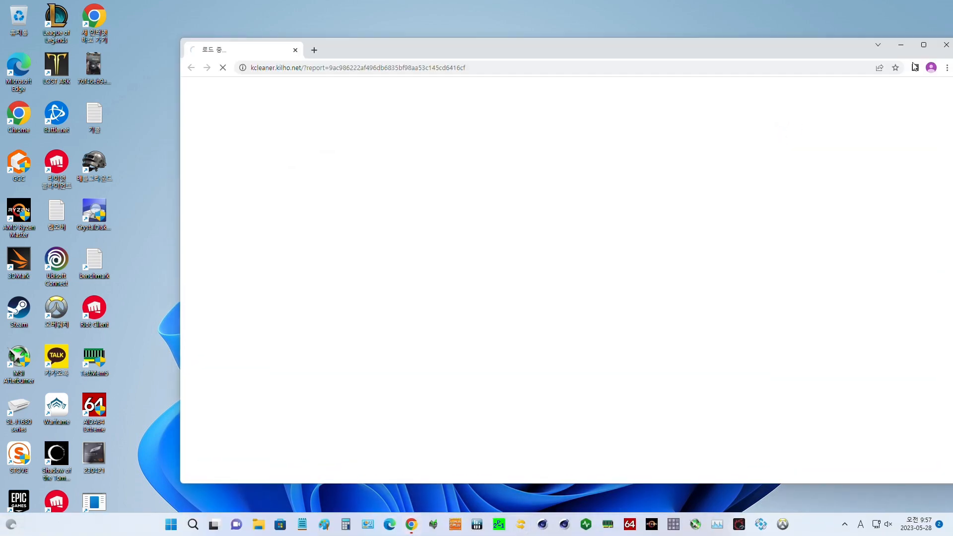
click(944, 45)
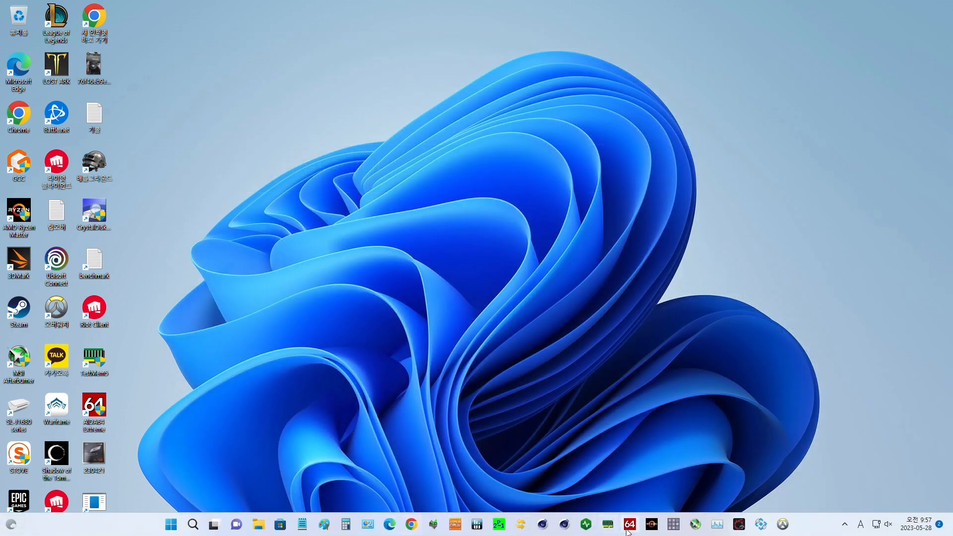
Switch to AIDA64 Extreme, open the Cache & Memory Benchmark with the main window minimized, and run the memory tests only
click(630, 525)
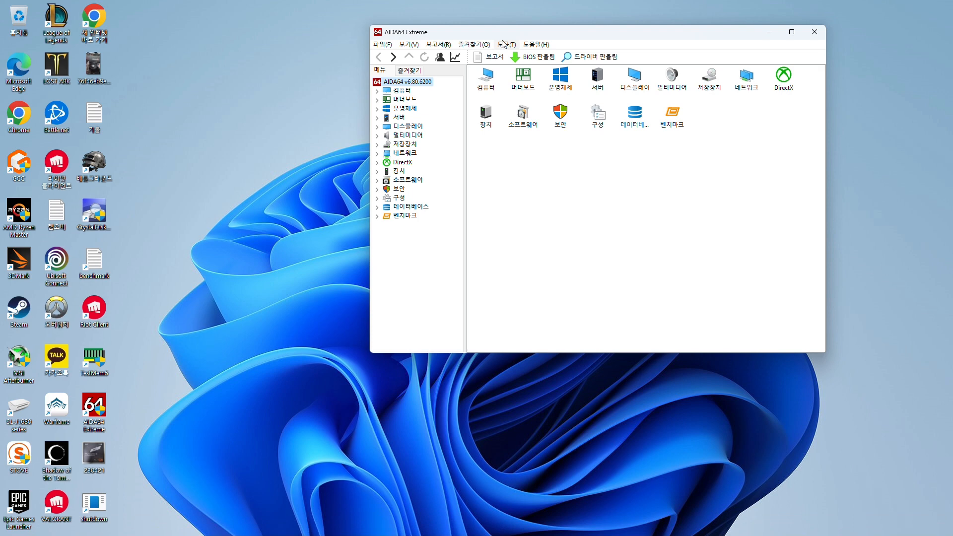
click(507, 44)
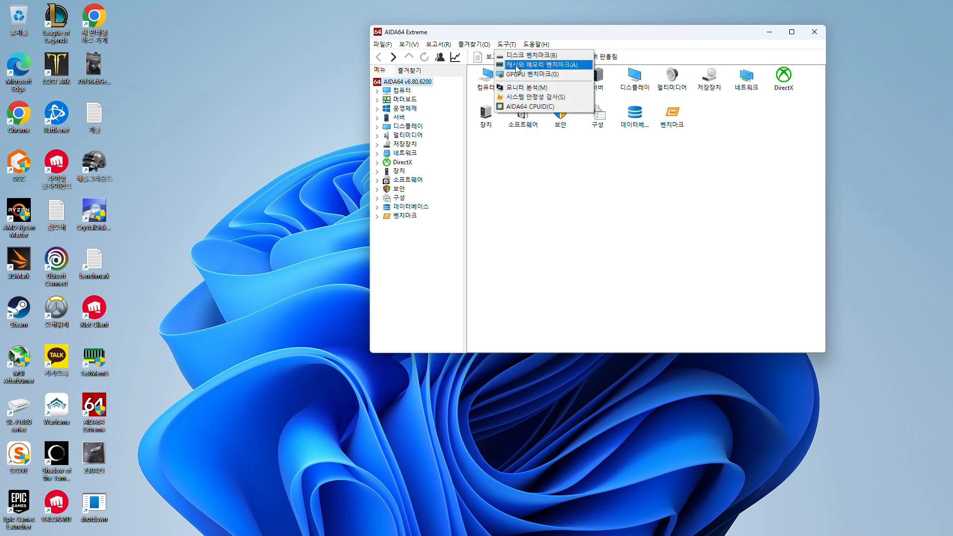
click(517, 65)
click(770, 32)
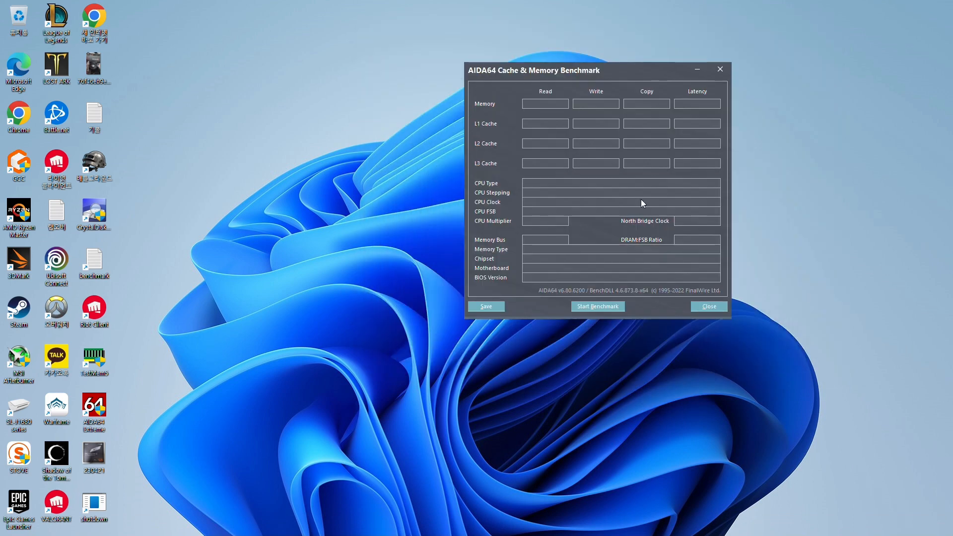
click(599, 307)
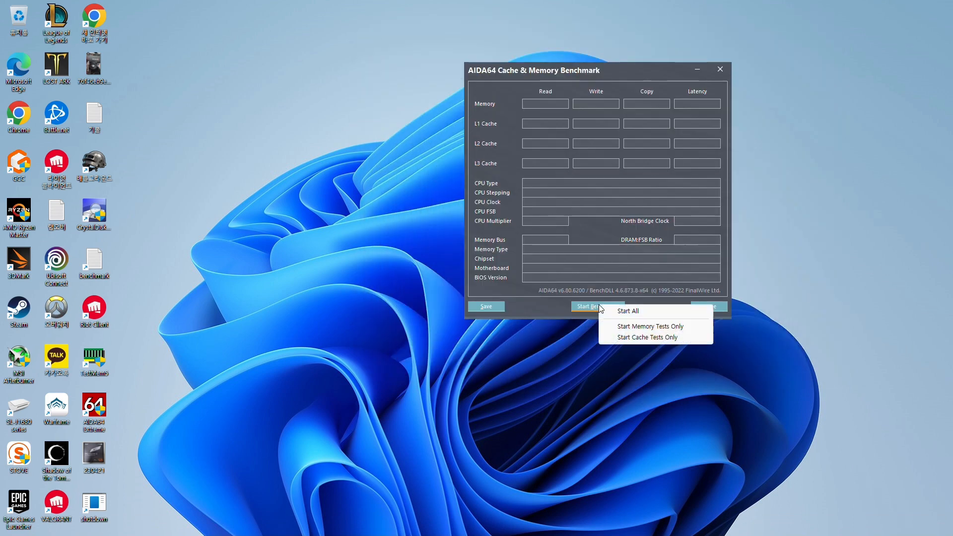
click(624, 324)
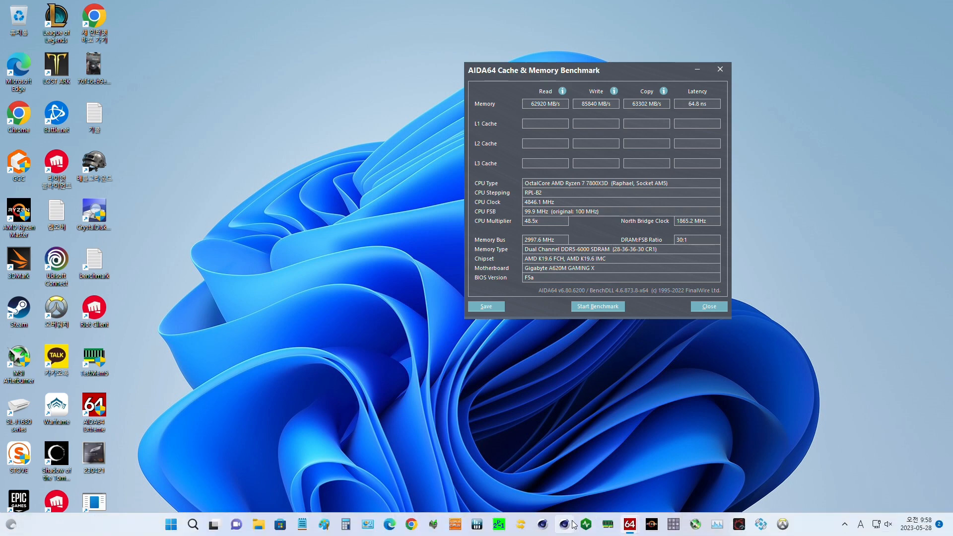
Compare the active memory timings in ZenTimings with the AIDA64 memory benchmark results, and close both windows
click(585, 524)
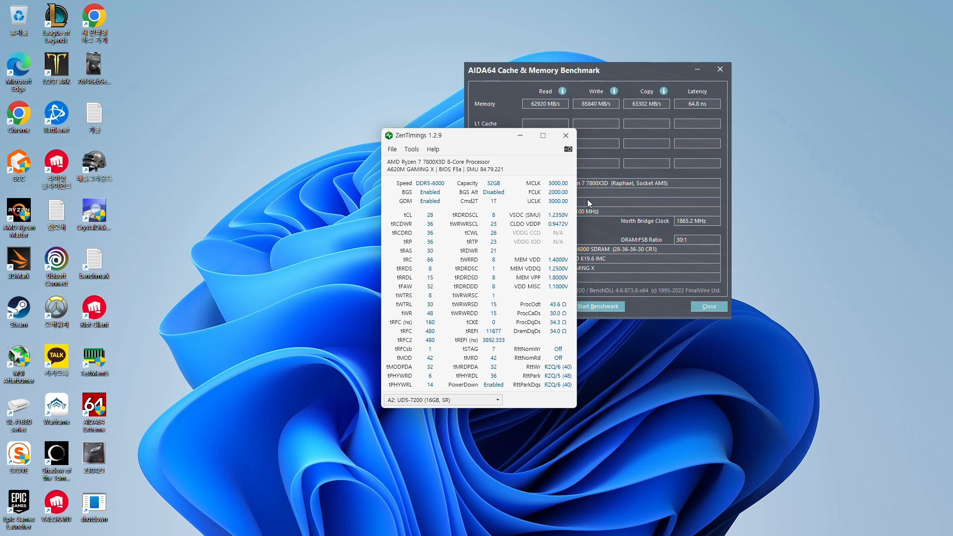
click(568, 132)
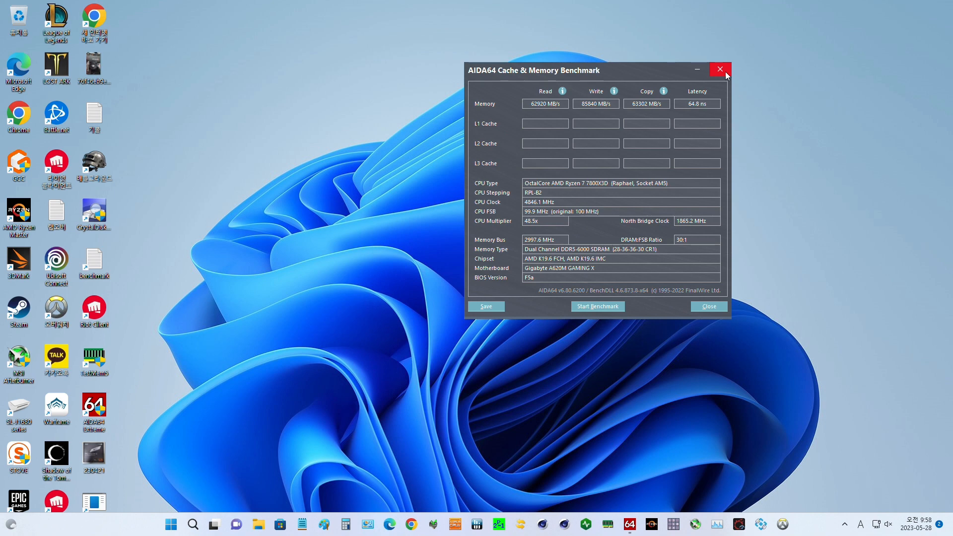
click(726, 72)
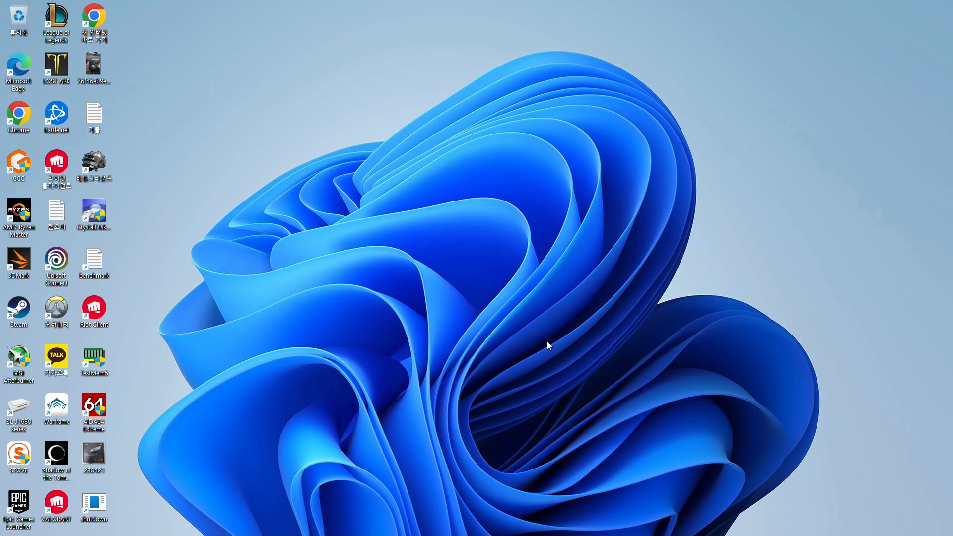
Reopen ZenTimings to examine the current memory timings and voltages
mouse_move(531, 531)
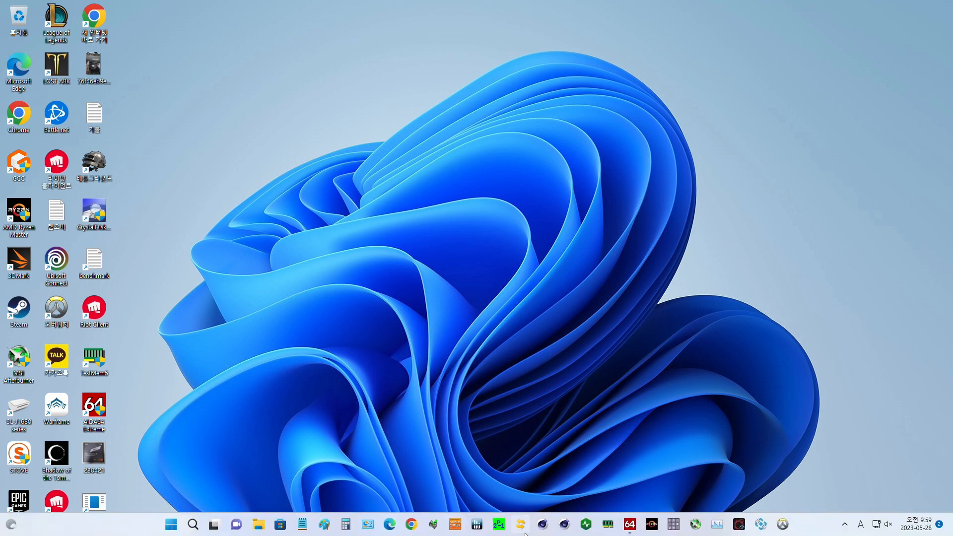
click(587, 525)
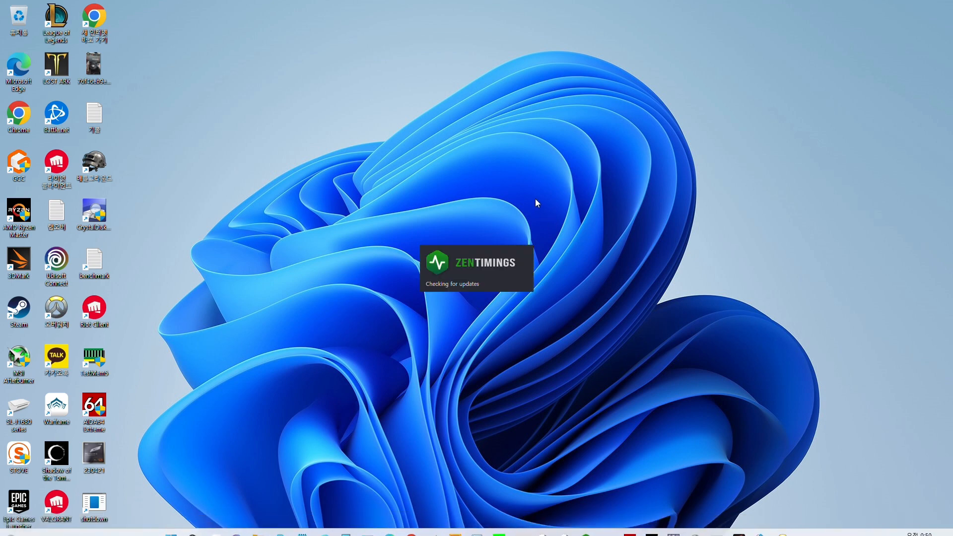